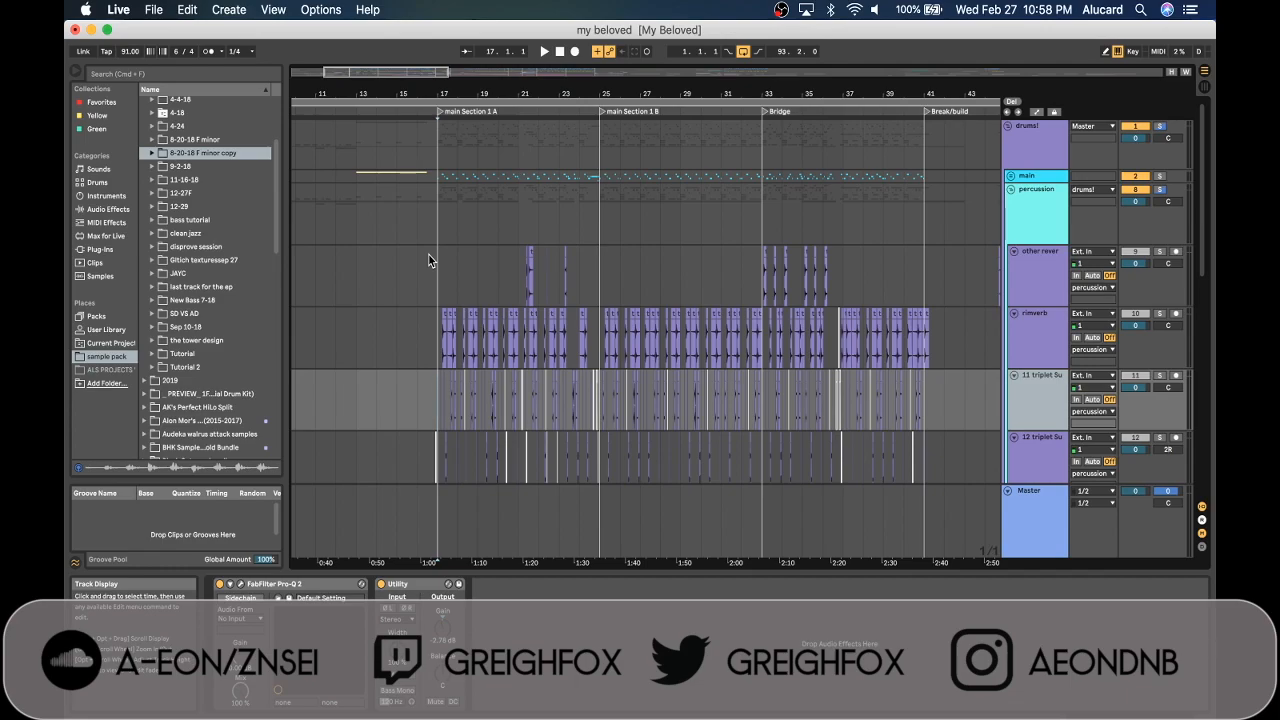
Play the arrangement from bar 16, just before main Section 1 A, for a few bars and stop playback.
scroll(429, 200, down, 3)
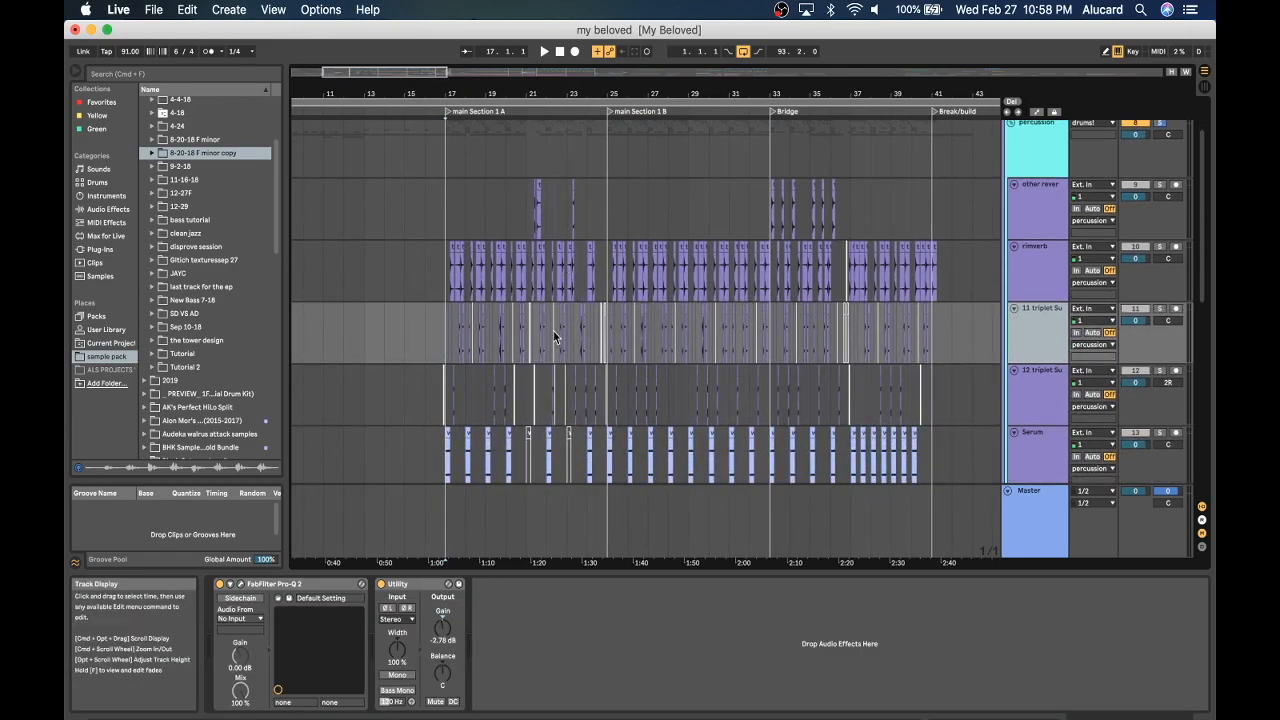
scroll(542, 230, up, 2)
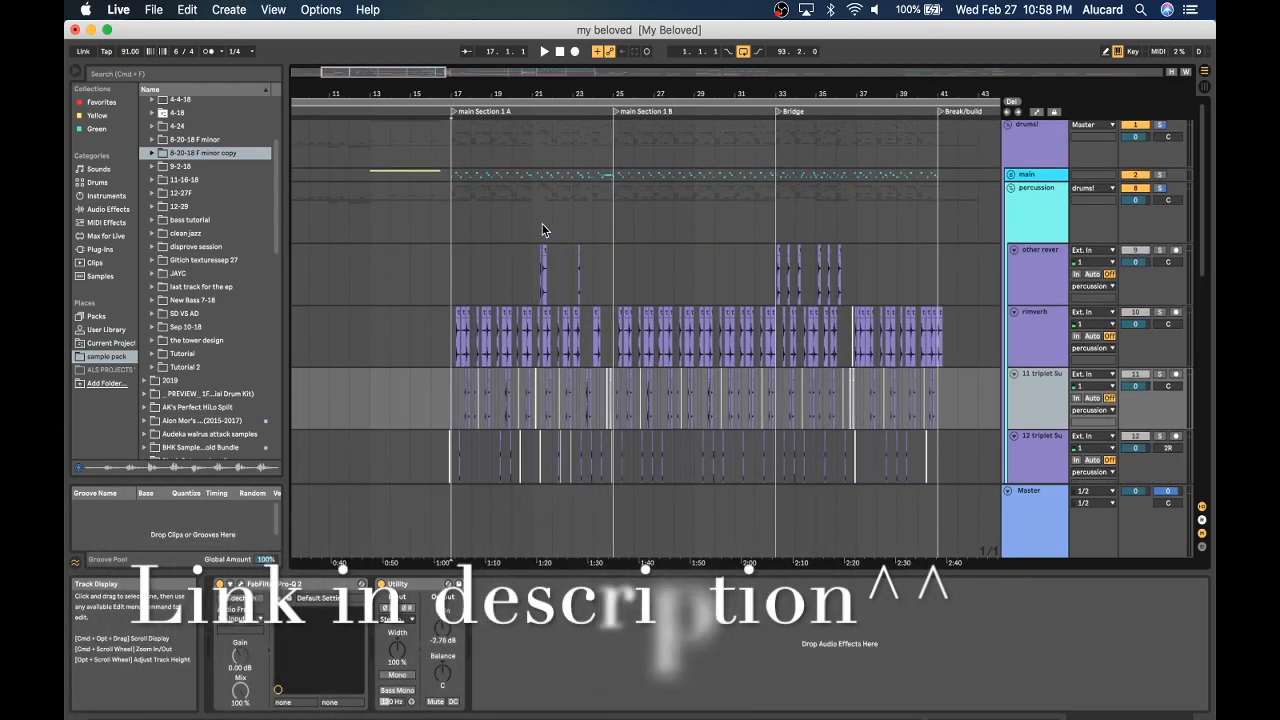
scroll(543, 230, left, 3)
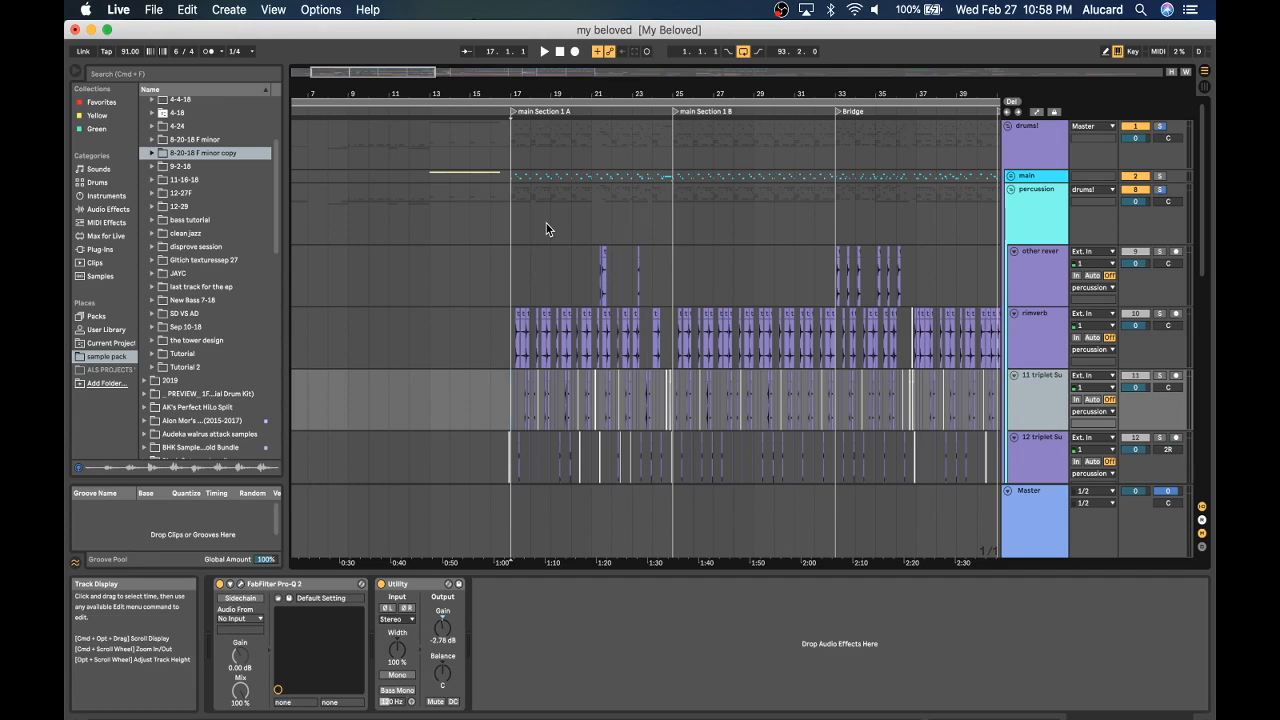
click(487, 206)
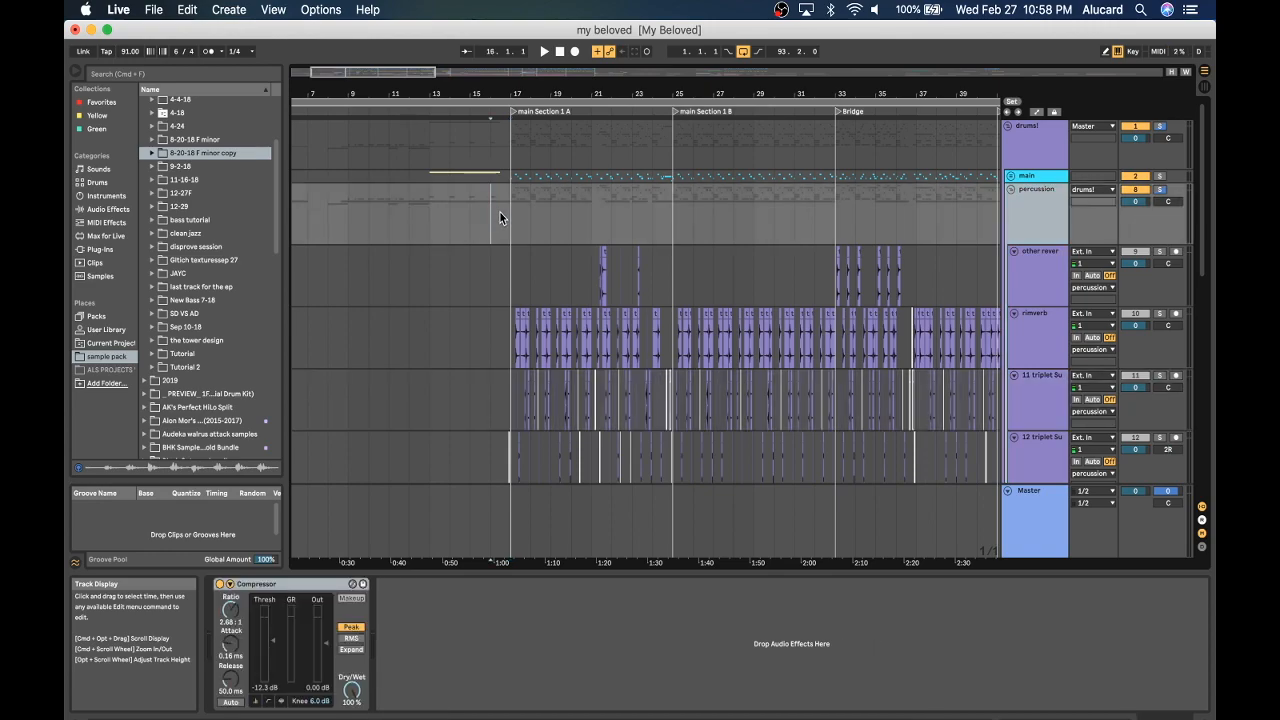
key(space)
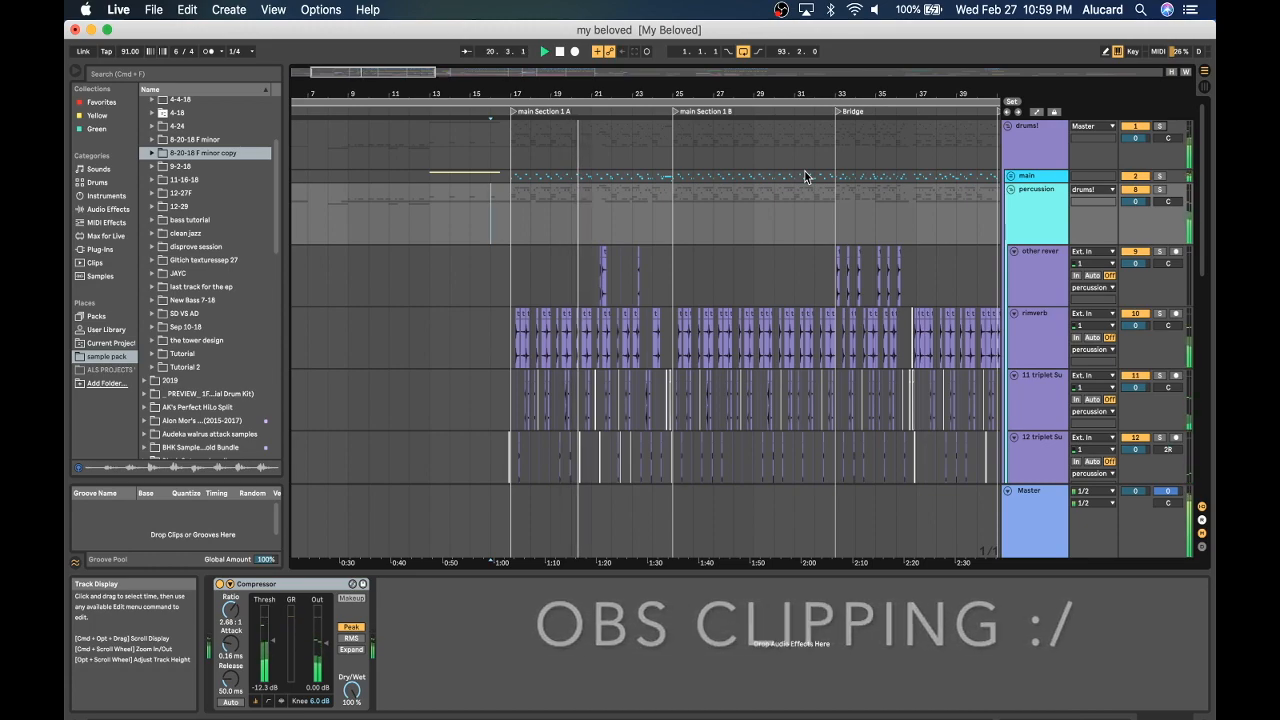
key(space)
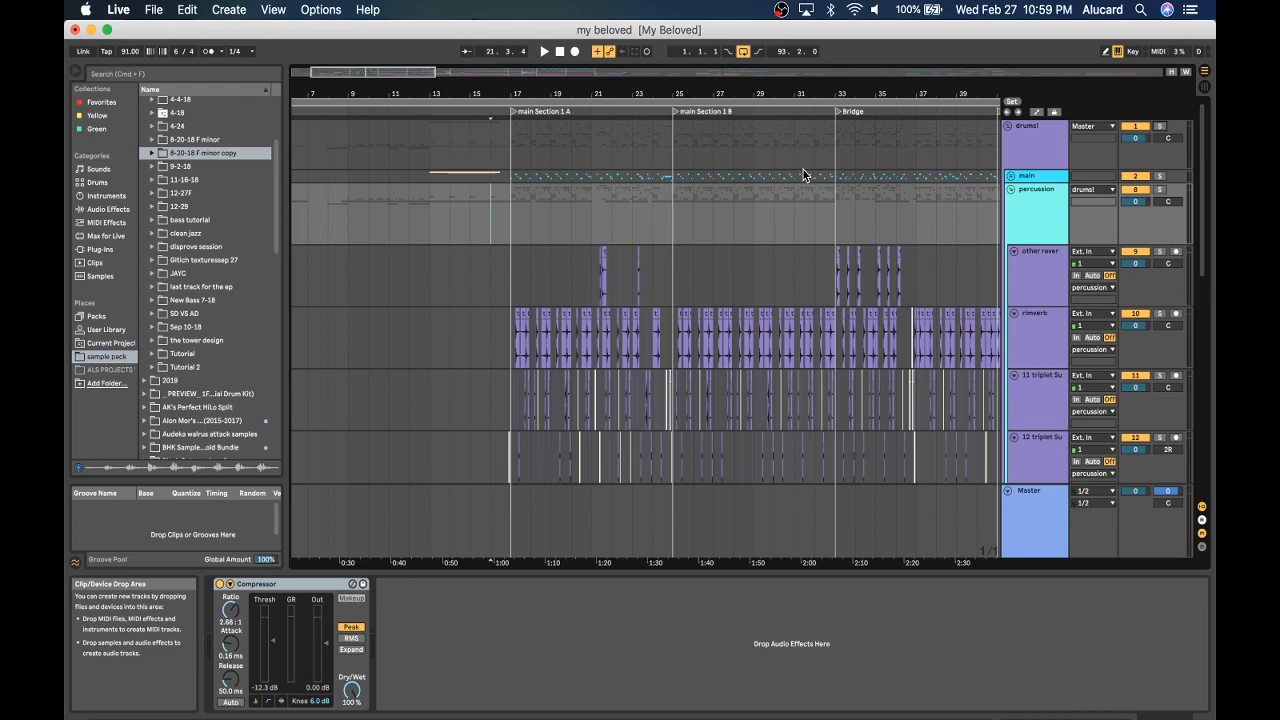
Unfold the main drum group to show its rim, Ghost snare, kick and tom tracks around bar 17.
scroll(846, 200, down, 5)
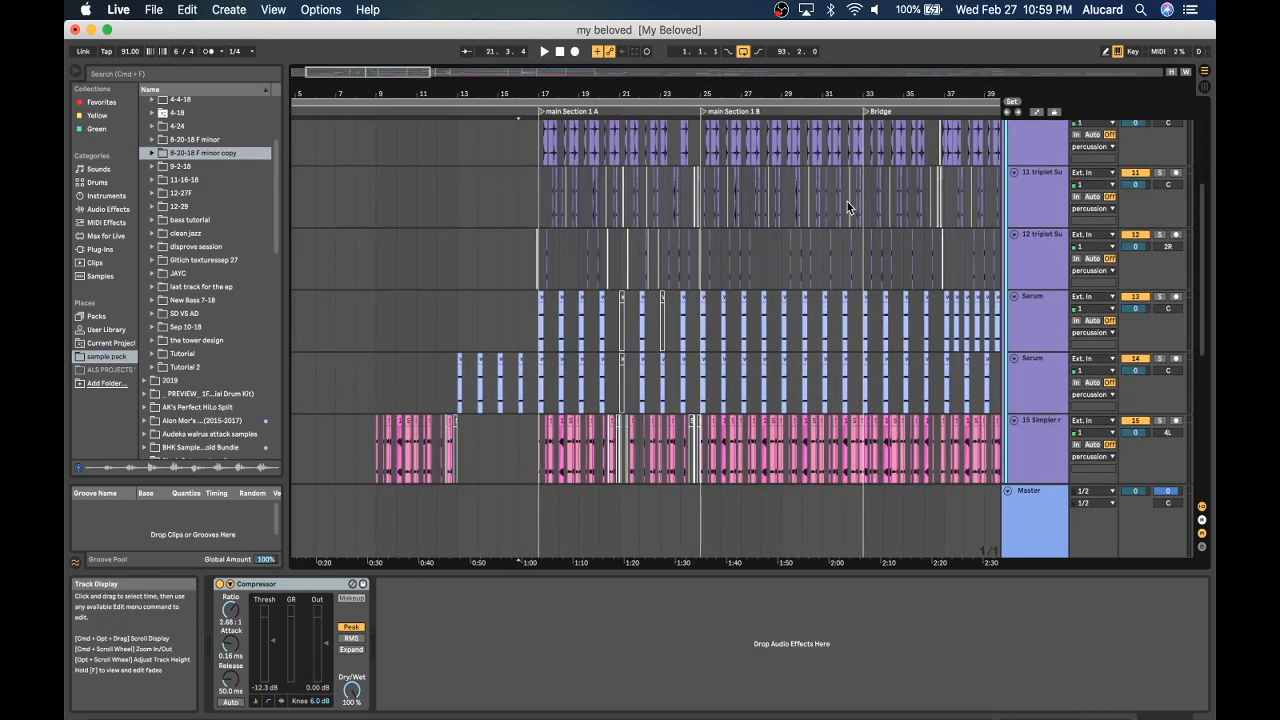
scroll(847, 202, down, 7)
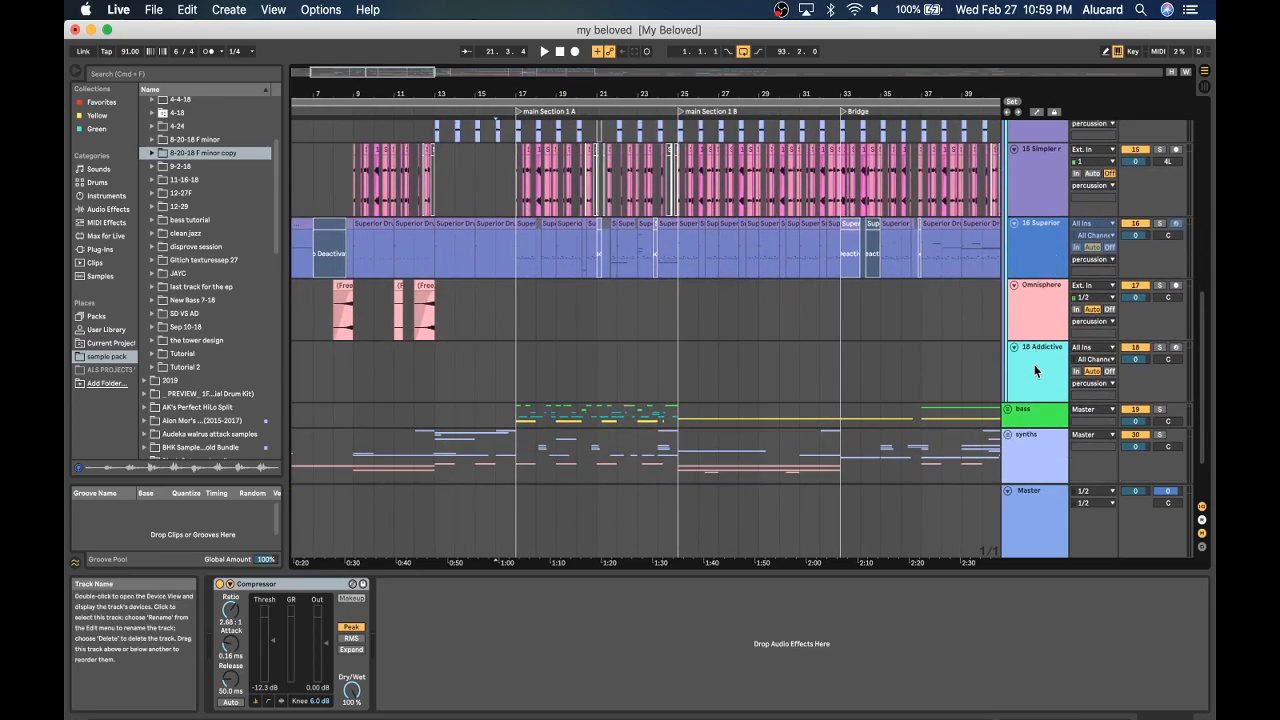
scroll(836, 311, up, 3)
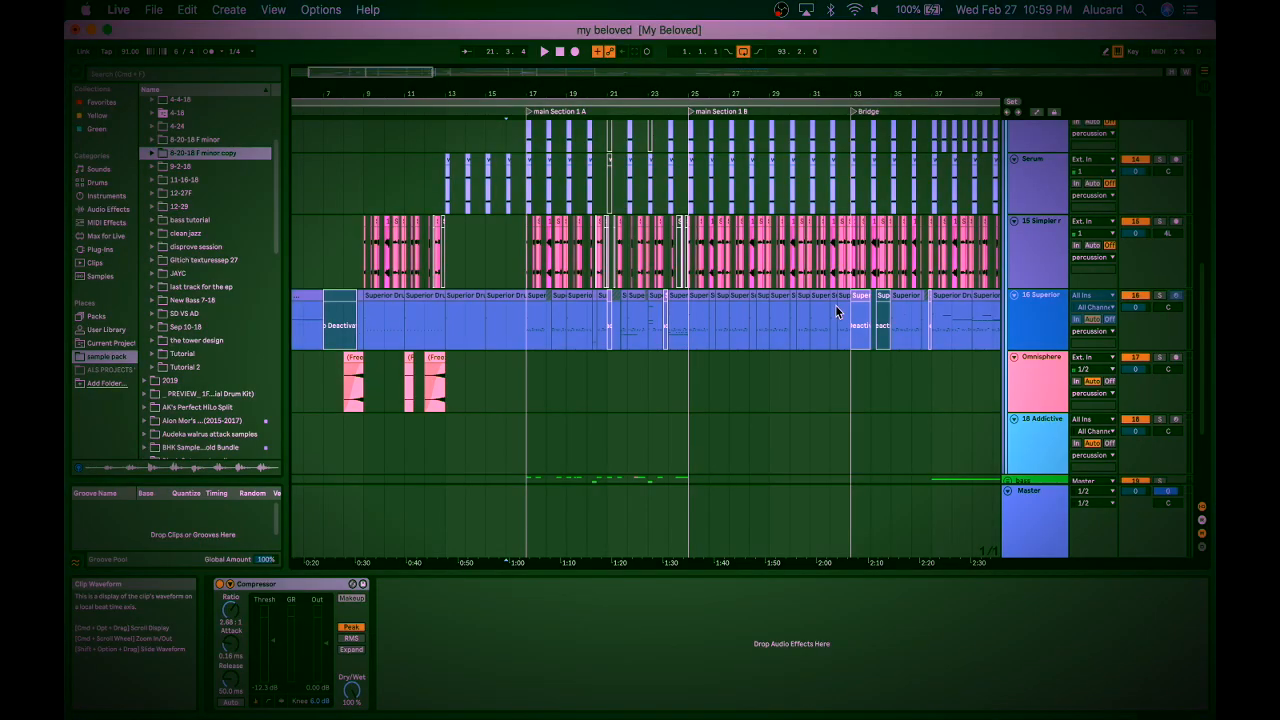
scroll(836, 306, up, 10)
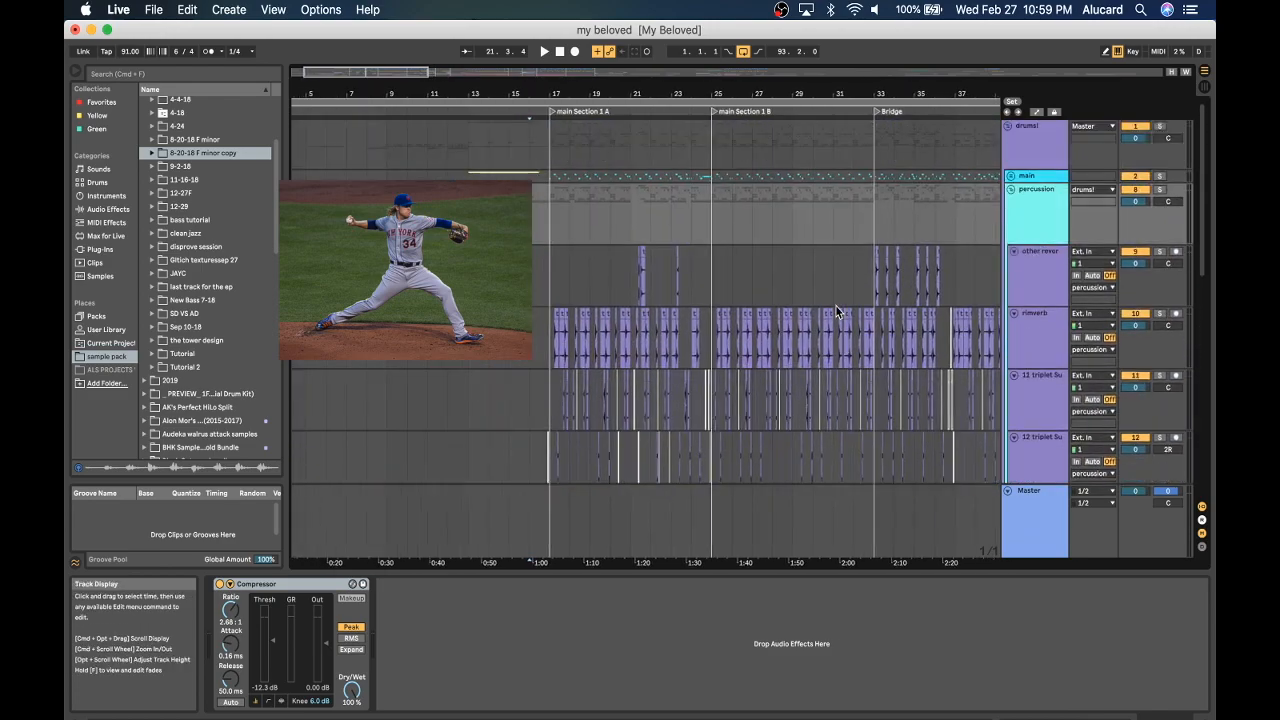
scroll(786, 265, right, 2)
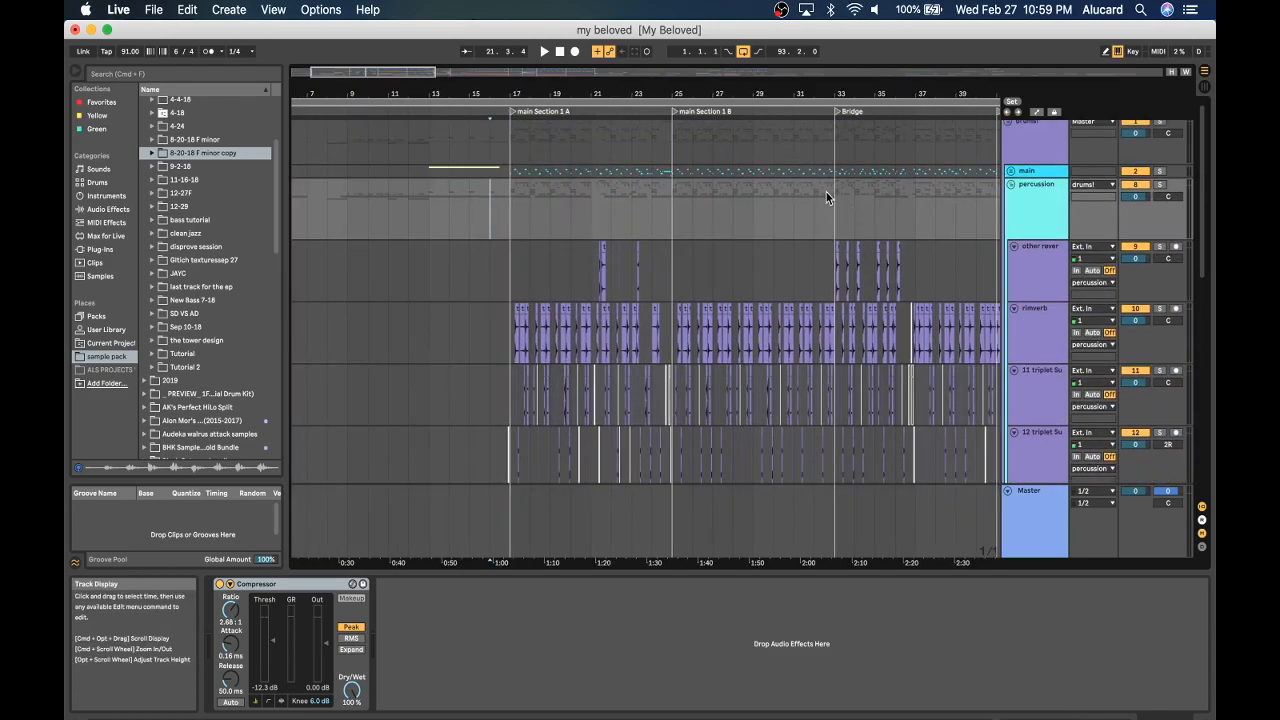
click(1011, 172)
drag(540, 94, 498, 211)
scroll(500, 230, left, 5)
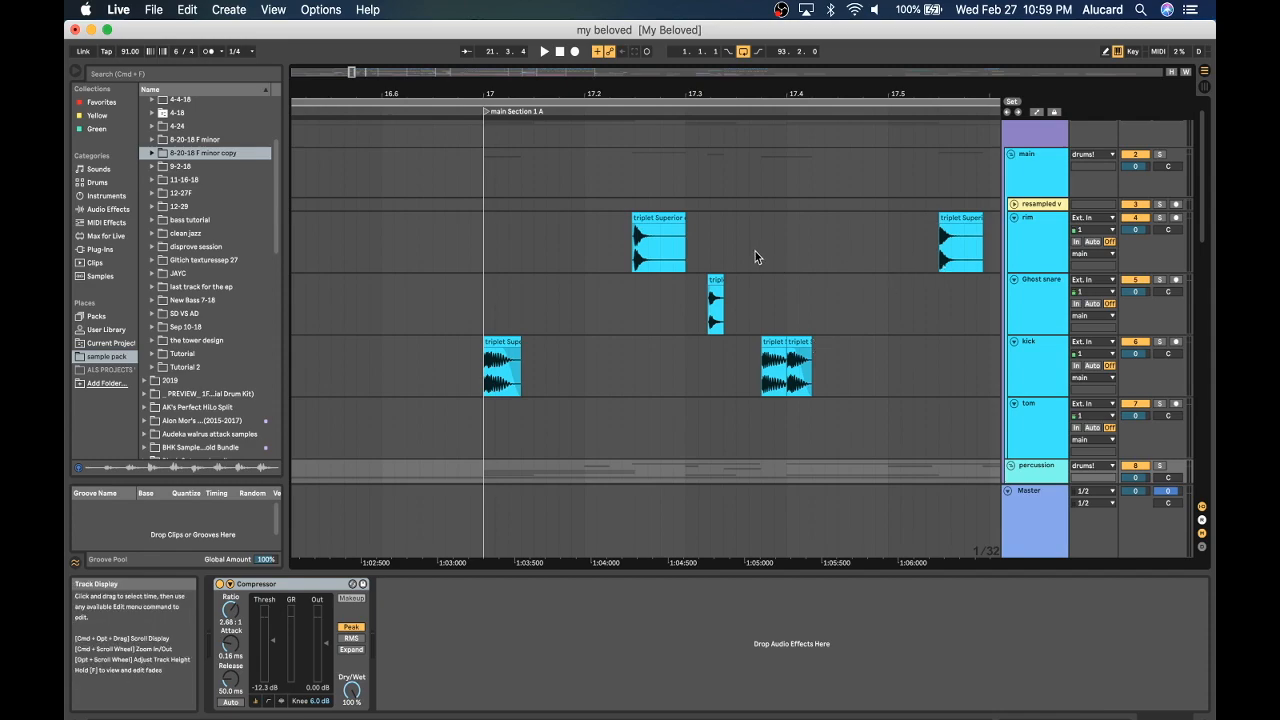
Select the first rim clip in main Section 1 A and compare it with the surrounding ghost snare and kick hits.
mouse_move(685, 226)
mouse_down()
mouse_move(937, 219)
mouse_move(685, 211)
mouse_up()
drag(590, 96, 590, 70)
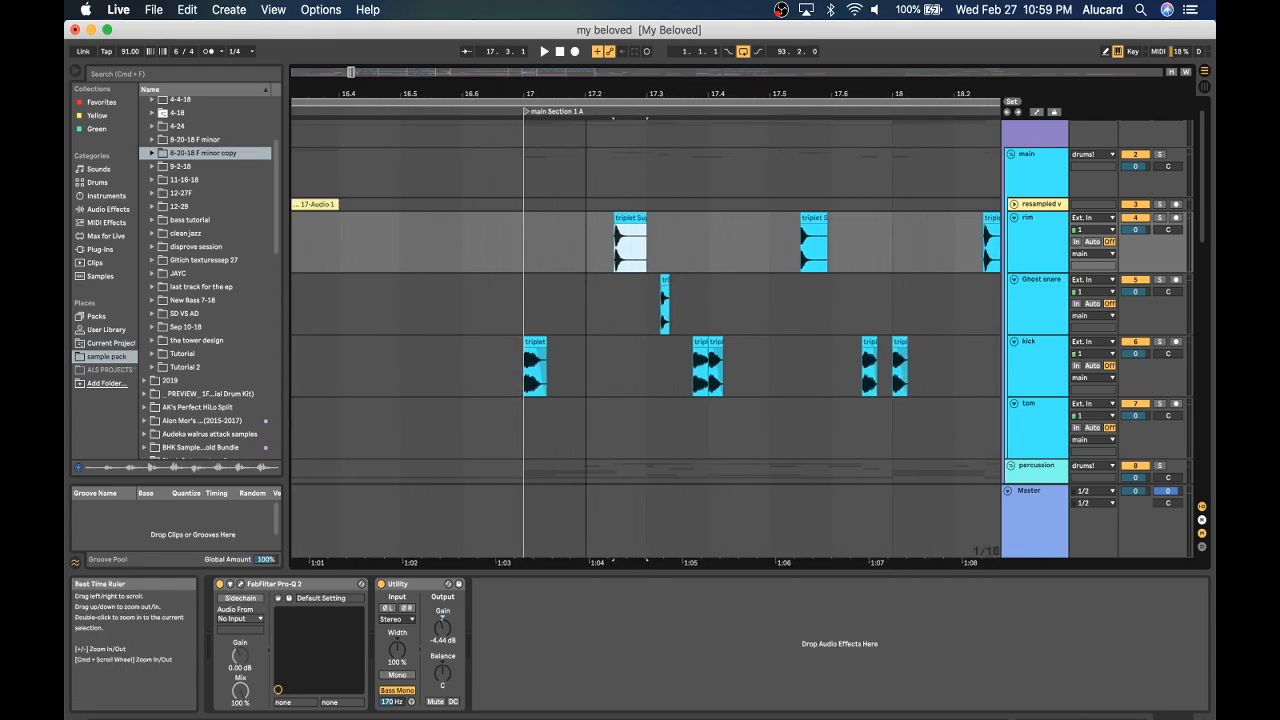
scroll(631, 274, down, 1)
scroll(631, 274, right, 3)
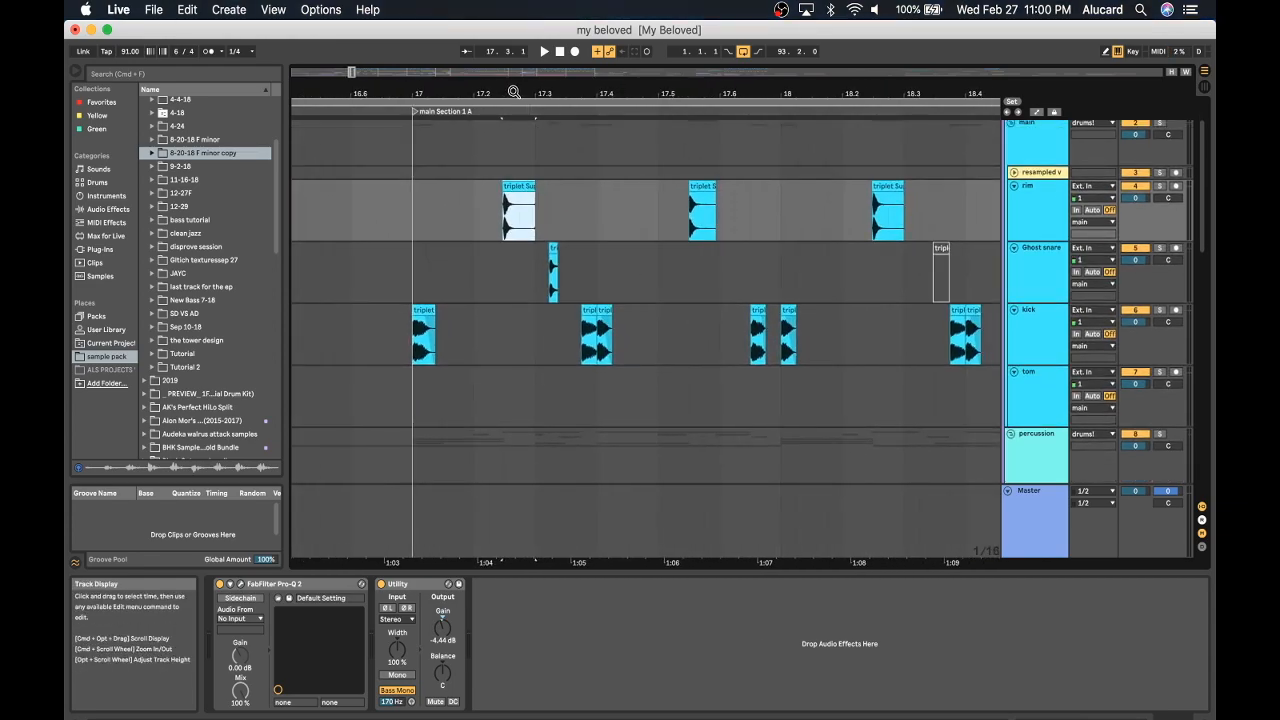
drag(514, 92, 514, 72)
click(1025, 220)
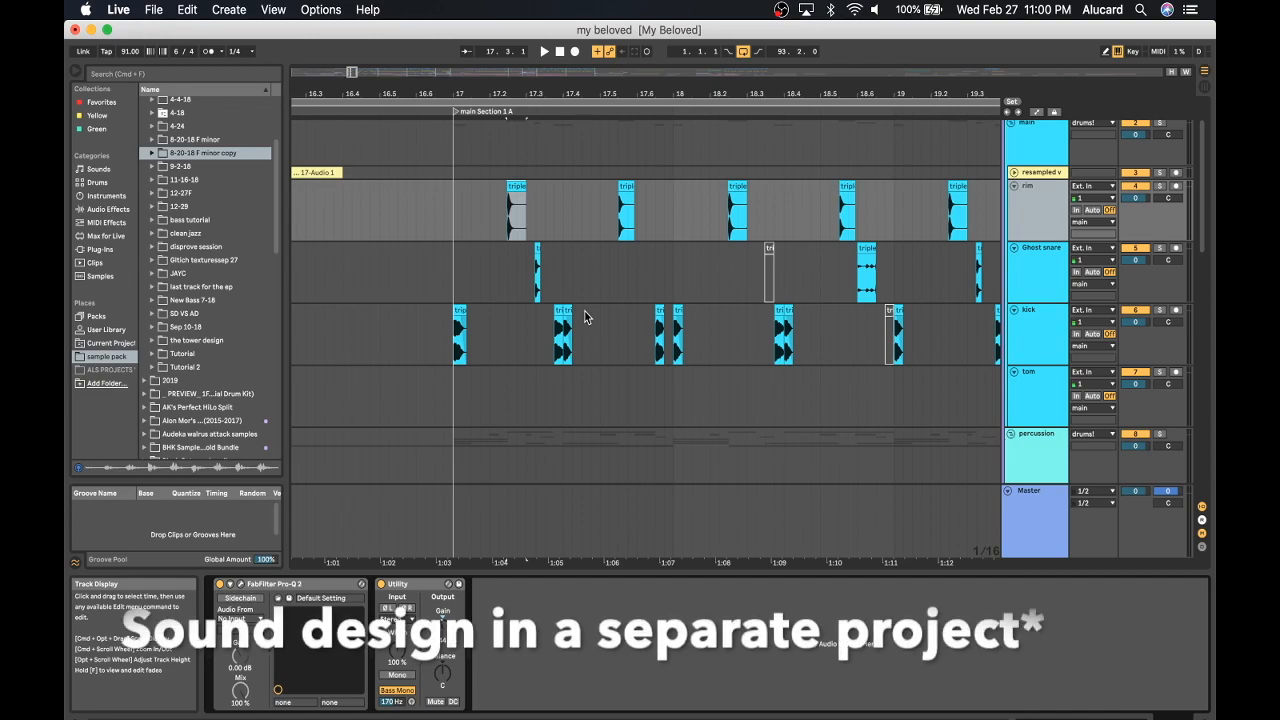
Place the insert marker at bar 17 on the rim track and look over the main drum and percussion clips.
click(456, 209)
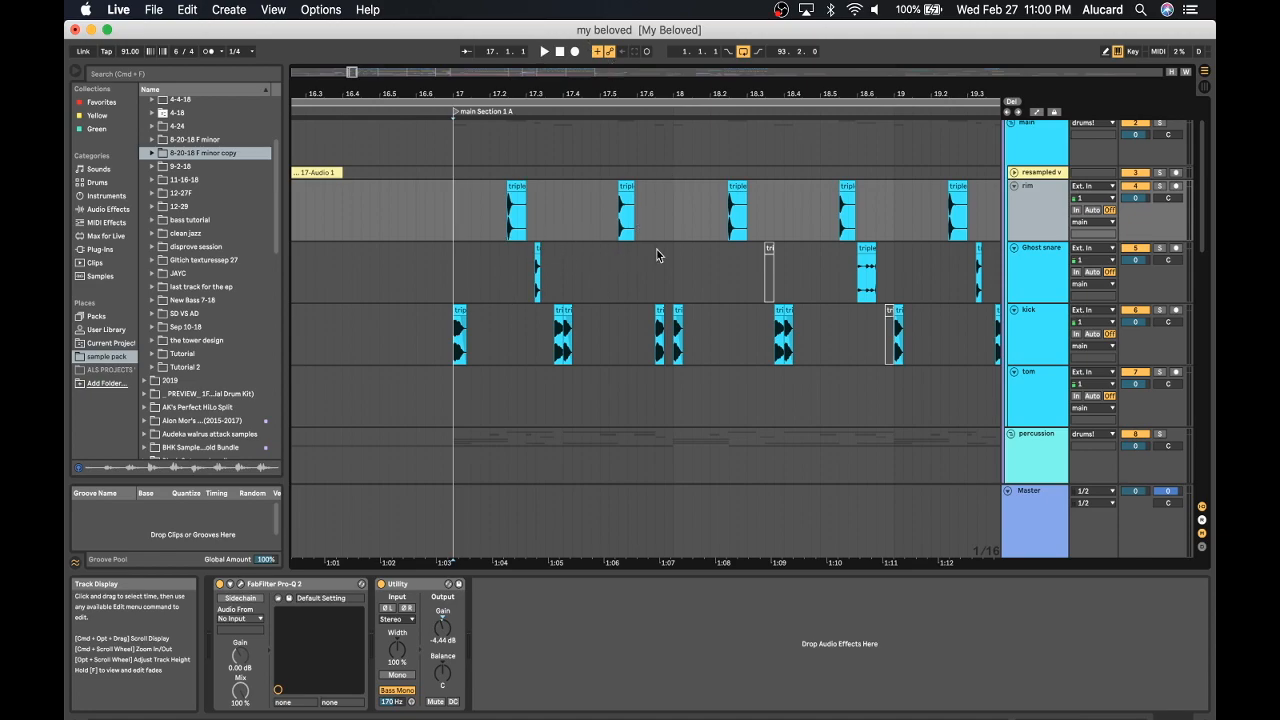
scroll(657, 255, down, 5)
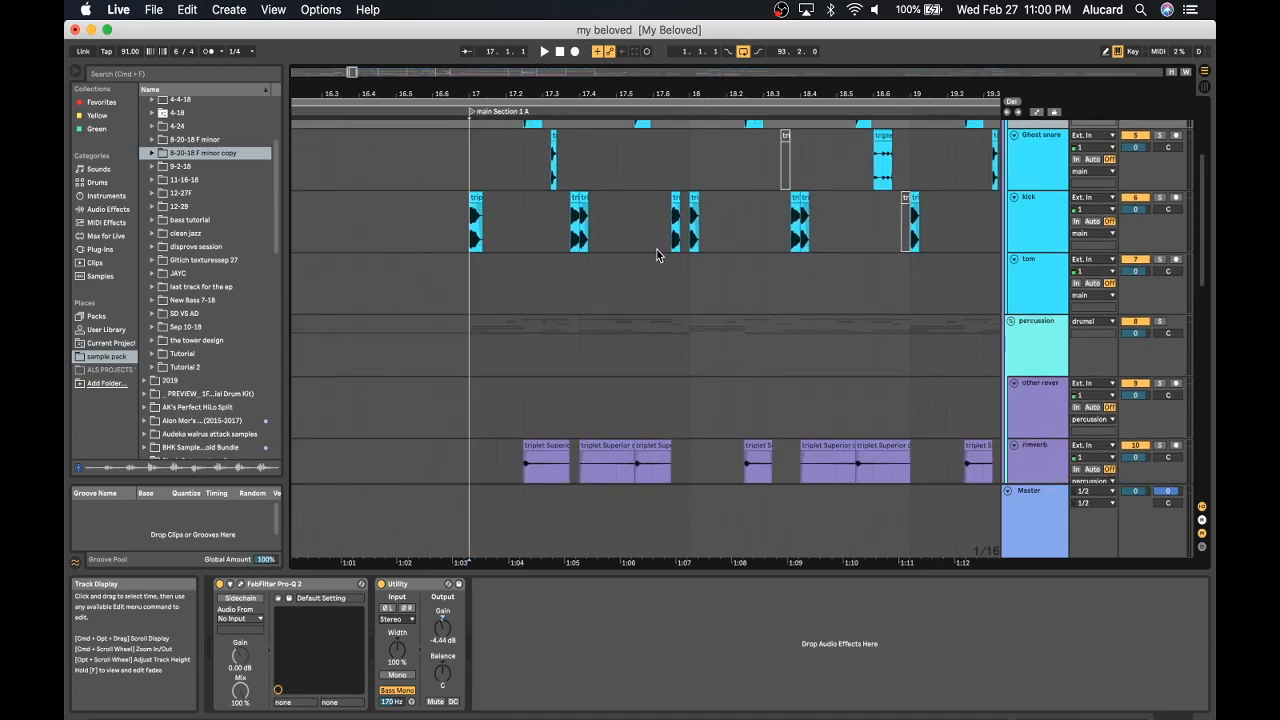
scroll(657, 255, up, 8)
scroll(657, 255, right, 3)
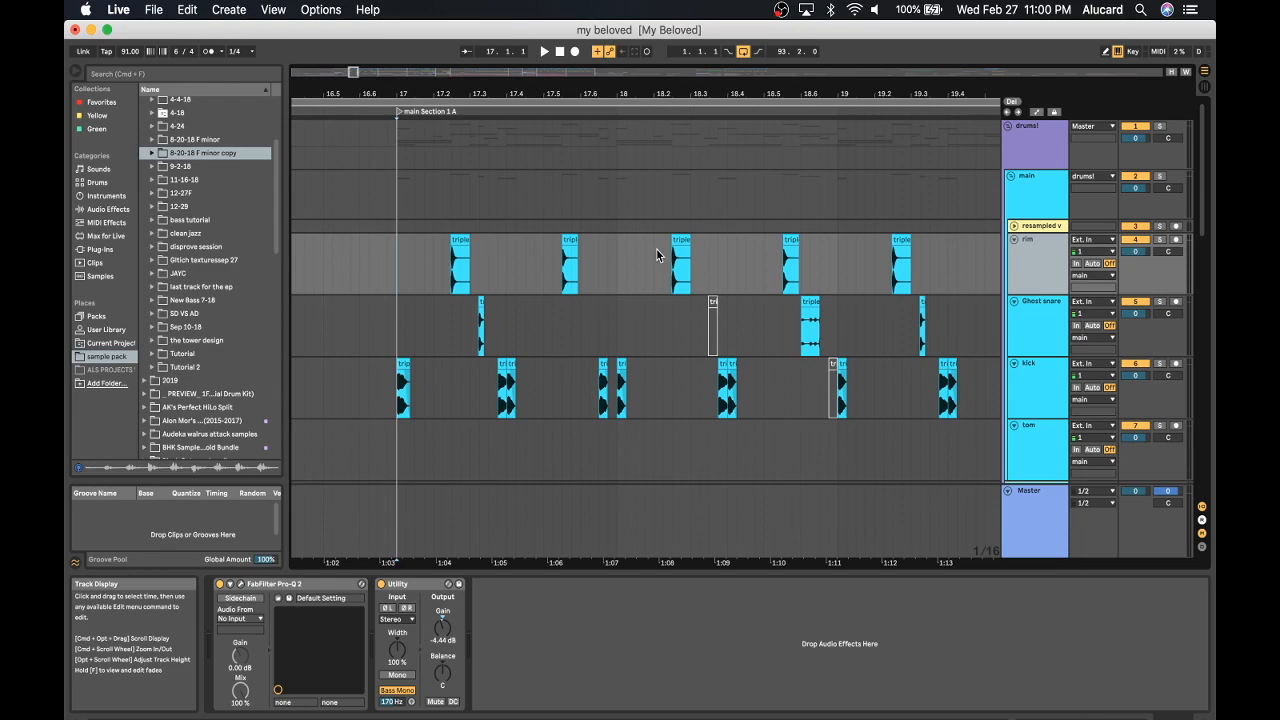
scroll(594, 248, left, 2)
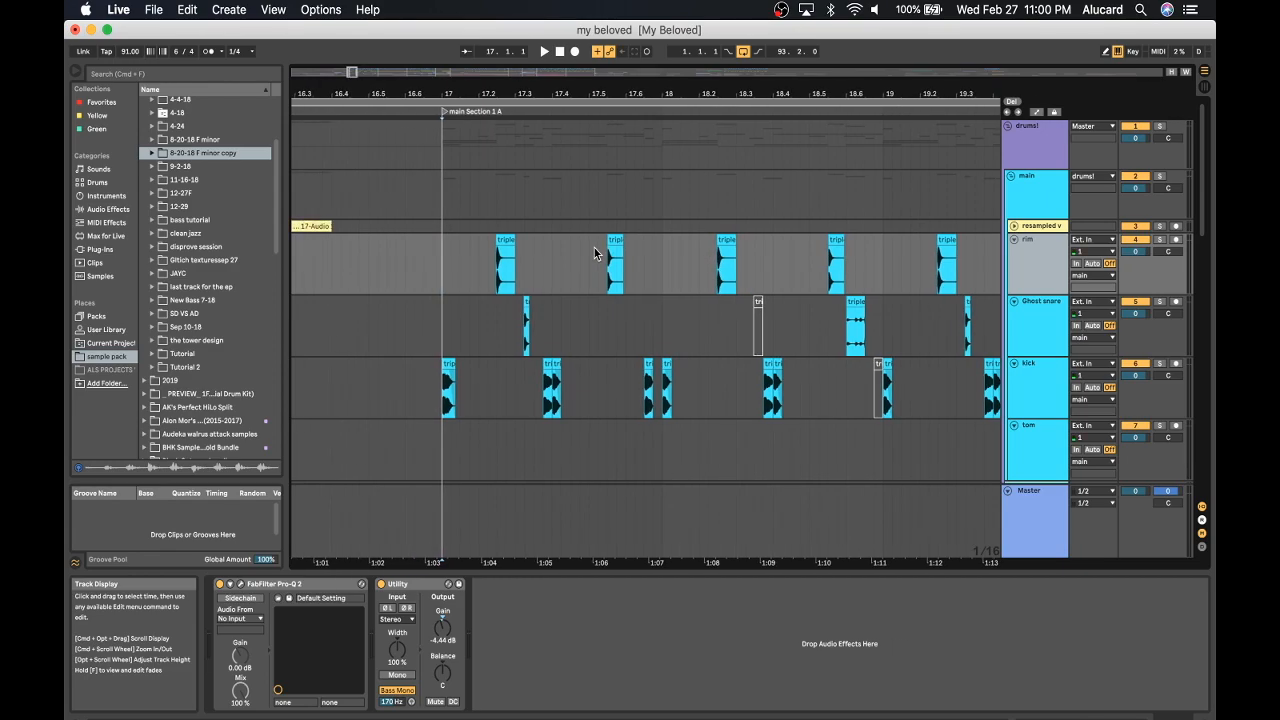
scroll(531, 224, left, 1)
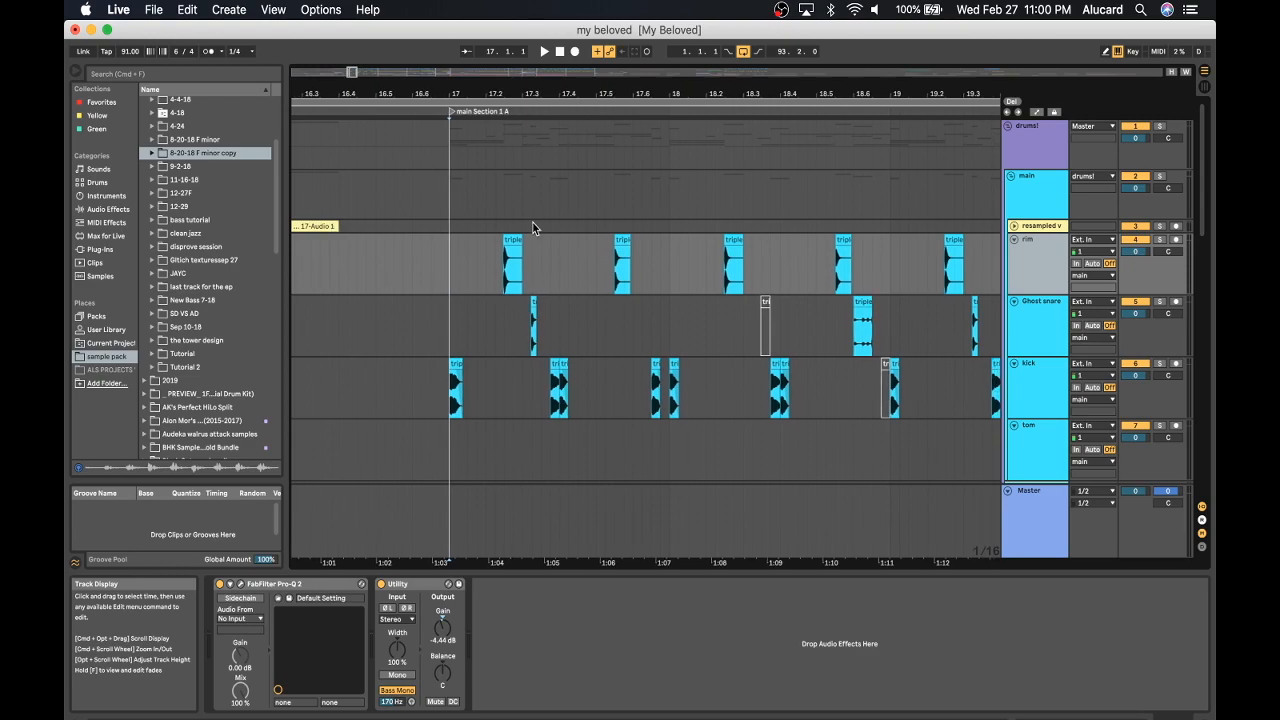
Expand the 8-20-18 F minor copy sample folder and list the samples in its Recorded subfolder.
click(152, 153)
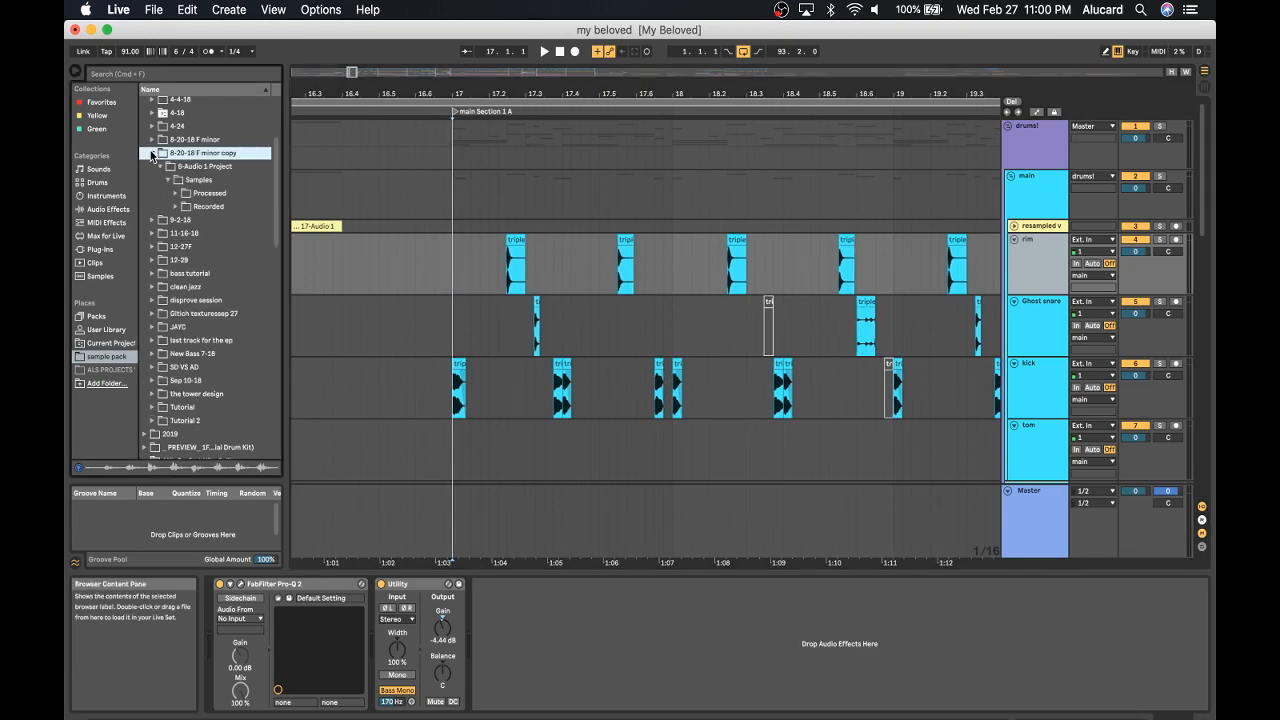
click(175, 207)
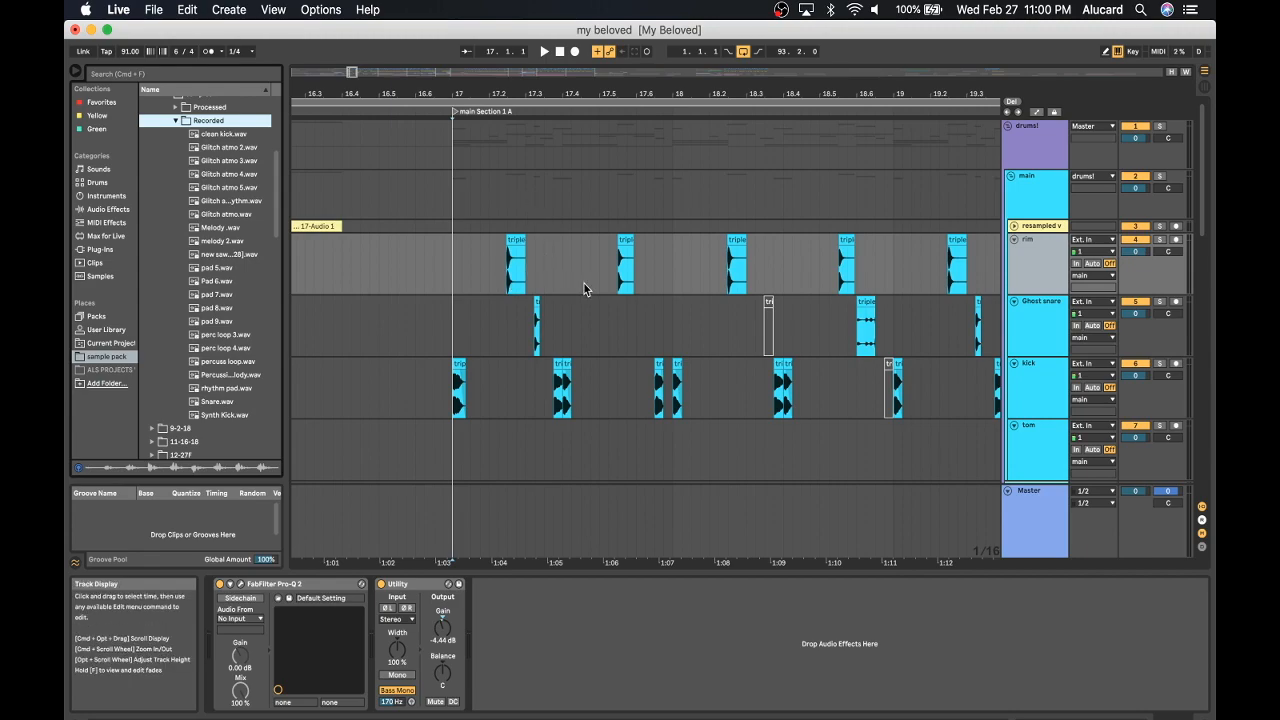
Open the first rim clip of main Section 1 A to inspect its waveform and sample settings.
scroll(664, 300, left, 2)
scroll(664, 300, right, 5)
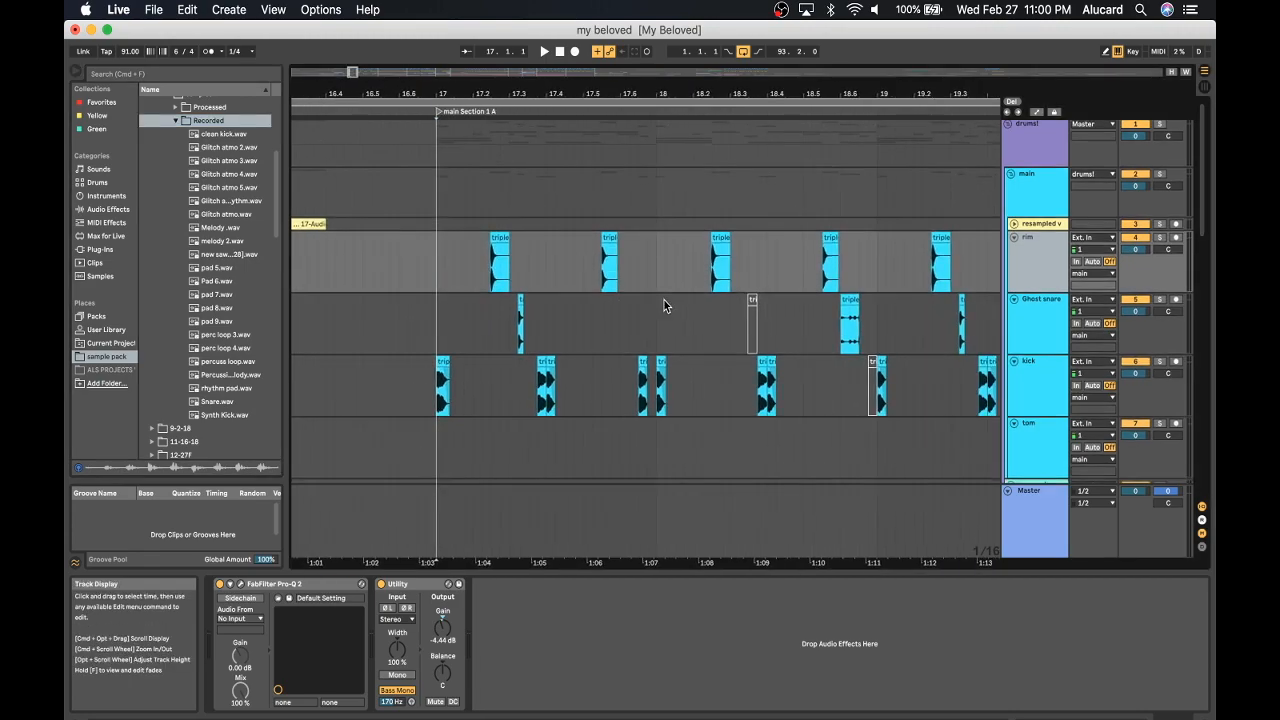
scroll(664, 306, right, 1)
drag(552, 94, 552, 48)
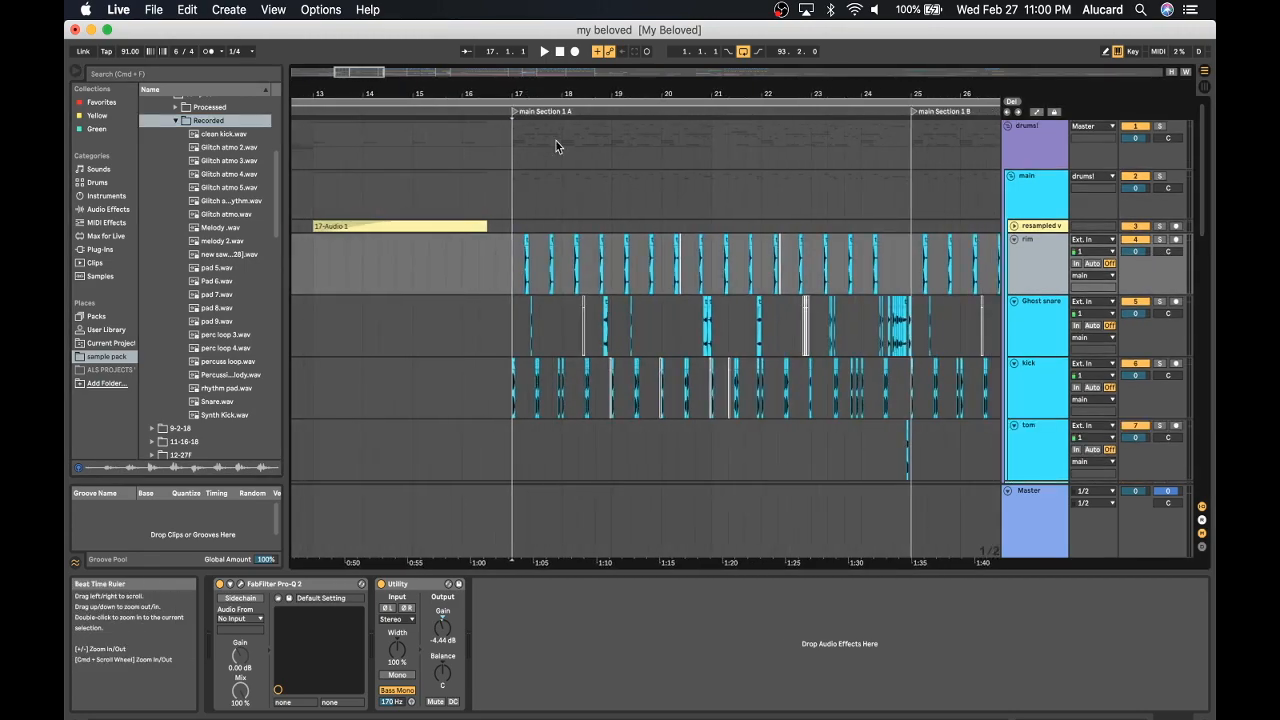
scroll(559, 181, down, 1)
scroll(558, 182, down, 1)
scroll(505, 212, up, 5)
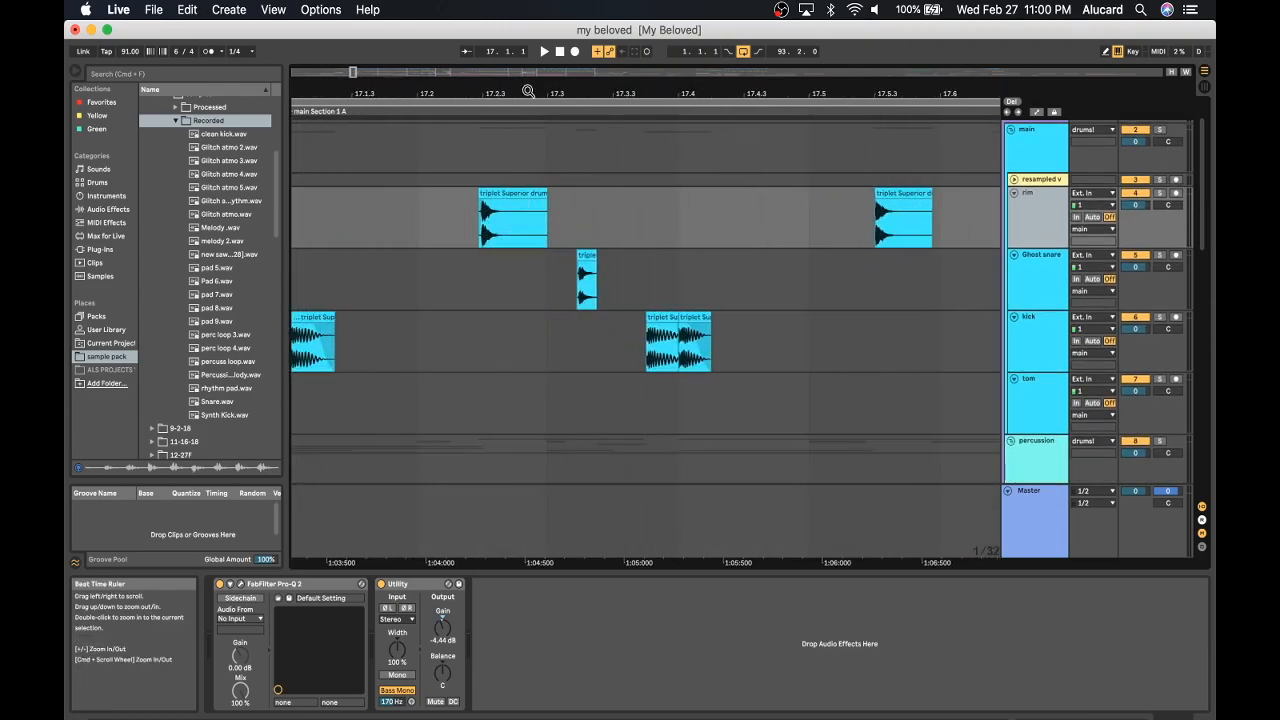
scroll(503, 214, left, 3)
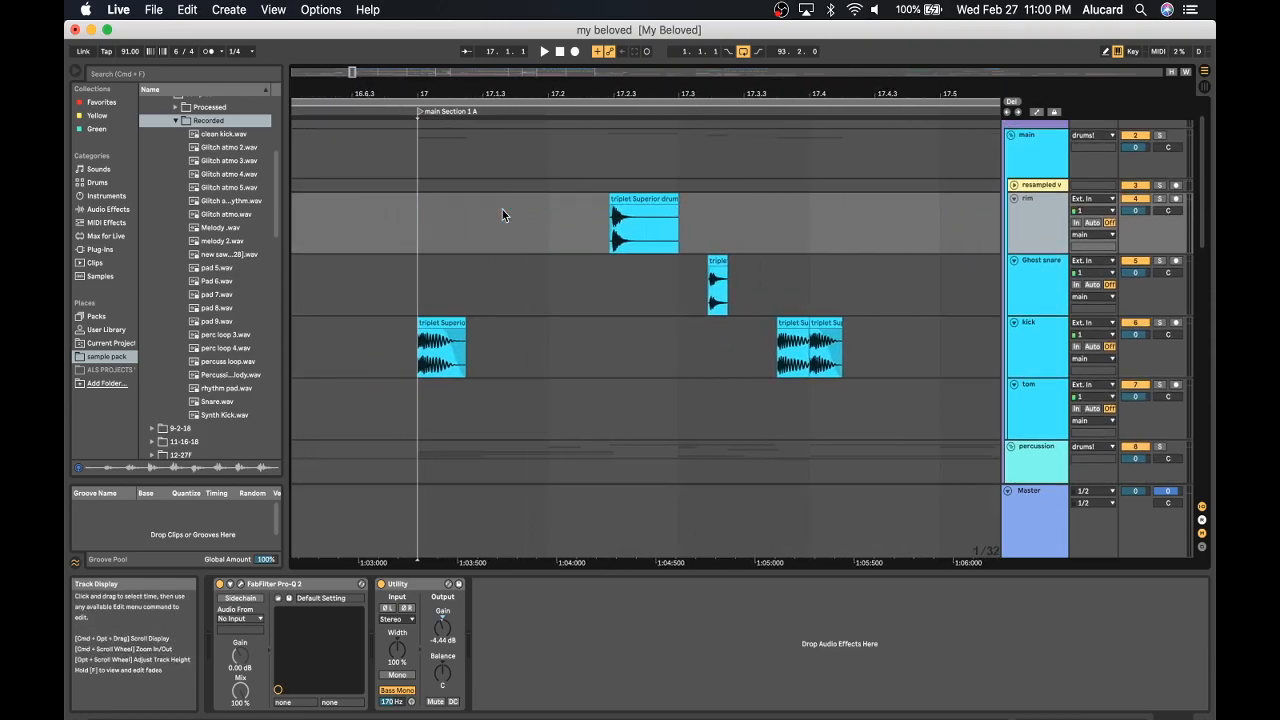
click(632, 198)
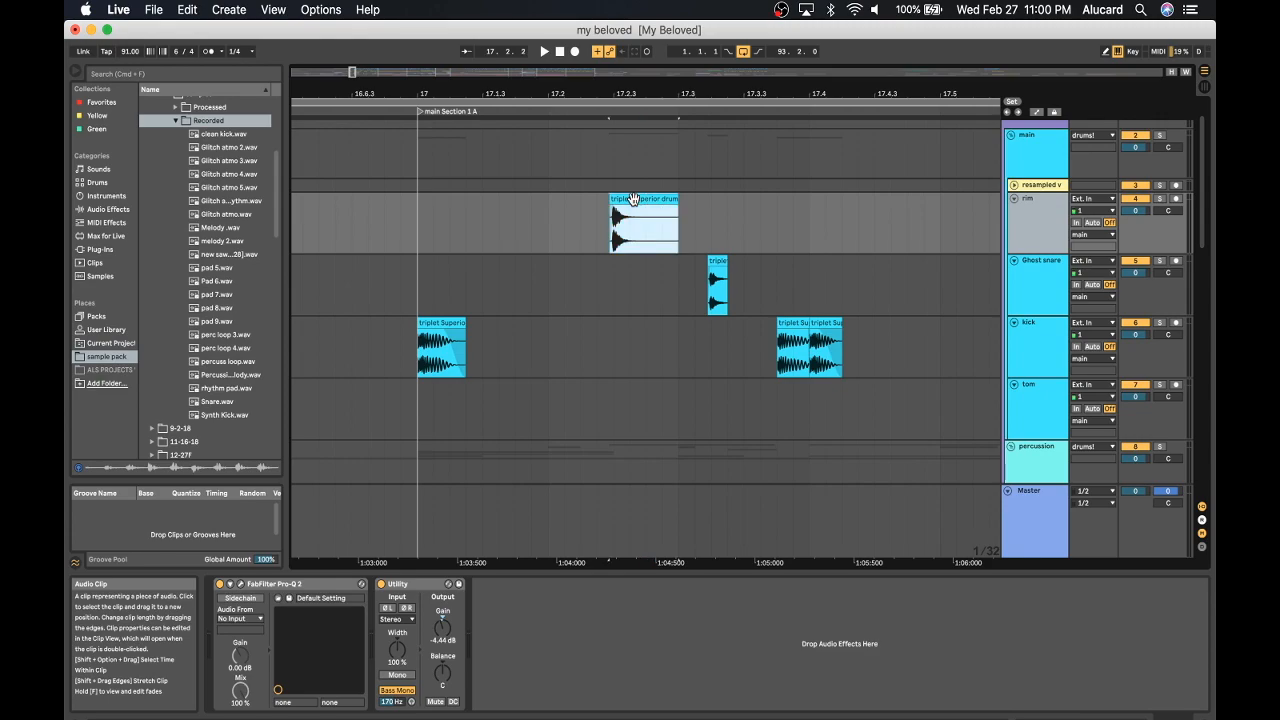
drag(600, 214, 701, 225)
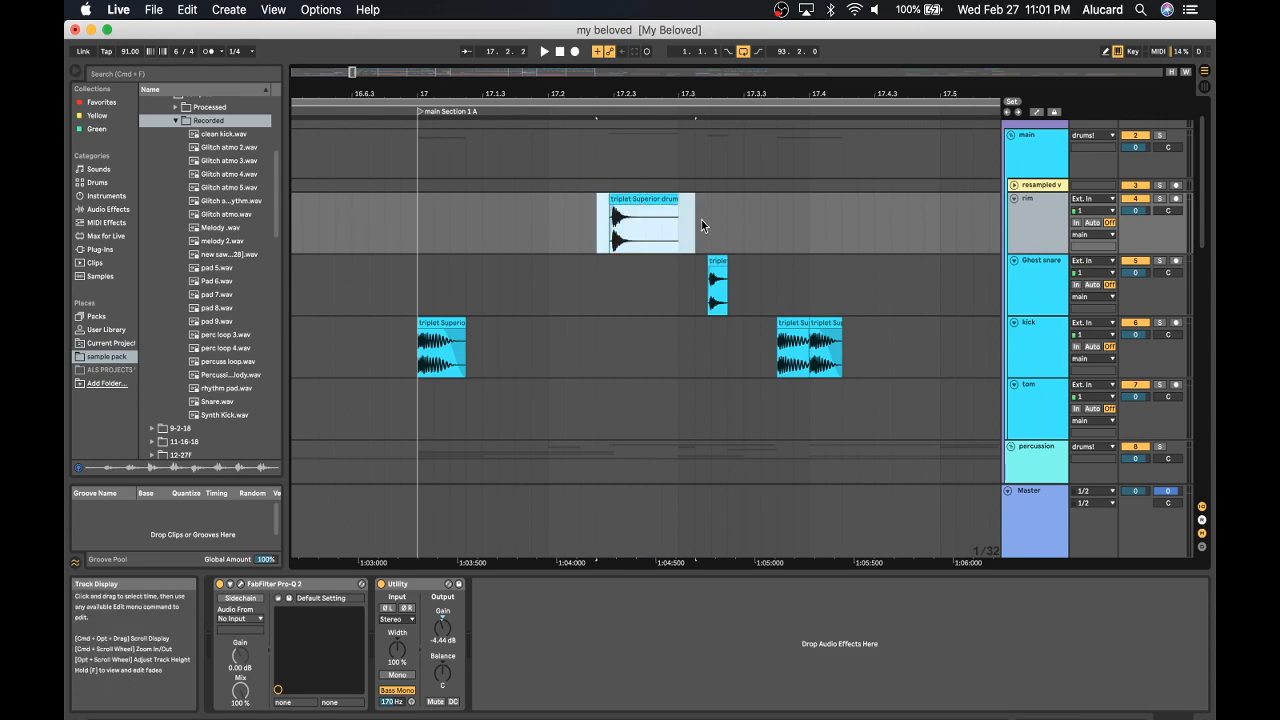
double_click(650, 225)
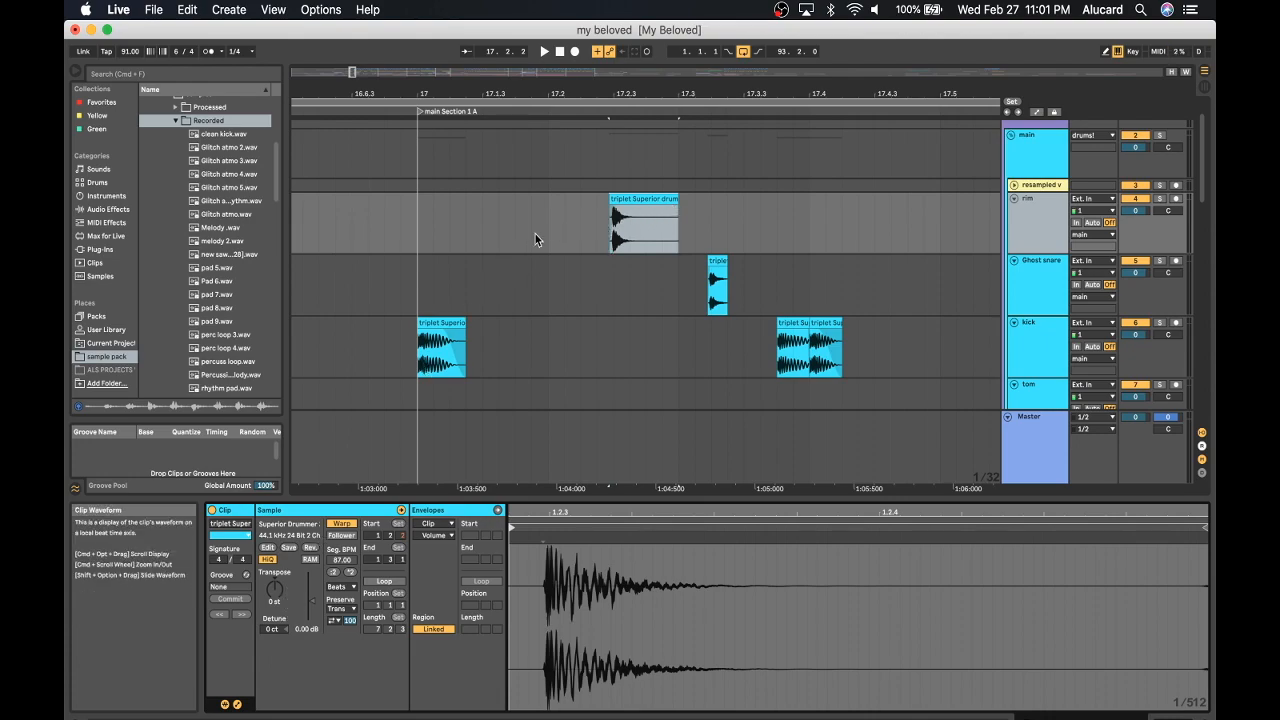
Return the insert marker to bar 17 on the rim track and examine the drum clips down to the percussion tracks.
click(419, 222)
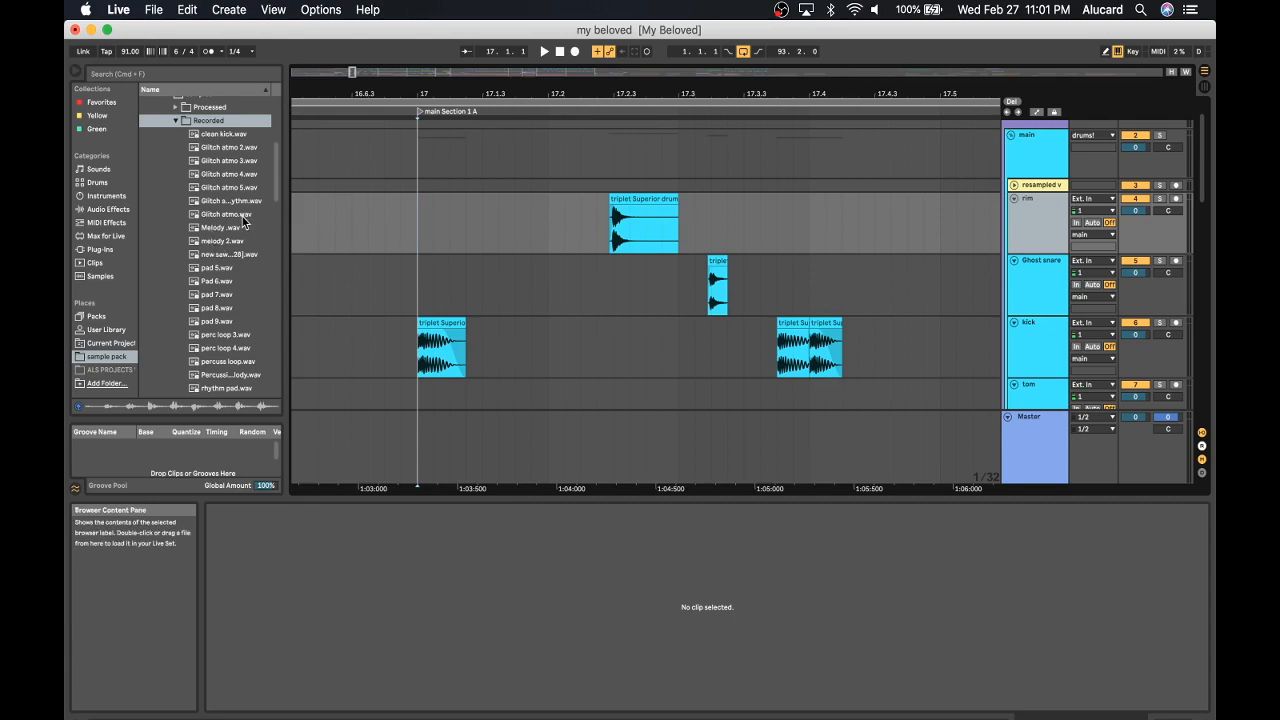
drag(498, 93, 498, 55)
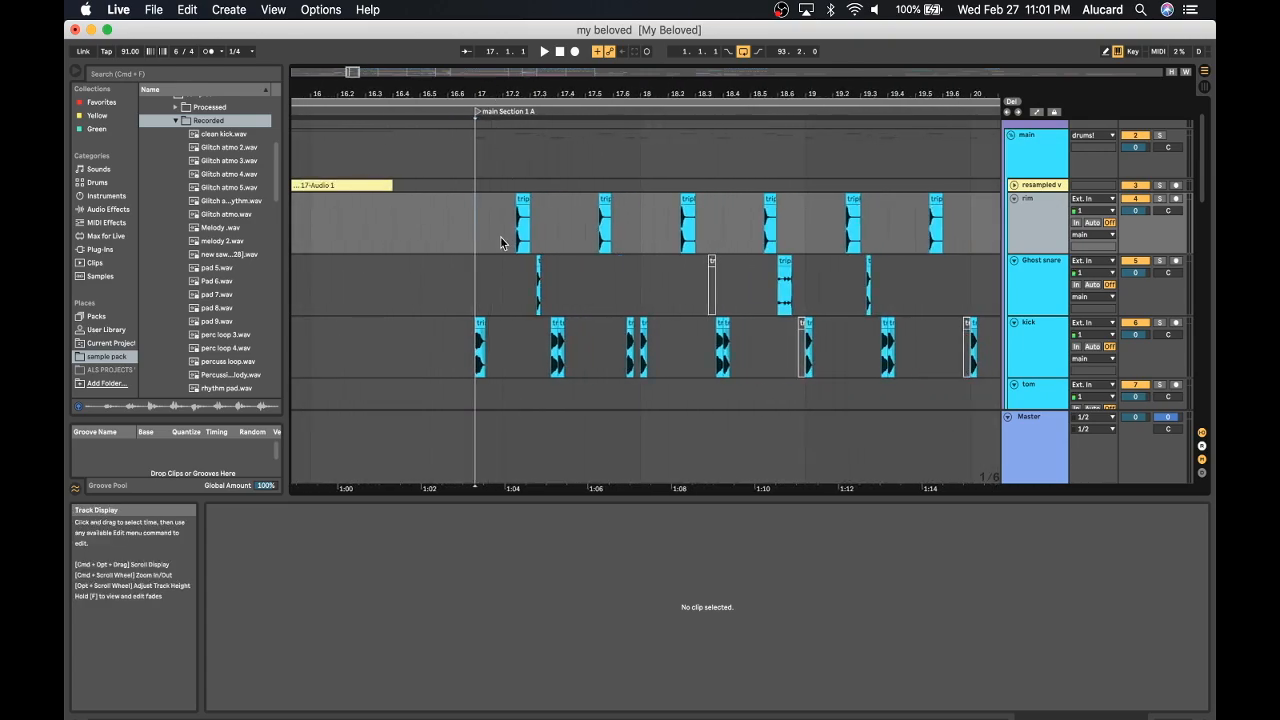
scroll(508, 209, down, 2)
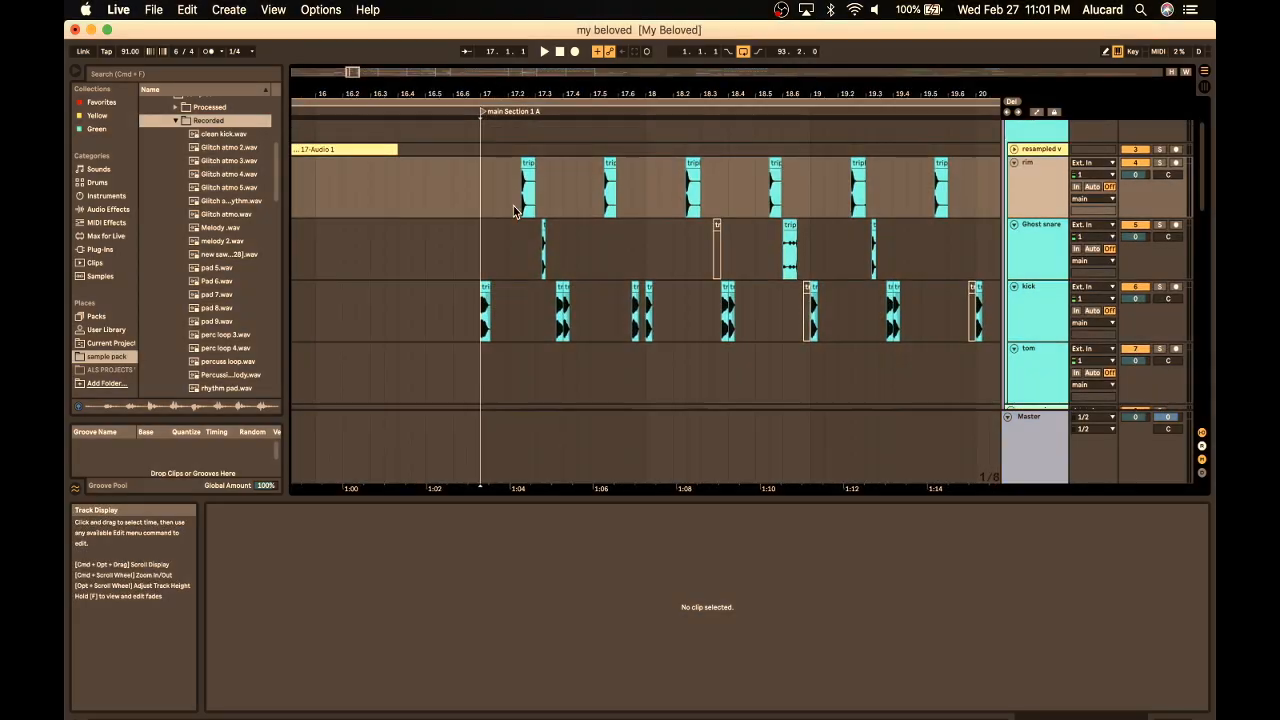
scroll(516, 211, left, 1)
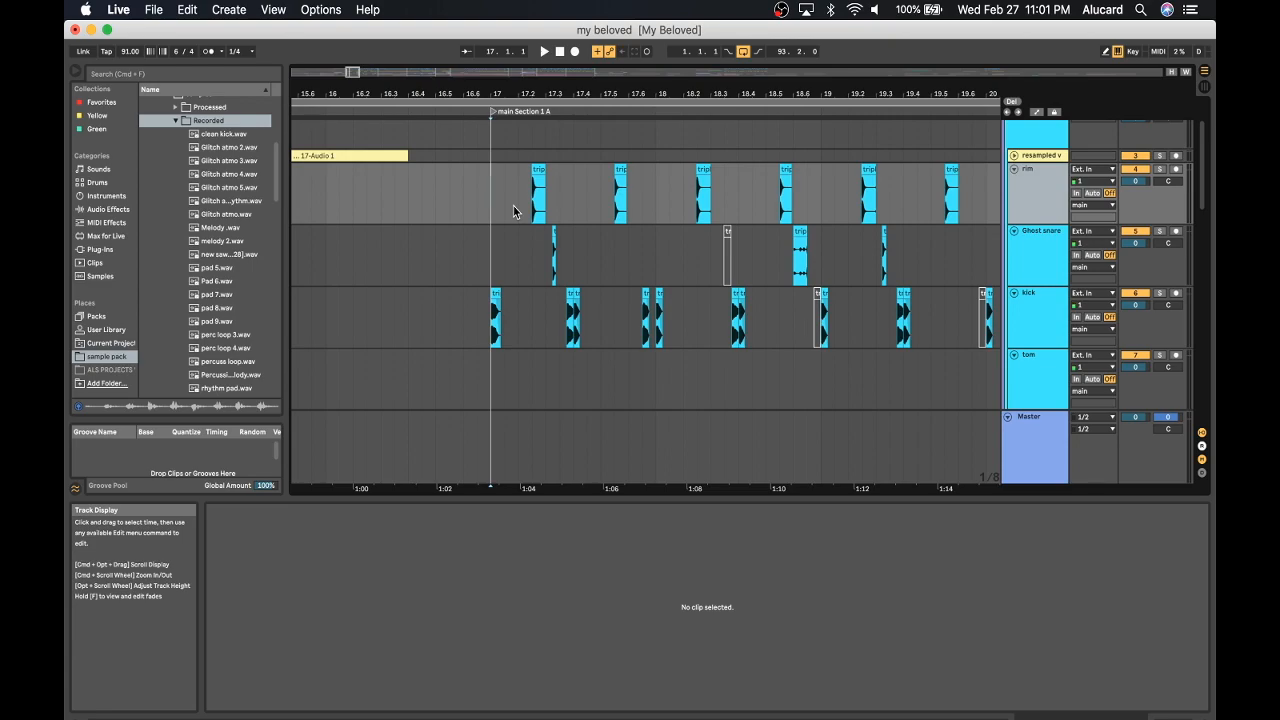
scroll(495, 166, up, 1)
scroll(510, 180, right, 2)
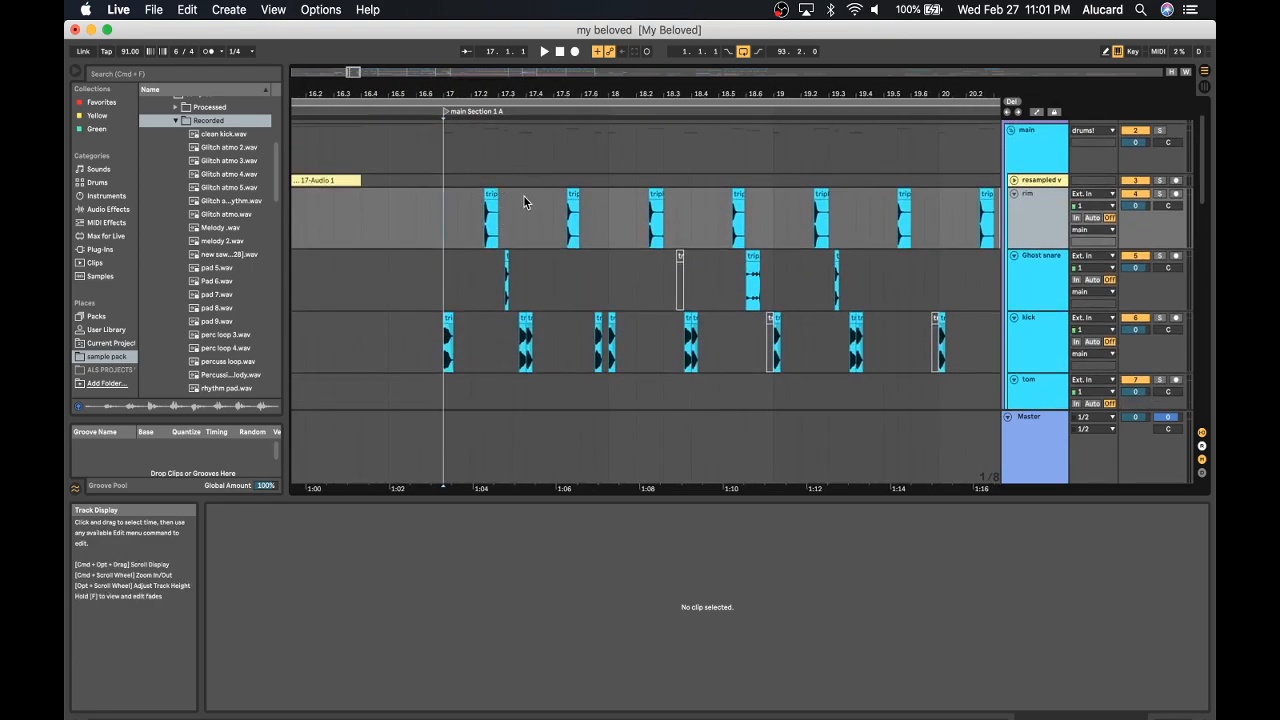
scroll(523, 195, down, 10)
scroll(549, 254, down, 5)
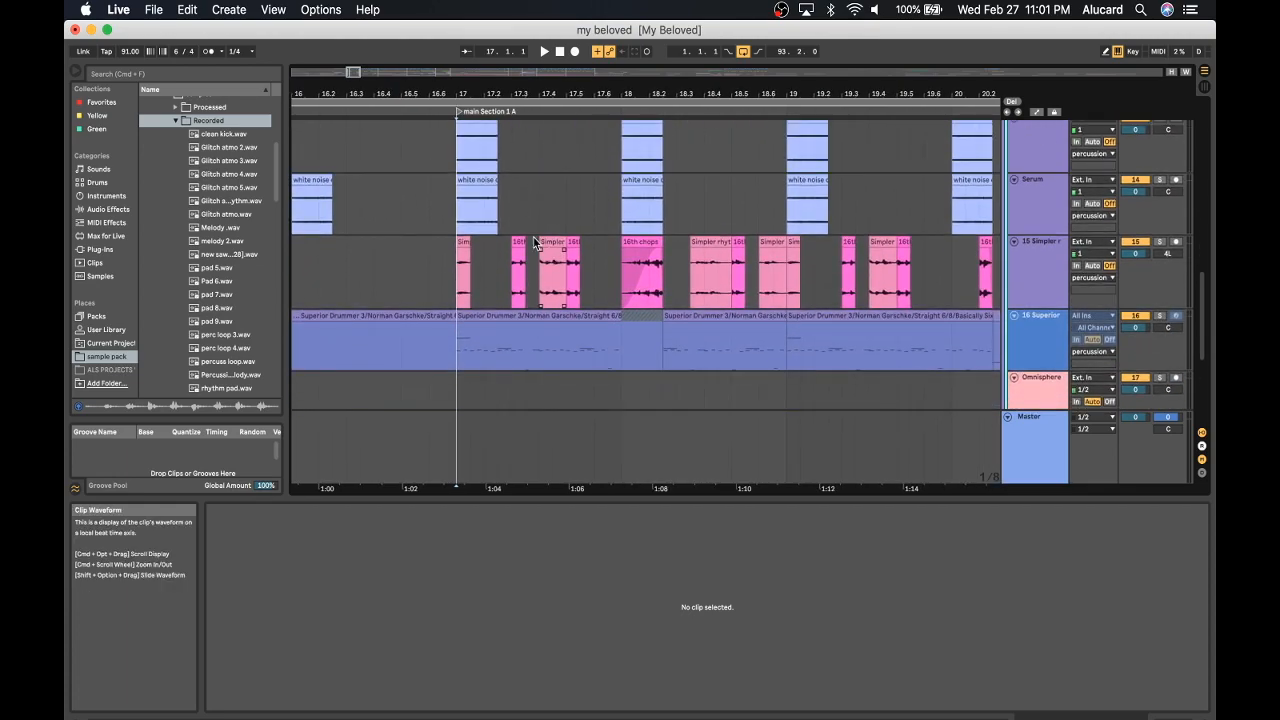
Solo the 15 Simpler rhythm track and play its chopped clips from bar 17 of main Section 1 A.
click(540, 243)
click(1160, 241)
key(space)
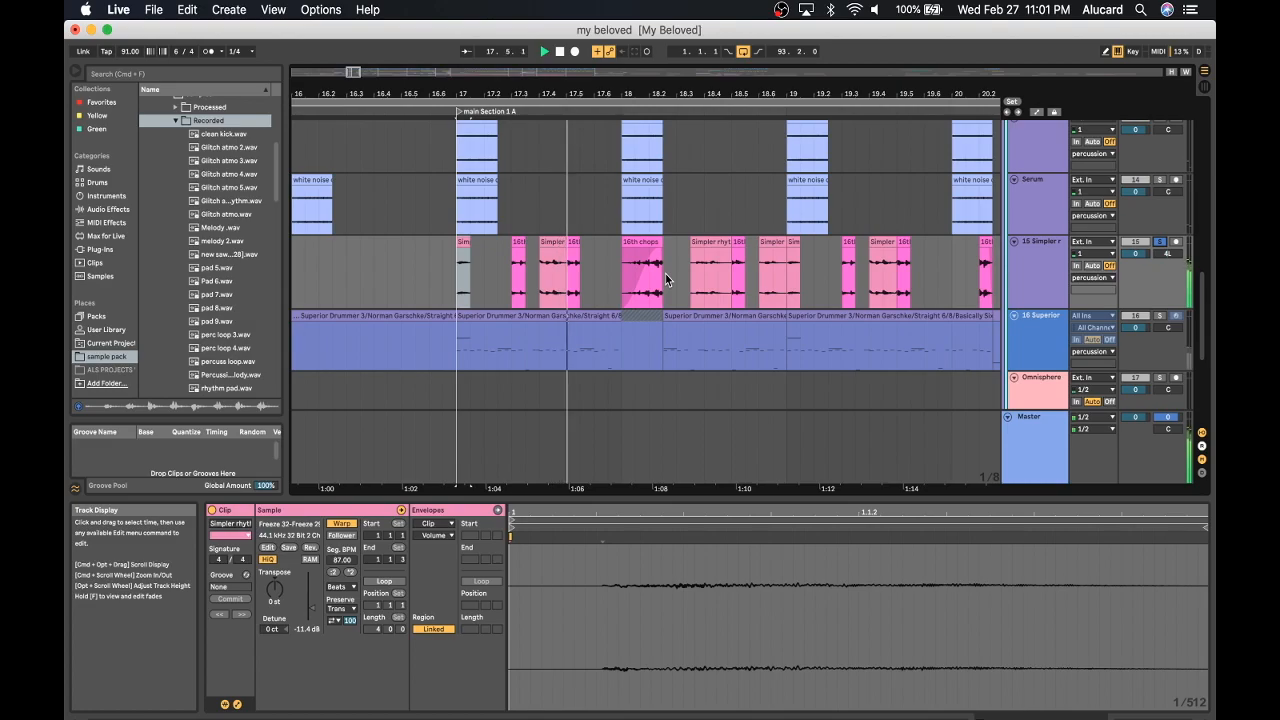
key(space)
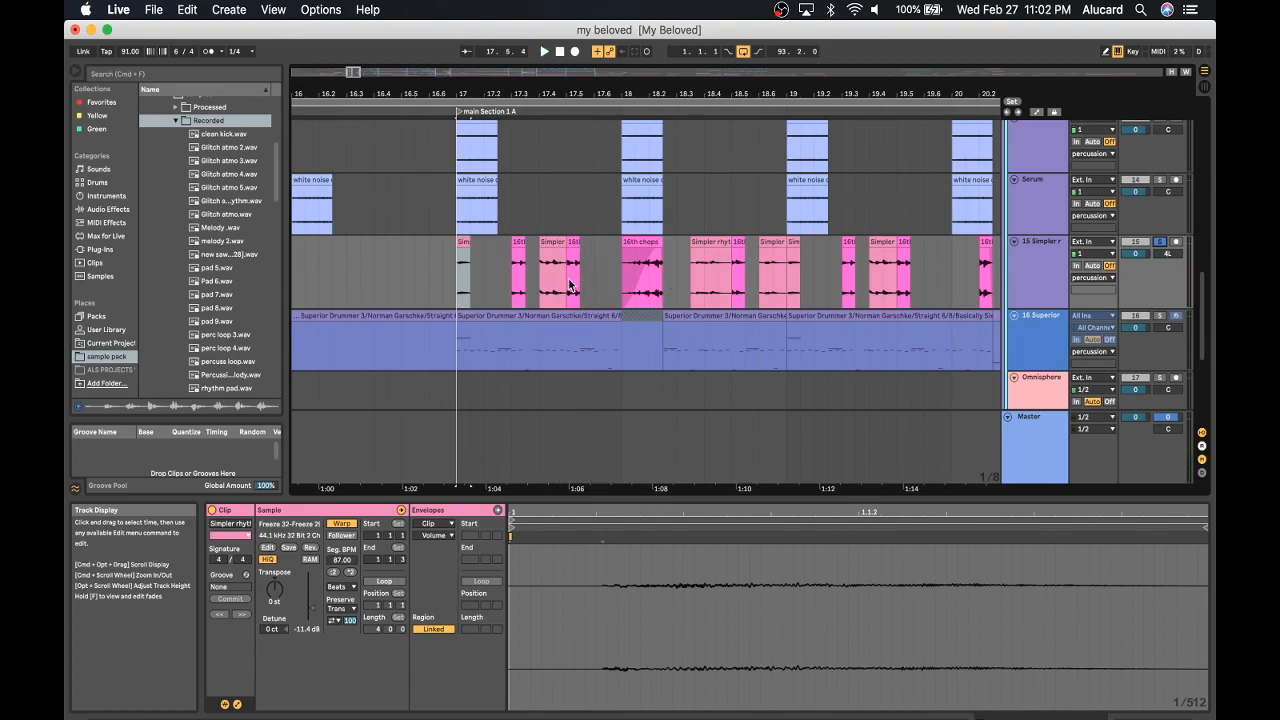
Open the bar 17 Superior Drummer clip to view its notes, and inspect the track's device chain including the overheads processing rack.
scroll(563, 276, up, 3)
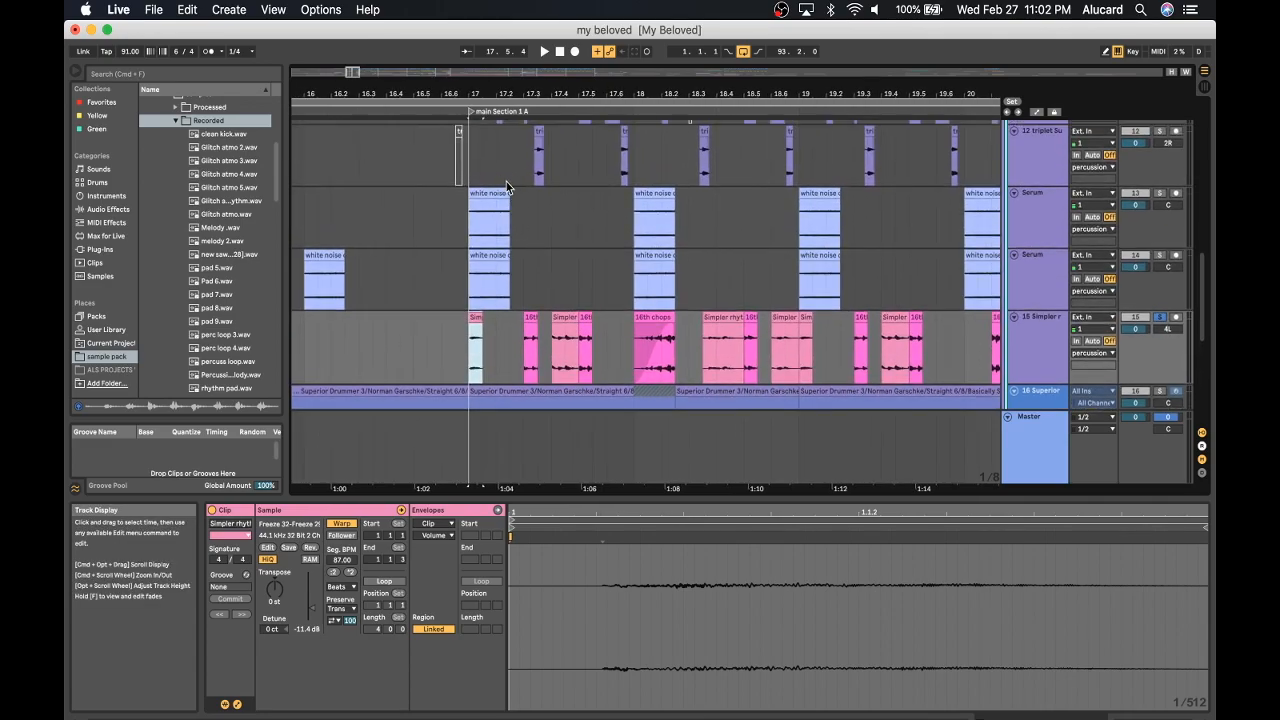
scroll(509, 188, down, 5)
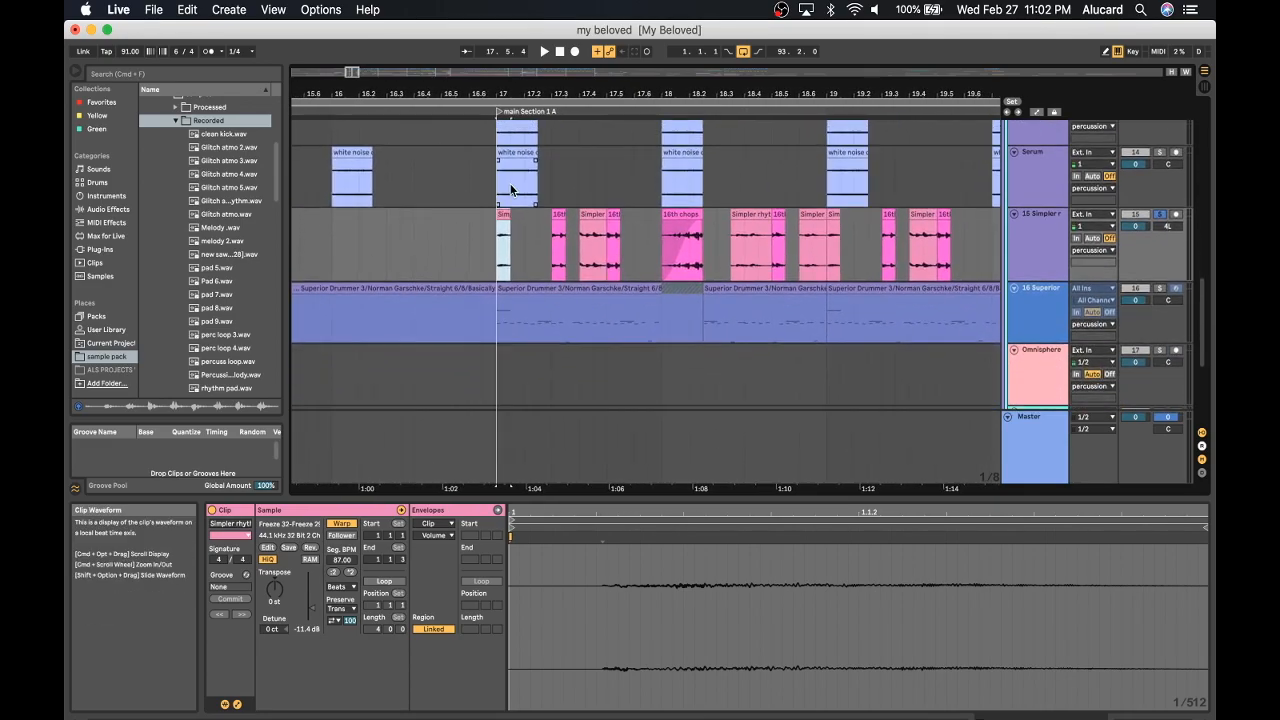
click(540, 296)
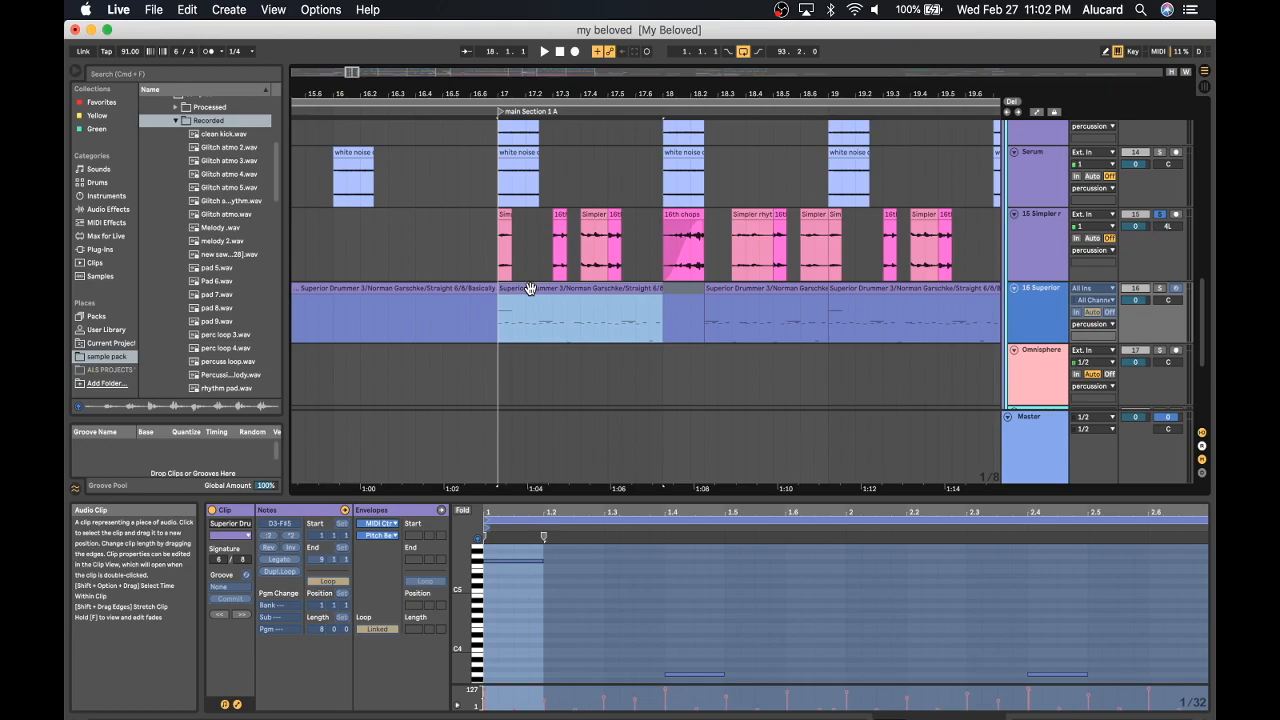
click(1022, 293)
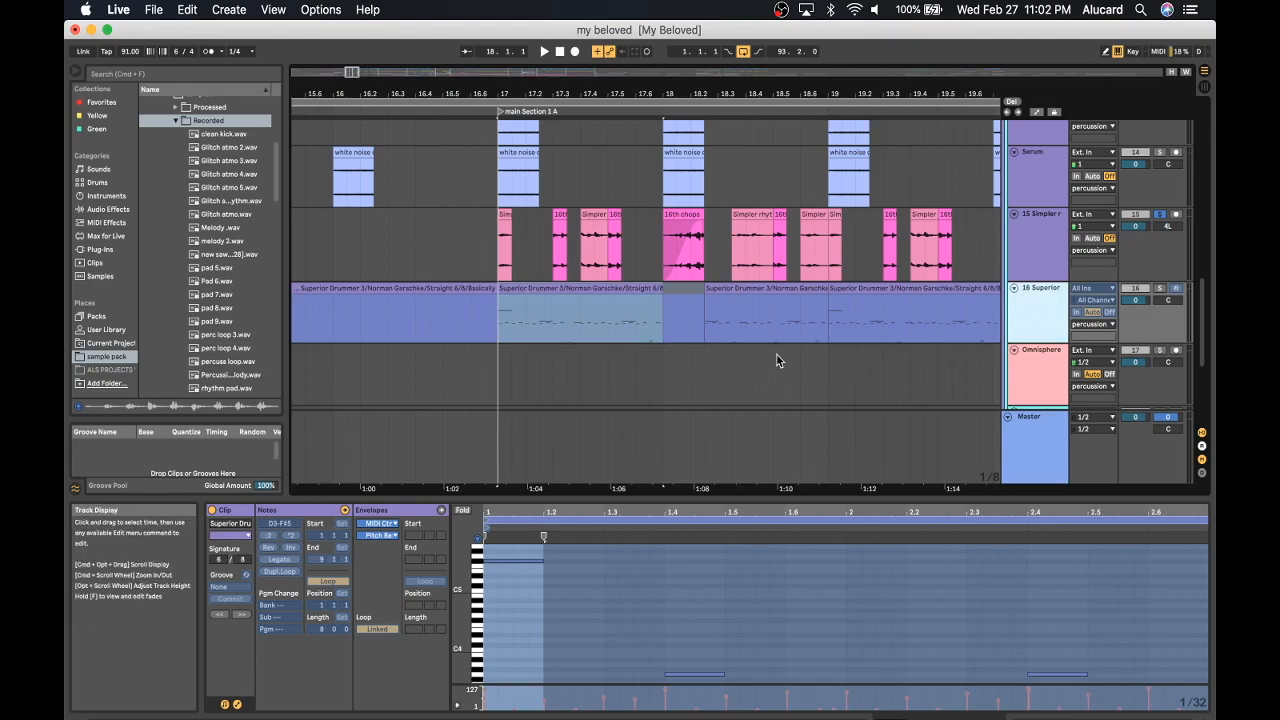
double_click(1048, 312)
scroll(396, 609, right, 3)
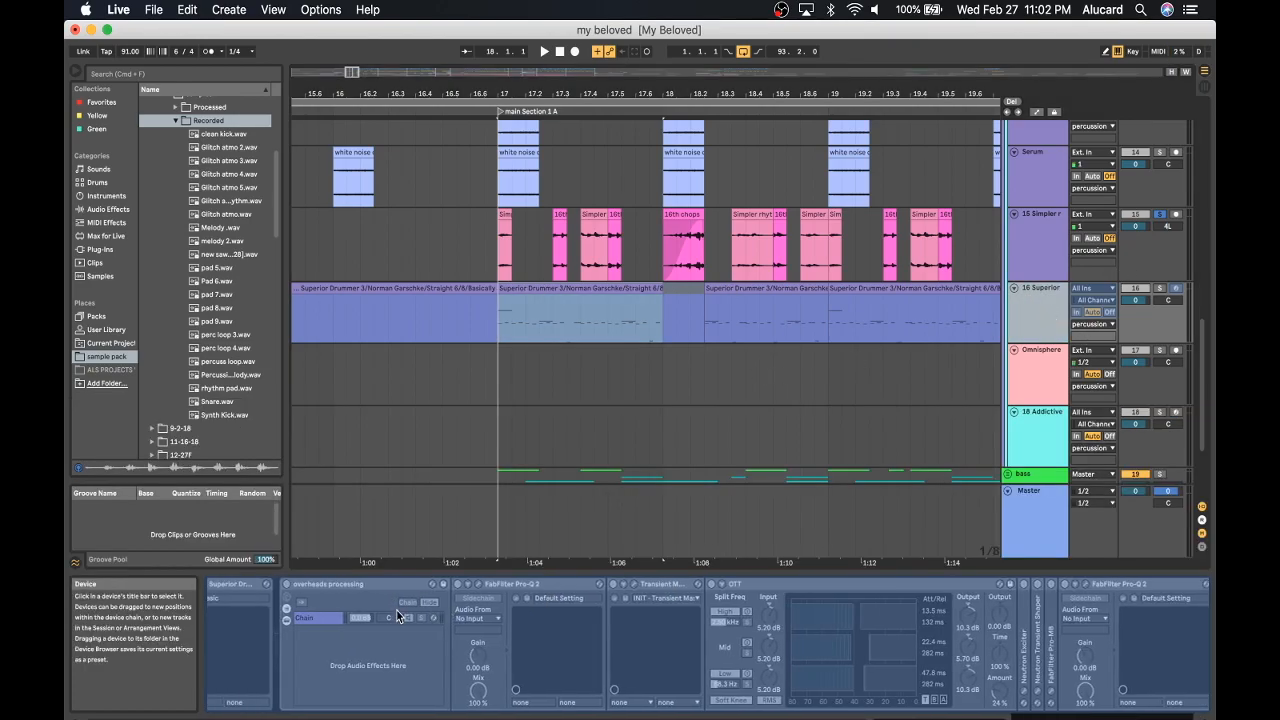
scroll(463, 609, left, 5)
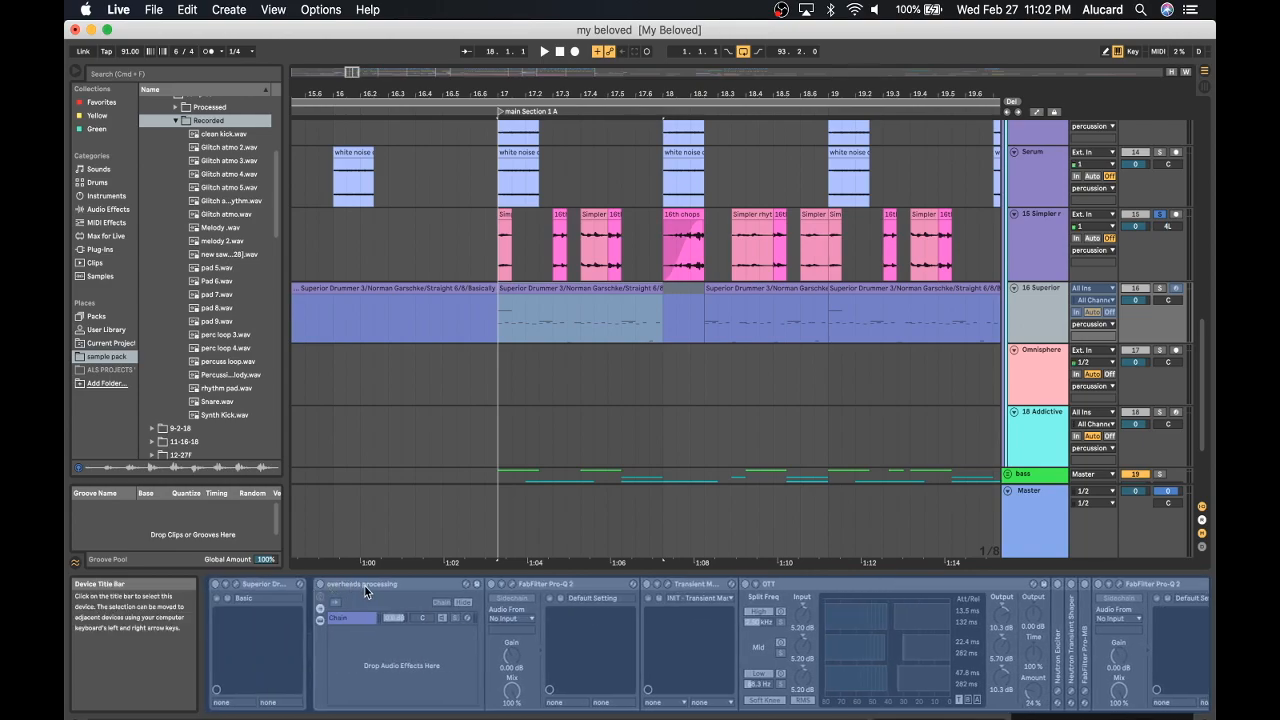
click(545, 283)
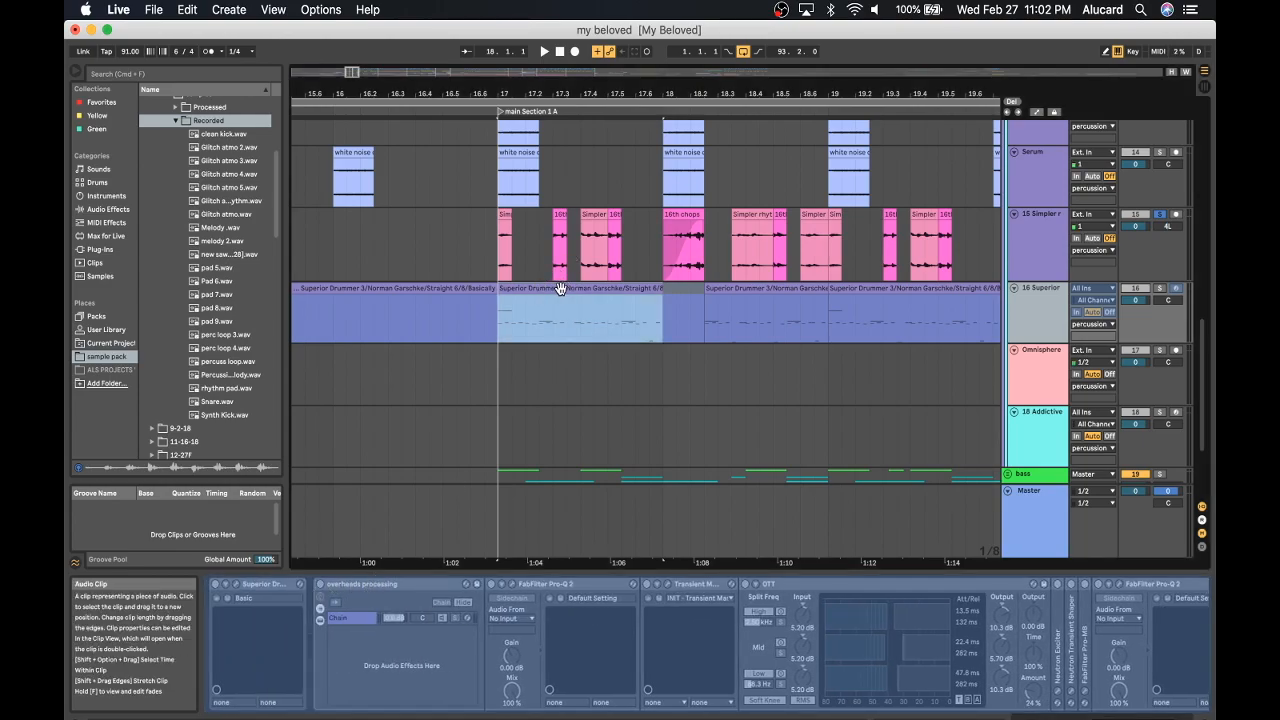
Place the insert marker at bar 17 and inspect the device chains of the drums!, rim and main tracks.
scroll(590, 307, up, 15)
scroll(591, 309, right, 2)
scroll(400, 195, down, 3)
click(400, 154)
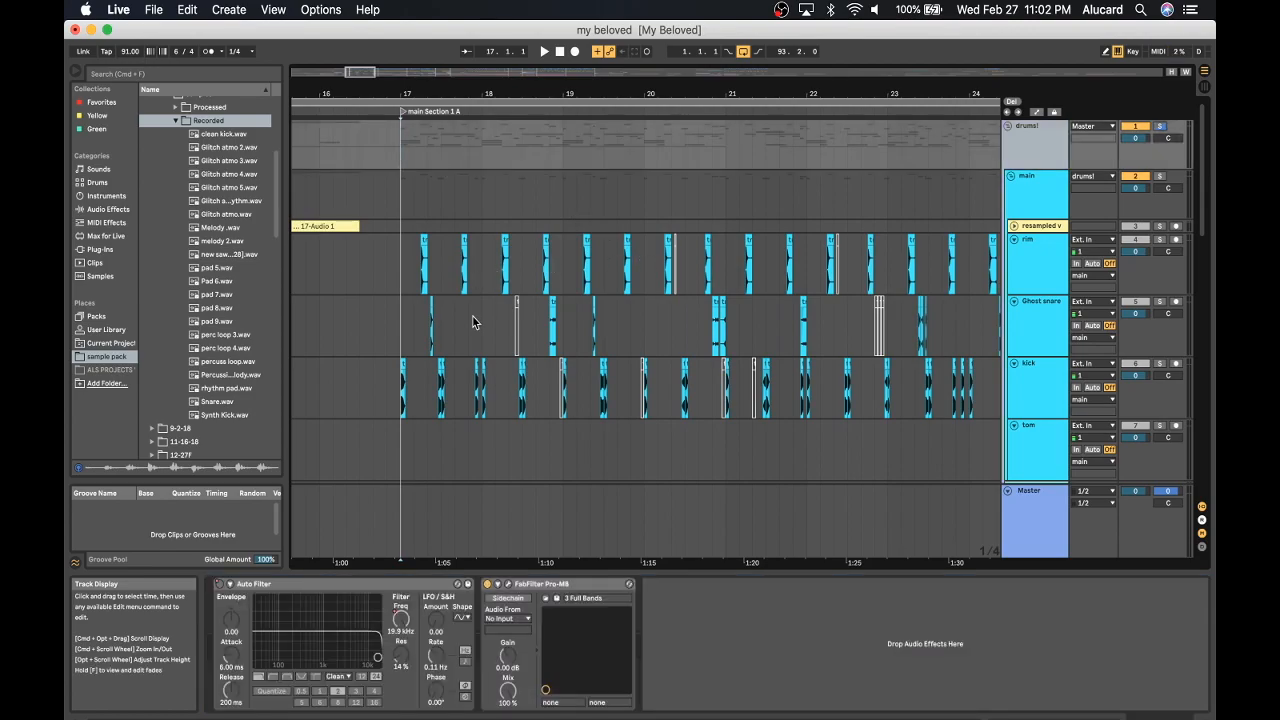
click(405, 258)
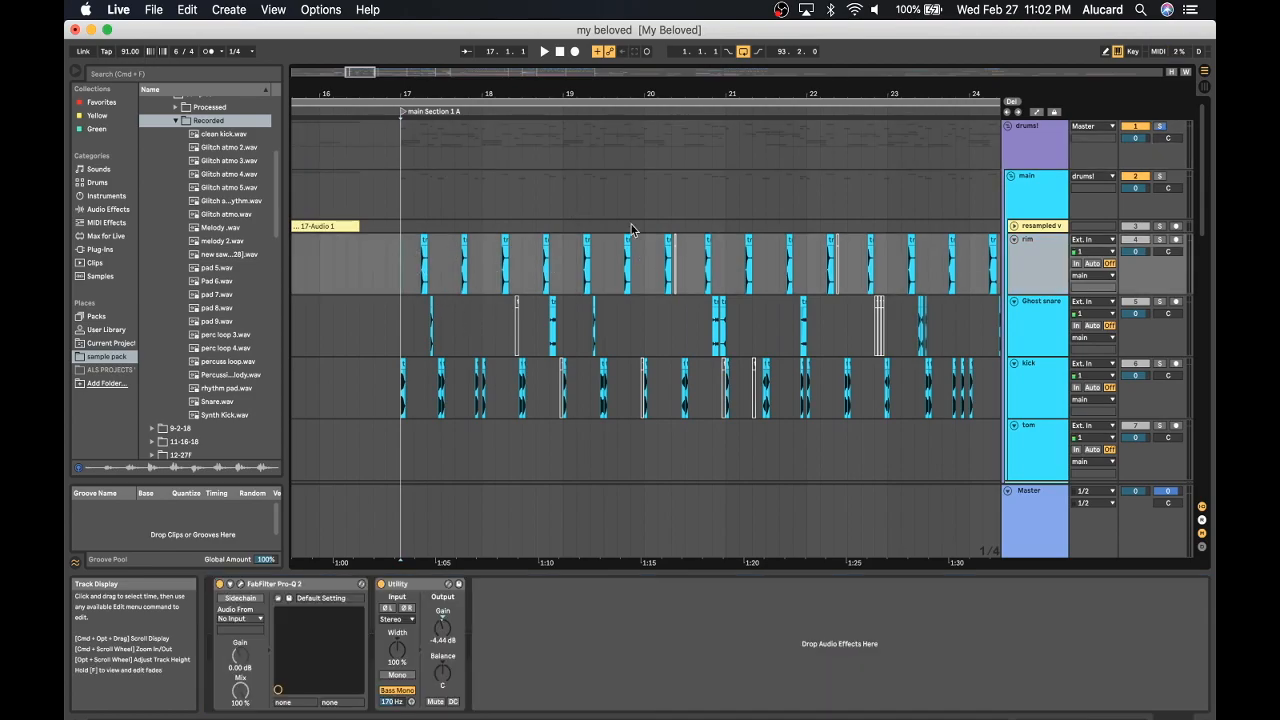
click(1043, 184)
click(1033, 131)
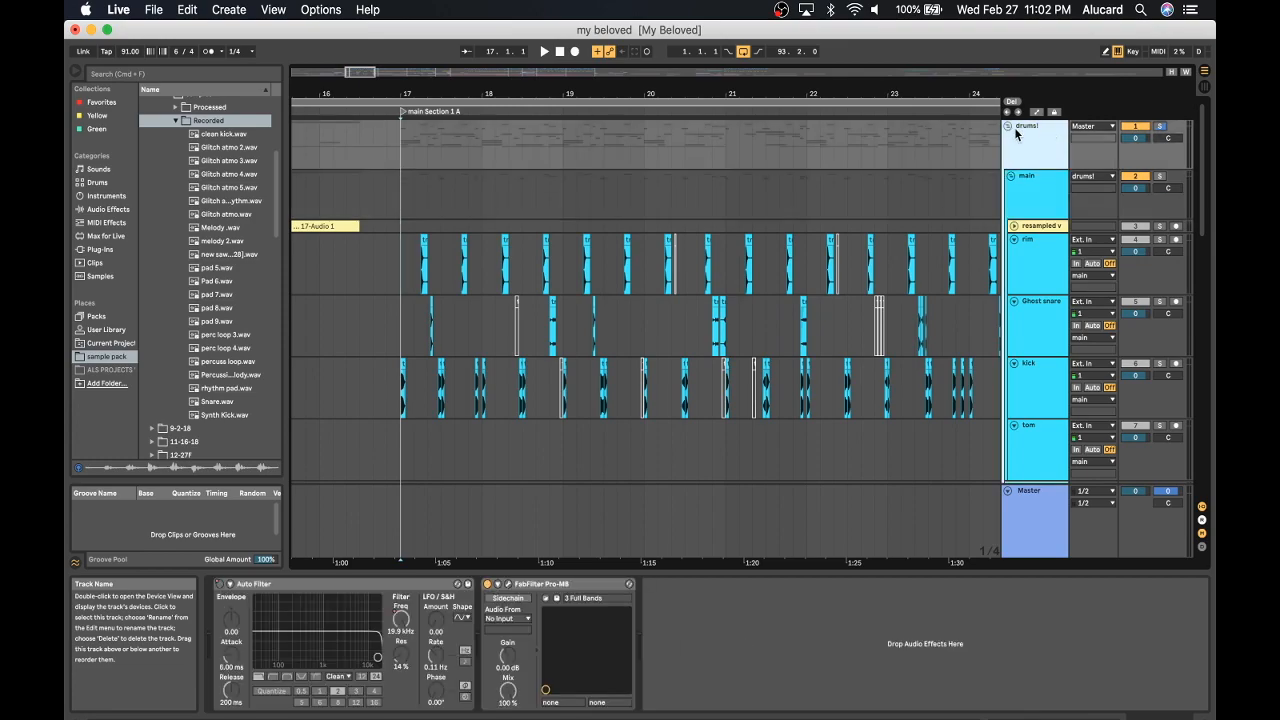
click(1035, 181)
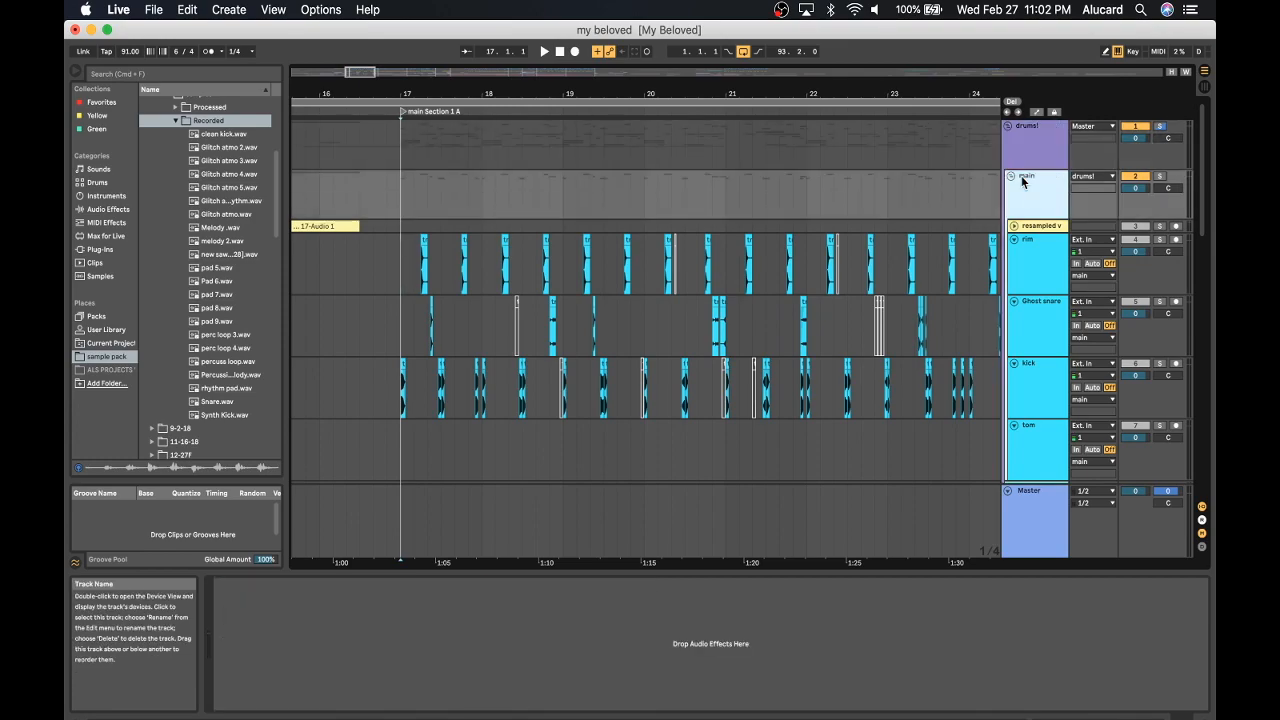
Fold the main group, view the percussion group's Compressor, and fold the percussion group as well.
click(1011, 176)
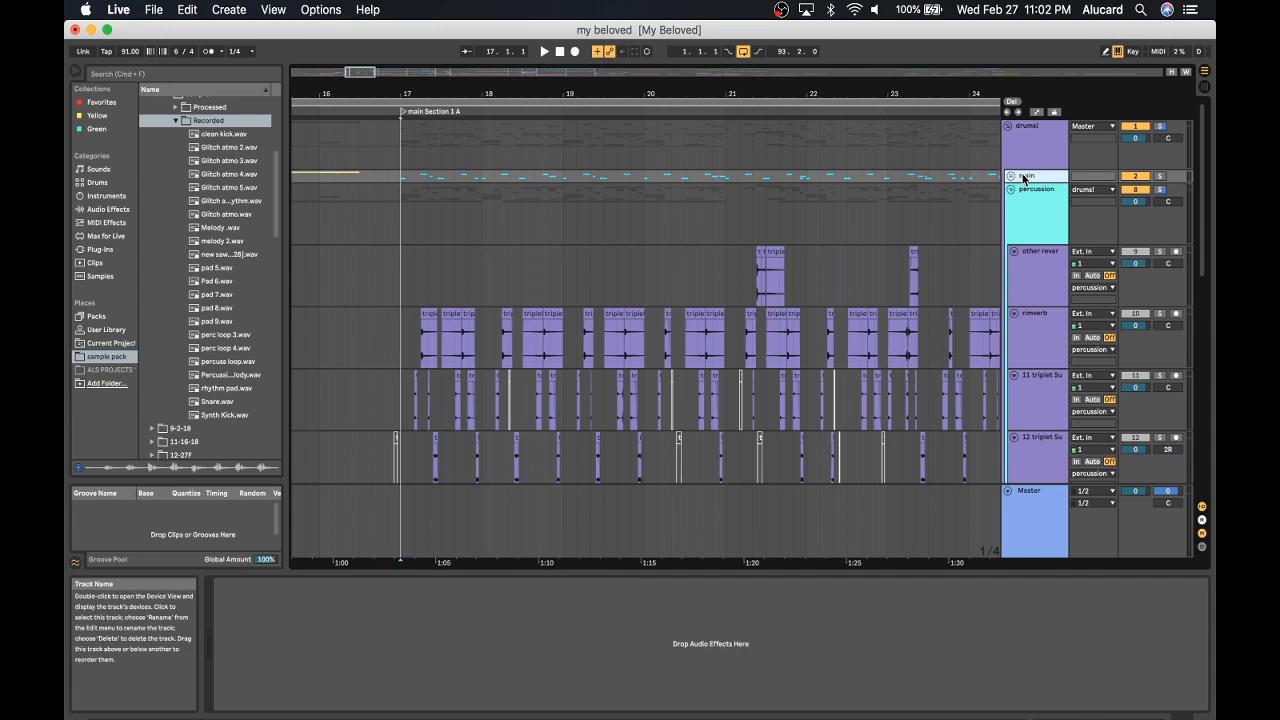
click(1051, 201)
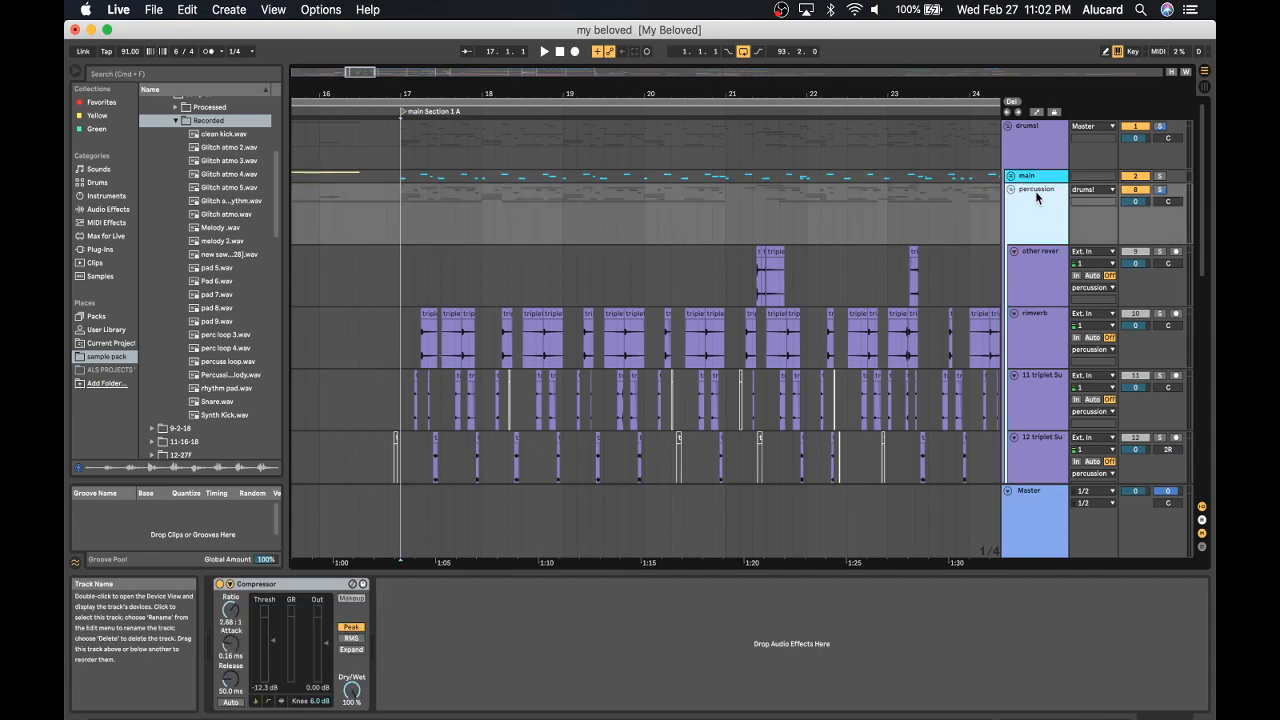
click(1011, 190)
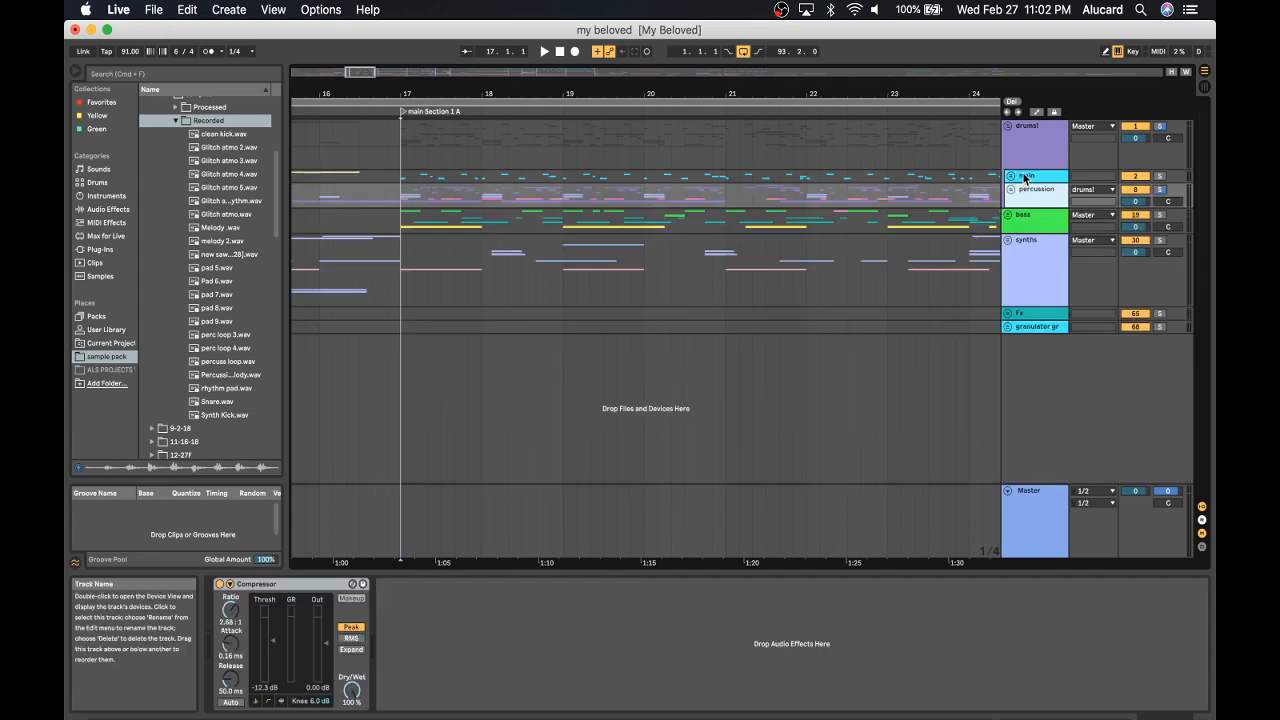
click(928, 177)
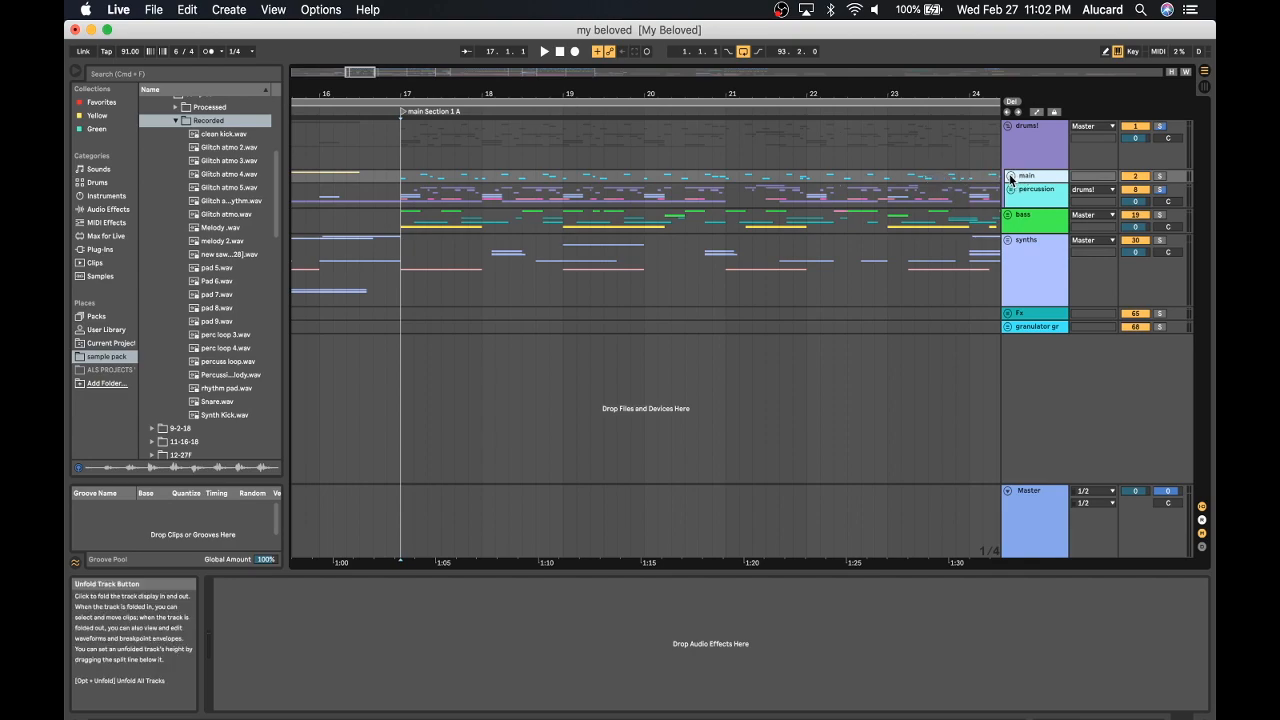
Unfold the percussion group and compare the main group's devices with the percussion group's.
click(1010, 189)
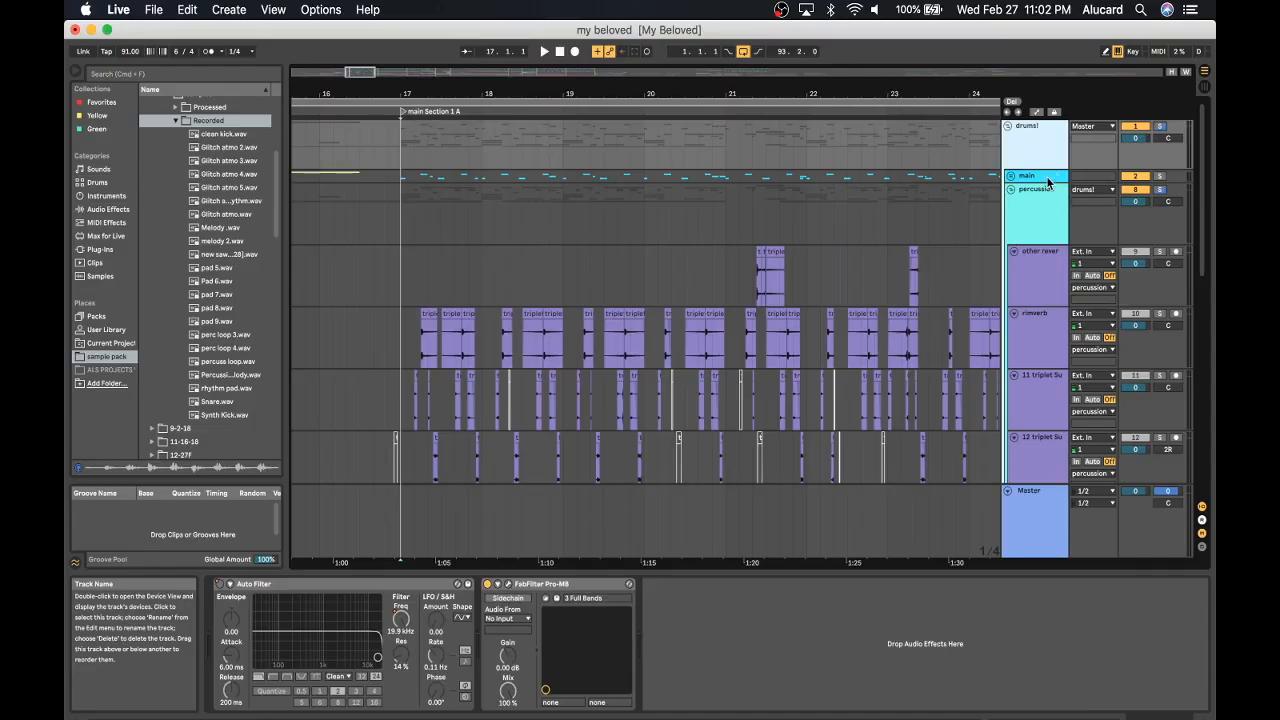
click(1046, 179)
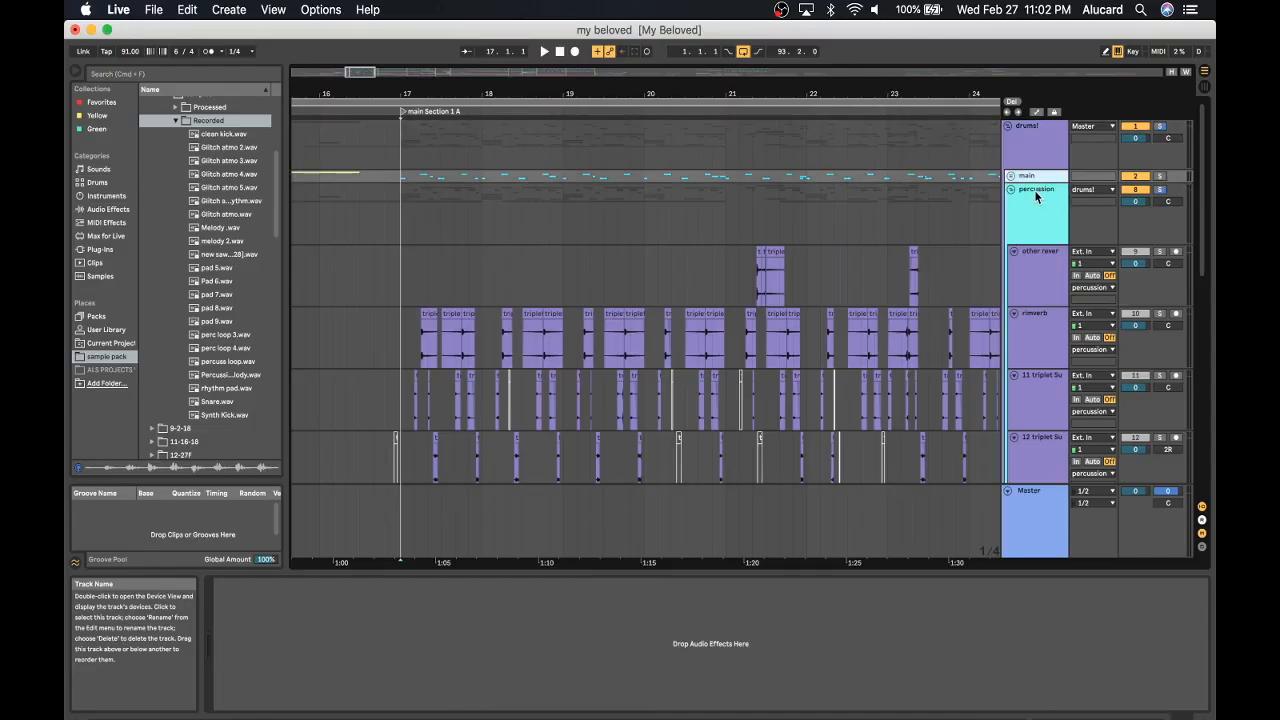
click(1036, 196)
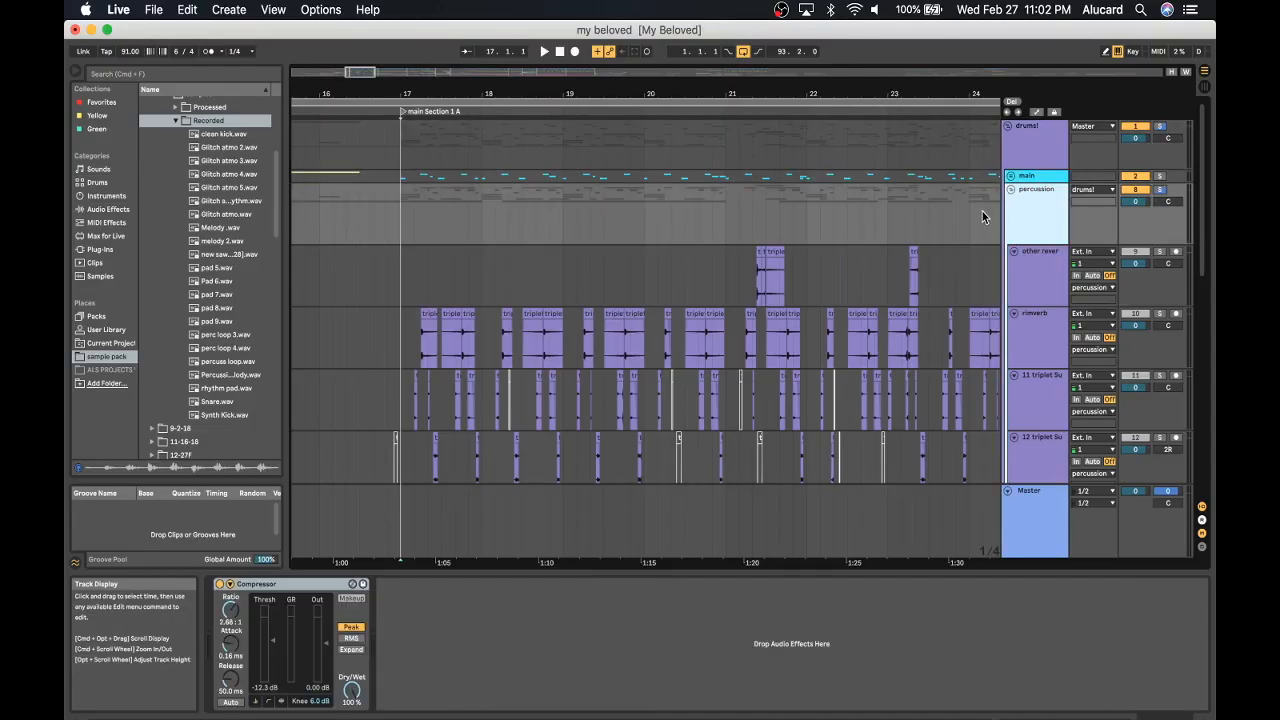
click(1011, 190)
click(1011, 190)
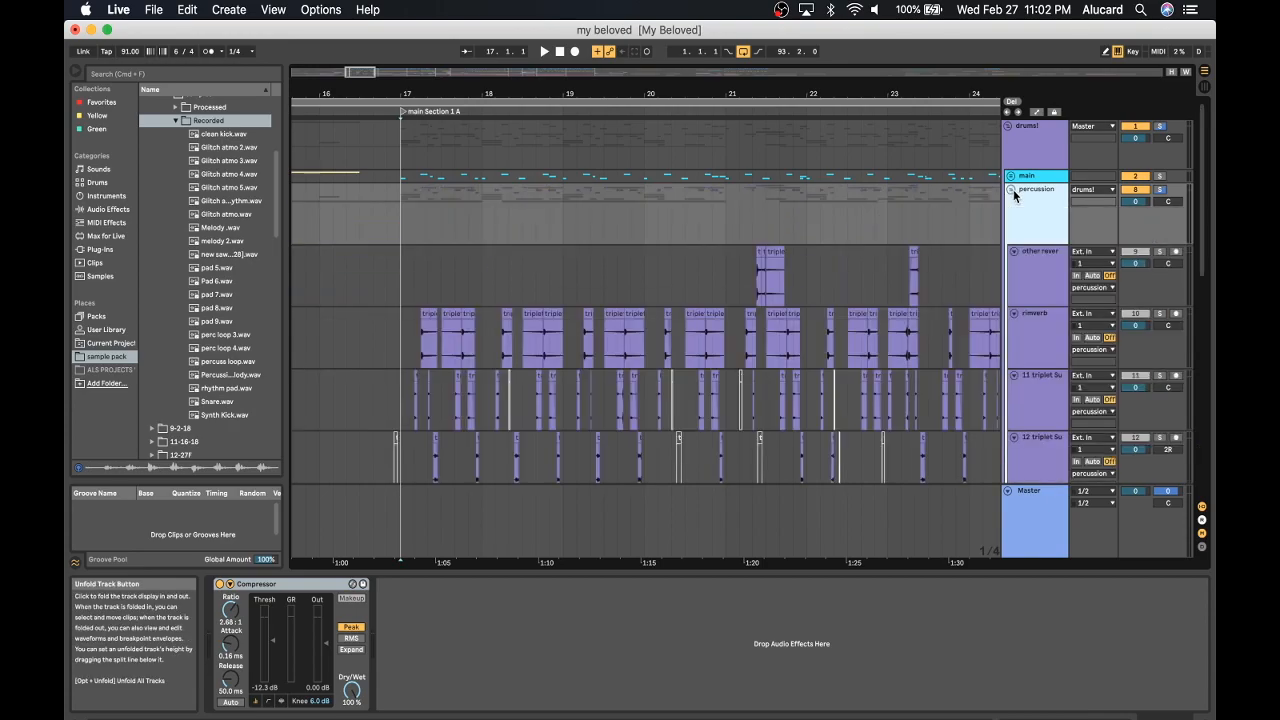
Look through the percussion tracks, view the 18 Addictive track's device, and select a rimverb clip in bar 19.
scroll(1036, 204, down, 3)
scroll(1037, 208, down, 1)
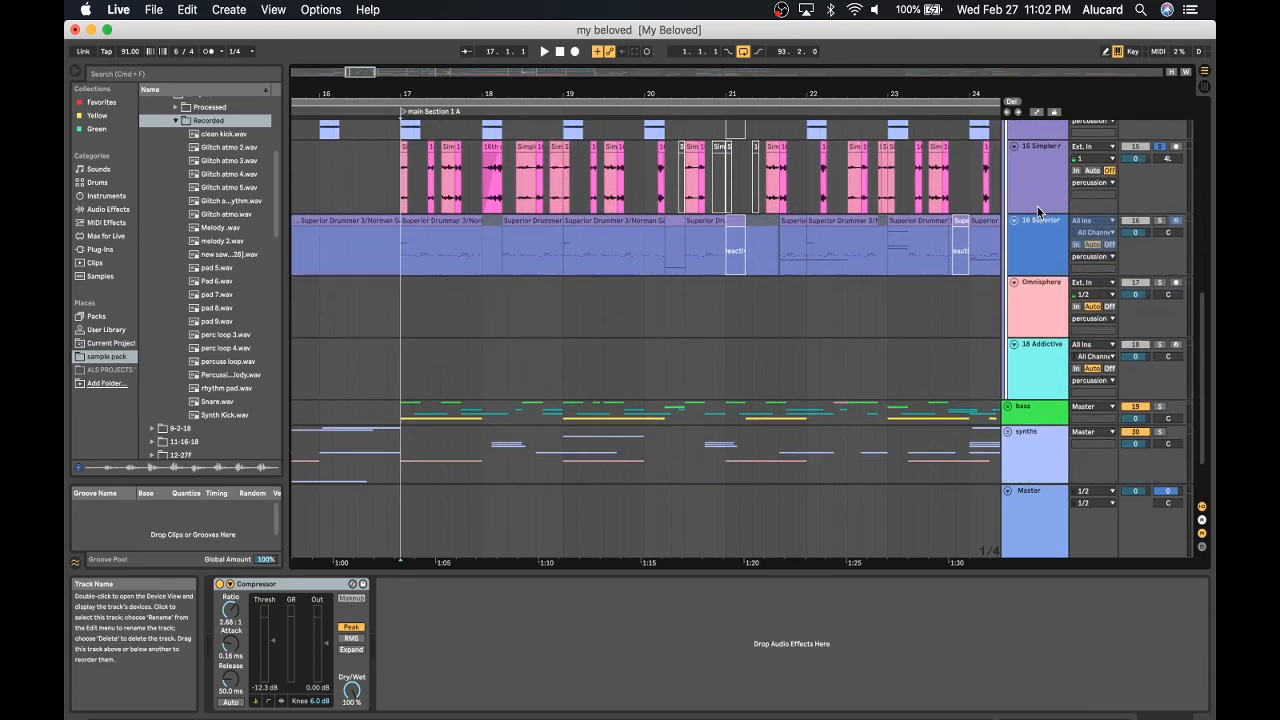
click(1037, 355)
scroll(1037, 357, up, 2)
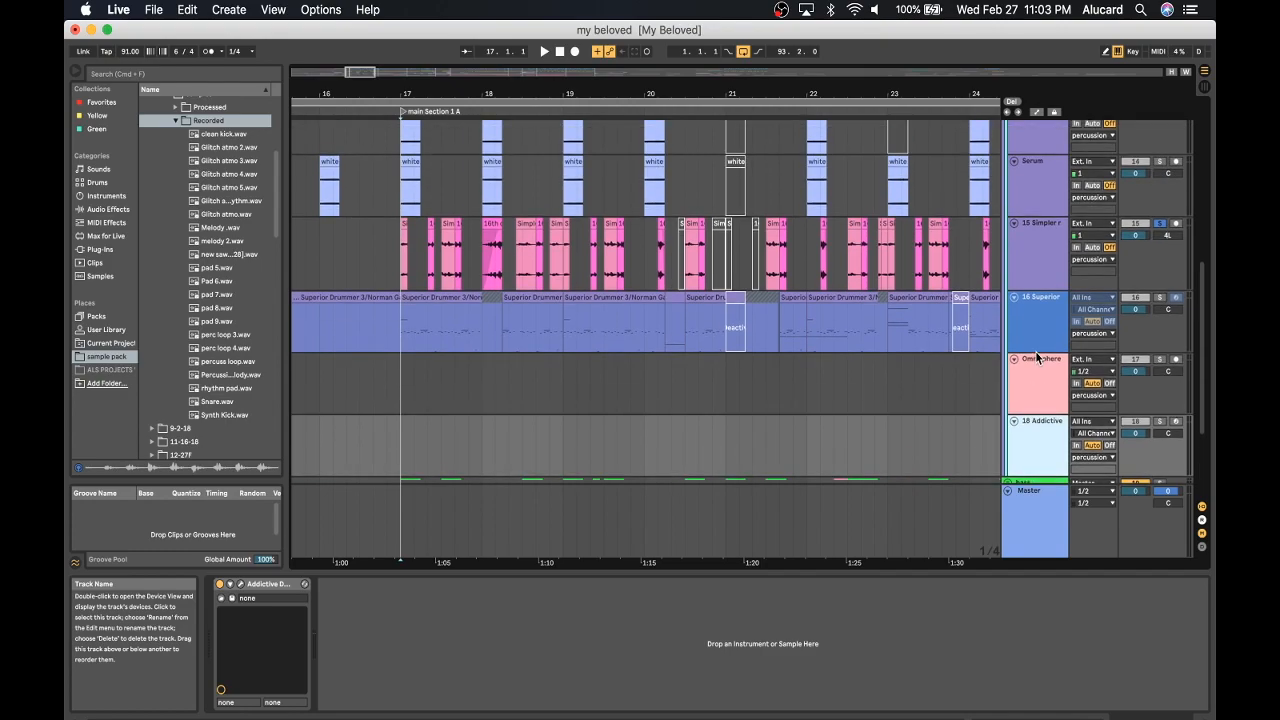
scroll(1036, 352, up, 5)
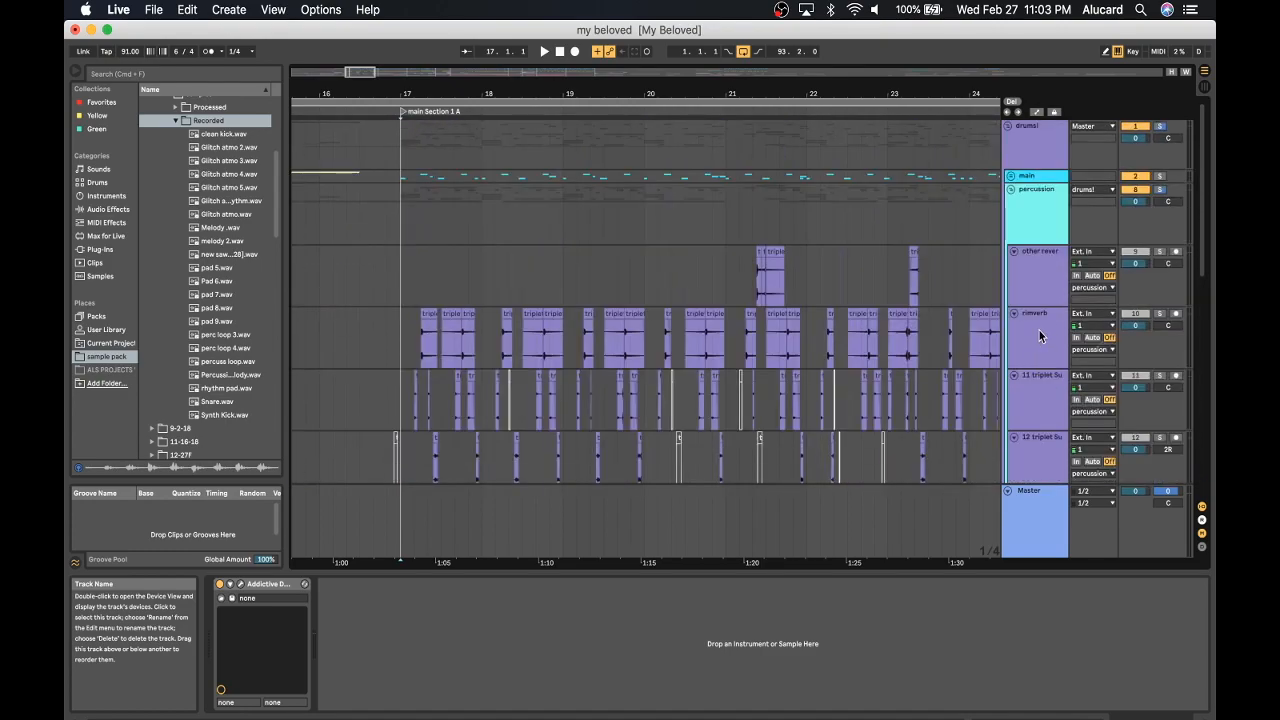
click(615, 313)
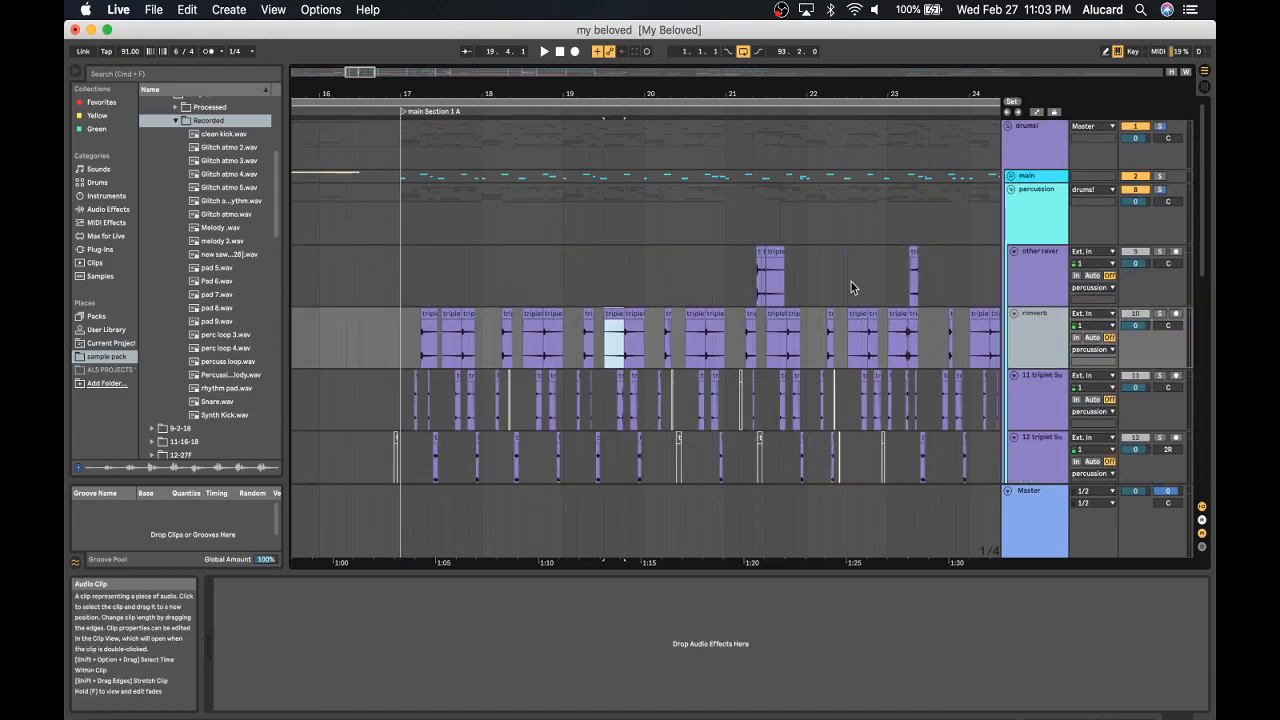
Unfold the main group and return the insert marker to bar 17 on the main track.
click(1010, 189)
click(1010, 189)
click(1010, 176)
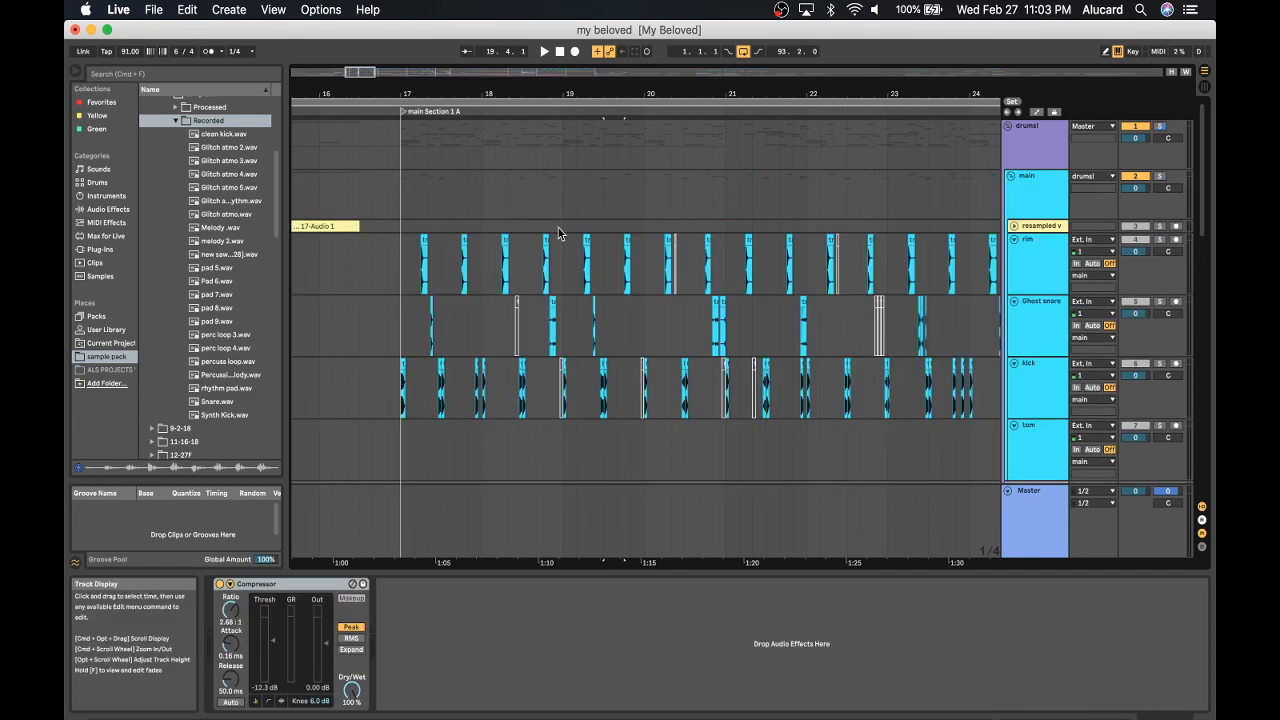
click(403, 151)
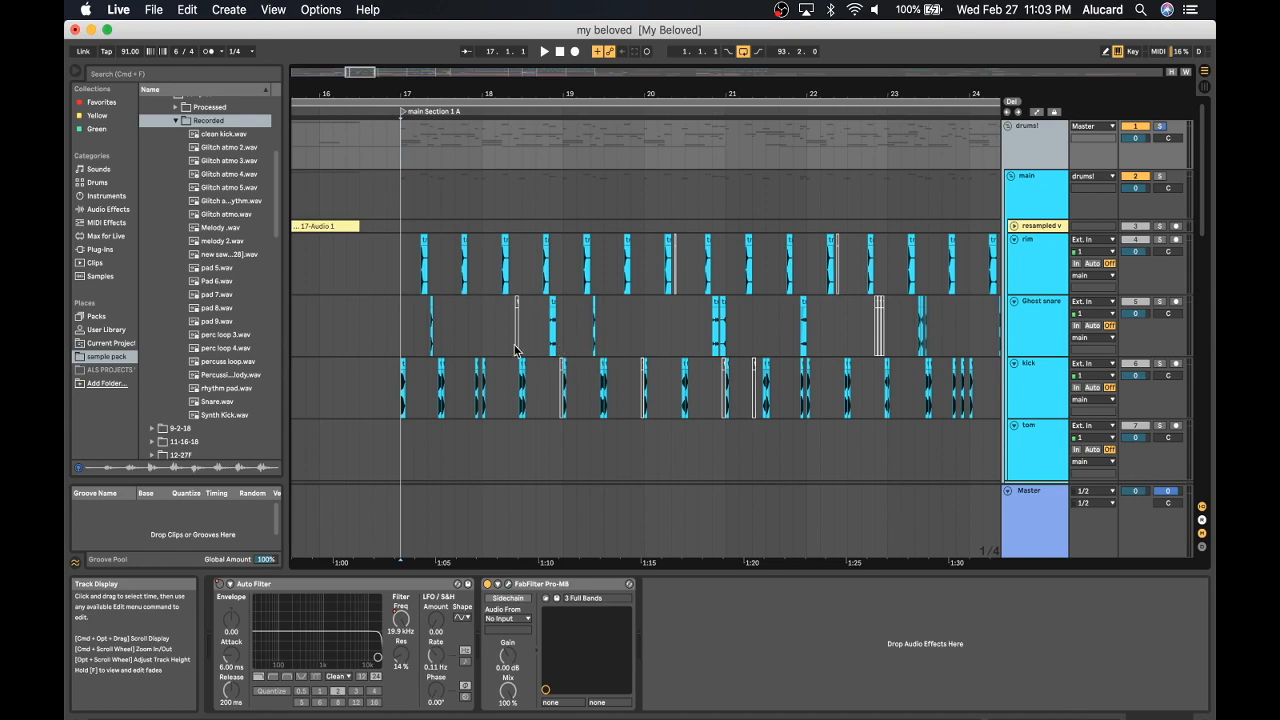
click(409, 184)
Solo the main drum group and play its rim, ghost snare and kick hits from bar 17.
scroll(409, 184, down, 2)
scroll(466, 182, up, 1)
scroll(466, 182, up, 1)
scroll(956, 234, up, 2)
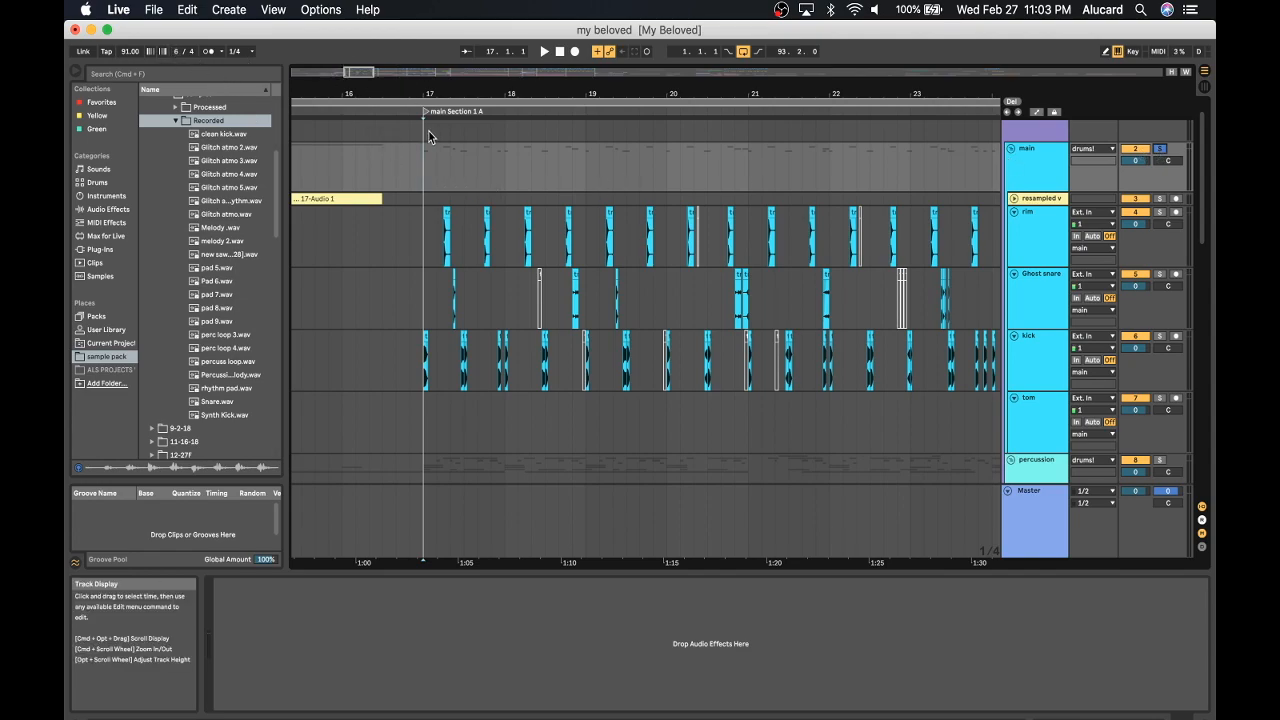
key(space)
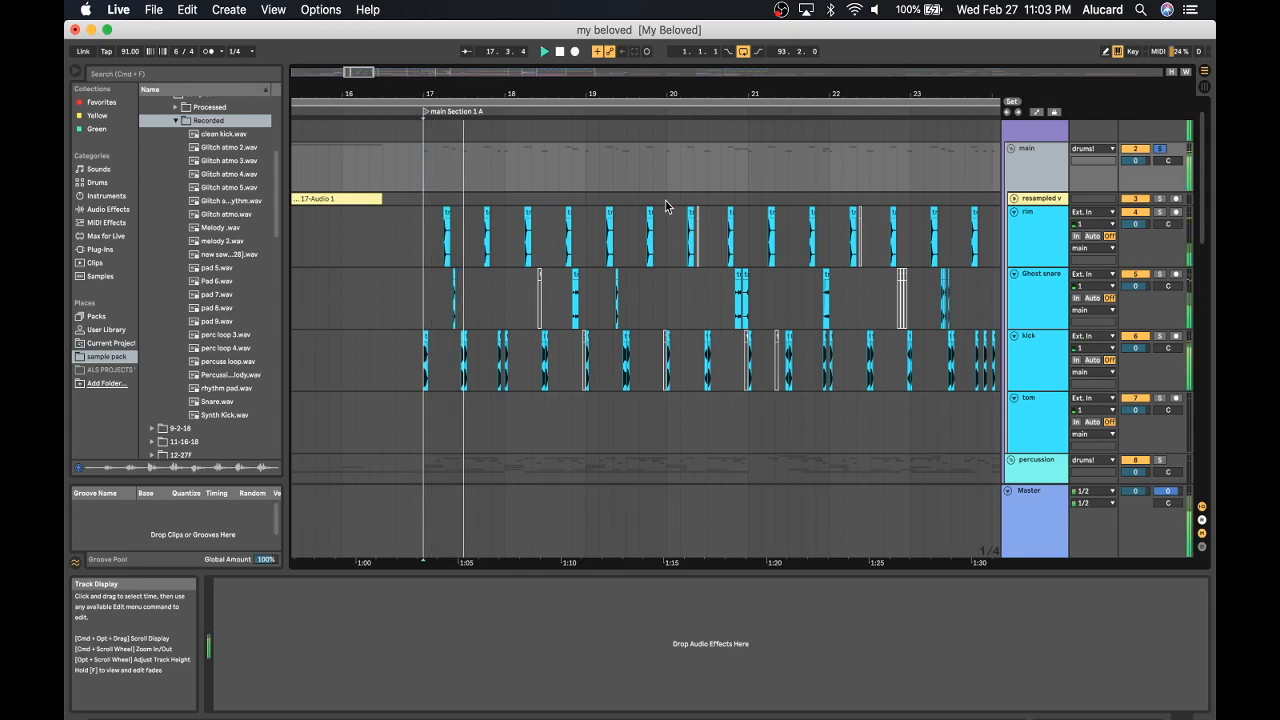
key(space)
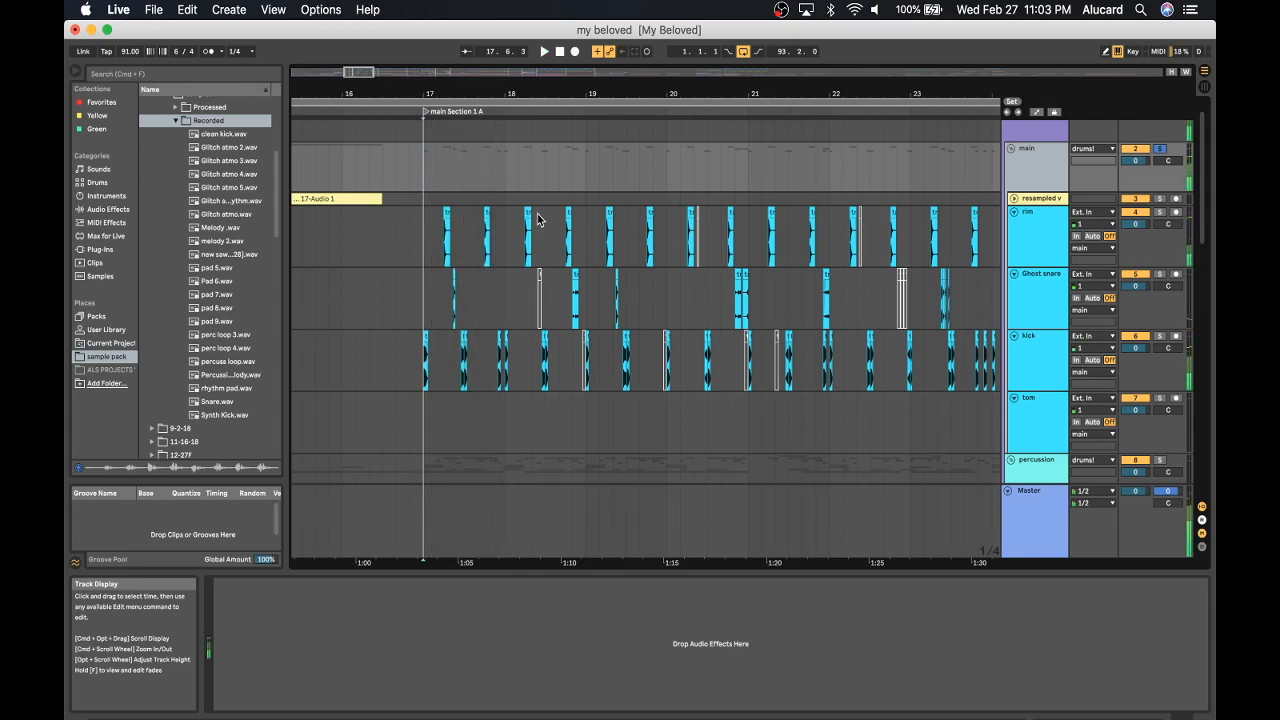
Select nearly all of bar 17 from the main group down through the rim, ghost snare and kick tracks.
drag(425, 148, 675, 160)
click(427, 170)
drag(422, 161, 510, 165)
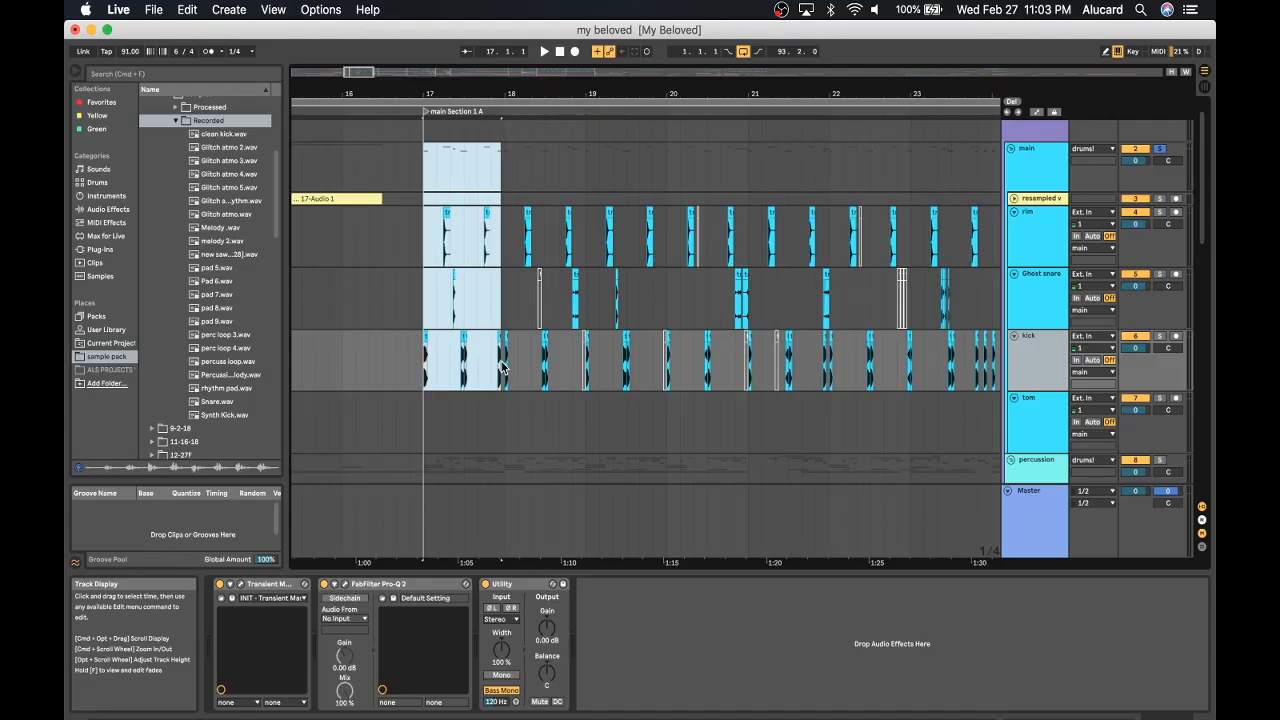
drag(420, 175, 500, 379)
Select the bar 17 clips across the rimverb and two triplet tracks and compare them with the main drums.
scroll(484, 342, down, 8)
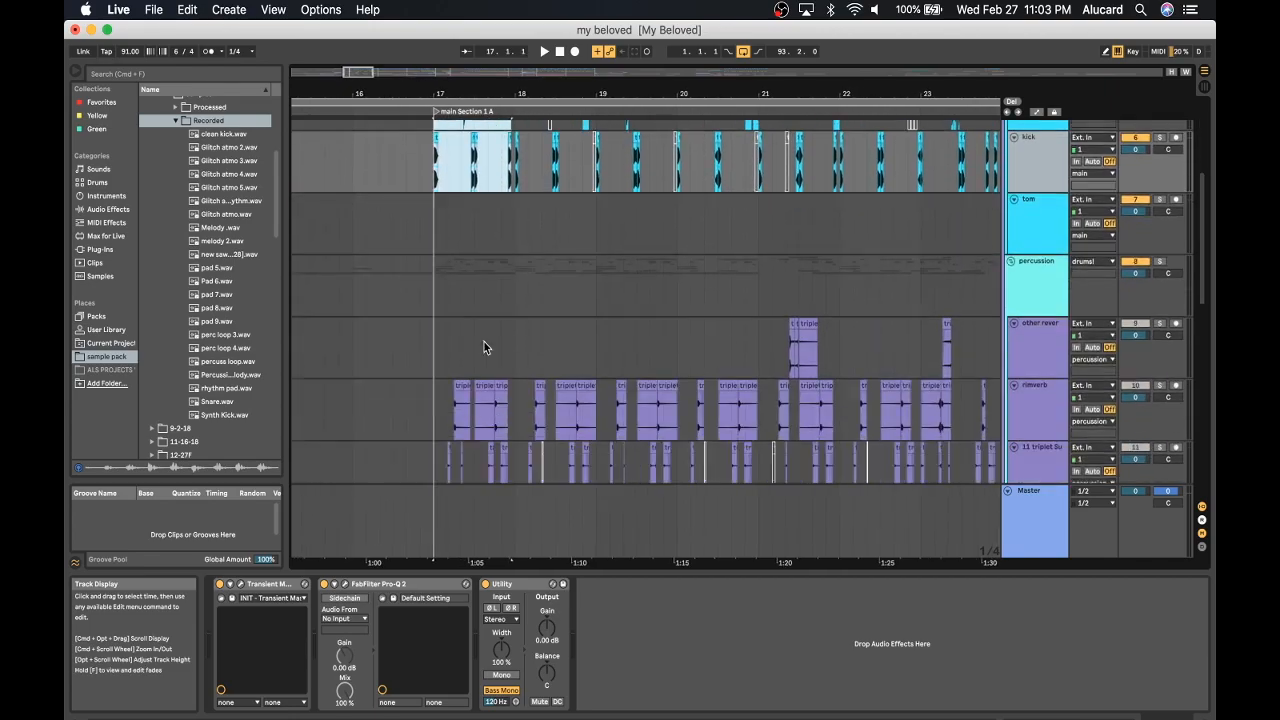
drag(450, 205, 525, 320)
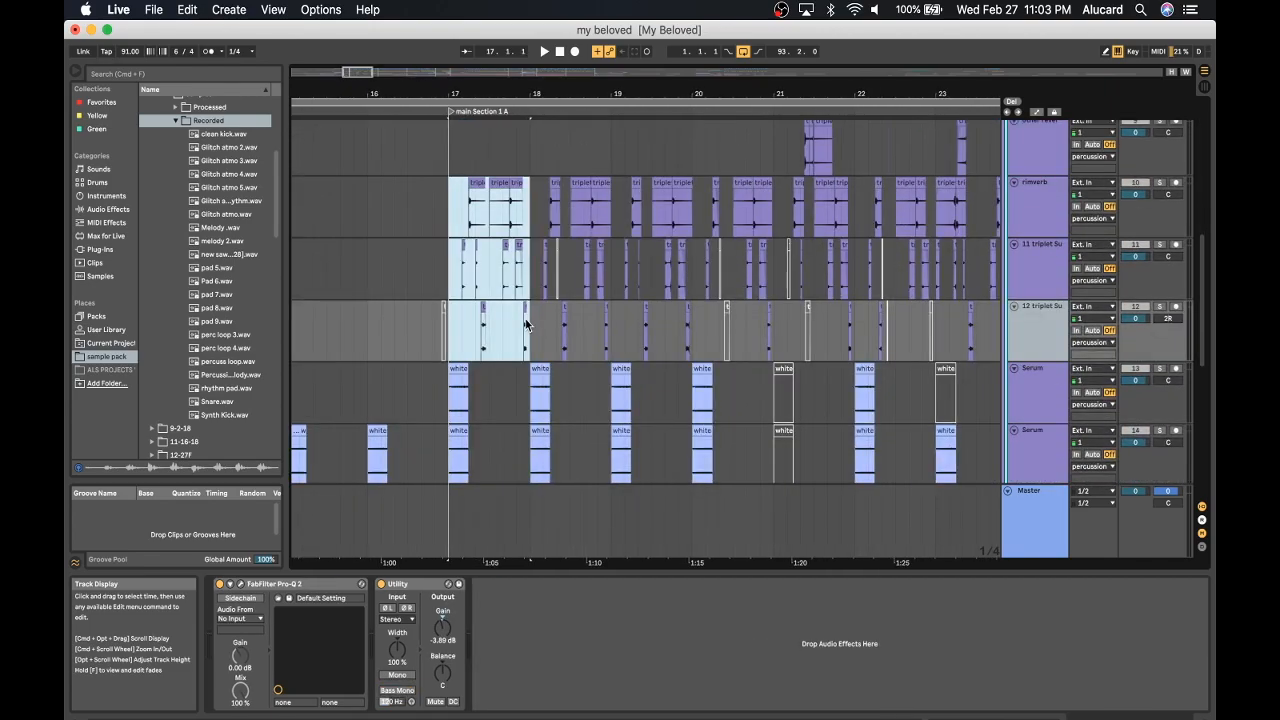
scroll(525, 320, up, 5)
scroll(452, 403, down, 3)
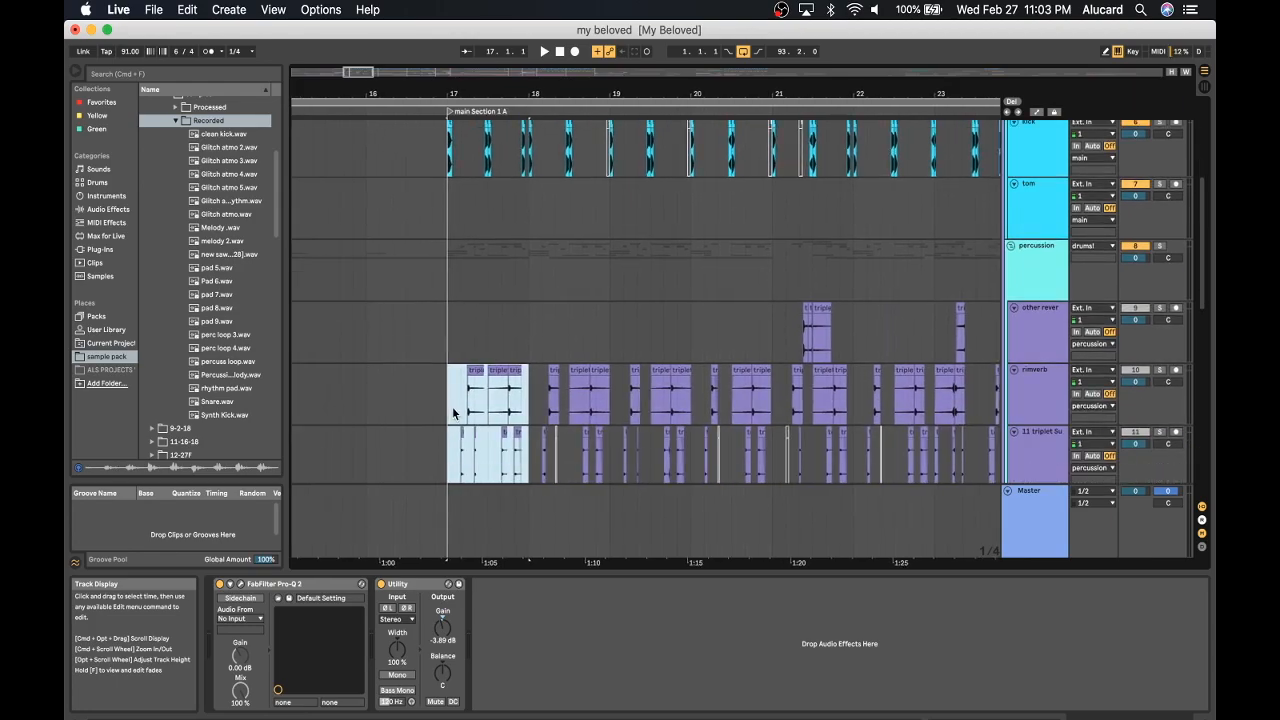
scroll(573, 285, down, 10)
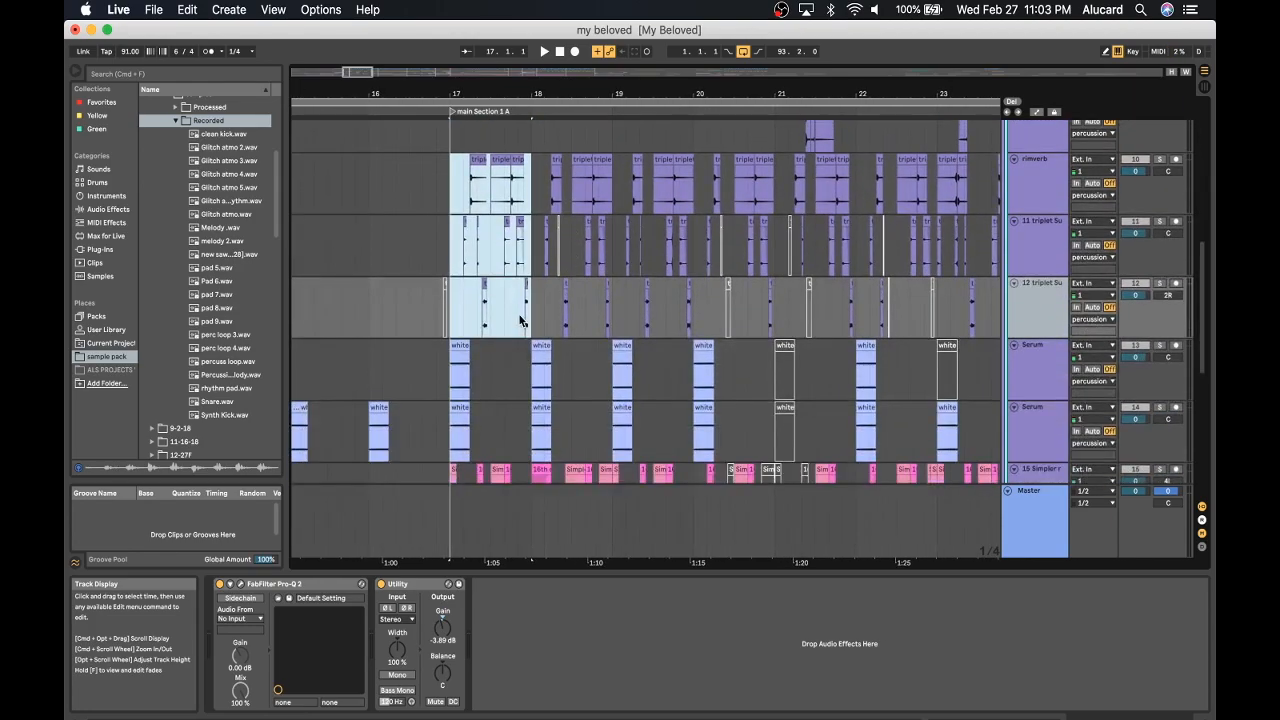
Select bar 17 across the drums group, and place the insert marker at bar 17 on the main track.
scroll(580, 340, up, 15)
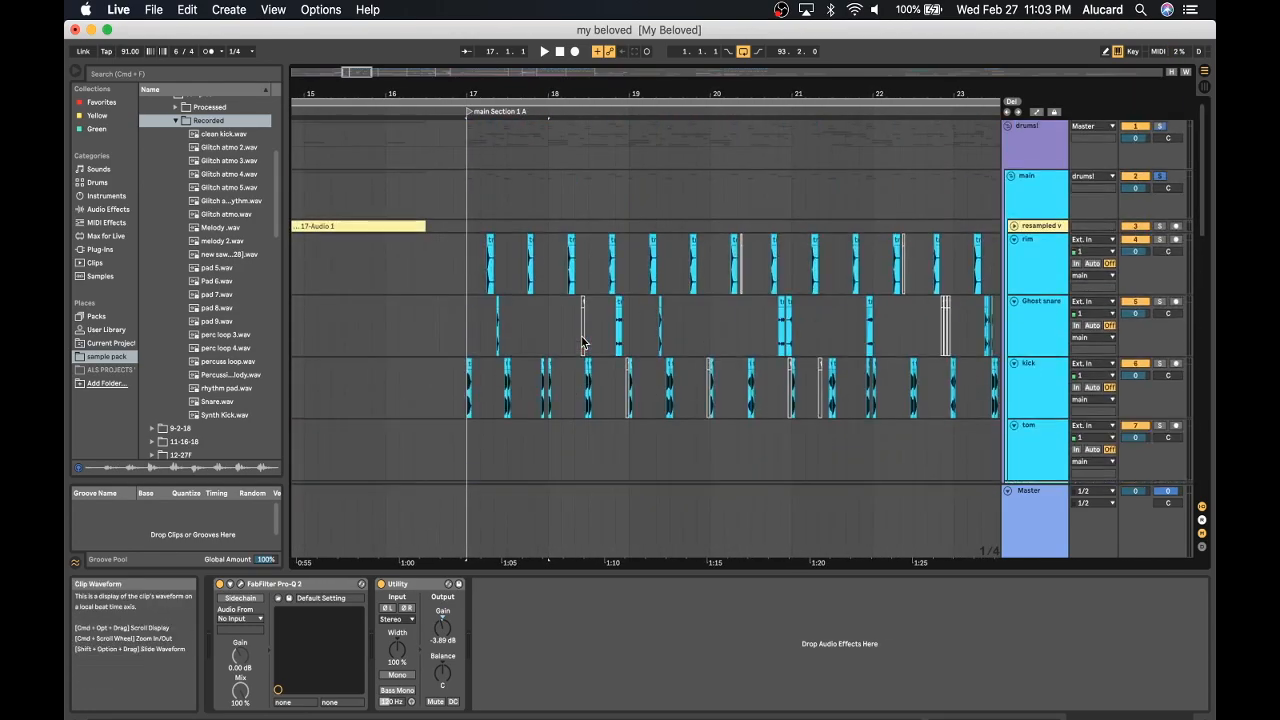
click(482, 152)
drag(482, 152, 563, 167)
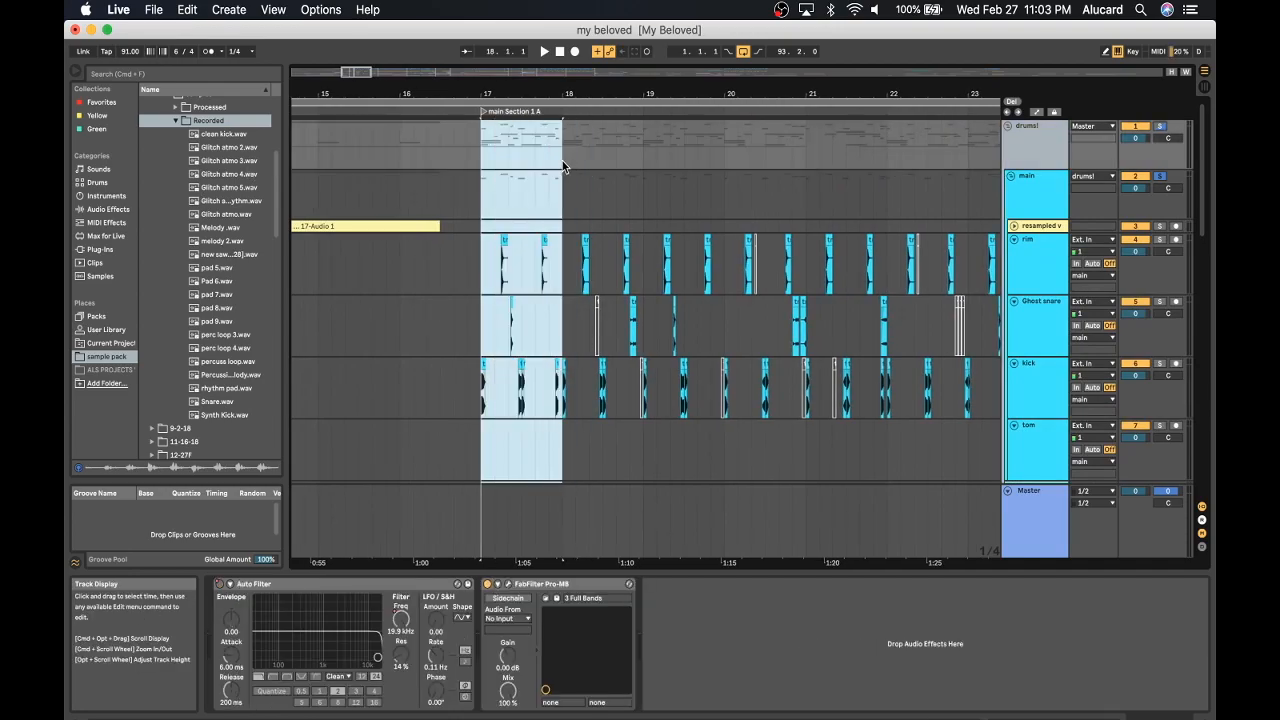
scroll(484, 152, right, 5)
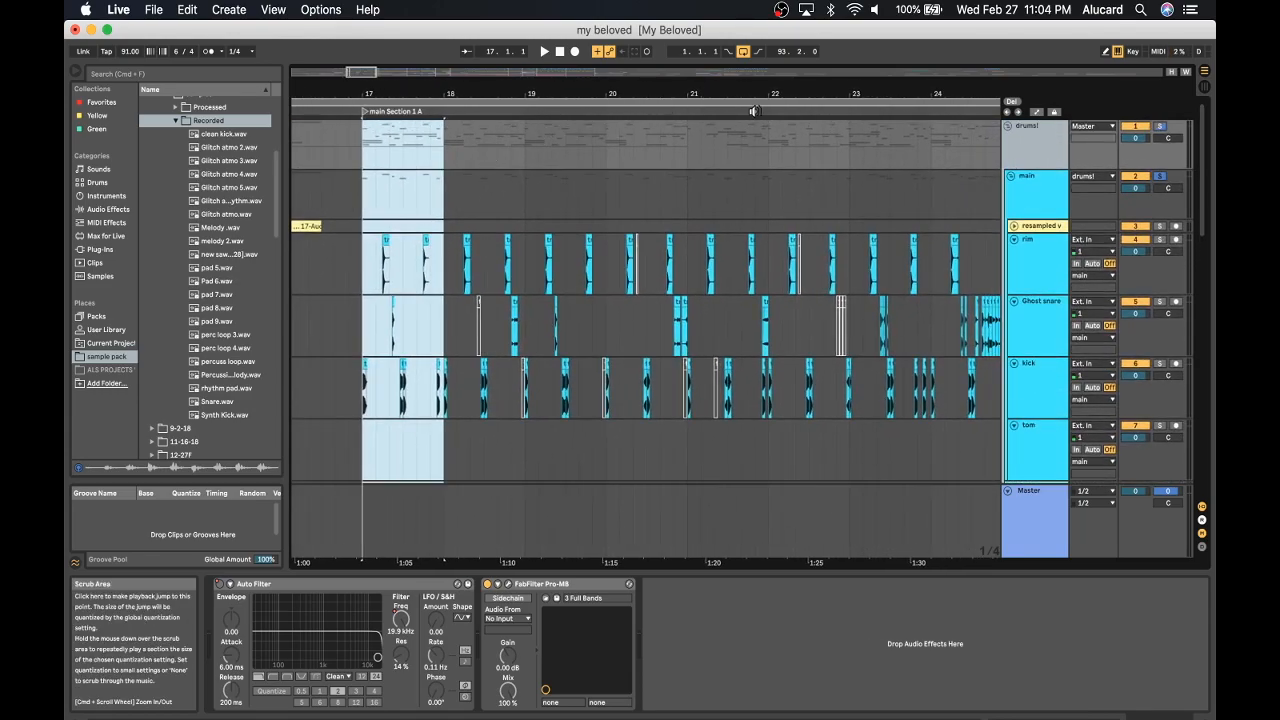
scroll(431, 168, down, 5)
scroll(427, 192, up, 5)
click(415, 177)
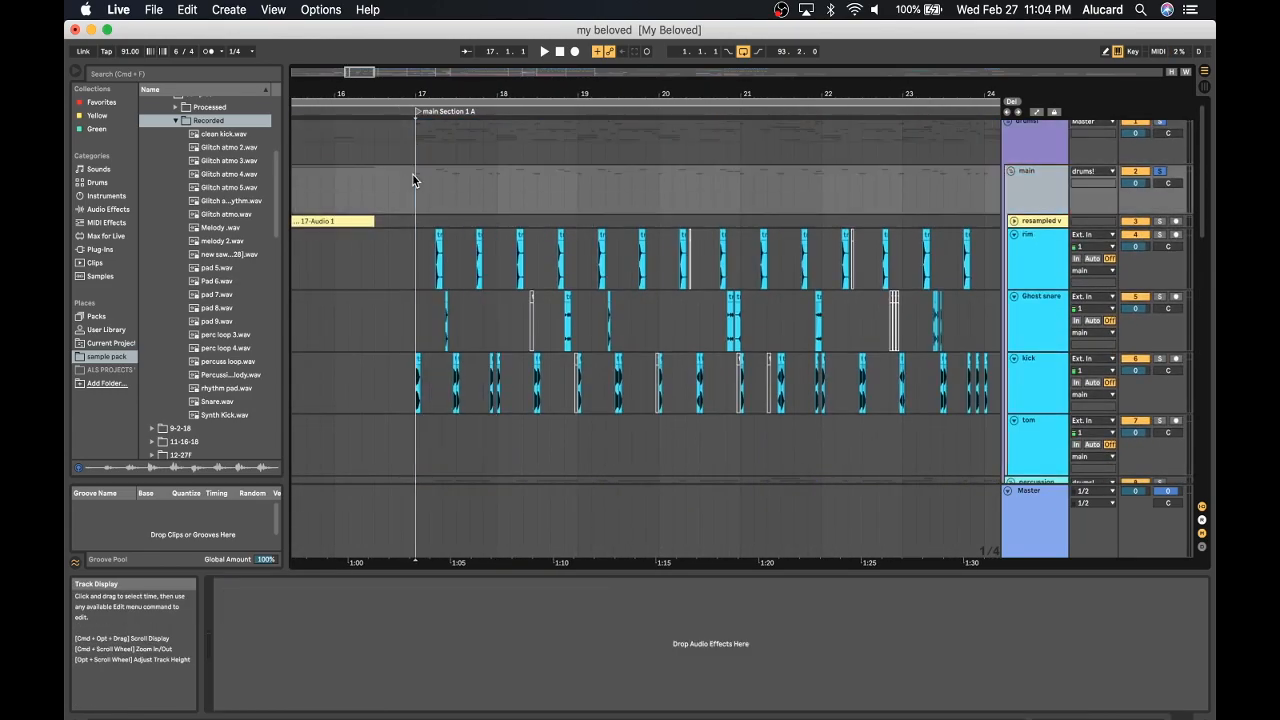
Show the device chains of the rim, ghost snare and kick tracks in turn.
scroll(413, 175, down, 2)
click(1030, 203)
click(1038, 262)
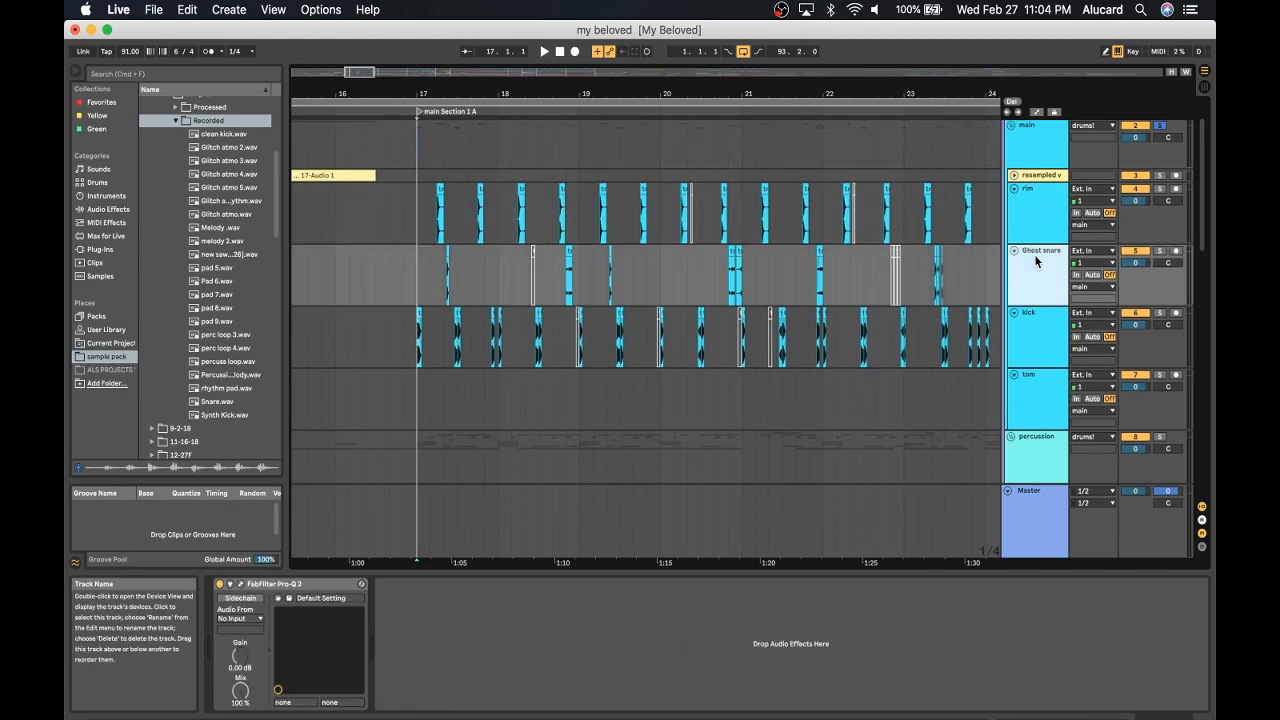
click(1036, 322)
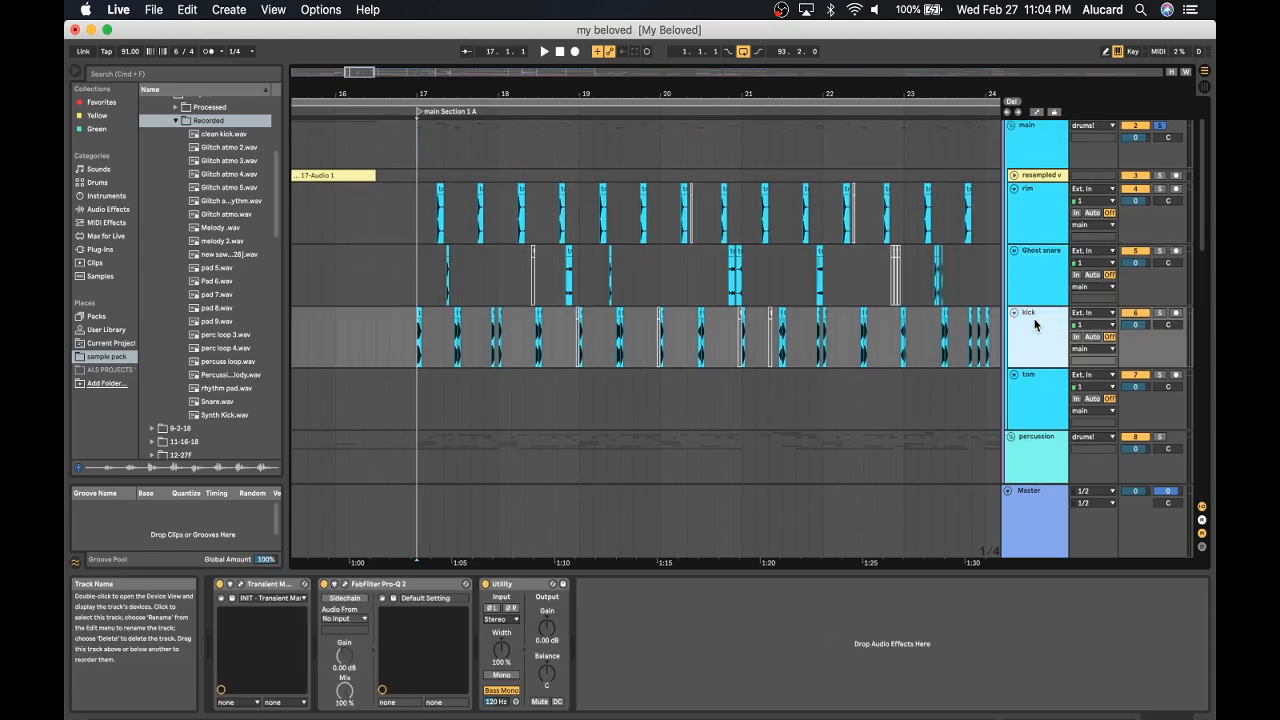
Select the first rim clip of bar 17 and inspect the rim track's FabFilter Pro-Q 2 curve.
click(439, 190)
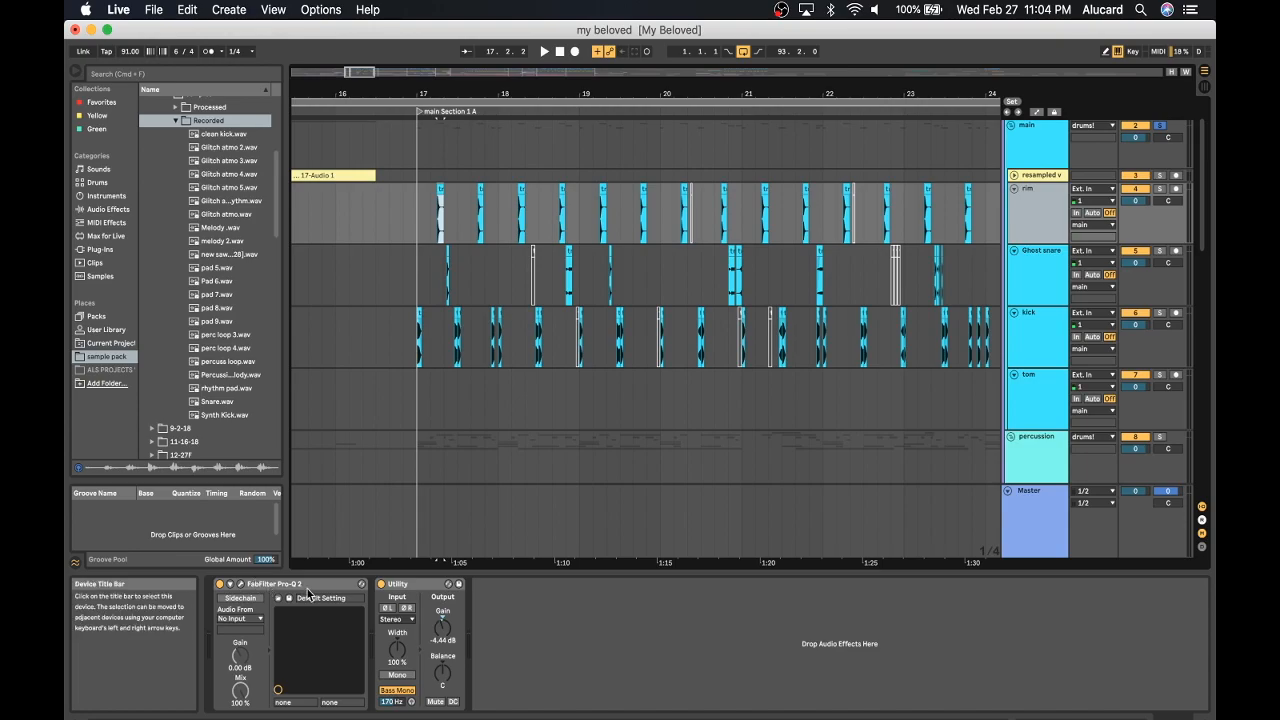
click(240, 584)
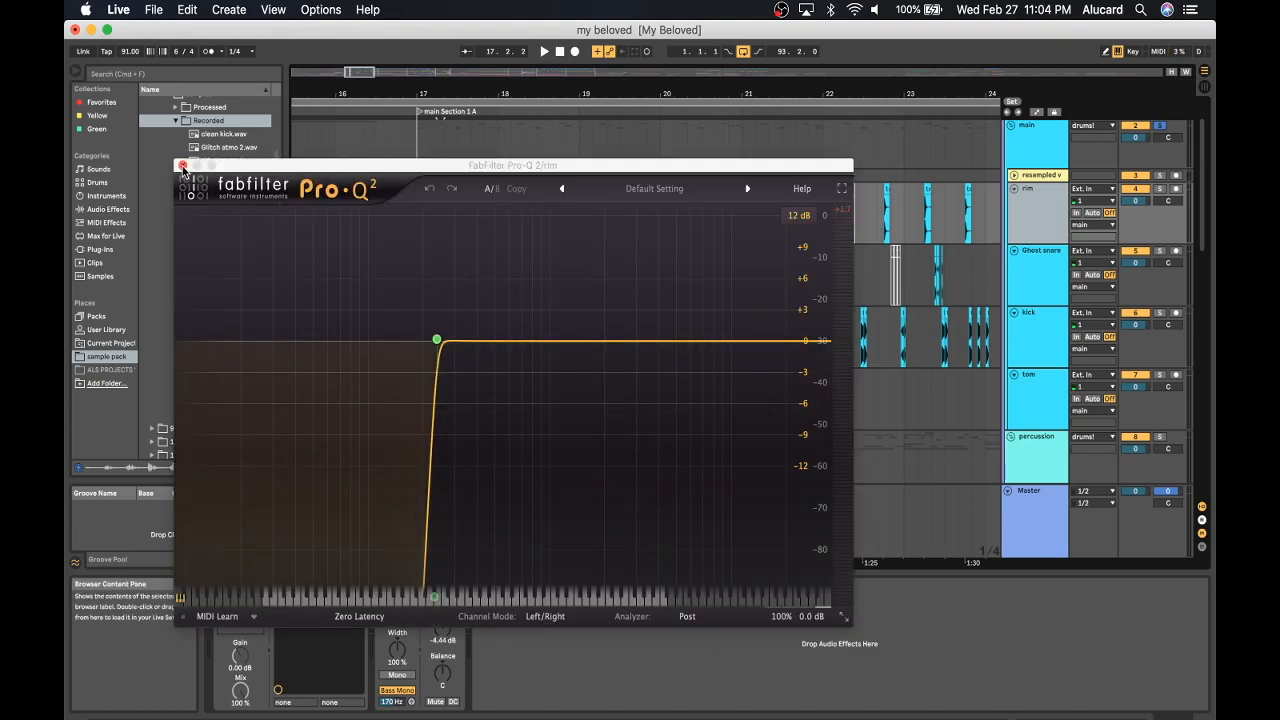
click(181, 165)
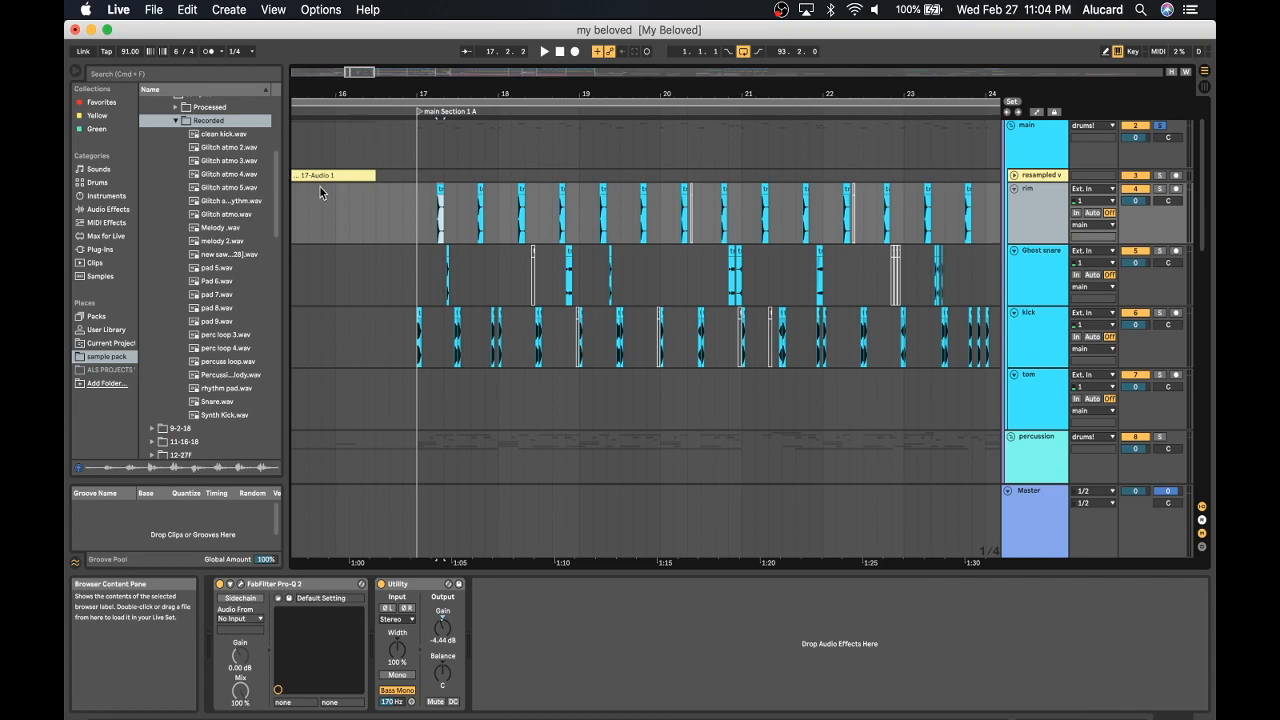
Select the first ghost snare clip of bar 17 and inspect its track's FabFilter Pro-Q 2 curve.
click(446, 272)
drag(443, 87, 451, 230)
click(509, 252)
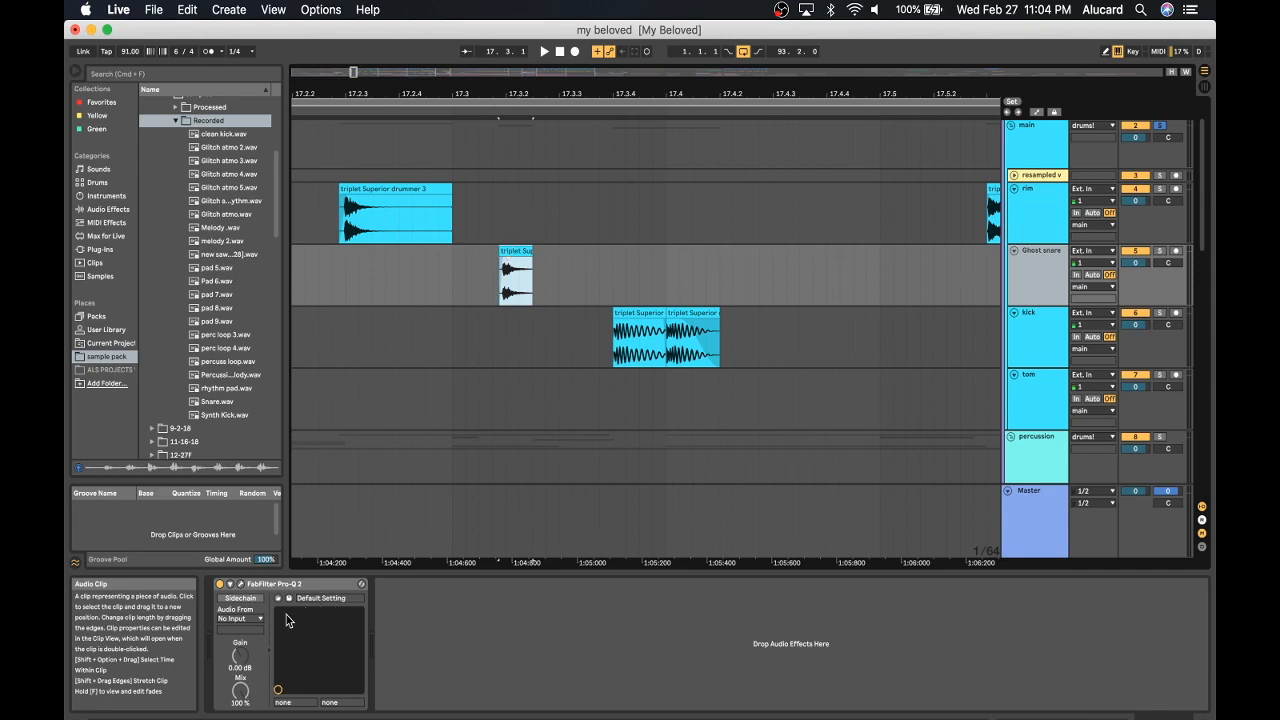
click(240, 583)
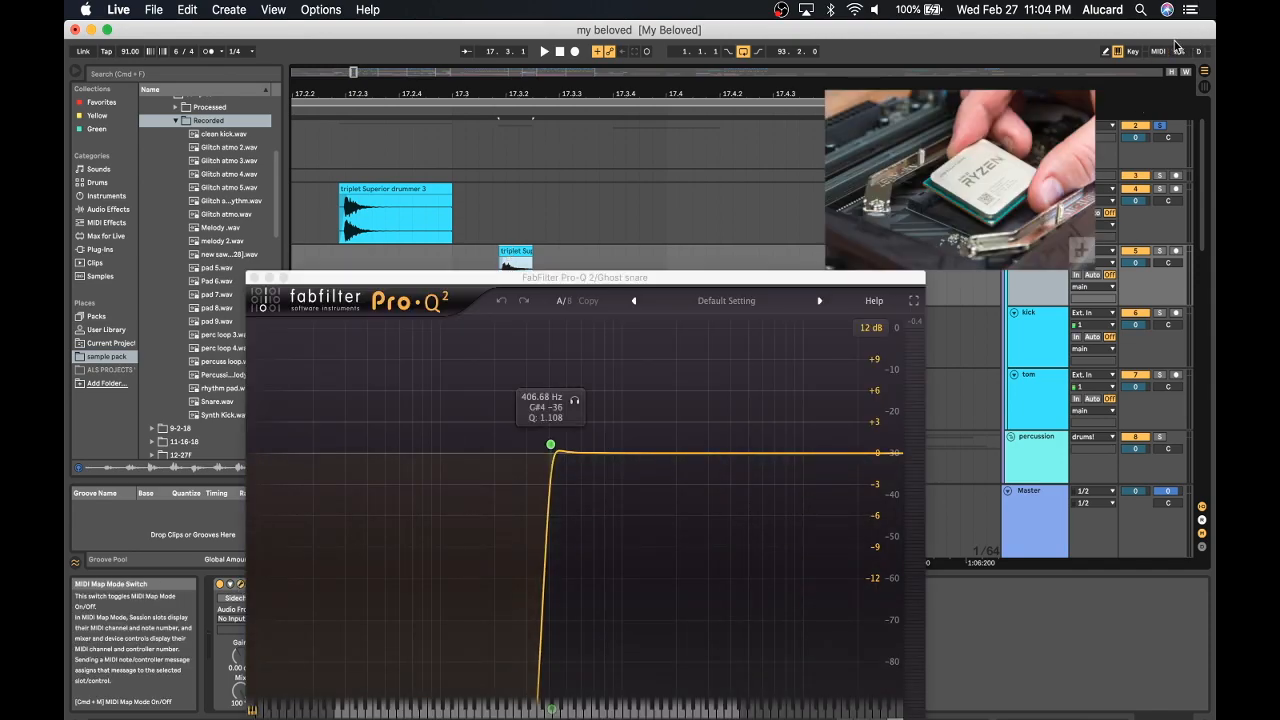
click(255, 277)
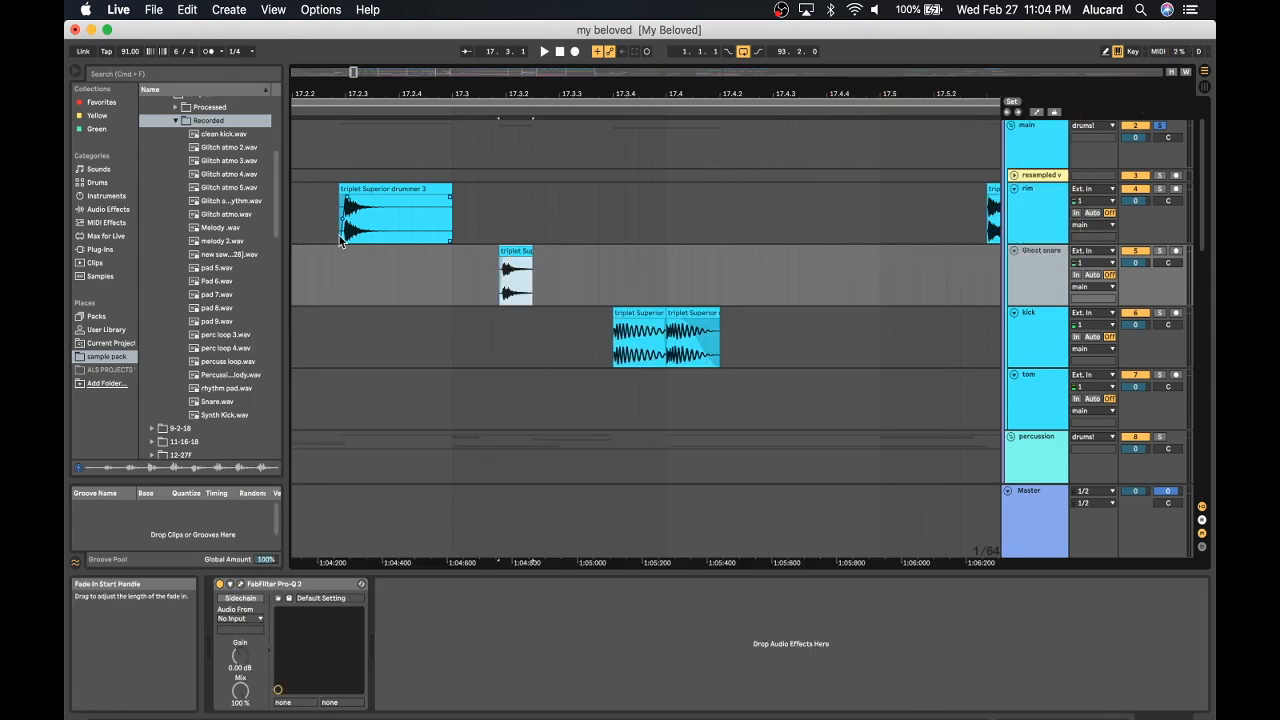
Select the kick clip that starts bar 17 and inspect the kick track's Transient Master settings.
scroll(339, 240, left, 5)
scroll(339, 236, left, 3)
scroll(339, 236, down, 2)
click(352, 283)
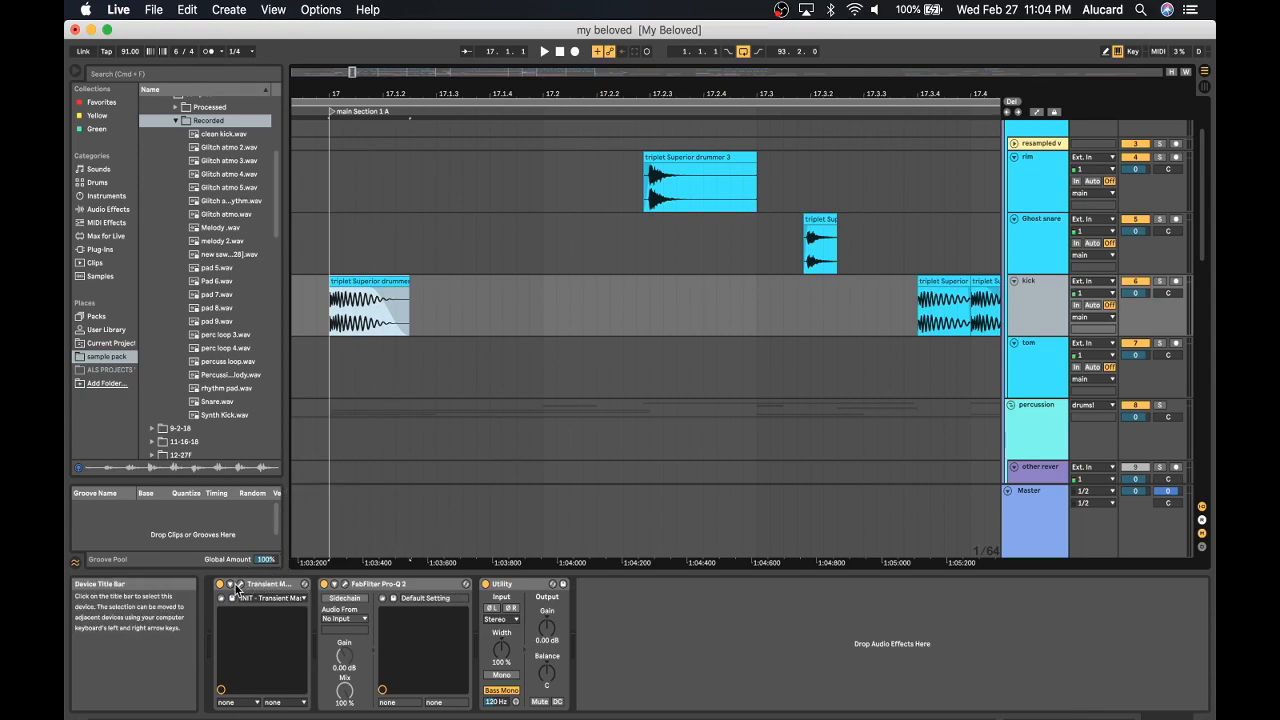
click(239, 585)
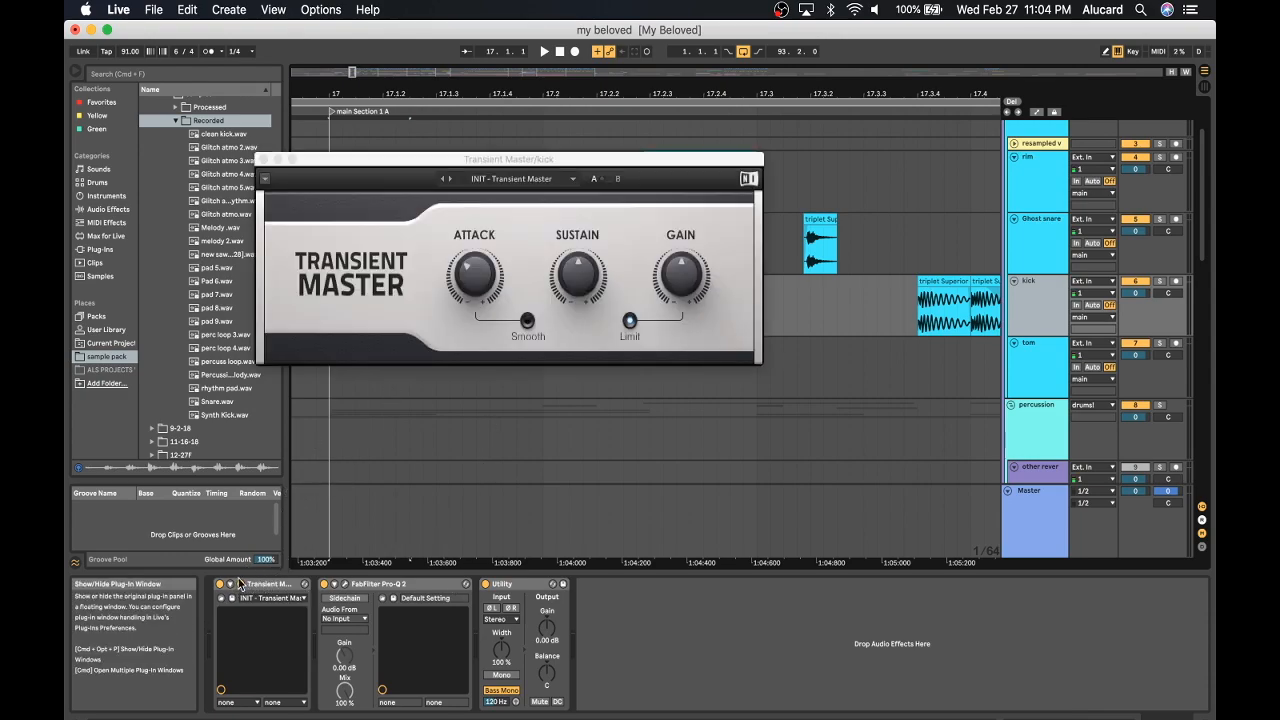
click(263, 159)
key(space)
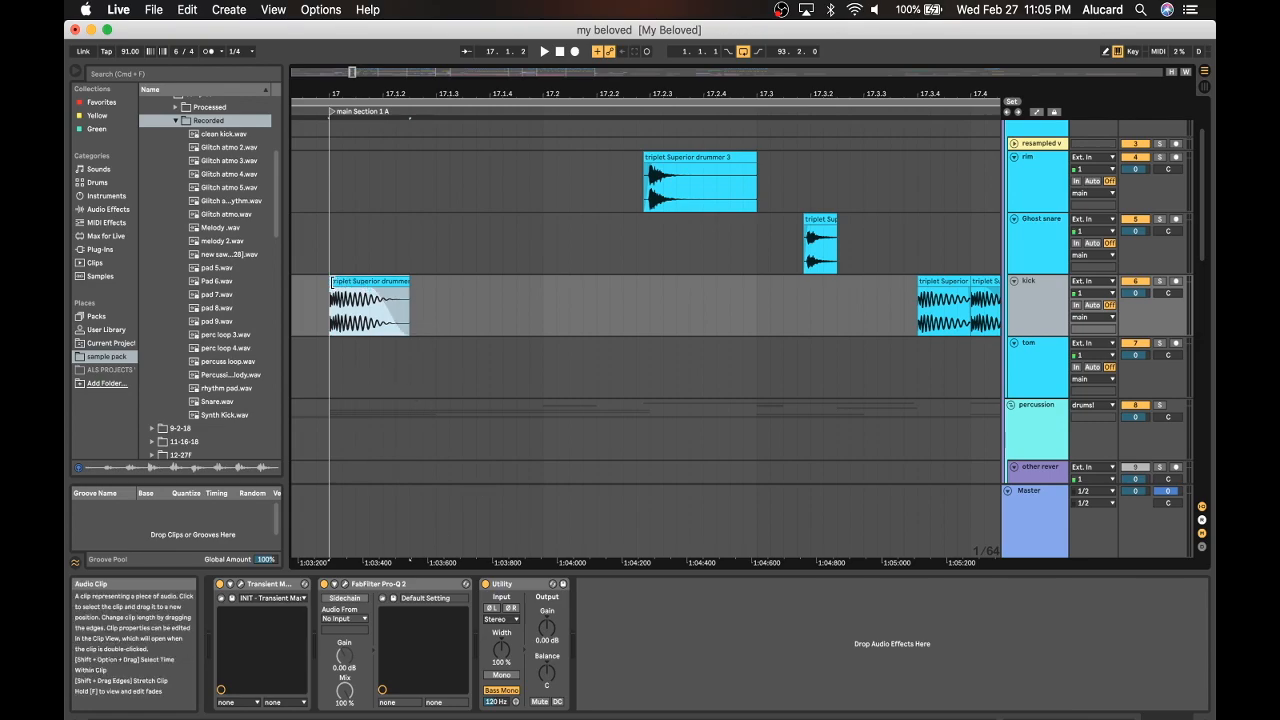
Select the first rim clip of bar 17 and view it against the surrounding ghost snare and kick hits.
drag(664, 92, 617, 155)
drag(561, 97, 561, 38)
scroll(443, 328, left, 3)
scroll(443, 328, up, 1)
click(760, 204)
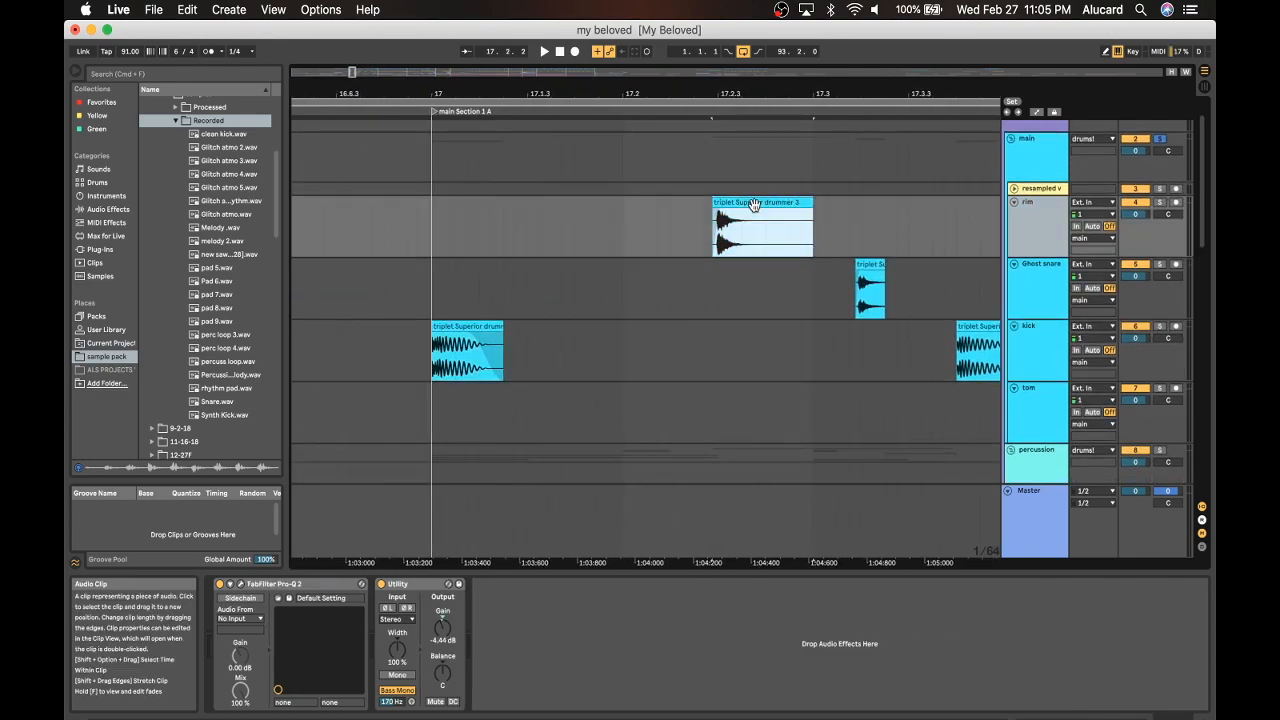
key(minus)
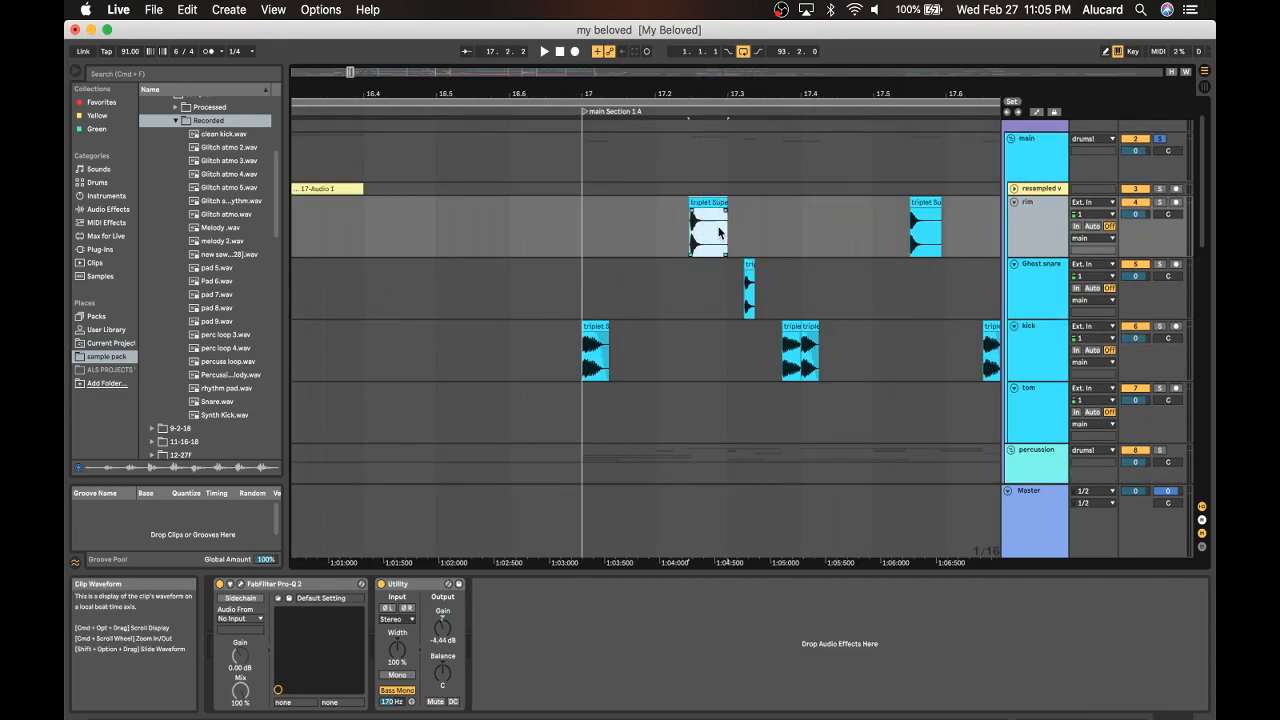
scroll(658, 212, right, 5)
scroll(658, 212, up, 1)
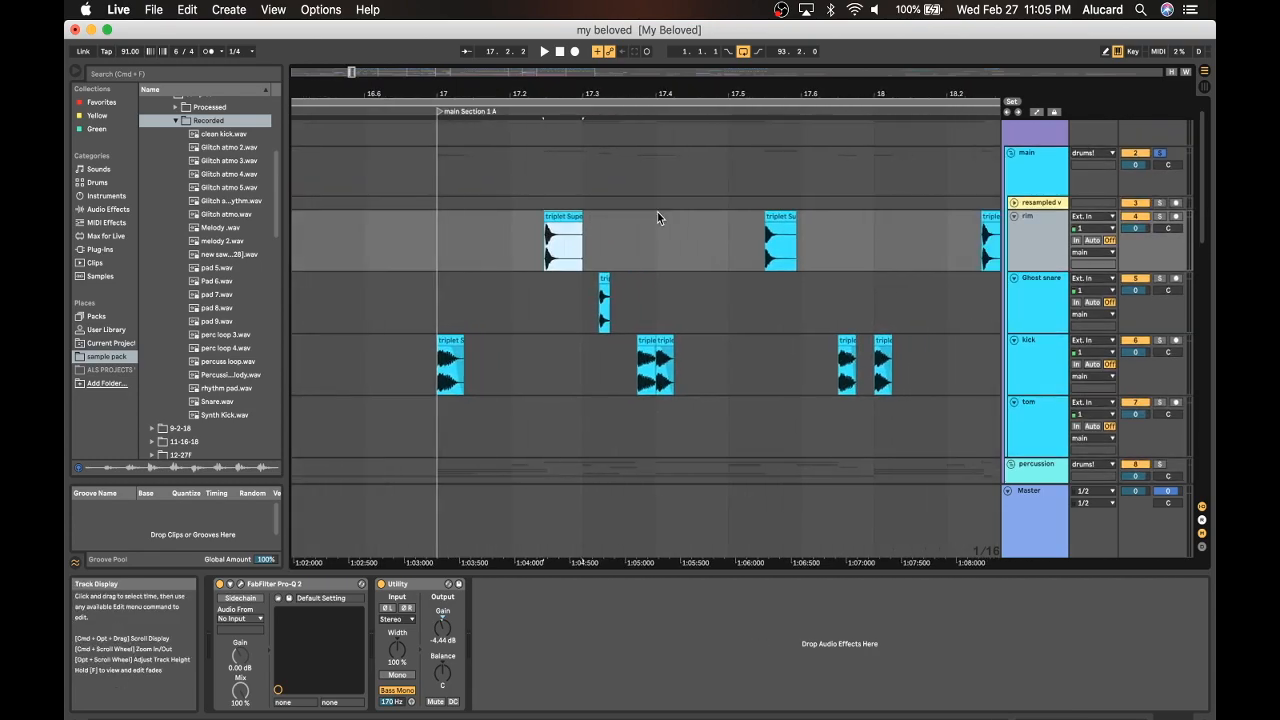
Reselect the opening kick clip of bar 17 and examine its placement beside the rim and ghost snare clips.
drag(467, 95, 469, 113)
click(429, 341)
scroll(449, 362, right, 15)
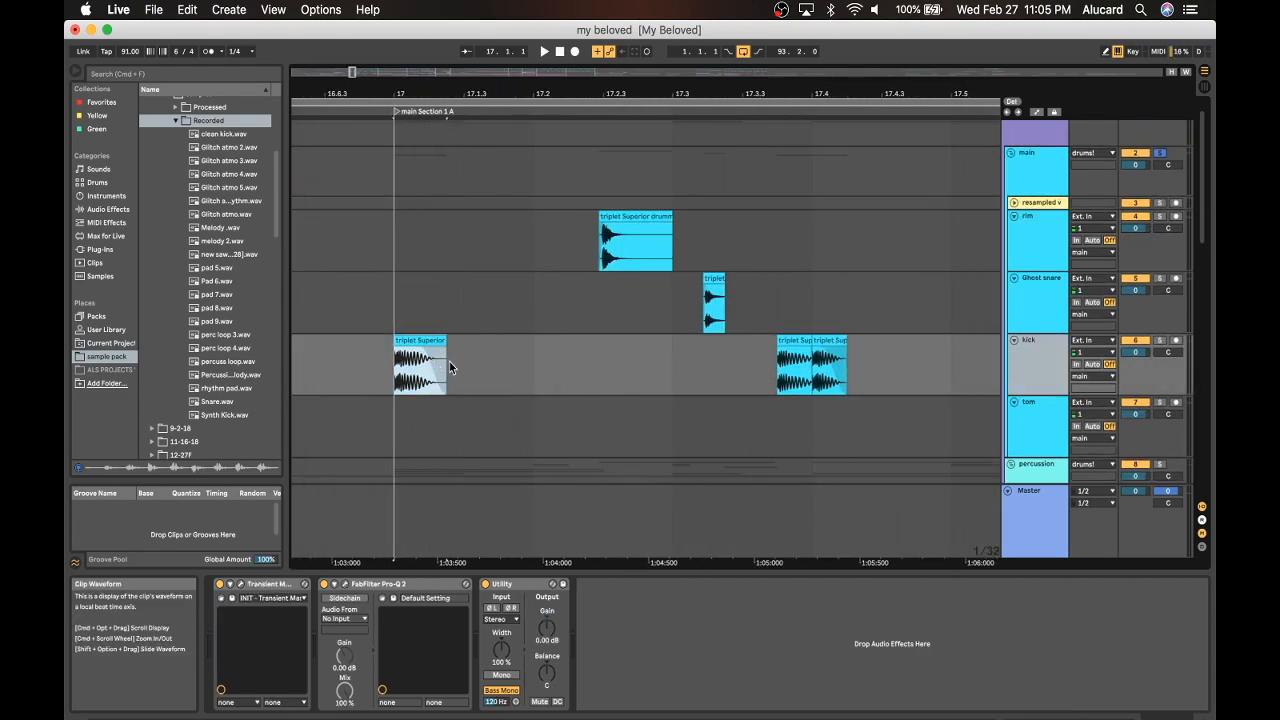
scroll(449, 362, up, 1)
scroll(449, 361, right, 2)
scroll(449, 361, down, 2)
scroll(449, 361, left, 12)
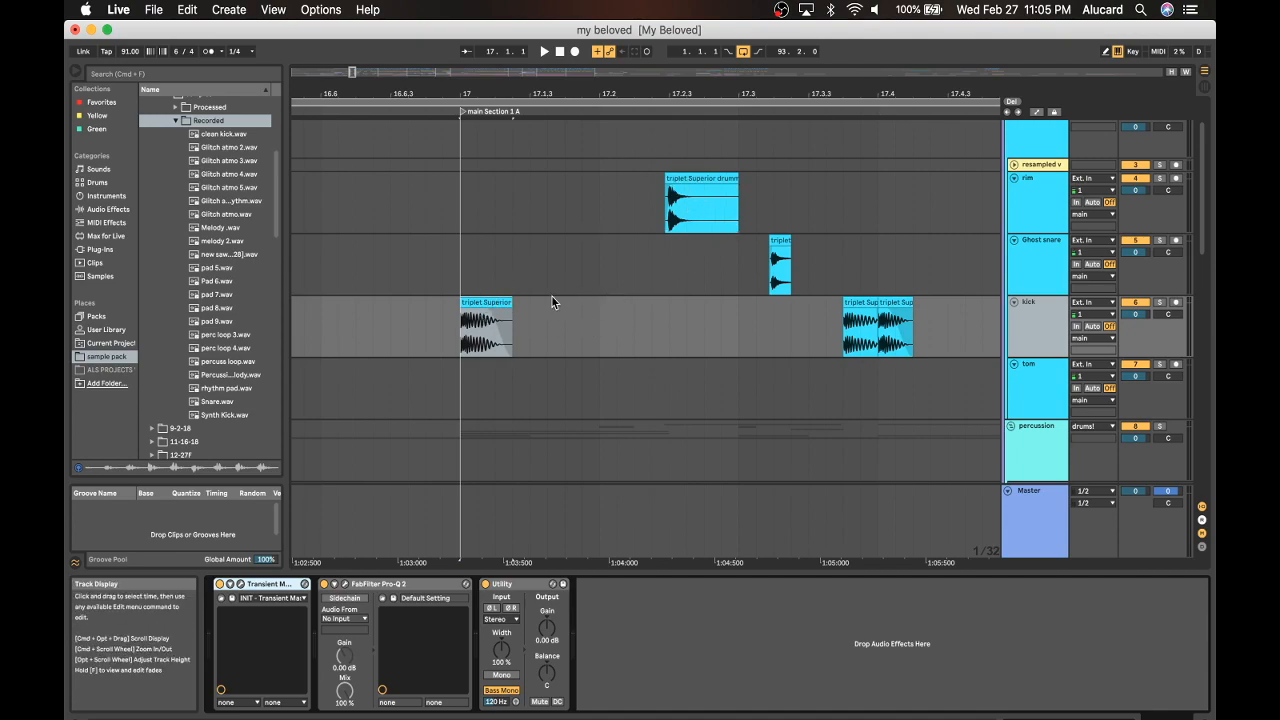
Look over the percussion layers, and play the soloed main drum group from bar 17.
scroll(498, 135, down, 3)
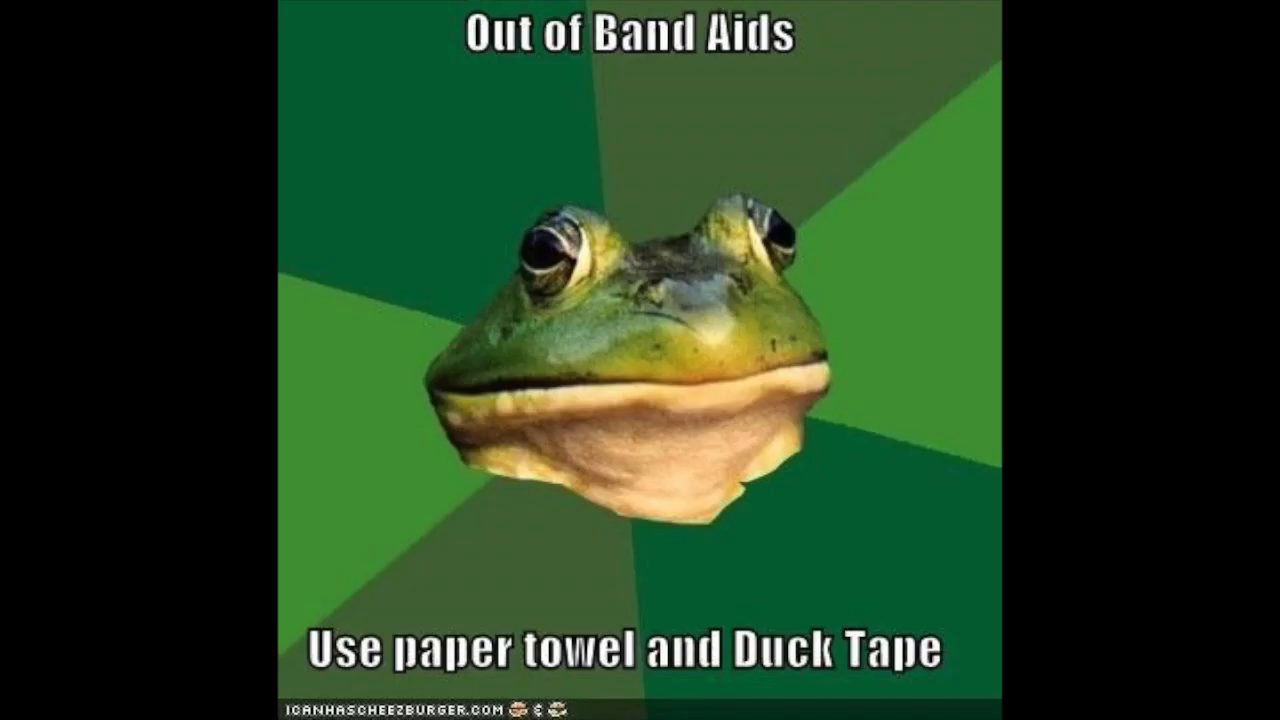
scroll(484, 155, down, 2)
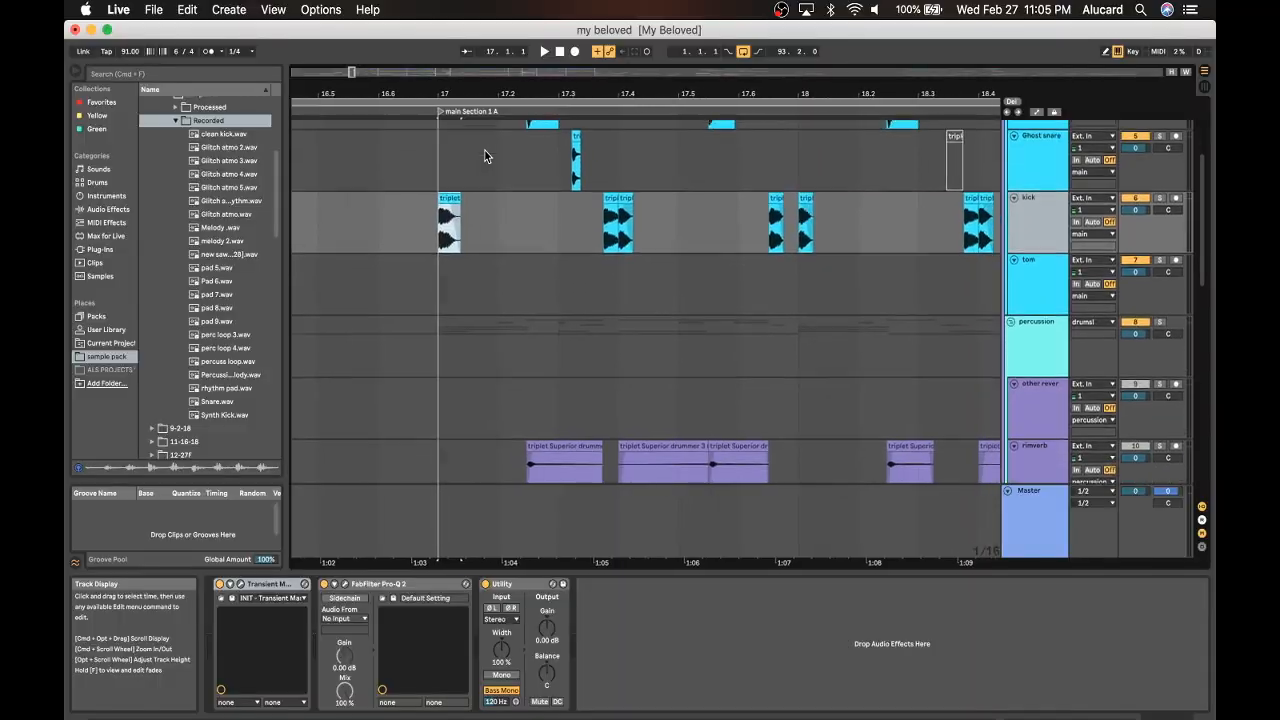
scroll(484, 155, down, 3)
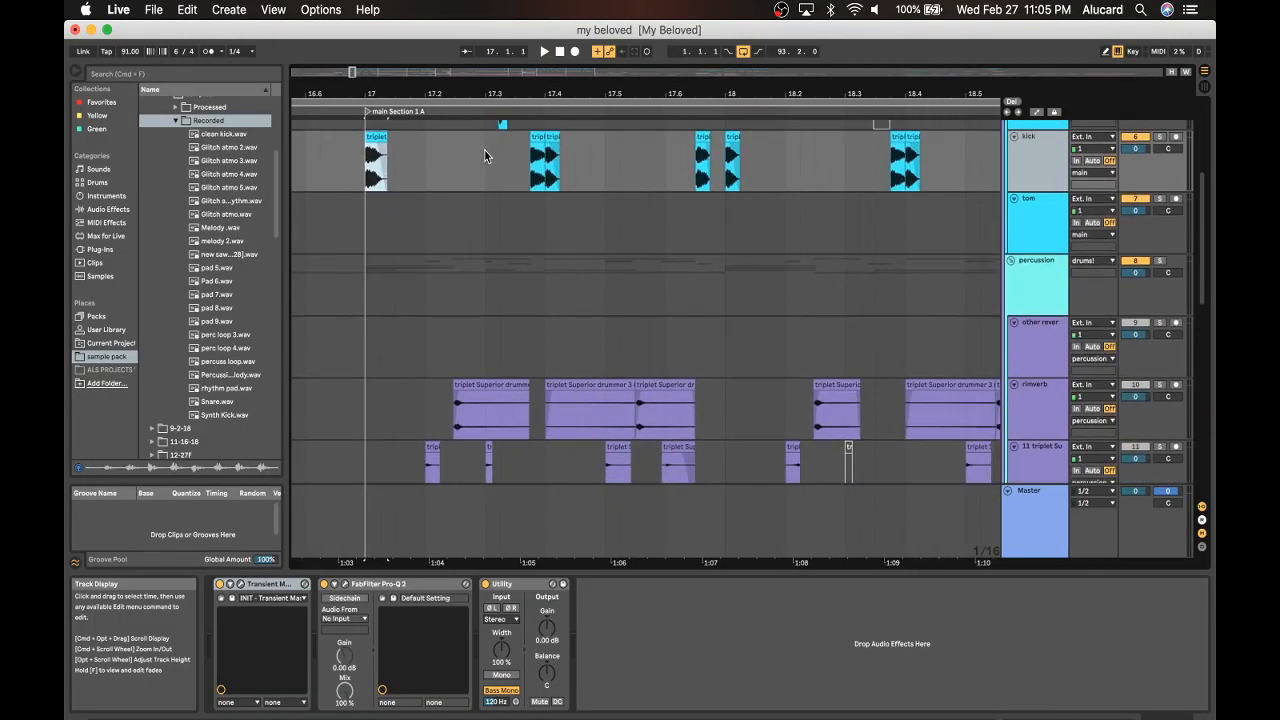
scroll(484, 149, up, 5)
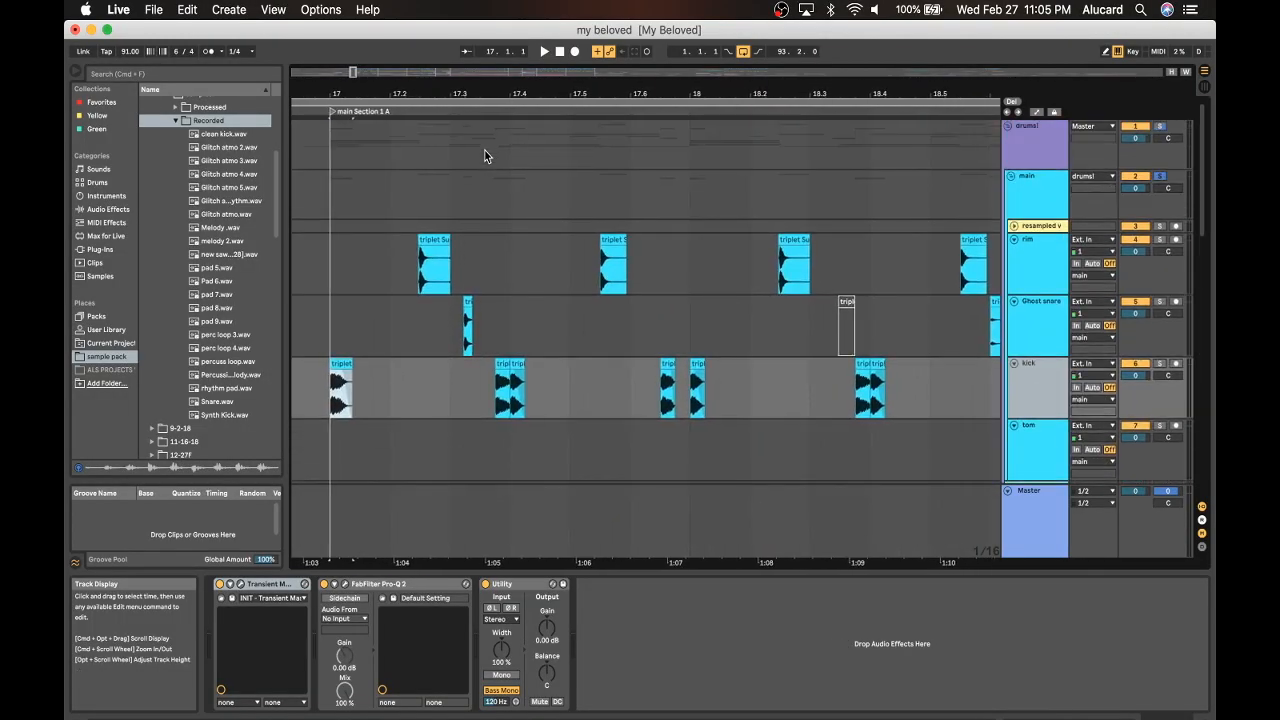
click(1158, 178)
key(space)
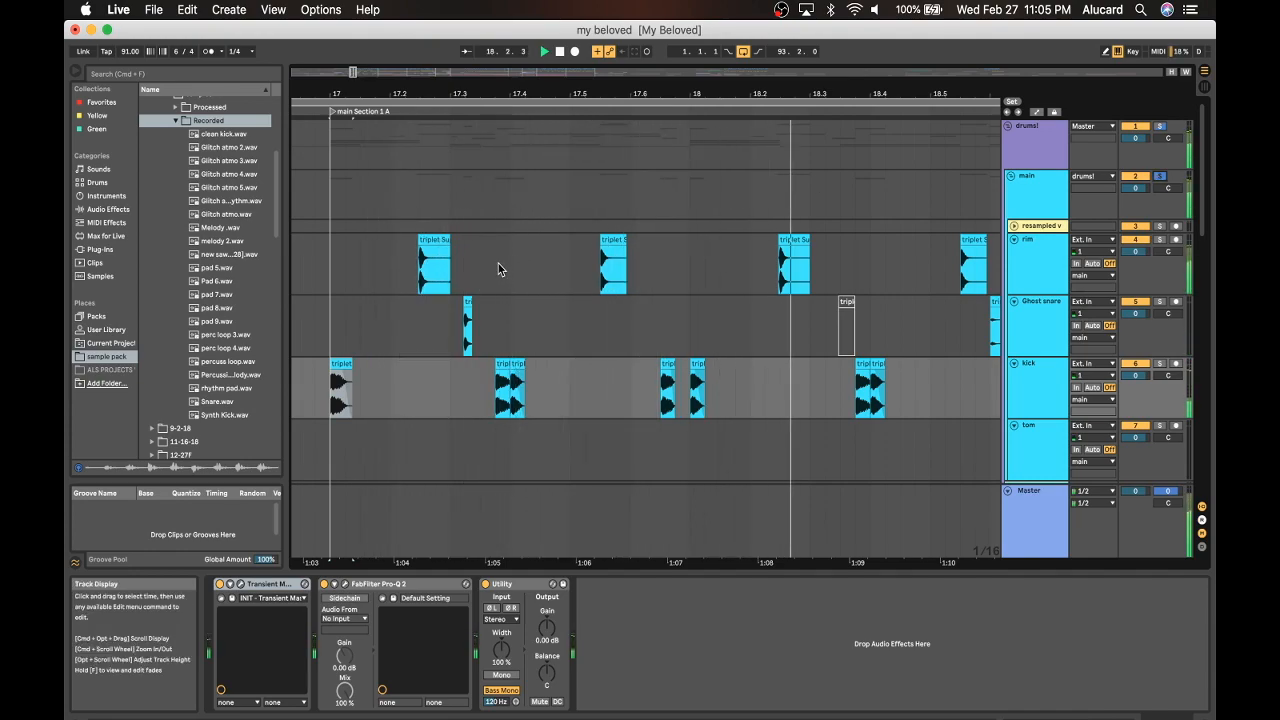
key(space)
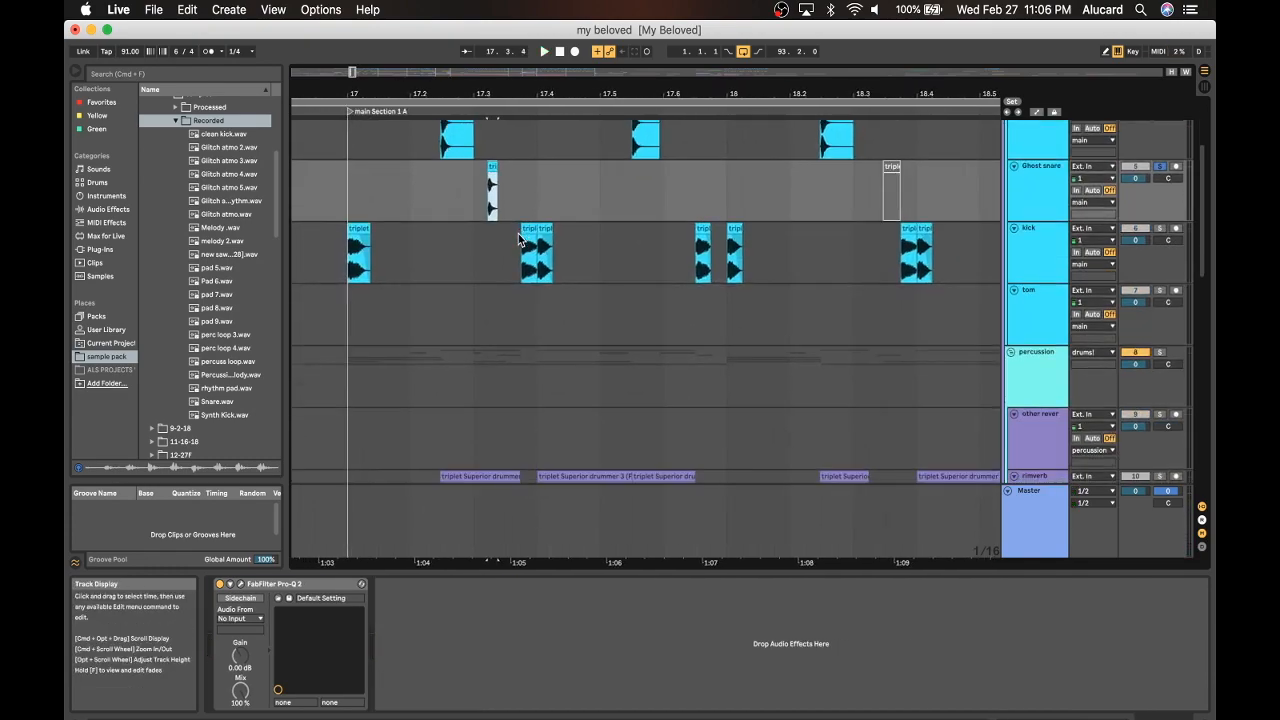
Fold the main drum group so that the percussion tracks sit directly beneath it.
scroll(675, 237, up, 3)
click(1034, 166)
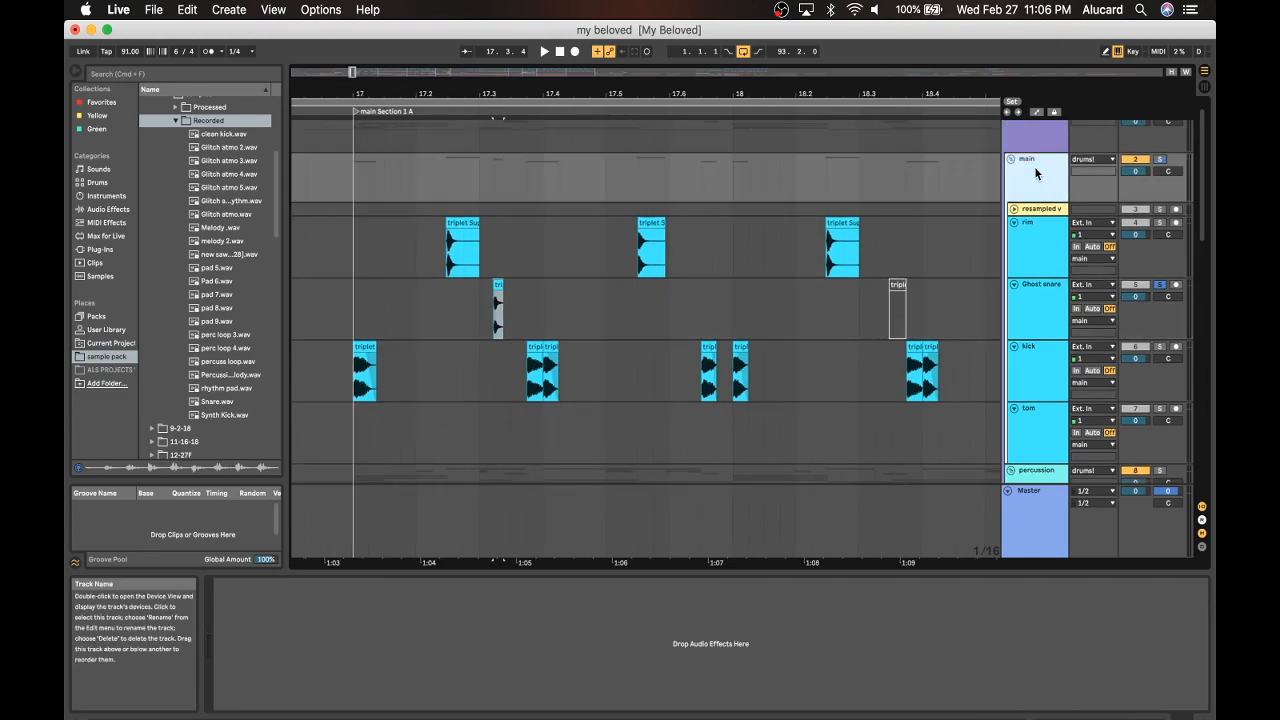
click(1012, 160)
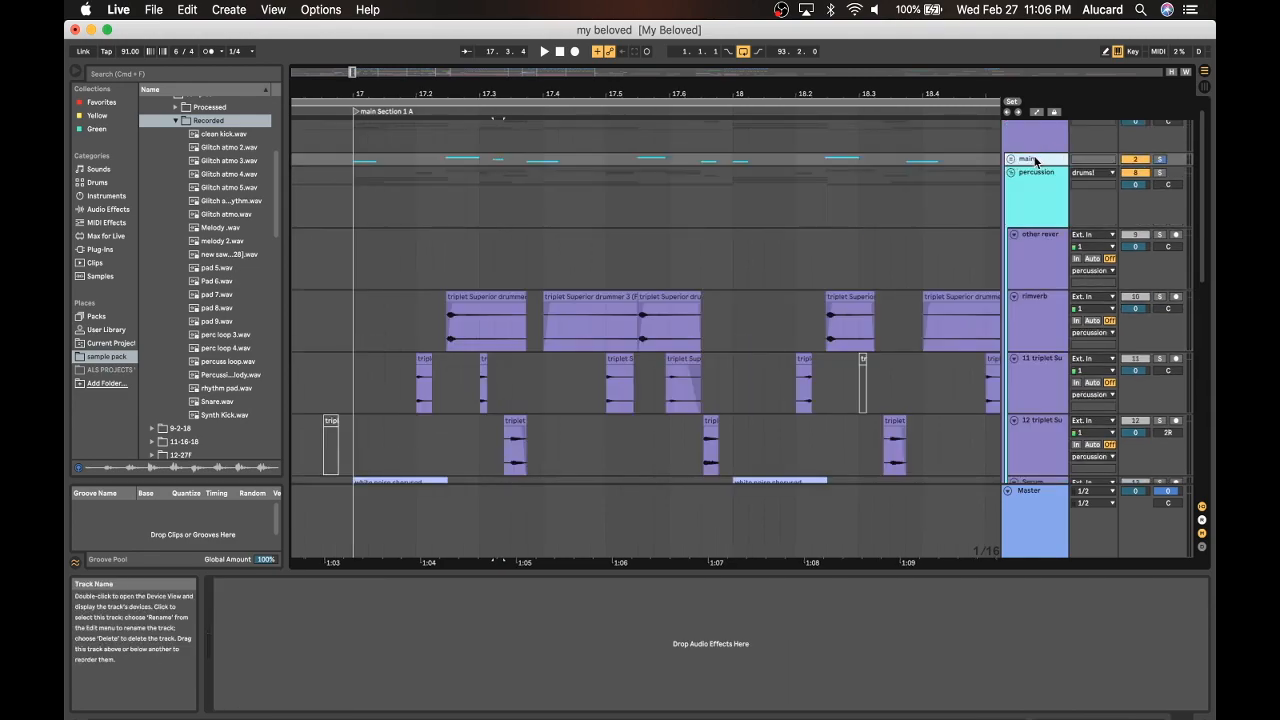
scroll(1035, 160, up, 1)
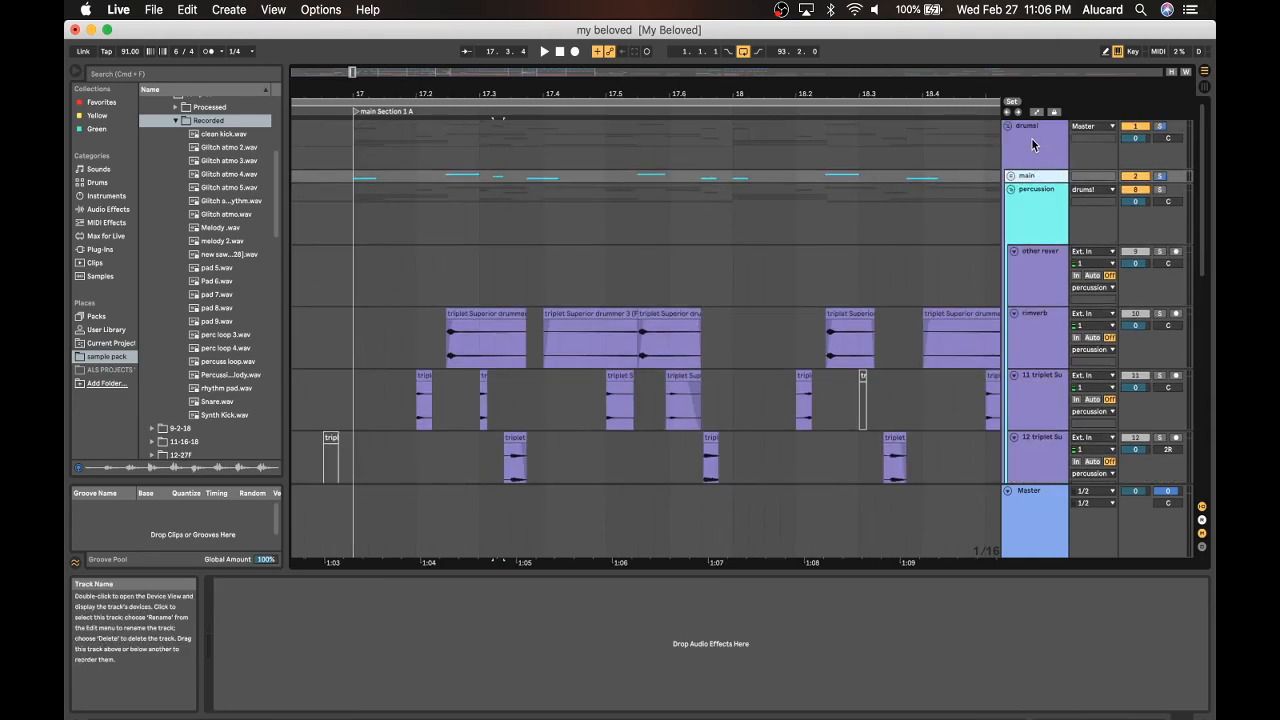
Select the percussion group and inspect its Compressor's sidechain settings, hiding them again when done.
click(1033, 207)
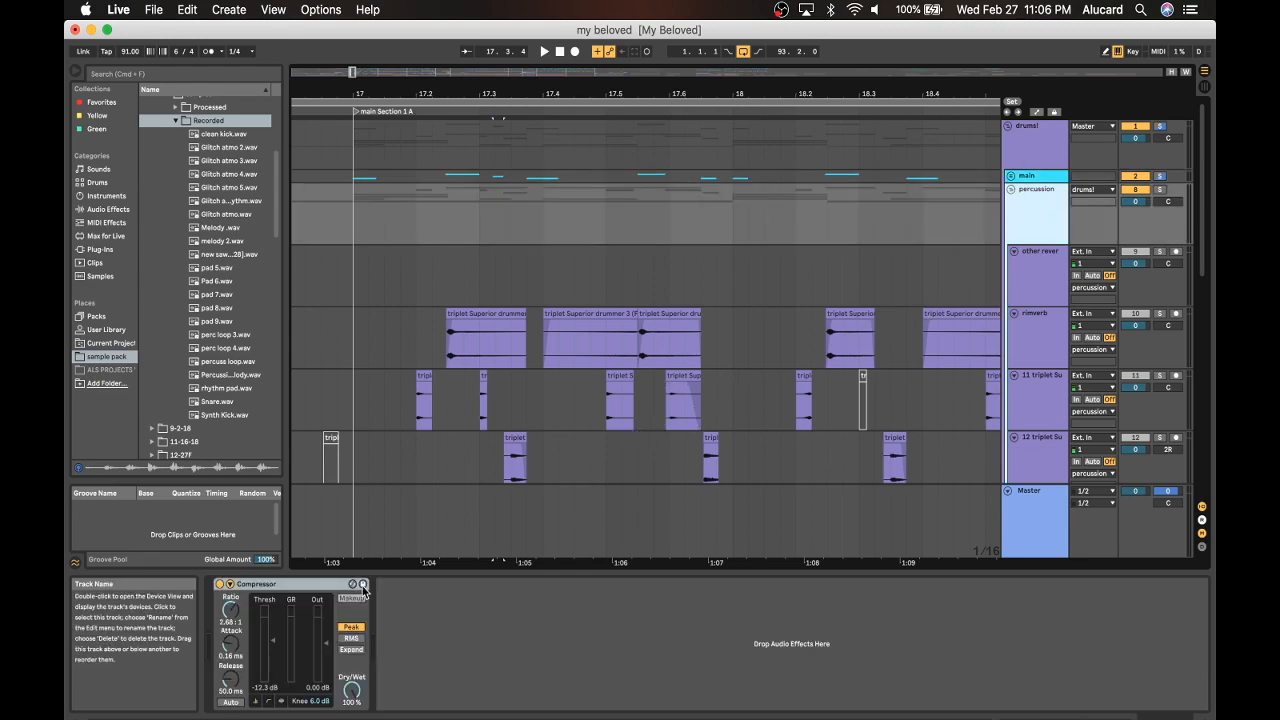
click(363, 585)
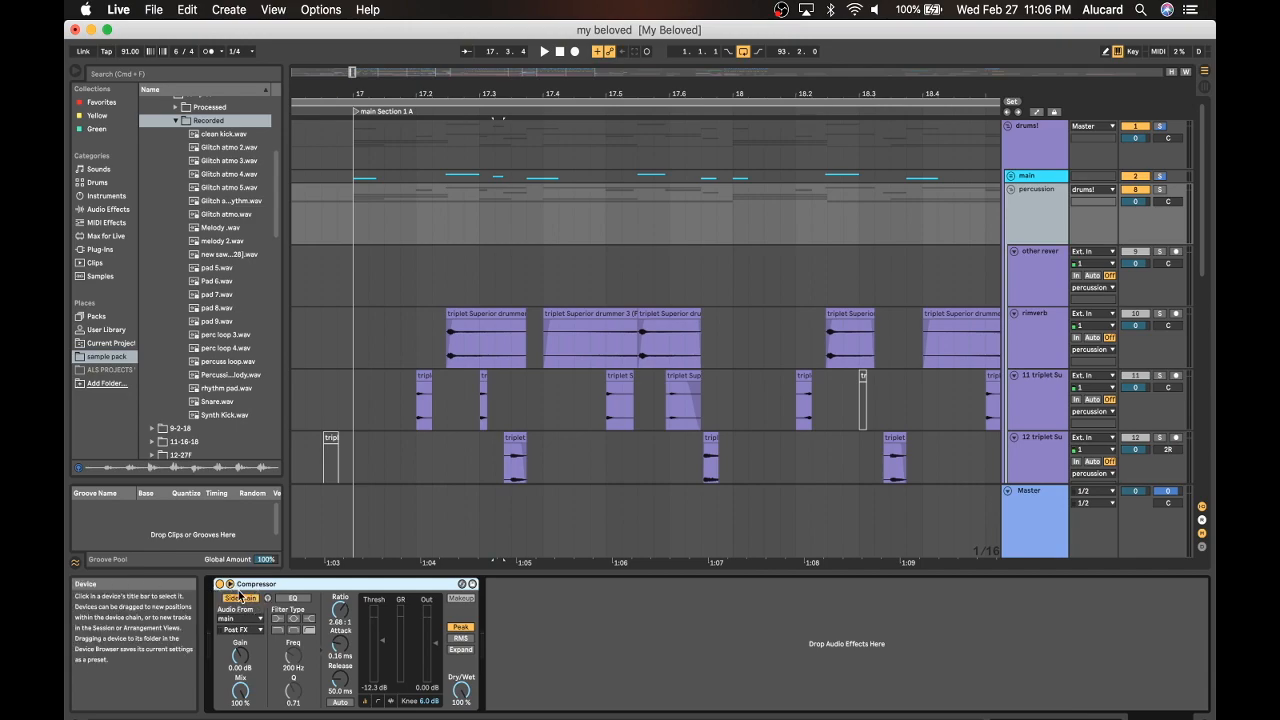
click(230, 585)
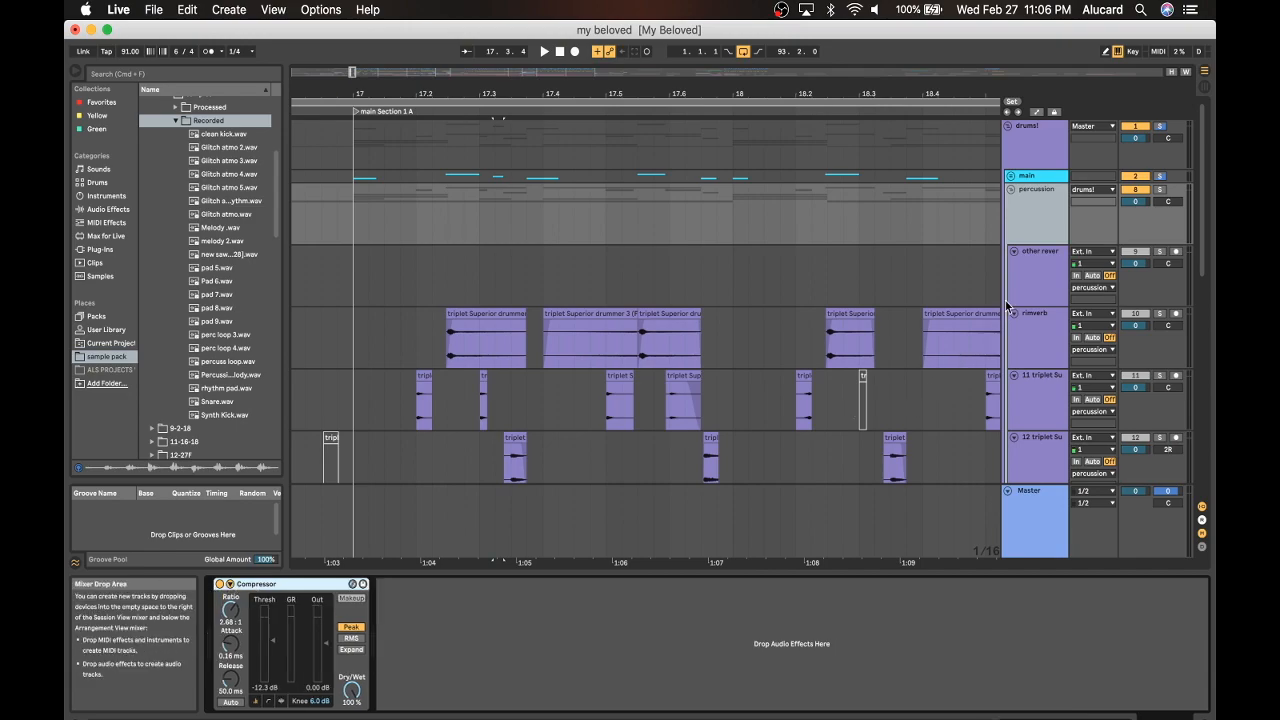
Reselect the percussion group and show its reverb, triplet and Serum layers across bars 16 to 22.
click(1043, 202)
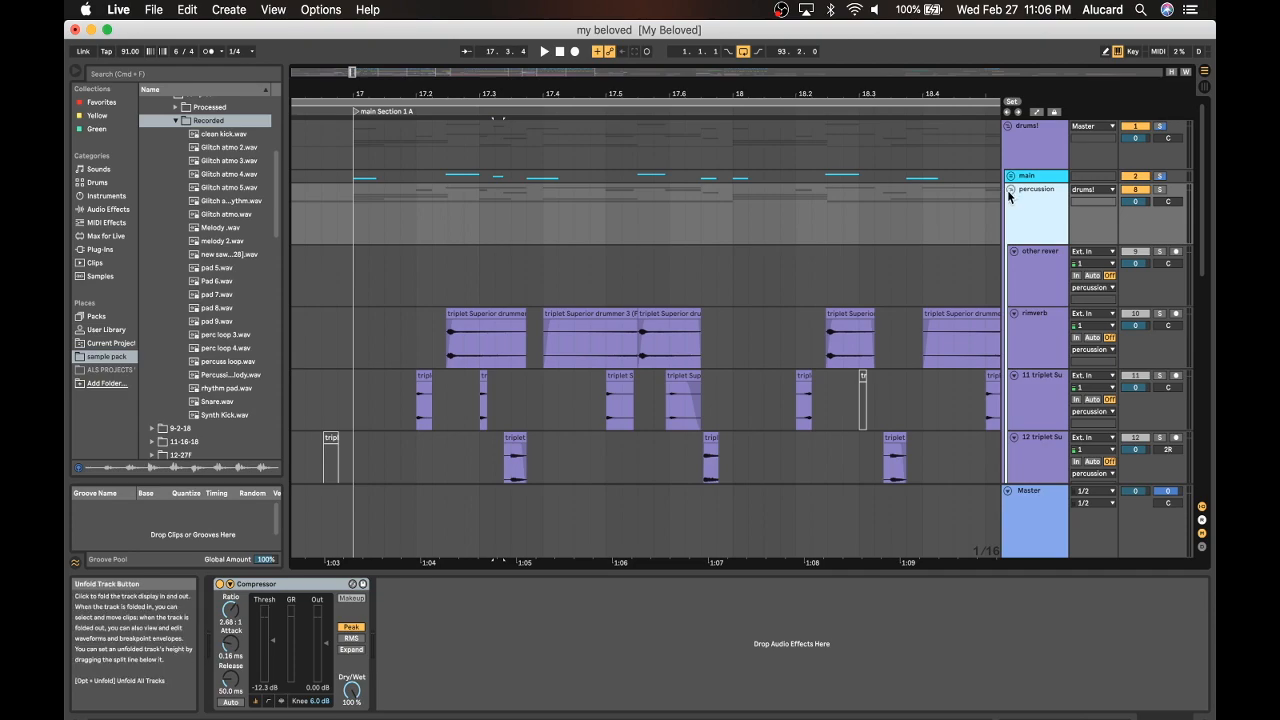
scroll(680, 253, down, 3)
scroll(680, 253, right, 2)
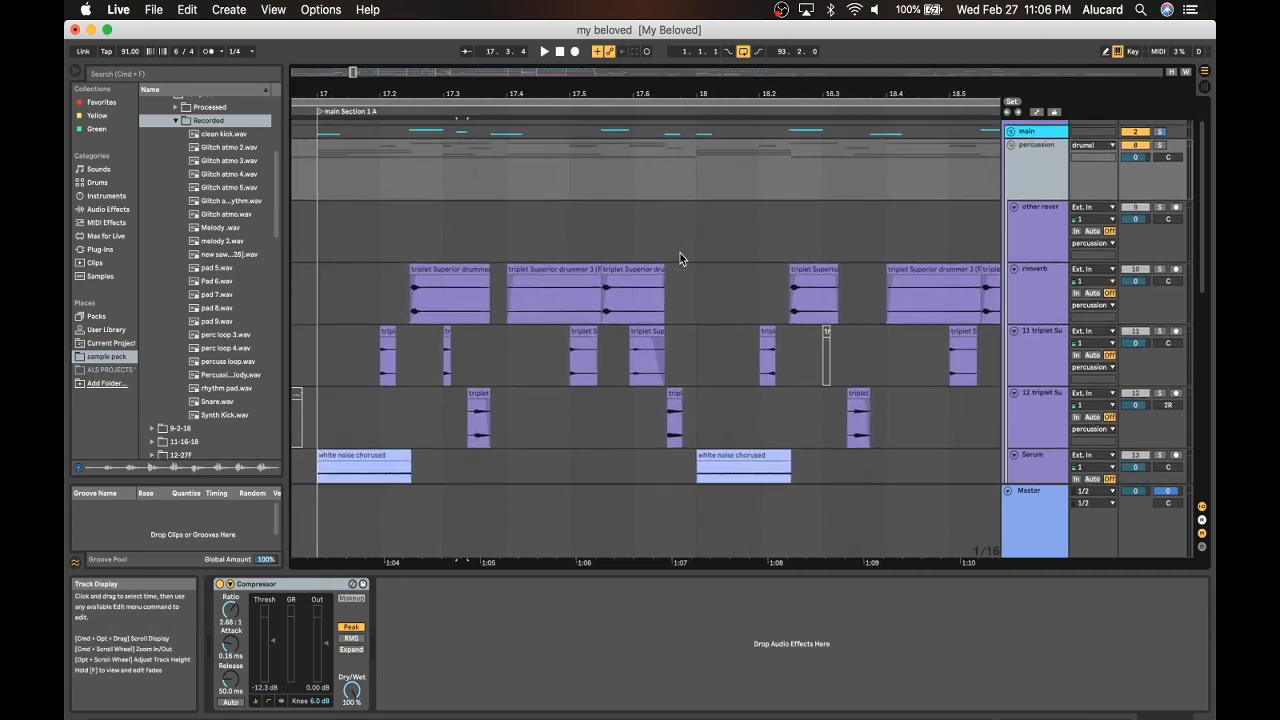
drag(543, 93, 543, 150)
scroll(563, 274, down, 3)
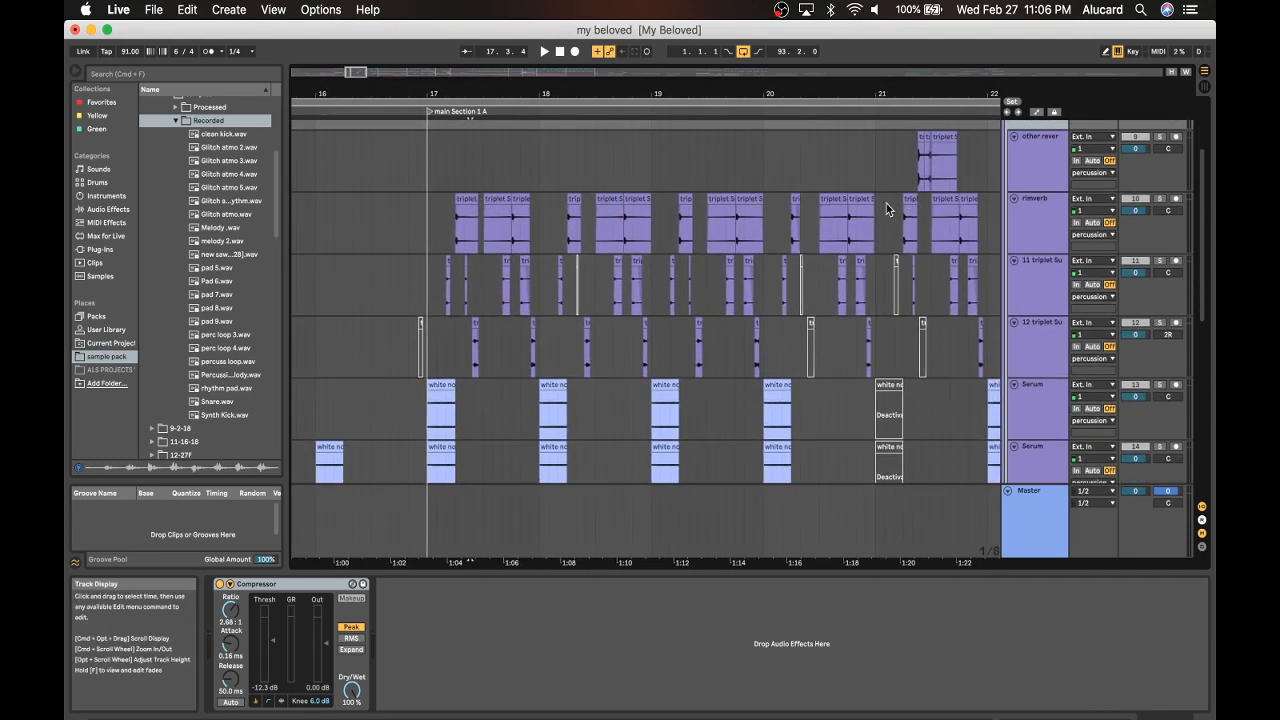
Solo the other reverb track and play its first triplet clip in bar 21 from the clip's start.
scroll(595, 220, right, 2)
scroll(585, 217, up, 3)
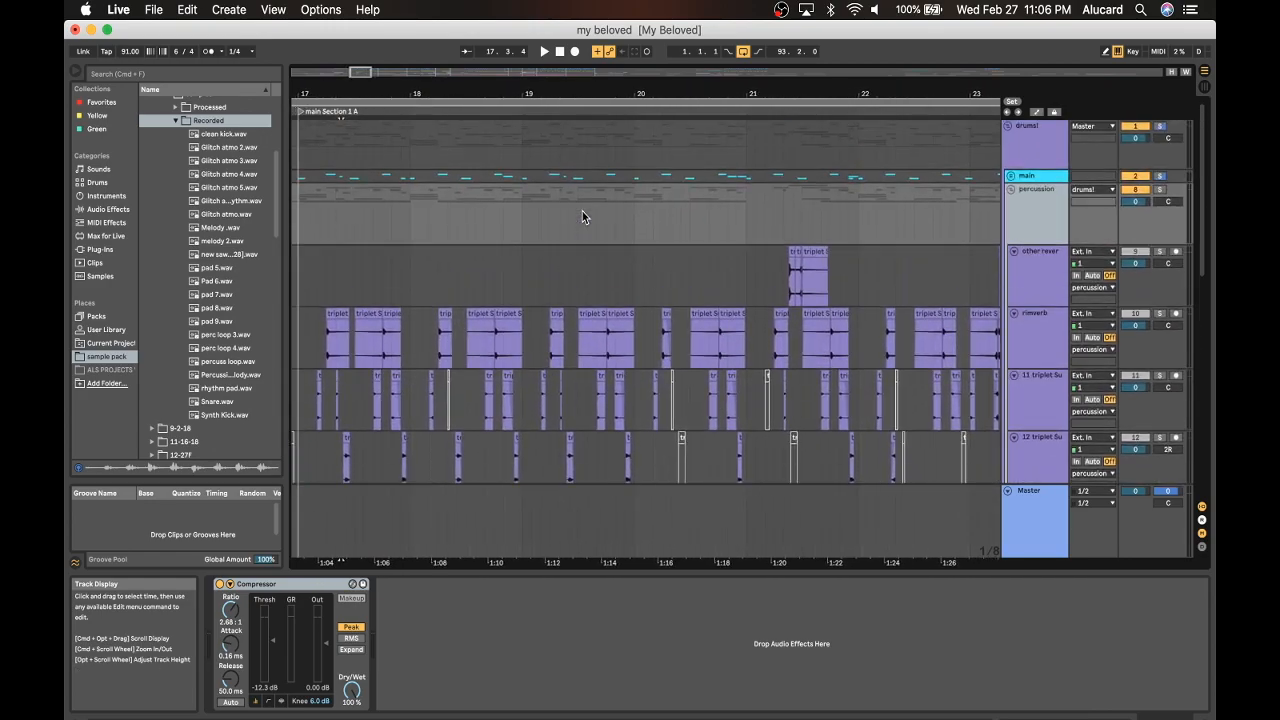
scroll(658, 204, down, 2)
scroll(658, 204, right, 1)
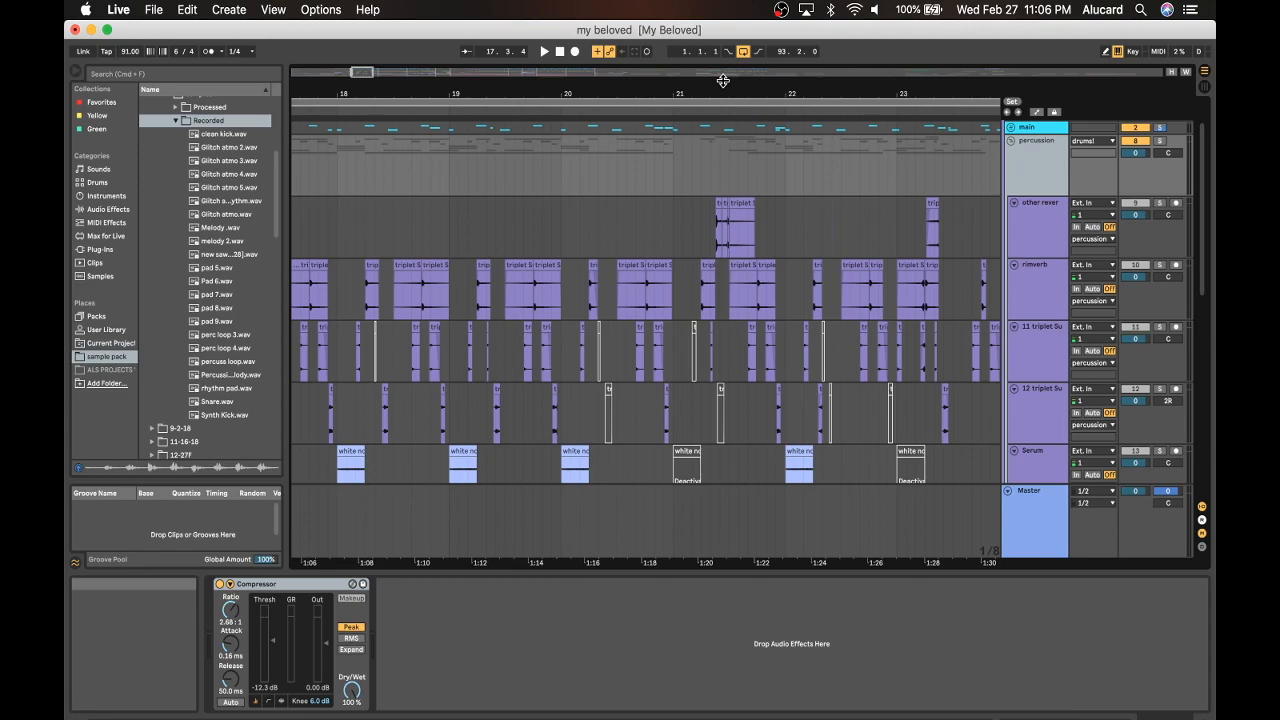
click(715, 224)
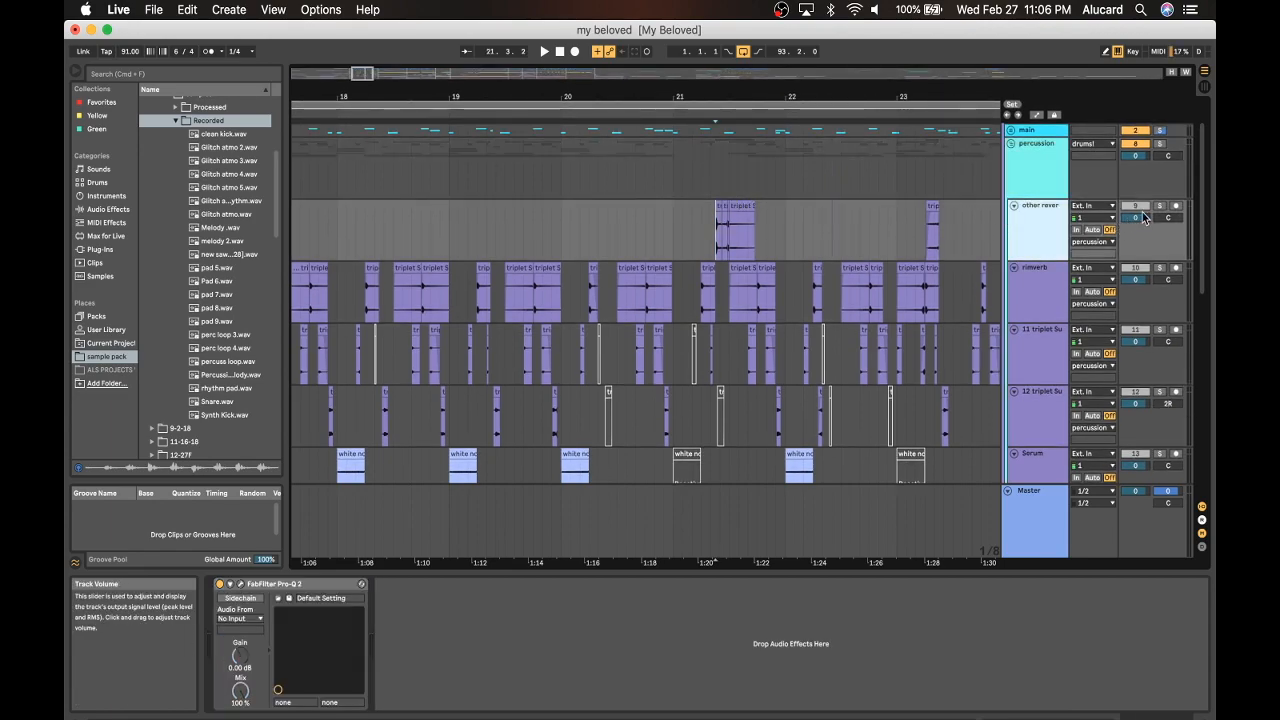
drag(715, 88, 618, 237)
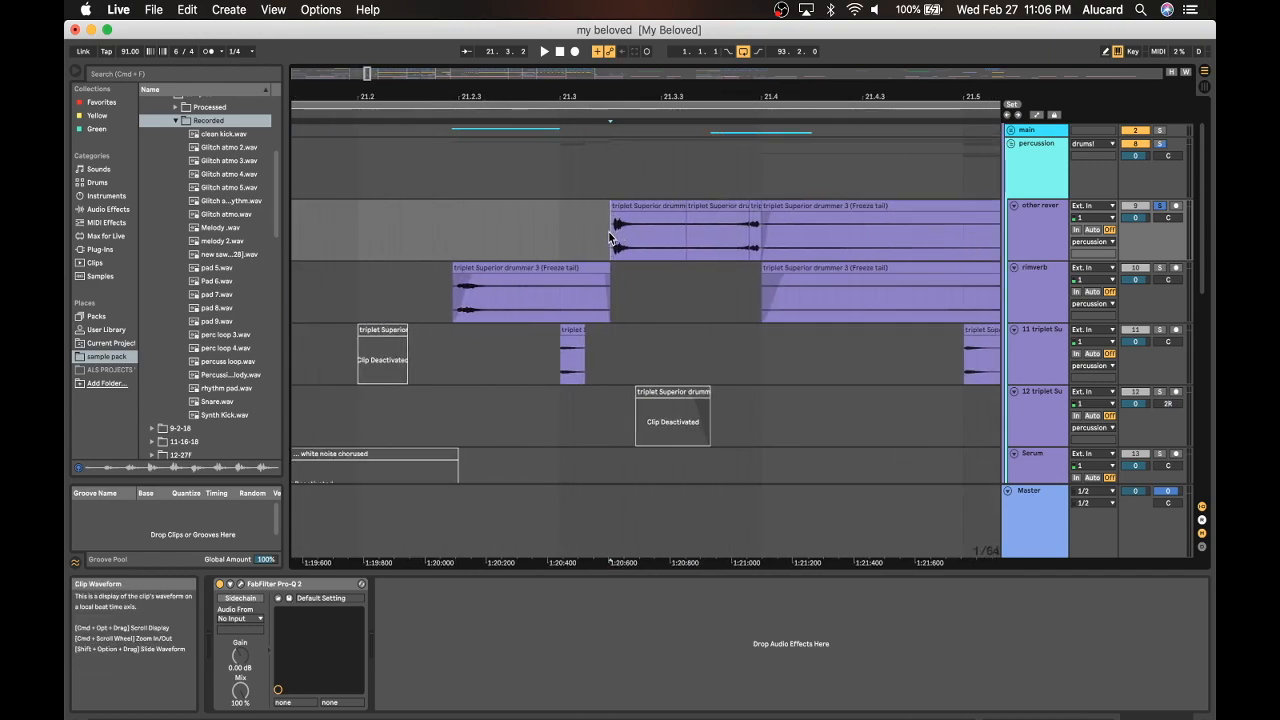
click(609, 237)
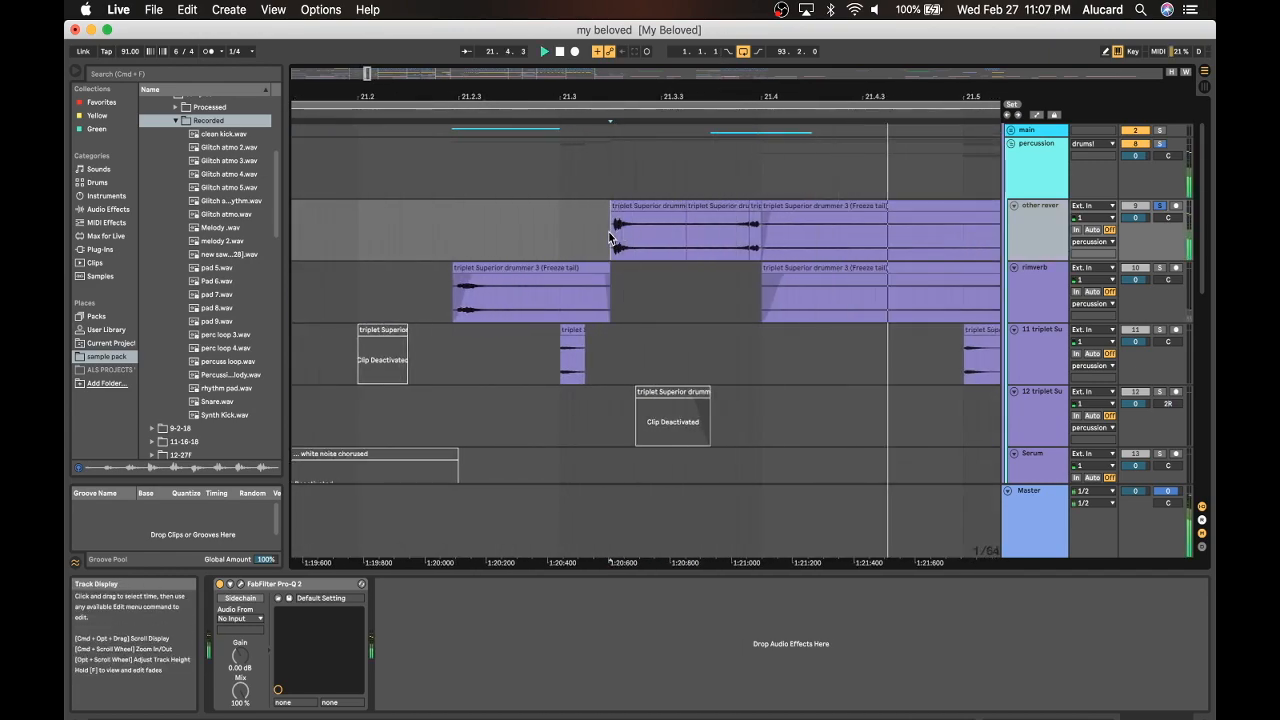
Play the soloed other reverb track from the start of its second slice in bar 21.
click(684, 224)
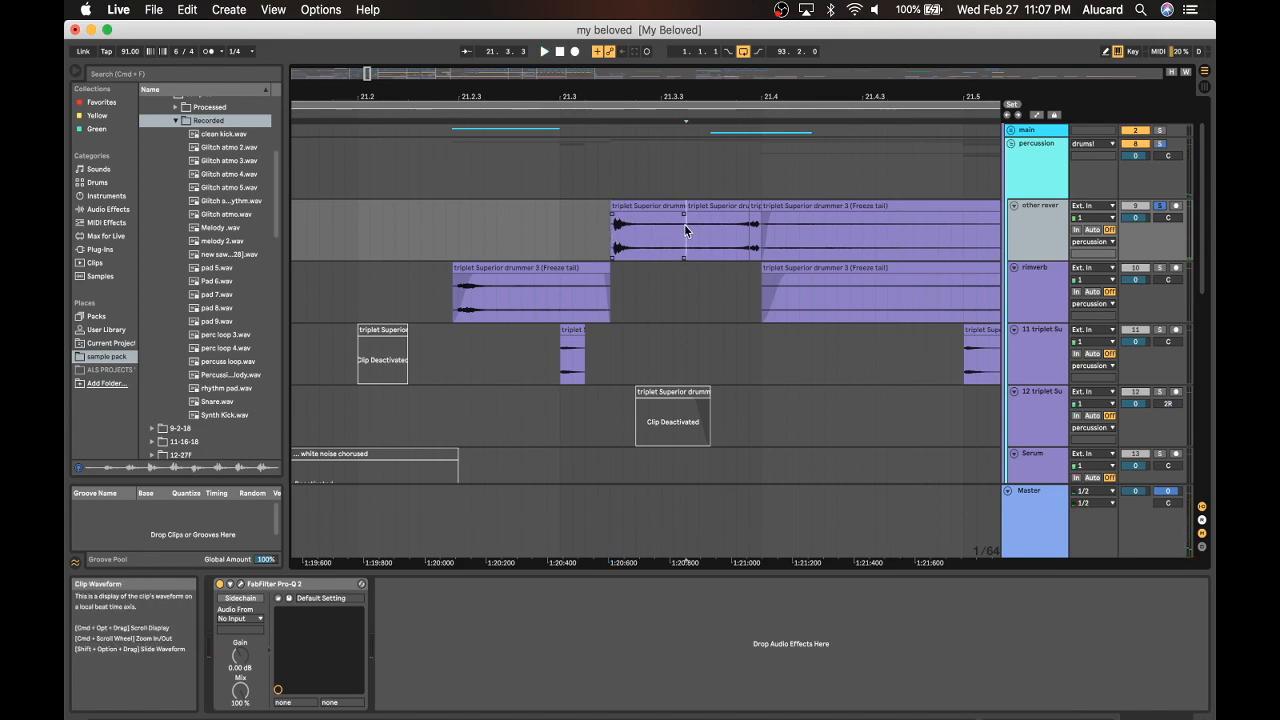
key(space)
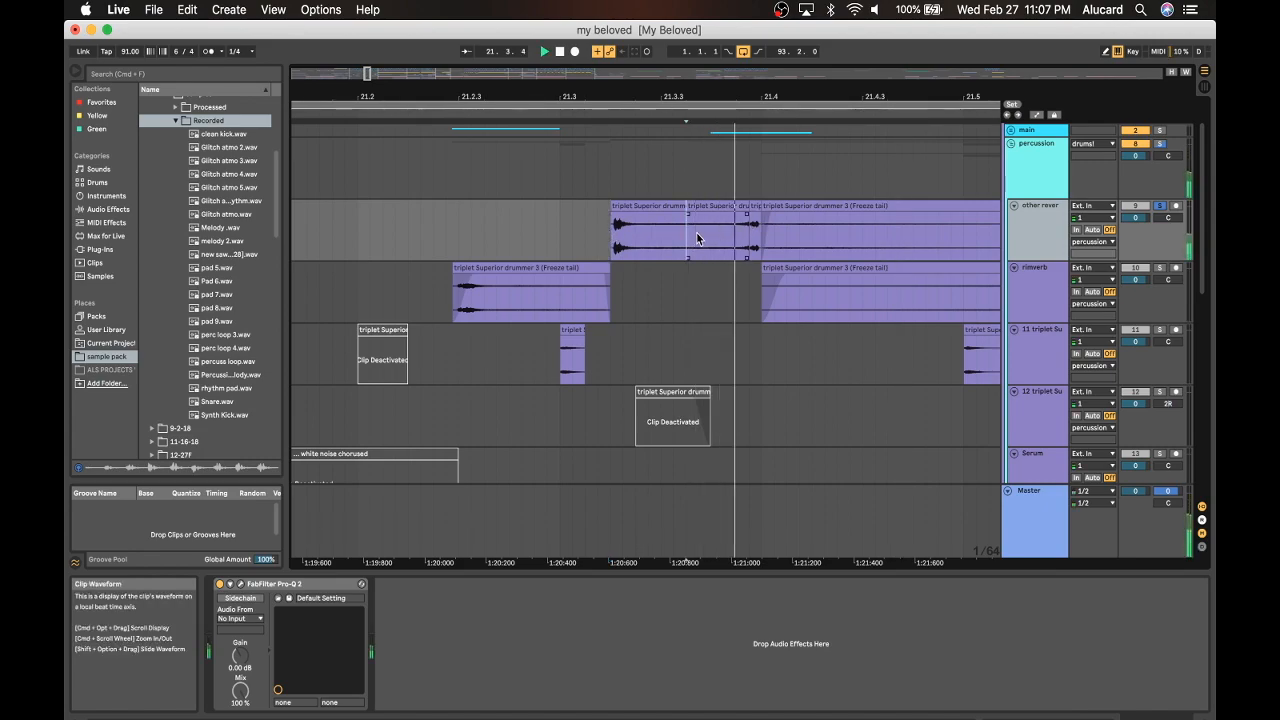
key(space)
Examine the slices of the bar 21 reverb clip up close and select the middle slice before 21.4.
drag(747, 101, 750, 229)
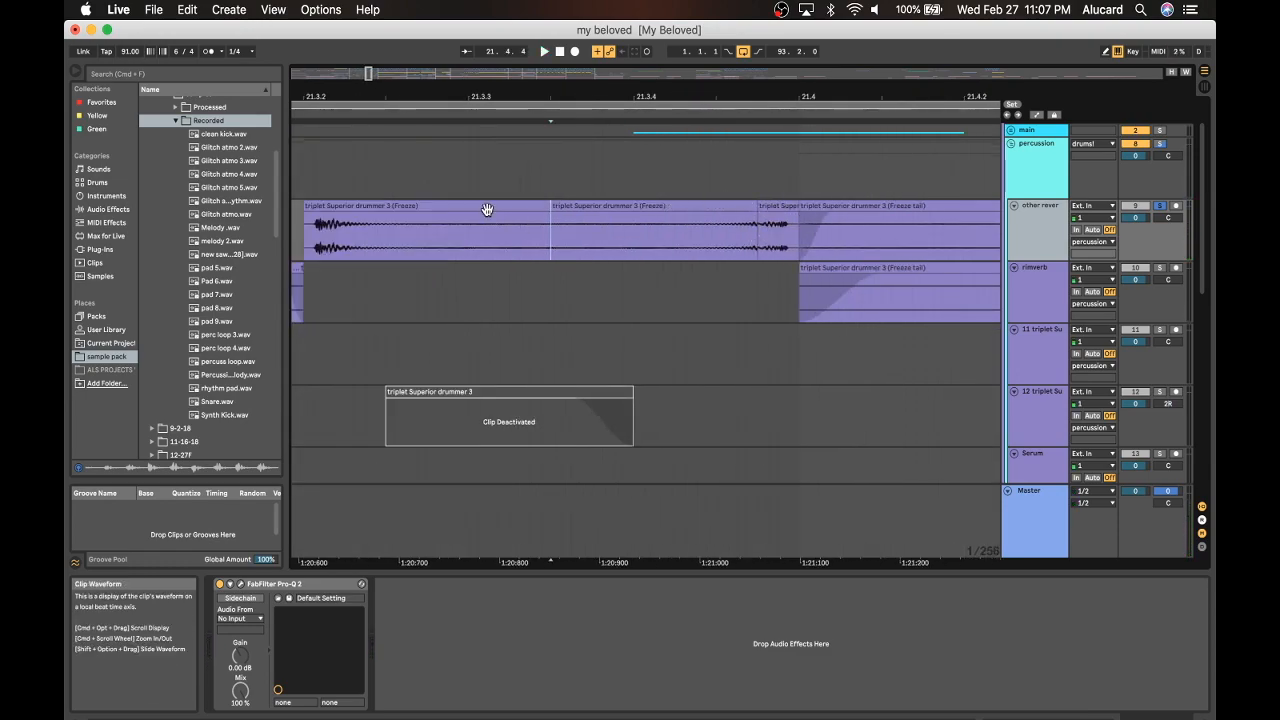
click(754, 205)
mouse_move(754, 205)
mouse_down()
mouse_move(789, 208)
mouse_move(729, 210)
mouse_move(758, 211)
mouse_up()
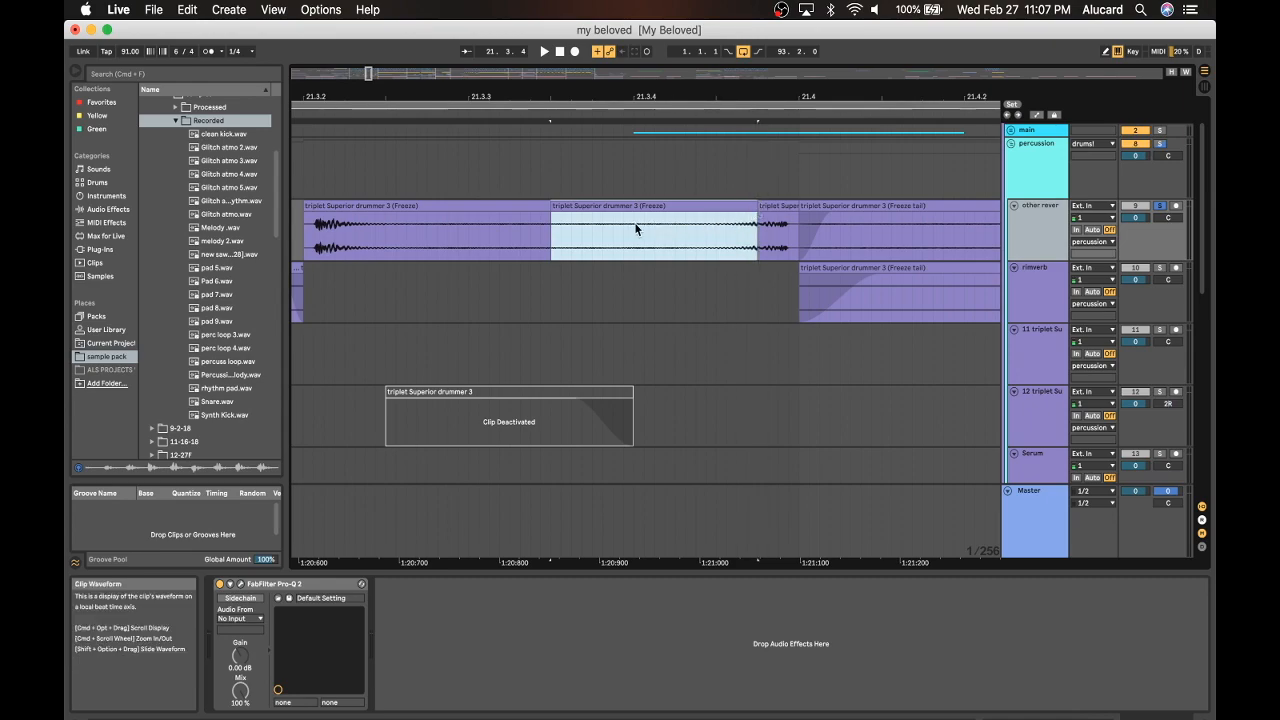
drag(604, 95, 605, 62)
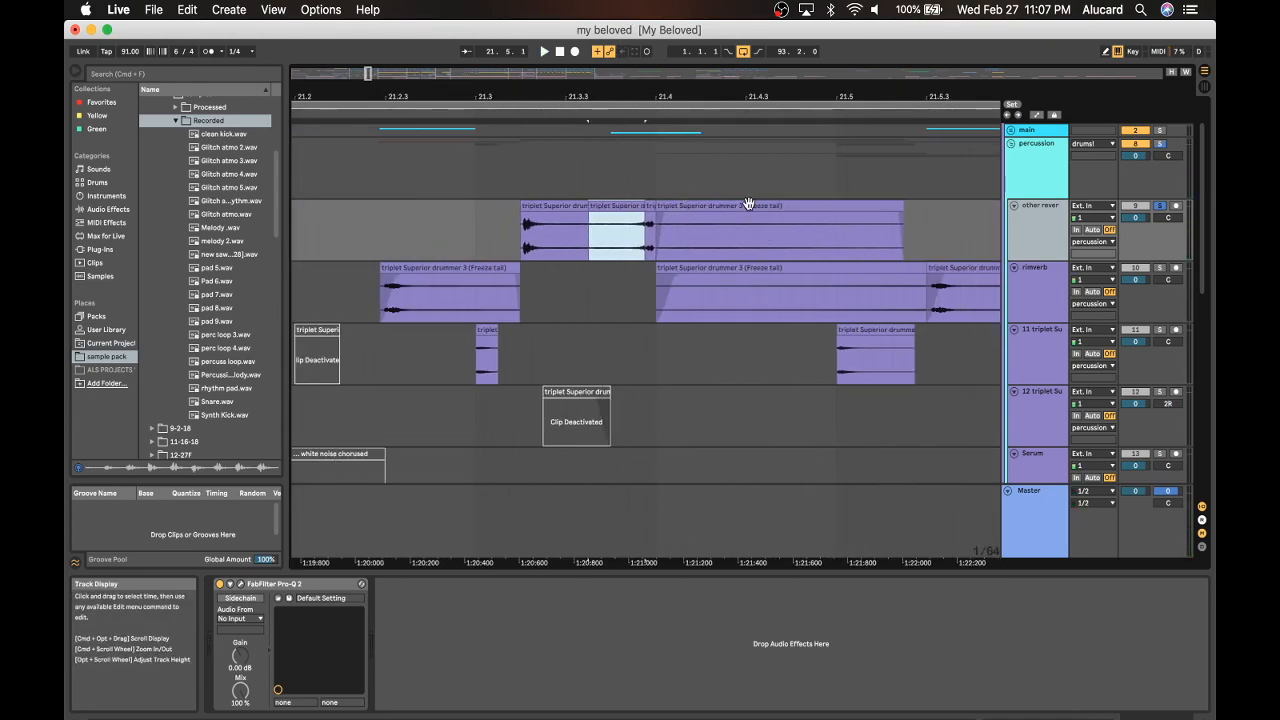
Select the short rimverb clip near 20.2, solo the rimverb track instead of other reverb and play it.
scroll(709, 201, down, 2)
scroll(709, 201, left, 10)
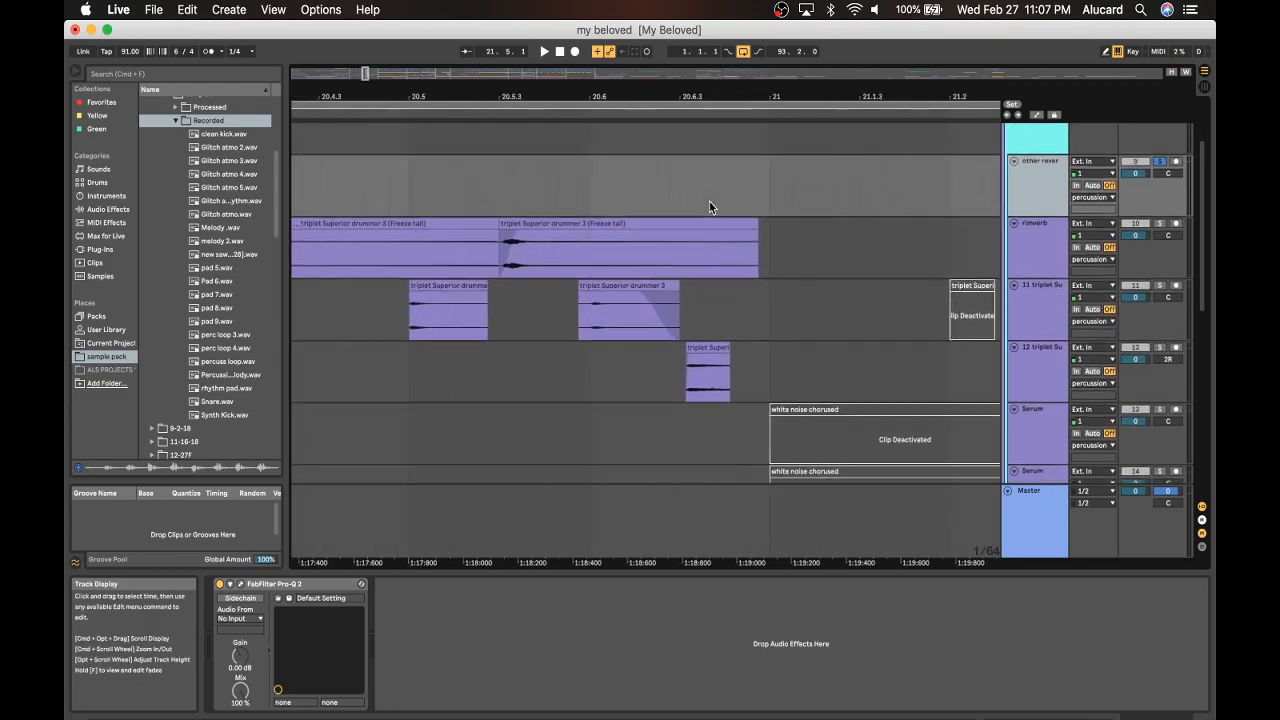
scroll(709, 207, left, 6)
scroll(717, 220, left, 8)
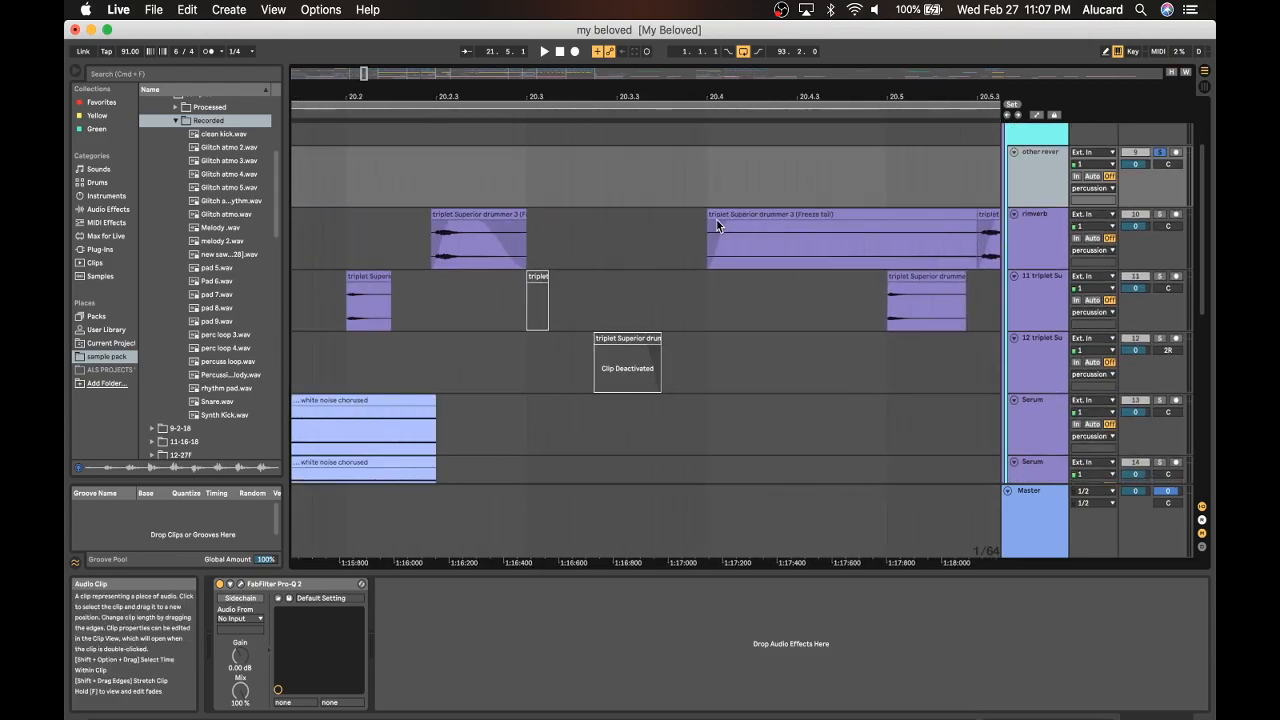
click(719, 219)
click(1160, 214)
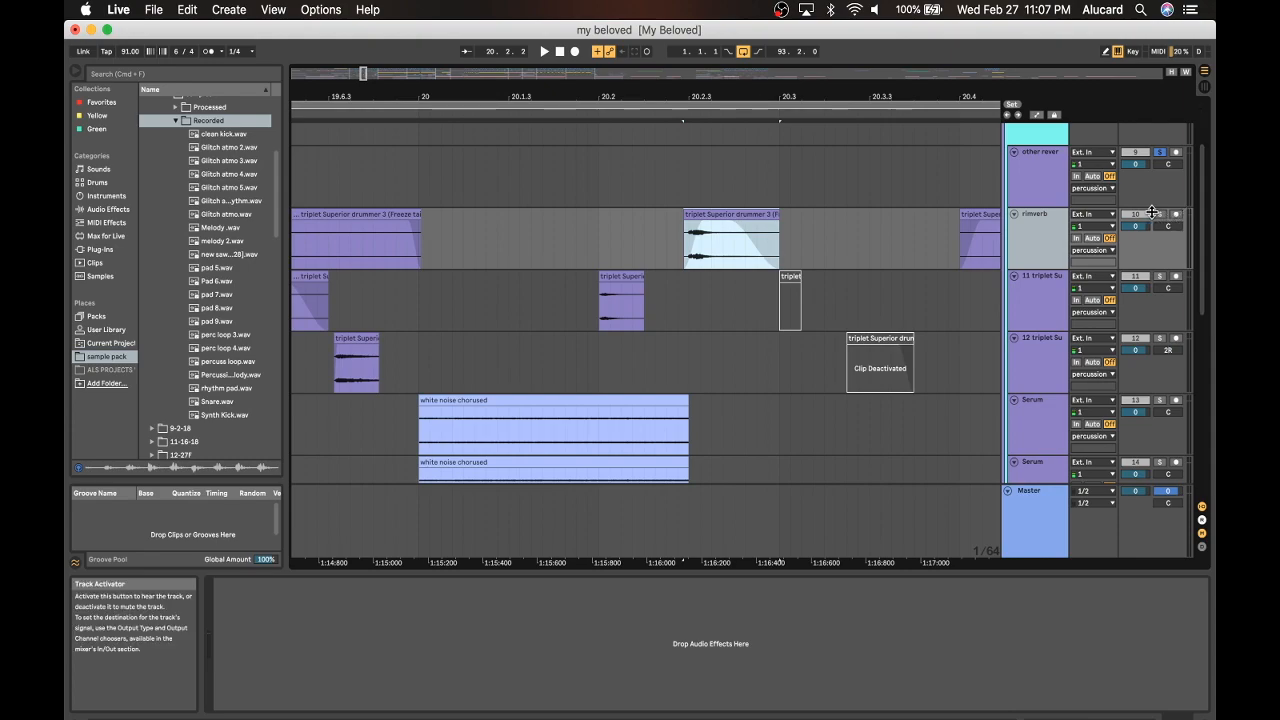
key(space)
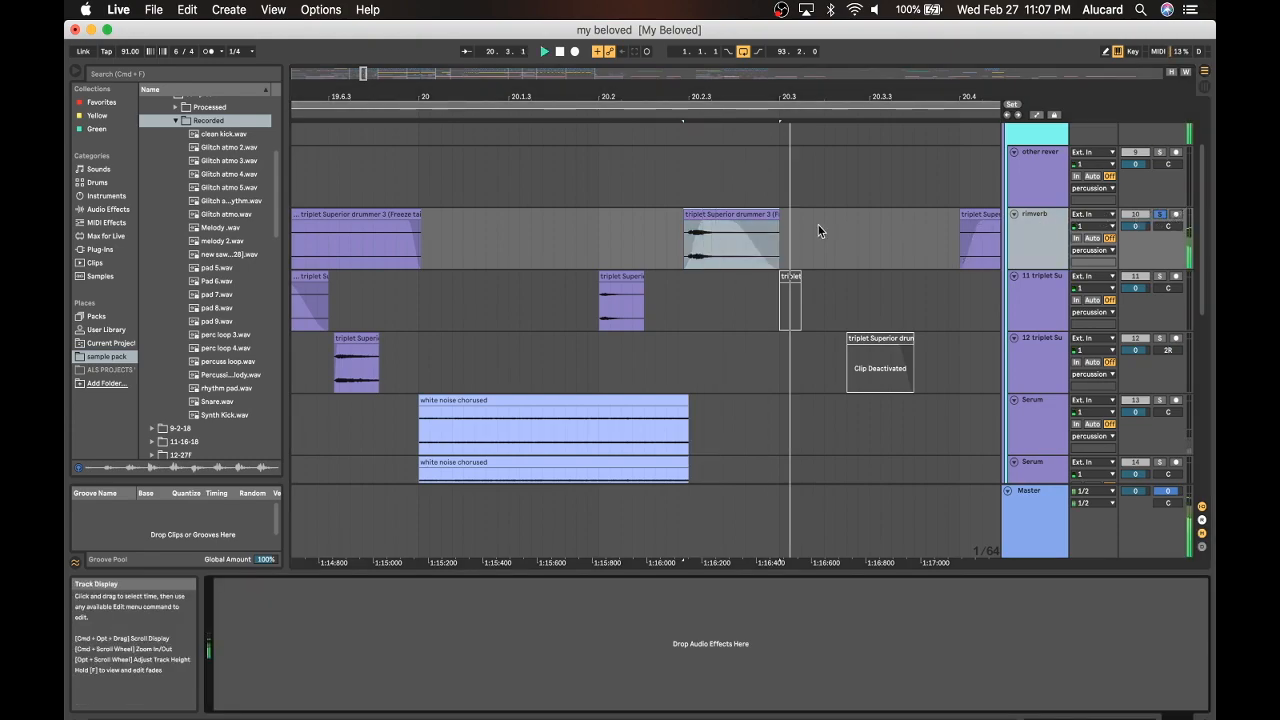
Select the rimverb freeze tail clip that ends at bar 20 and play it.
scroll(772, 241, left, 6)
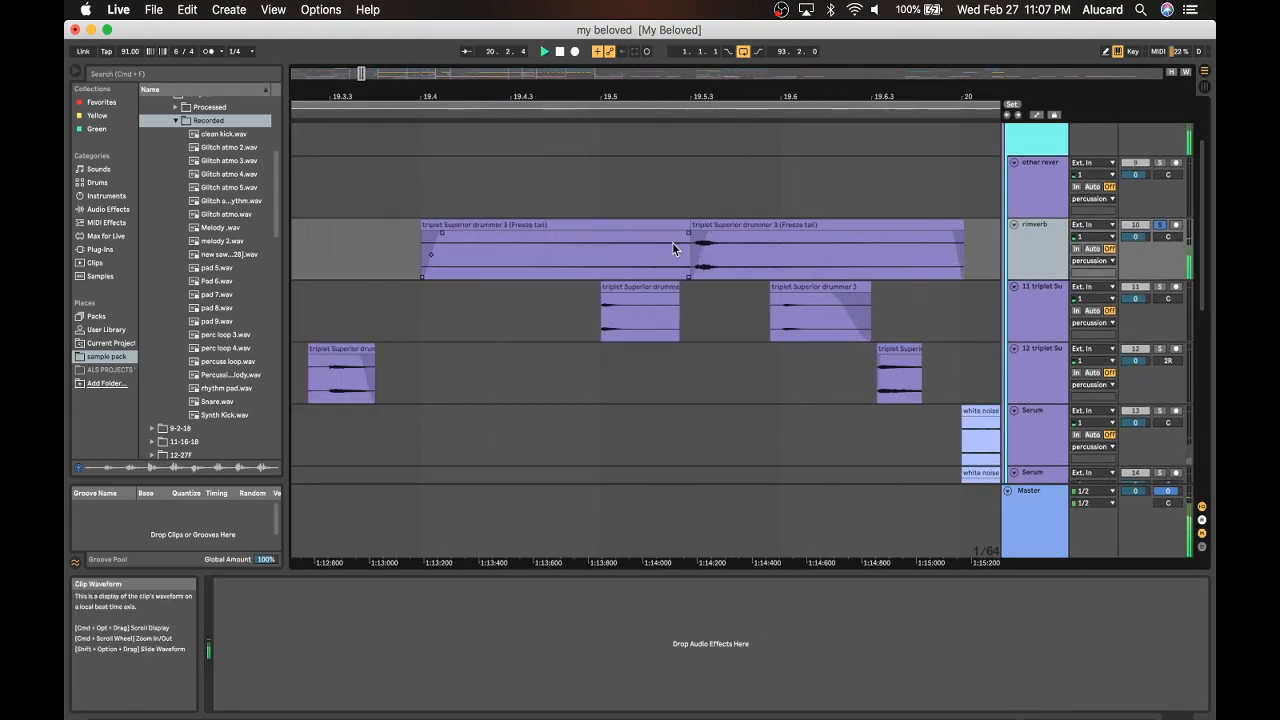
click(736, 224)
key(space)
Review the rimverb clips across bars 17 to 21, select the short one in bar 20 and unsolo the rimverb track.
drag(467, 97, 467, 46)
scroll(491, 222, left, 7)
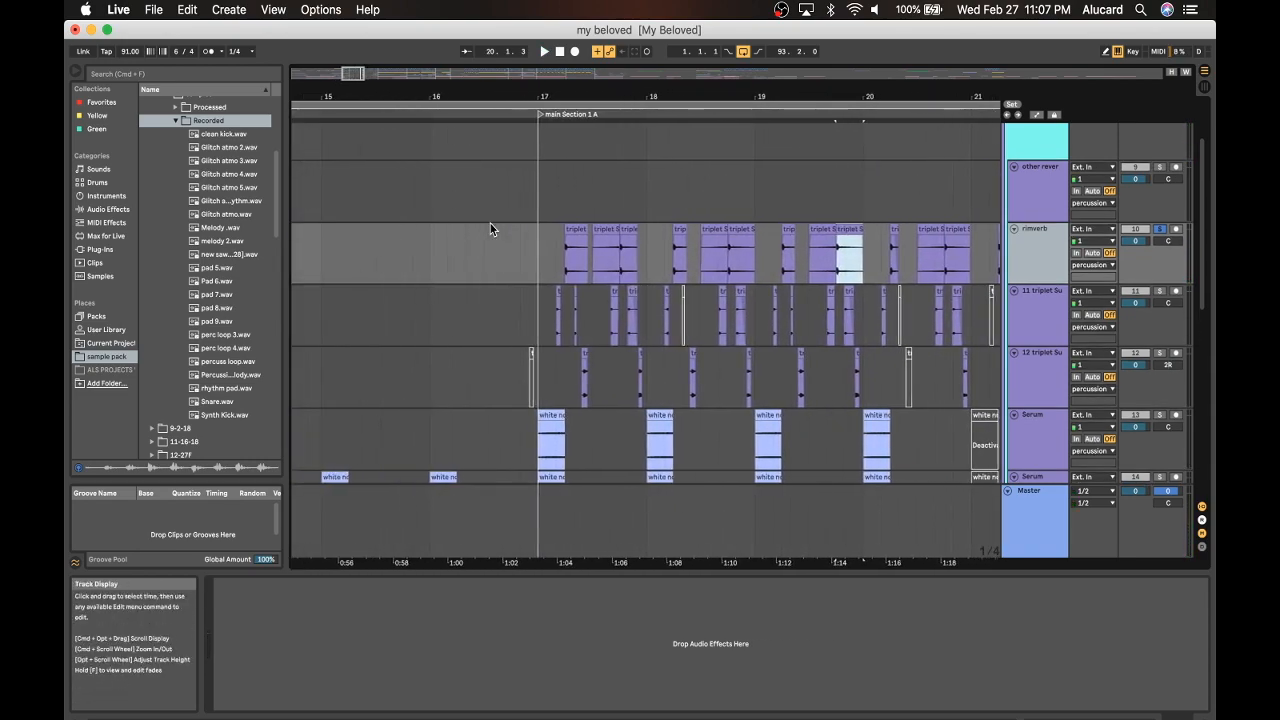
drag(587, 96, 587, 114)
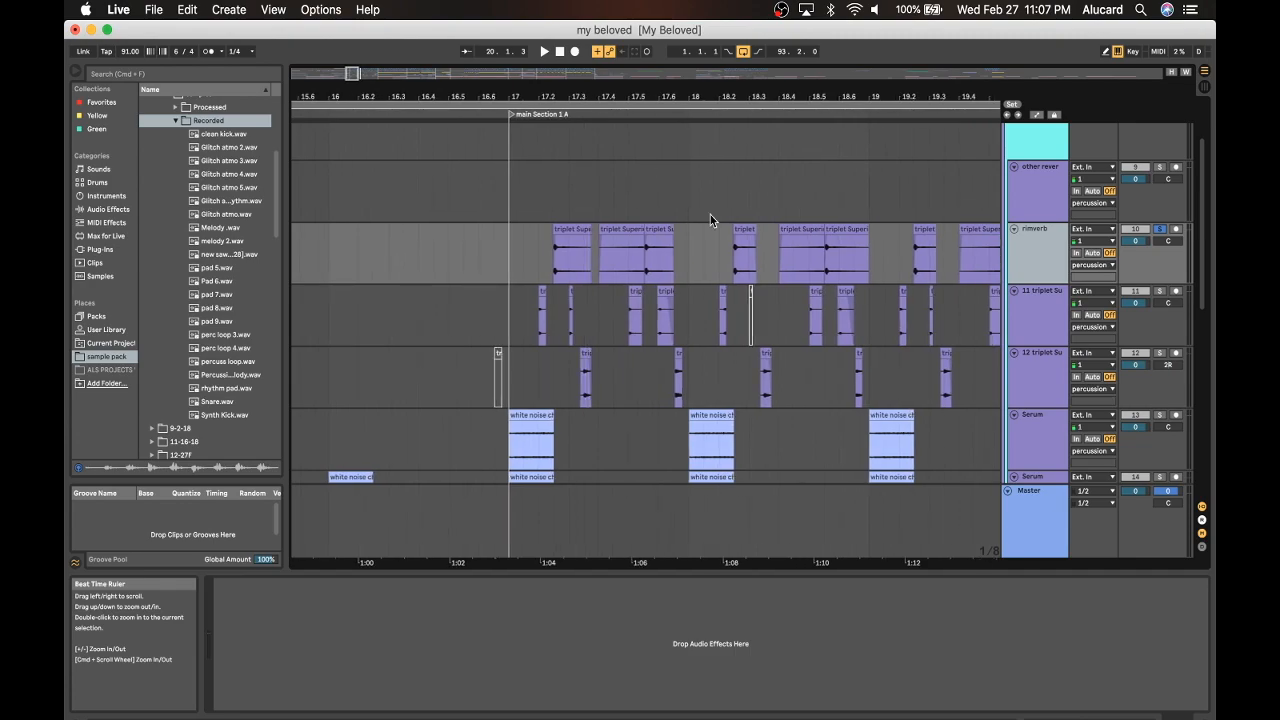
scroll(720, 224, right, 10)
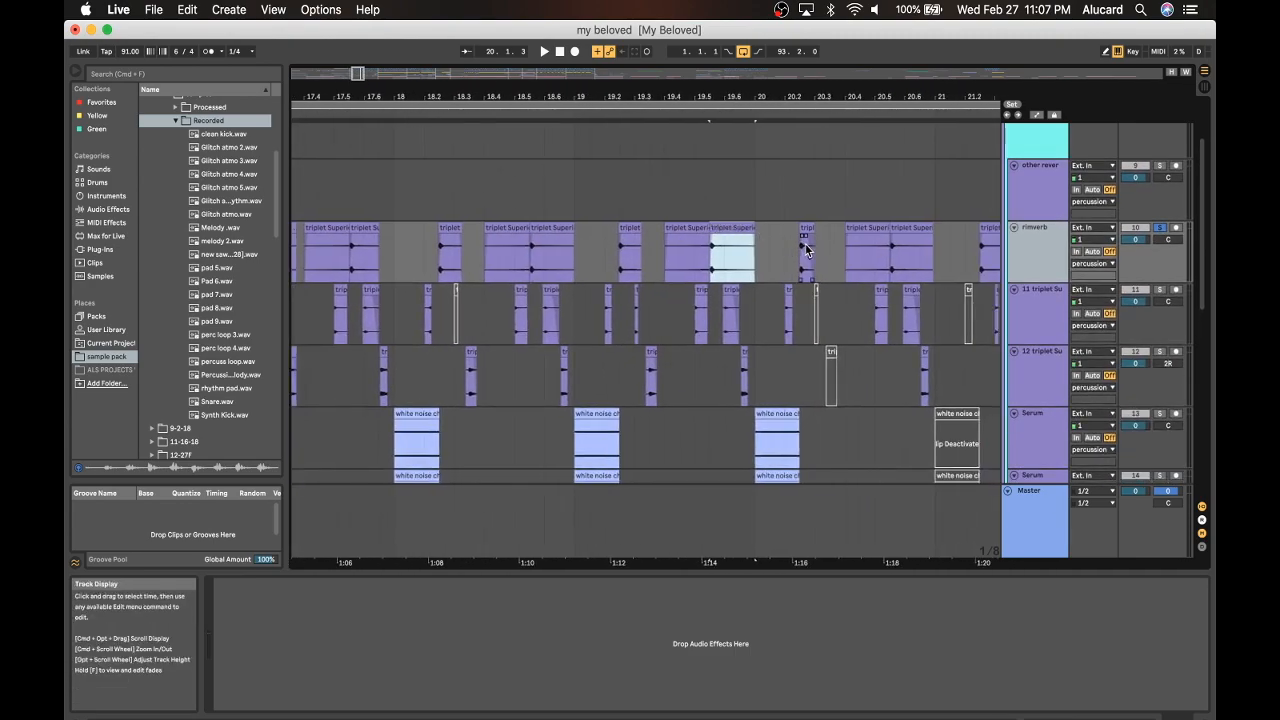
click(807, 245)
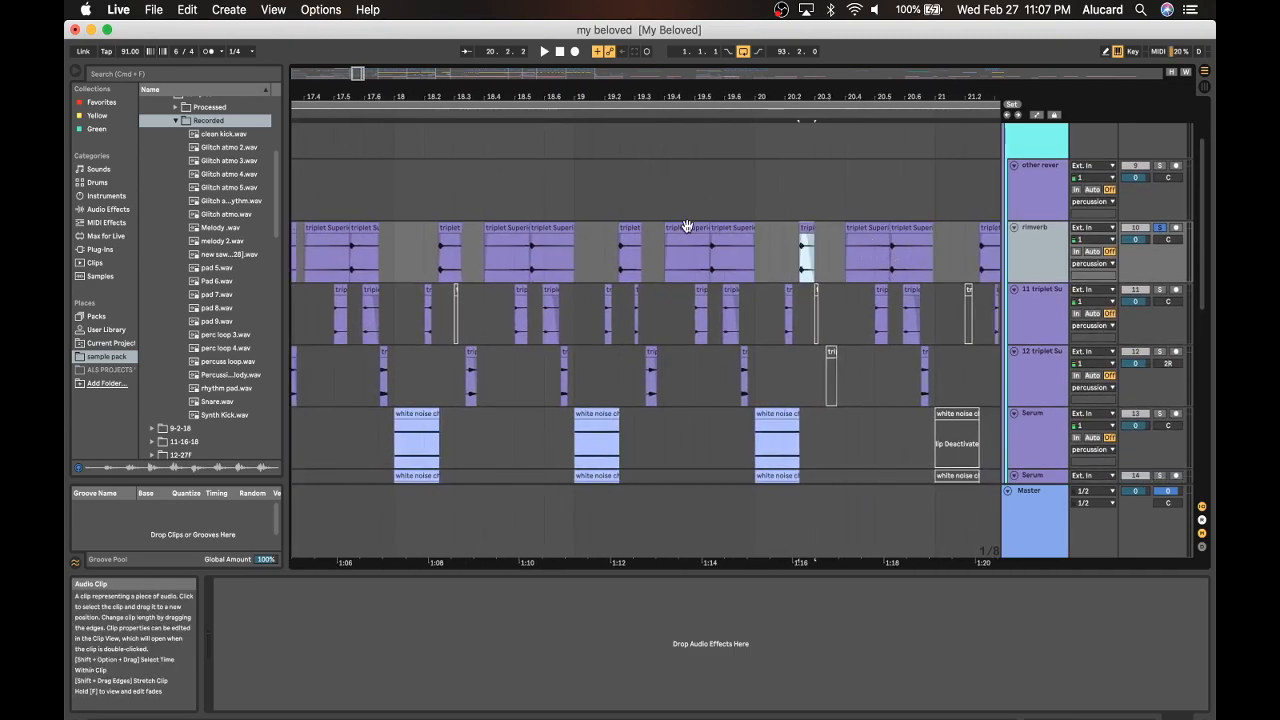
click(1160, 228)
click(1160, 228)
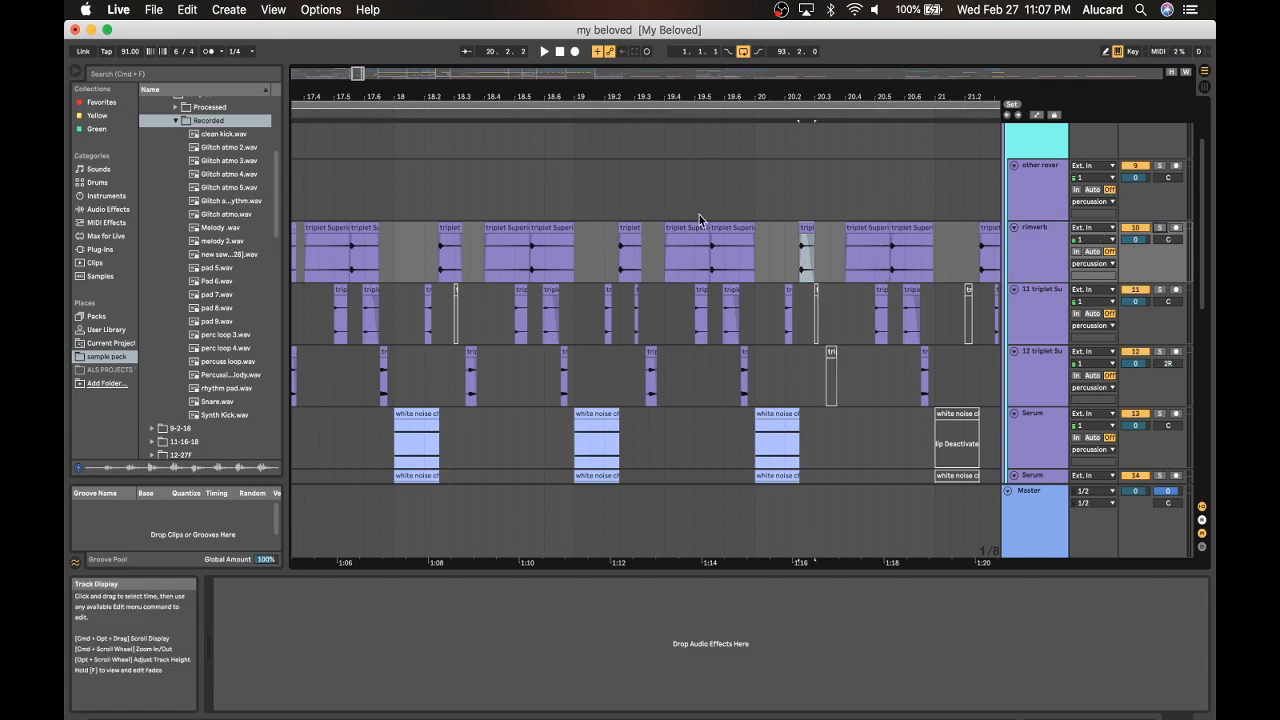
Play the full arrangement from bar 19 into bar 20, and reselect the short rimverb clip there.
click(573, 192)
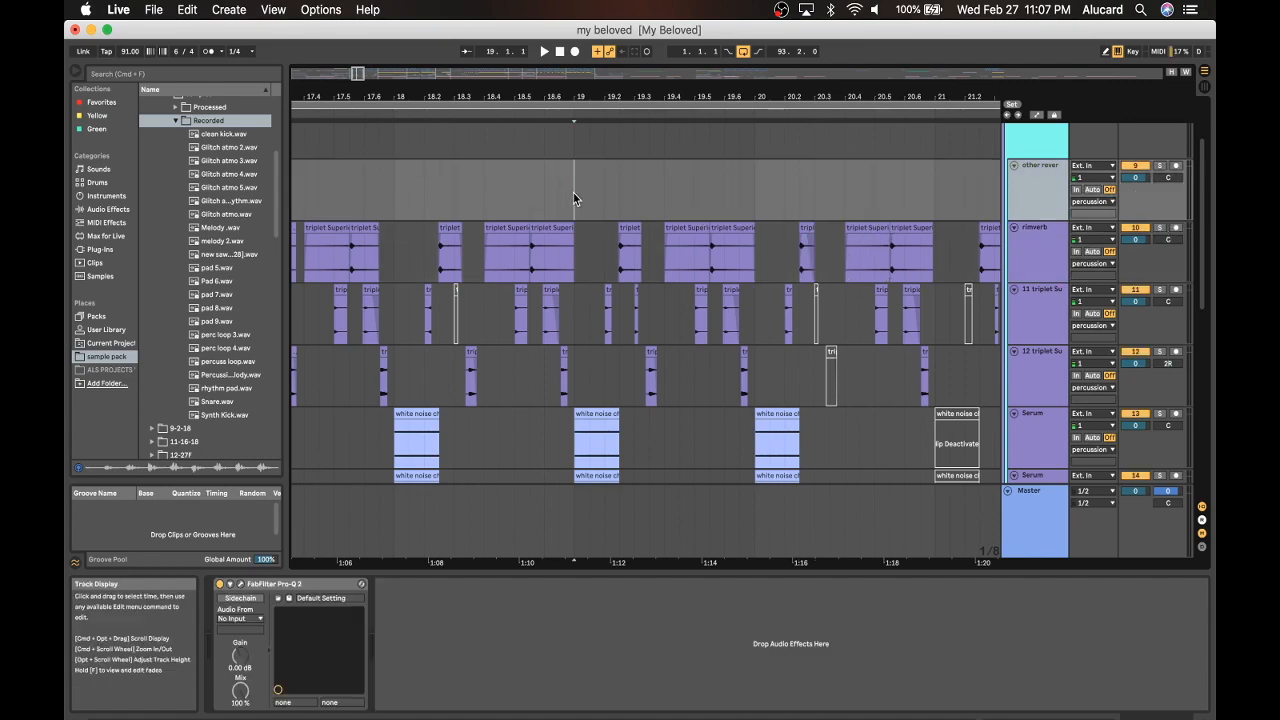
key(space)
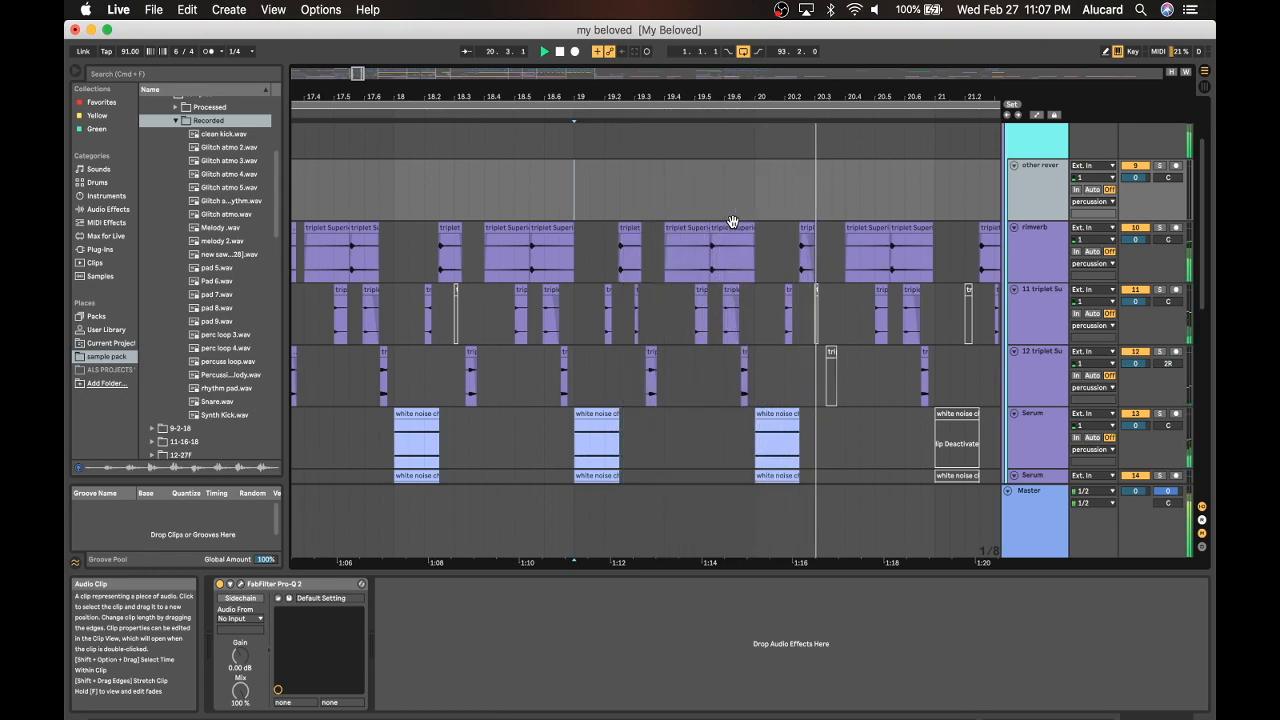
click(807, 255)
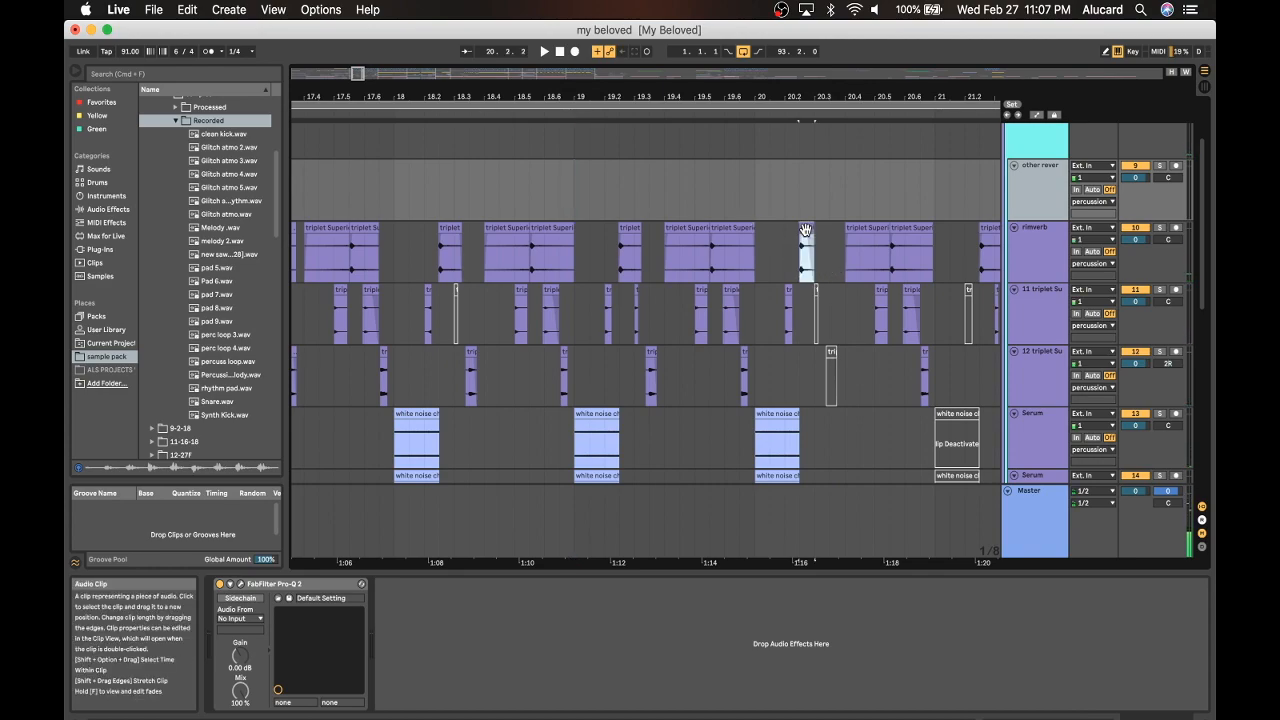
On the other reverb track, mark the gap following bar 20's short rimverb clip, and set the insert marker at that clip's start.
scroll(782, 200, right, 2)
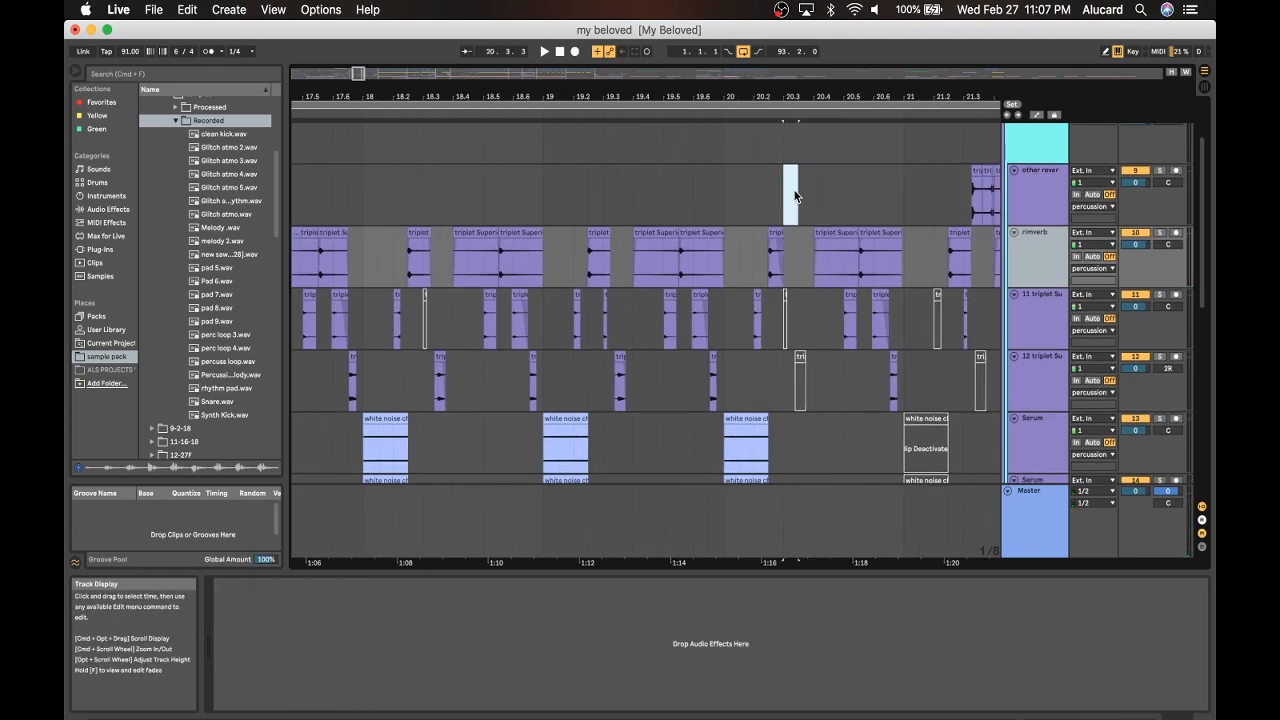
click(812, 192)
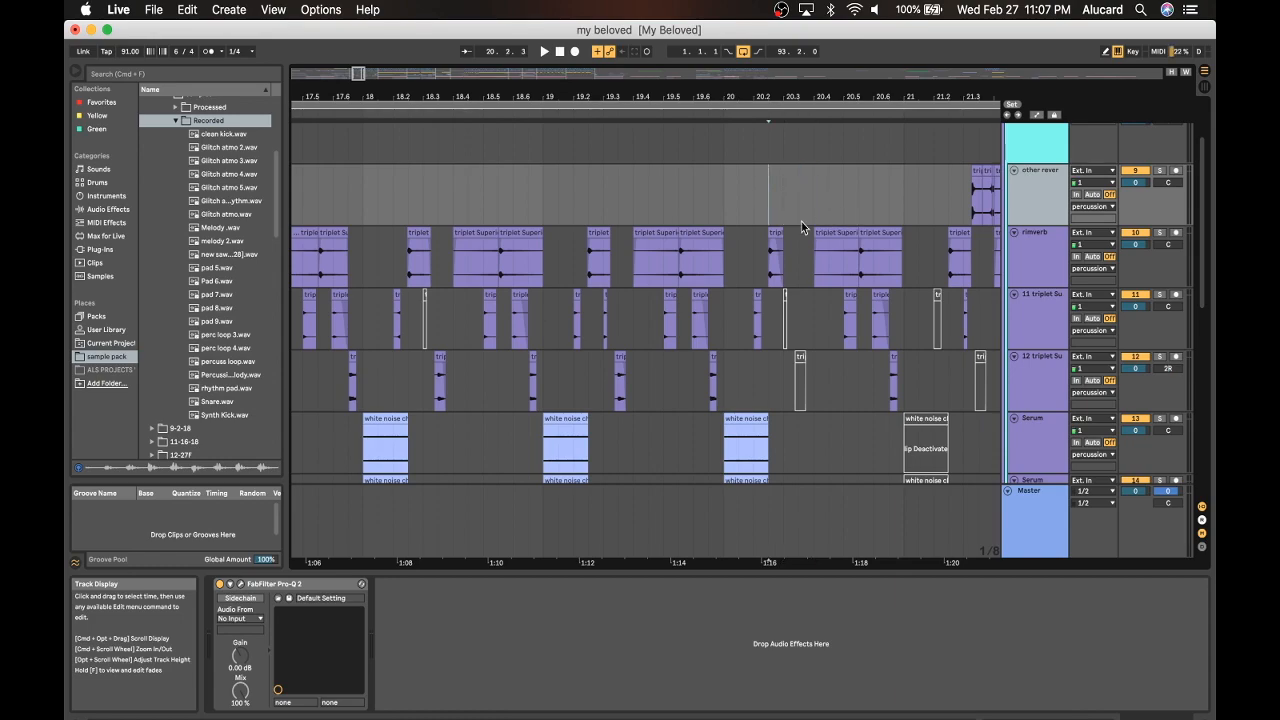
drag(775, 88, 775, 93)
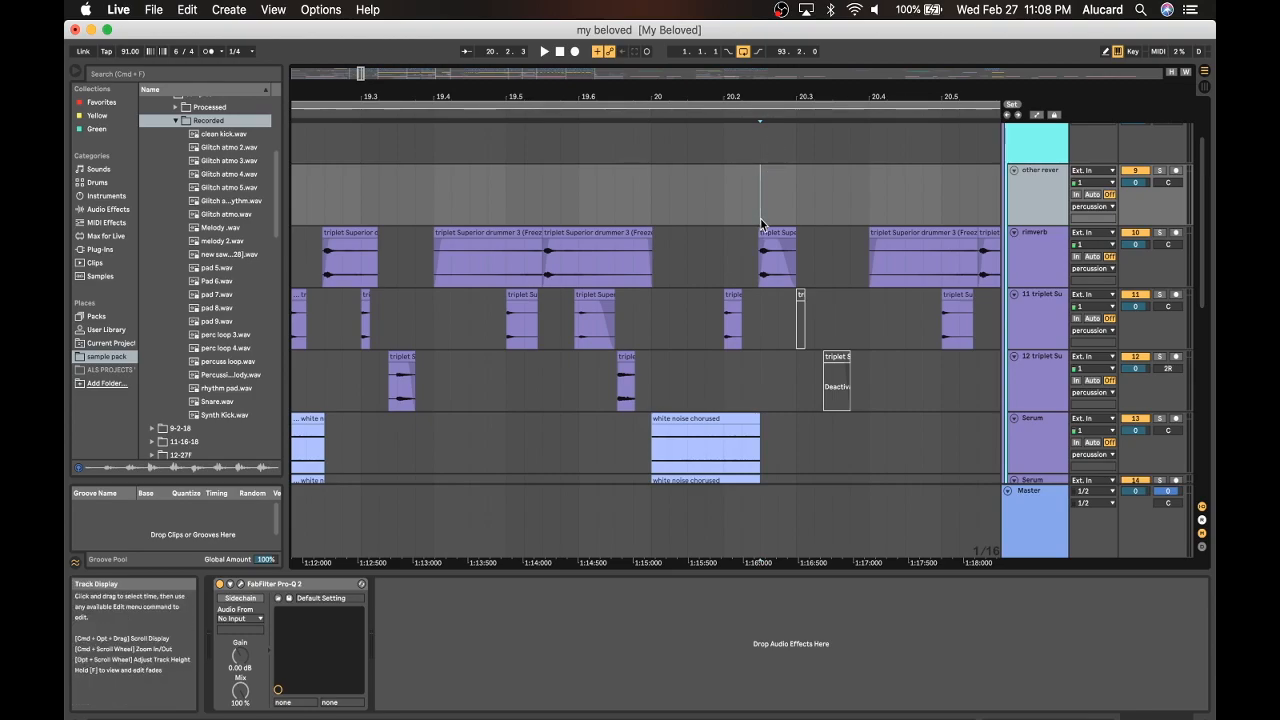
Examine which percussion, Superior Drummer, bass and synth clips play or are deactivated around bar 20.
scroll(760, 218, down, 3)
scroll(761, 224, up, 3)
scroll(761, 224, right, 3)
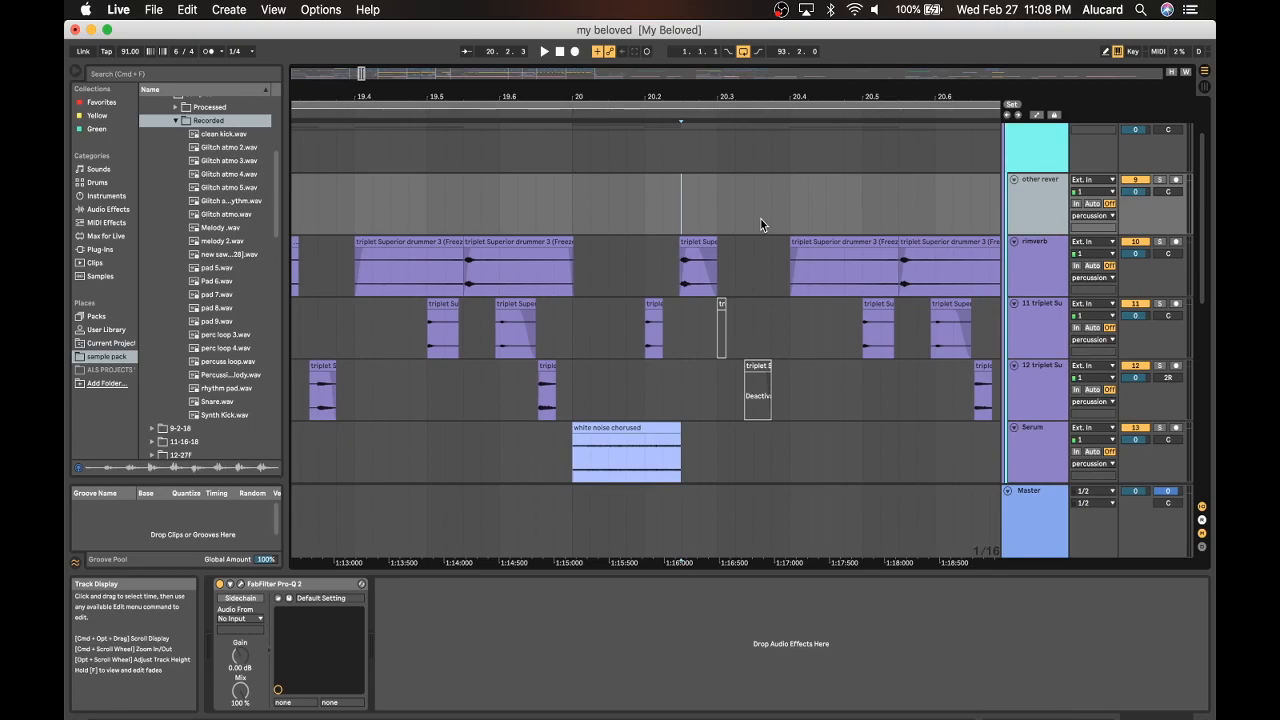
scroll(704, 197, down, 10)
scroll(704, 197, right, 1)
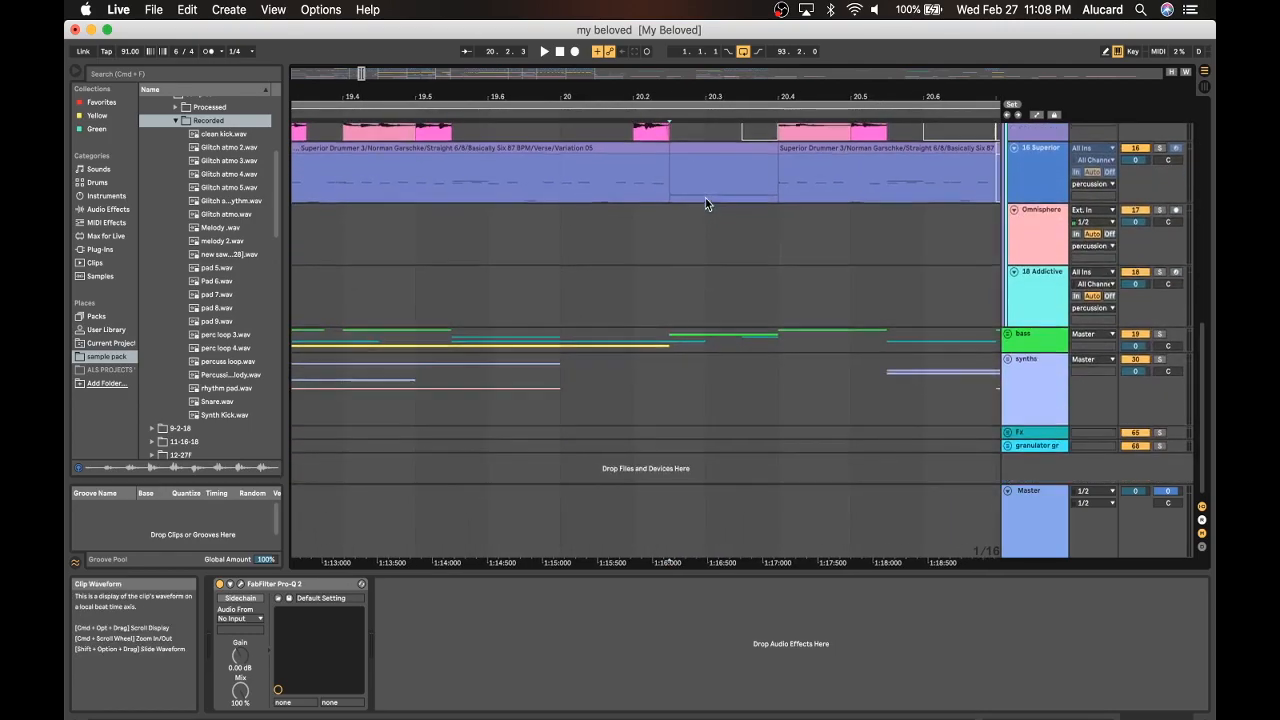
scroll(706, 204, up, 4)
scroll(706, 204, right, 1)
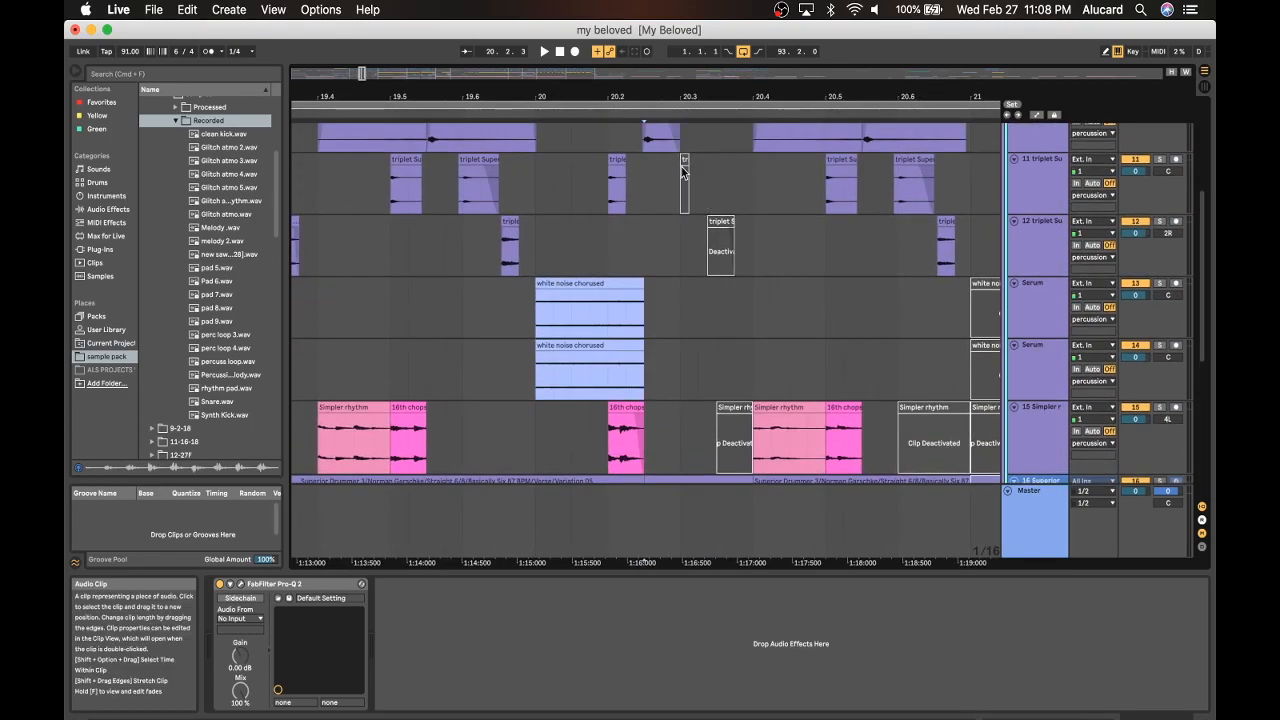
Play the full arrangement from 20.3 with the drum group selected.
scroll(722, 354, up, 7)
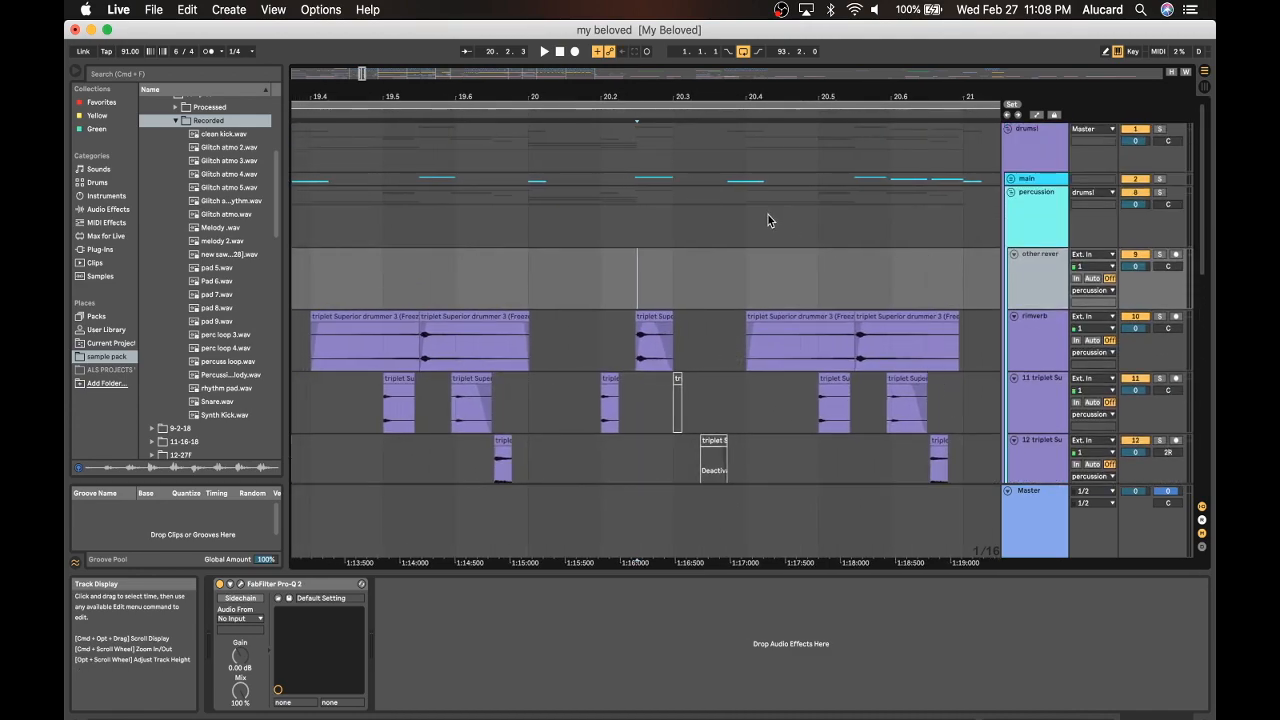
click(671, 157)
key(space)
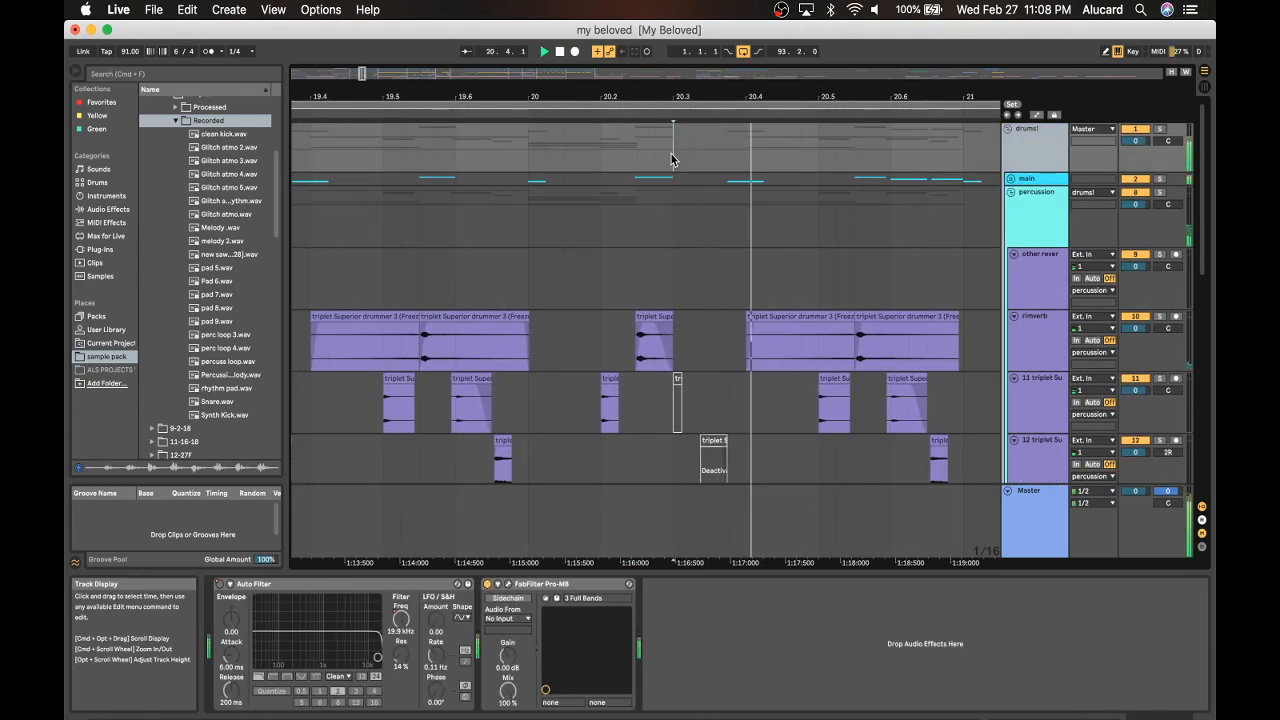
Select the Superior Drummer segment from about 20.2 to 20.4, solo its track and audition it.
scroll(671, 157, down, 10)
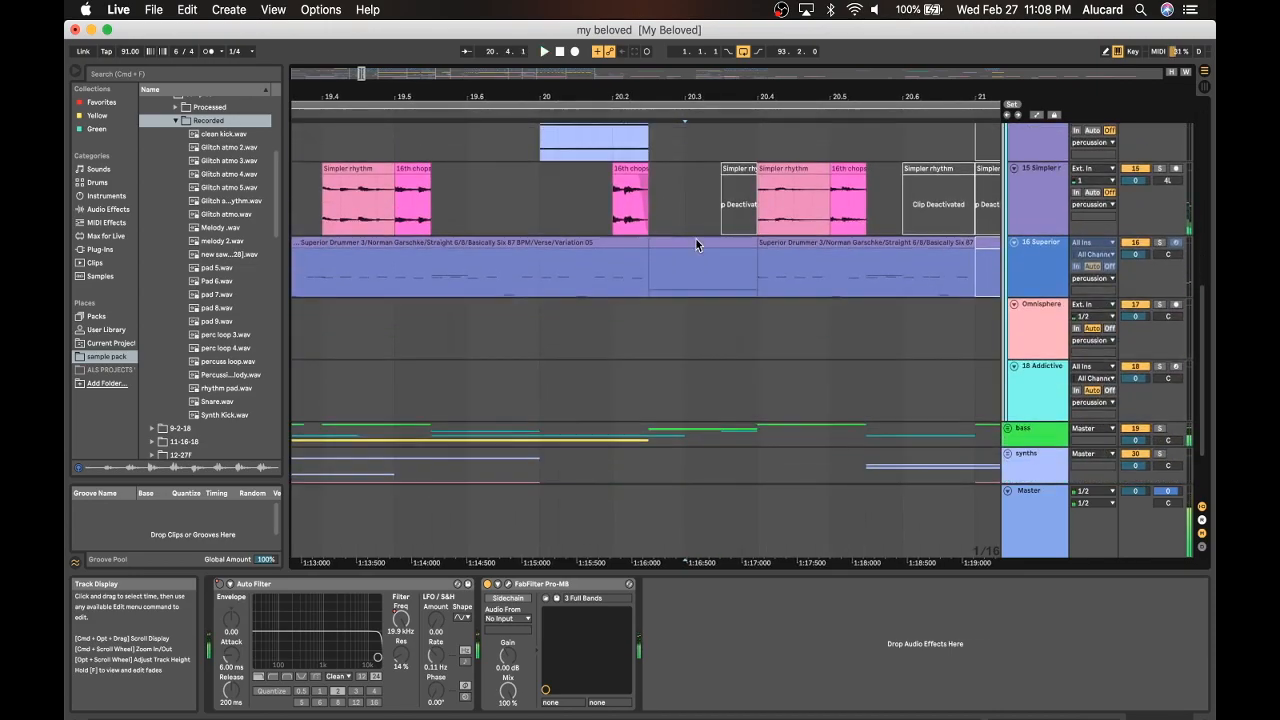
click(696, 239)
scroll(696, 239, up, 2)
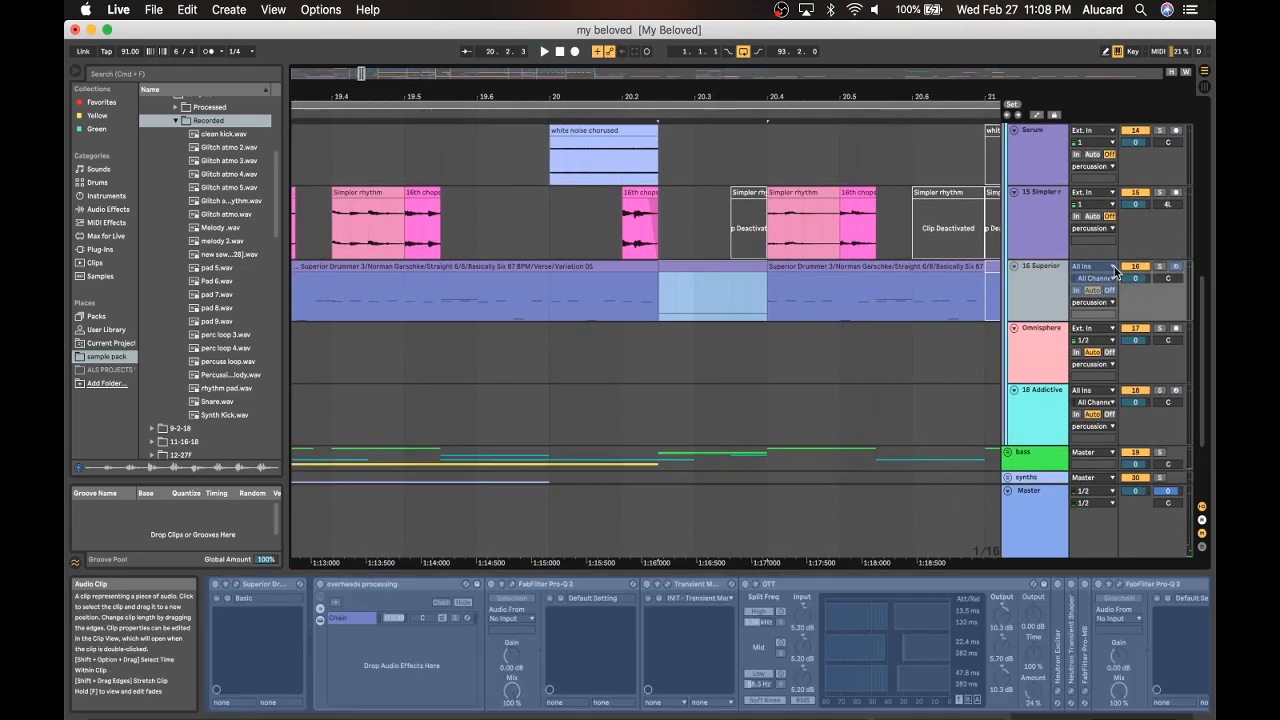
click(1159, 267)
key(space)
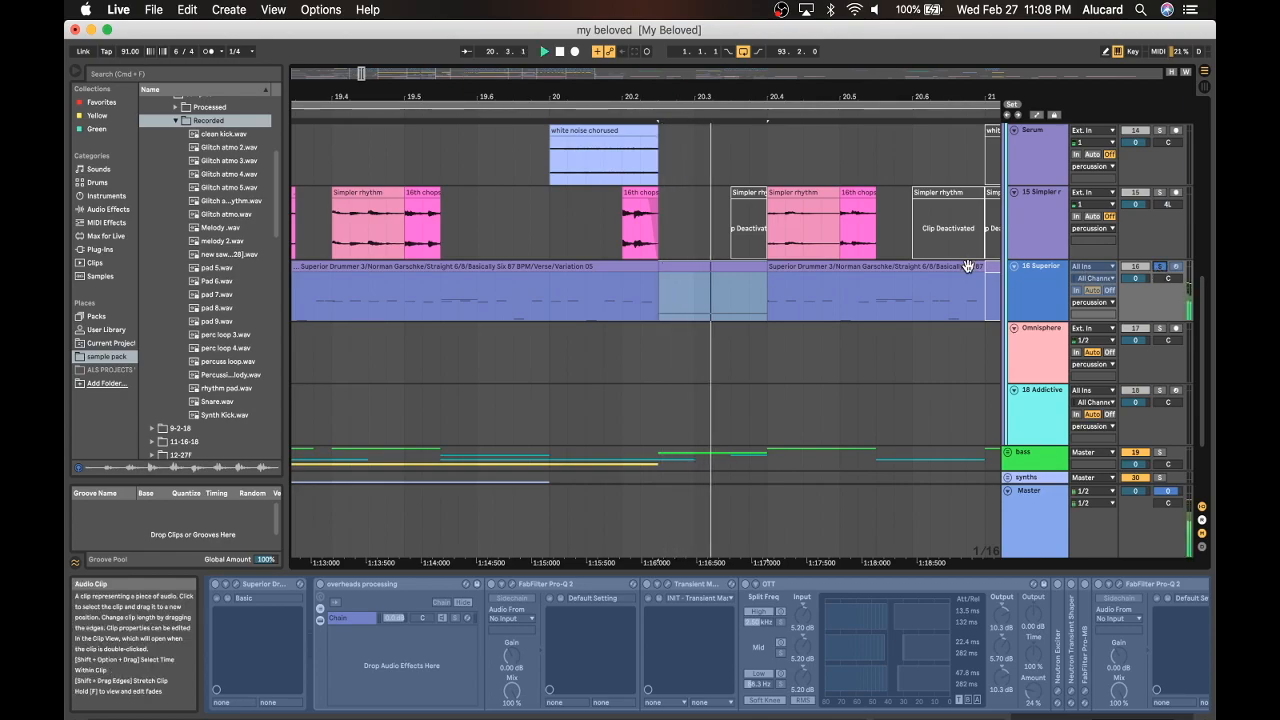
key(space)
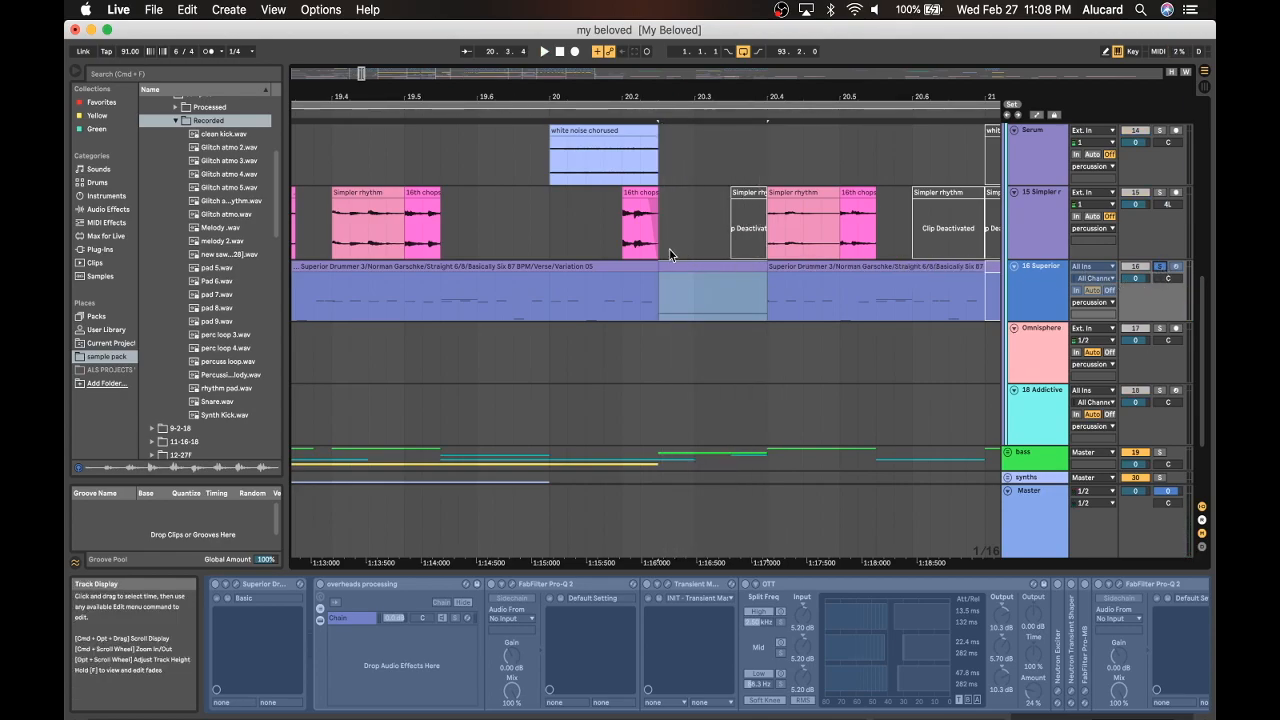
Audition the selected Superior Drummer segment, unsolo its track and play the same passage with the full arrangement.
key(space)
key(space)
click(1160, 268)
key(space)
scroll(734, 300, up, 5)
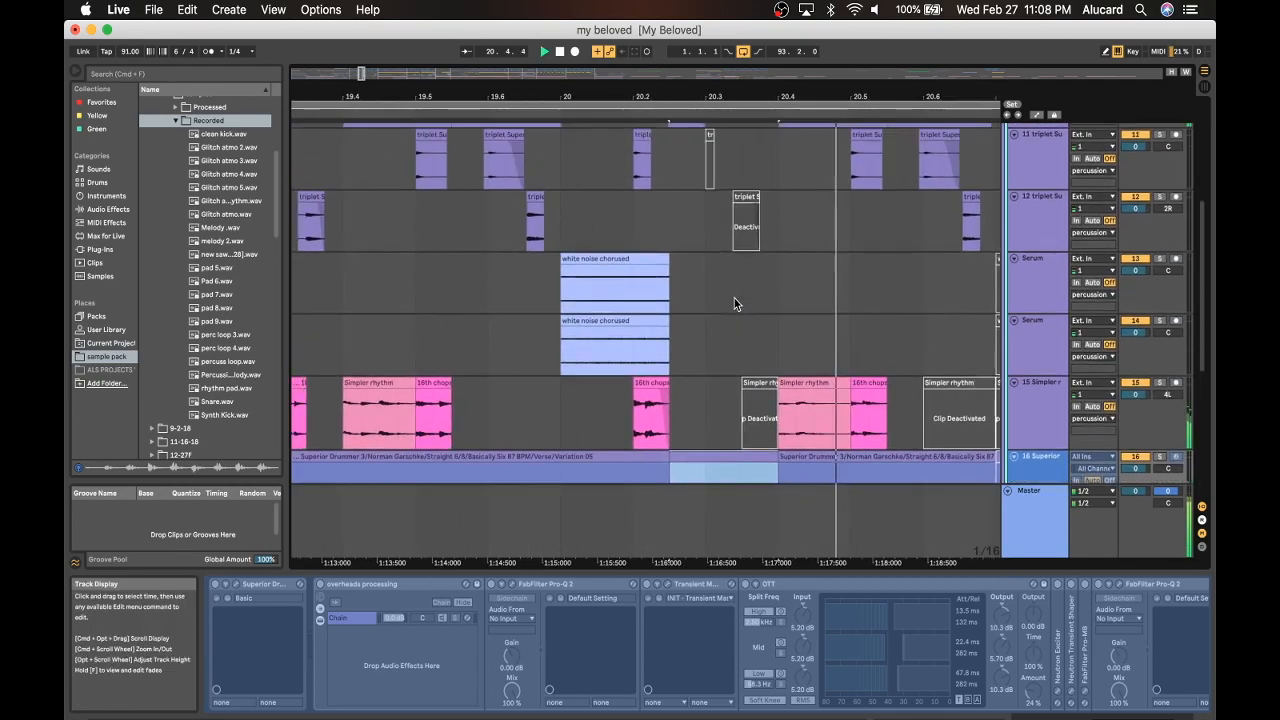
scroll(734, 303, up, 1)
key(space)
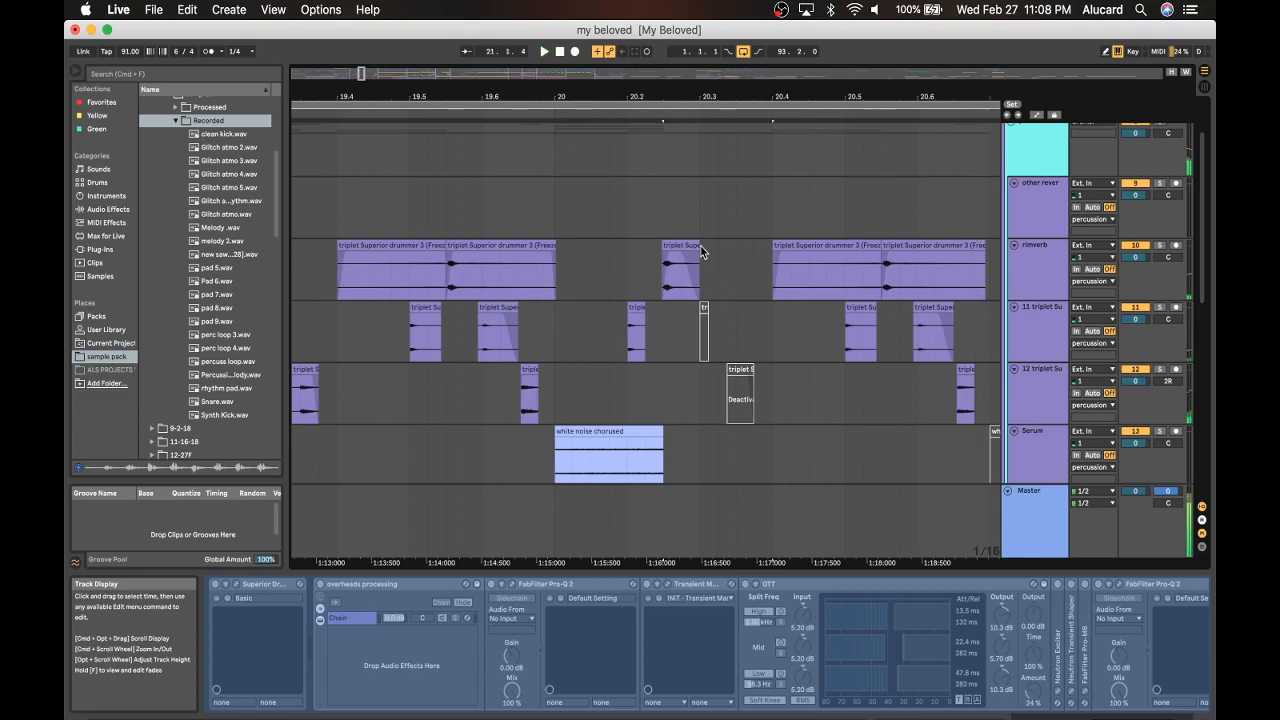
On the other reverb track, place the insert marker at 20.3, where the short rimverb clip ends, and mark the gap after it.
click(632, 203)
scroll(630, 201, right, 3)
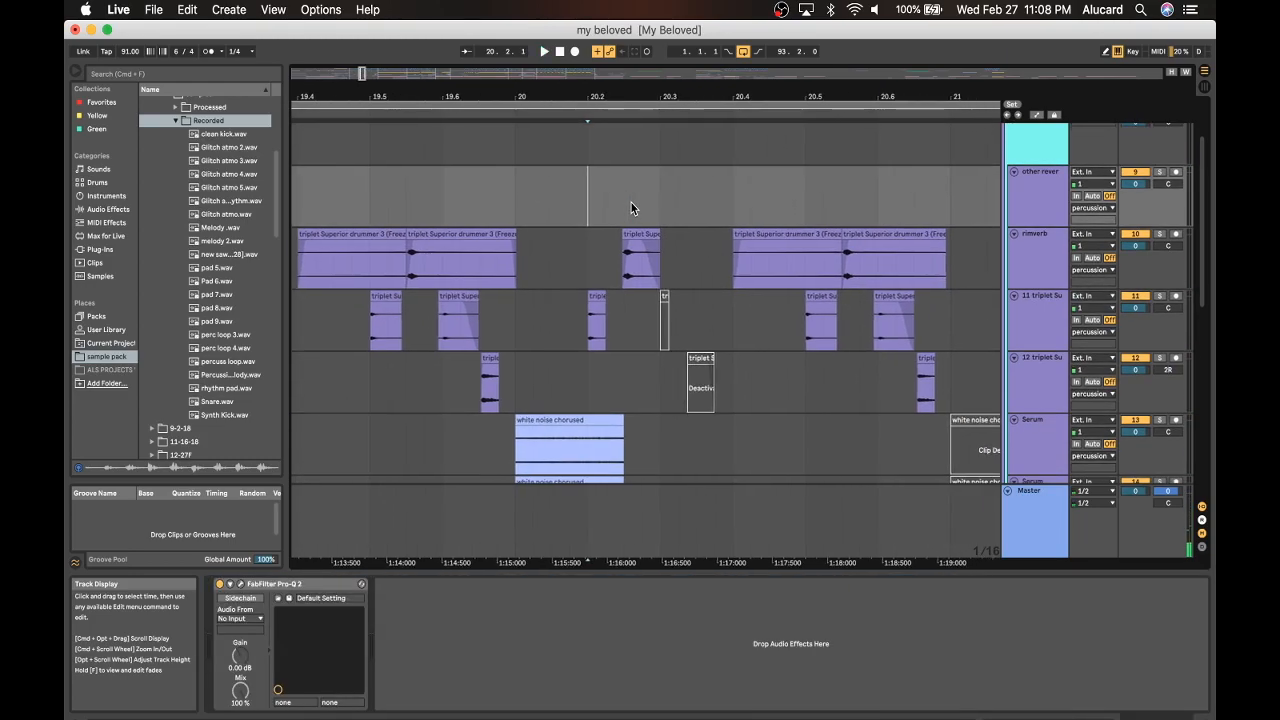
click(652, 198)
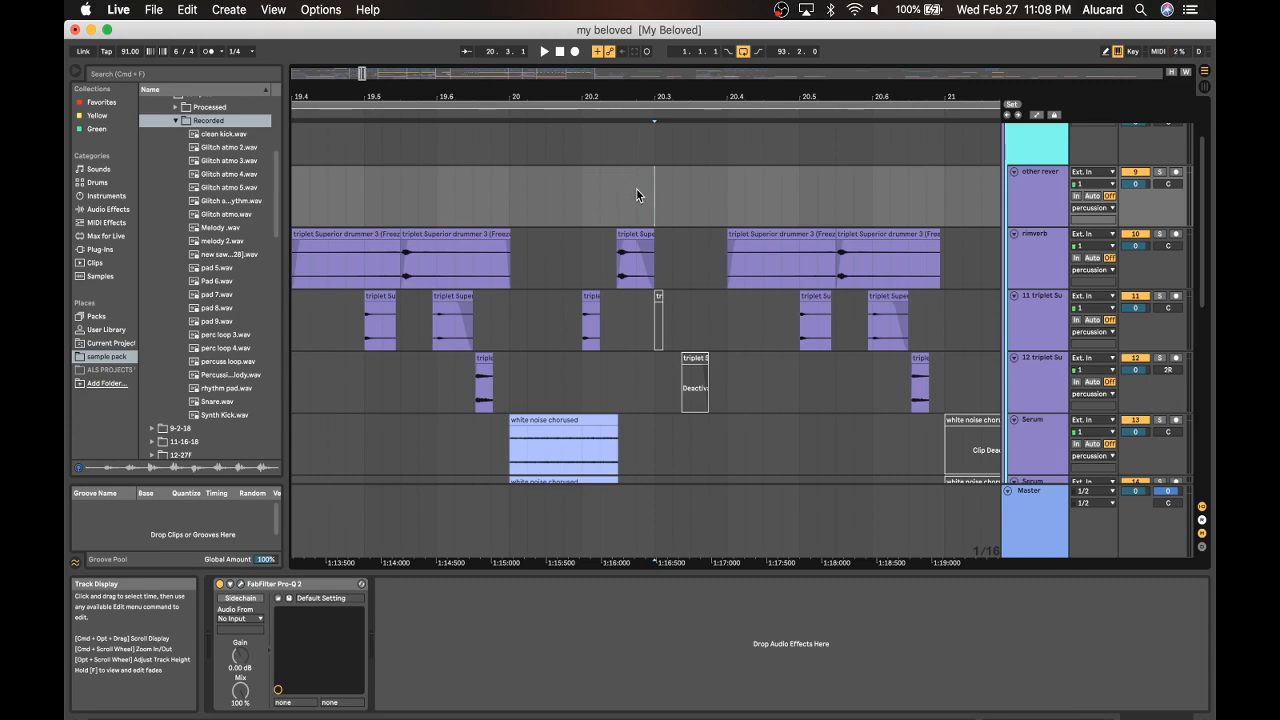
scroll(638, 193, right, 2)
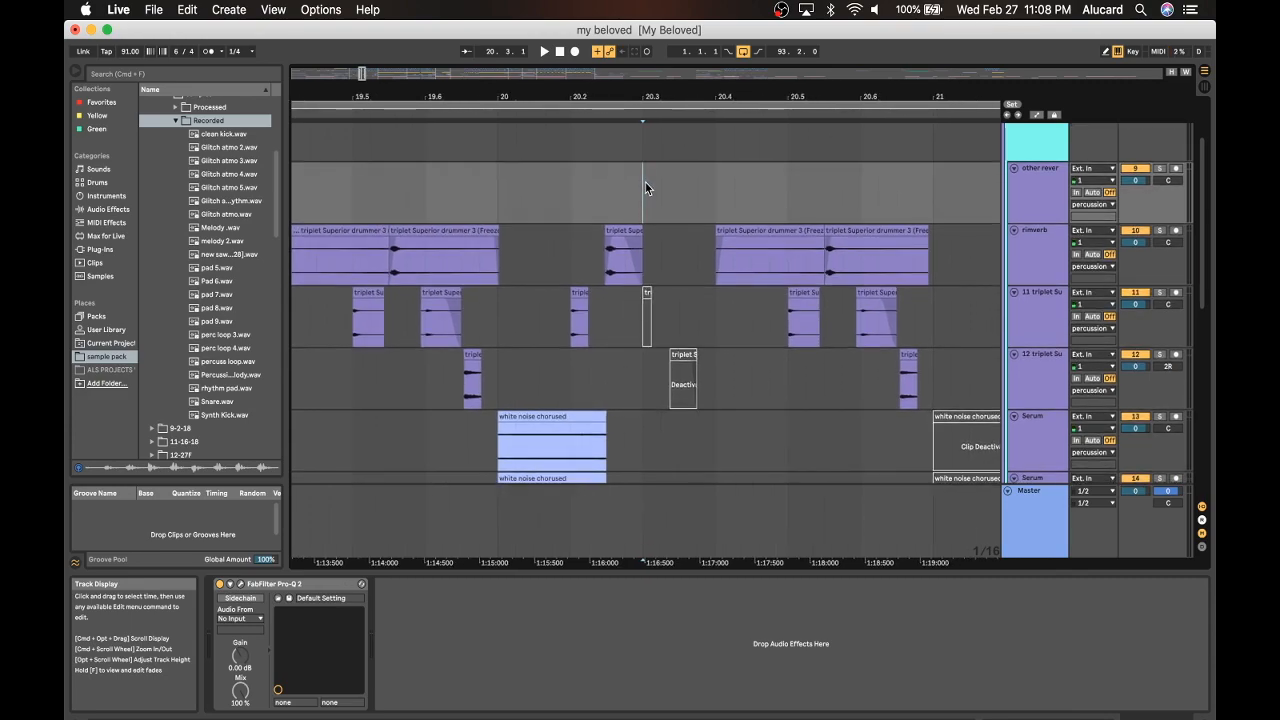
drag(643, 187, 661, 190)
click(642, 180)
Deactivate the Superior Drummer clip segment between about 20.2 and 20.4, and play the arrangement from early in bar 20.
scroll(718, 181, down, 10)
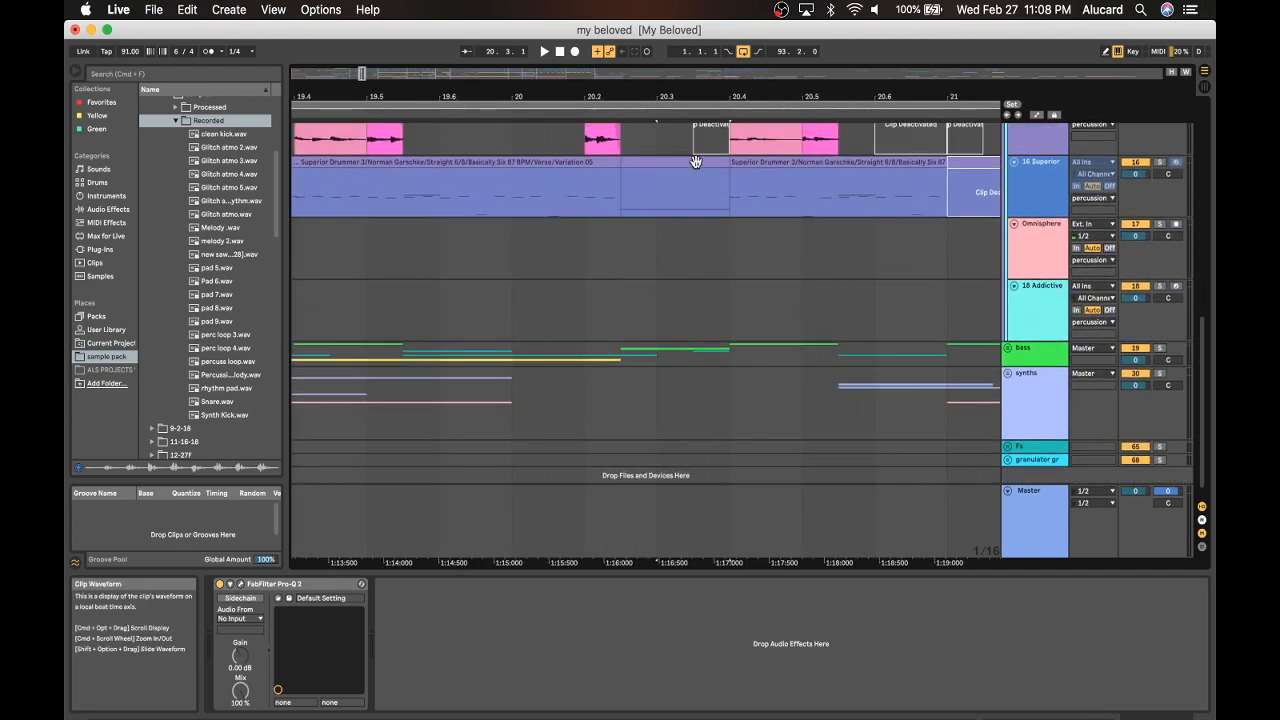
click(692, 161)
scroll(676, 168, up, 5)
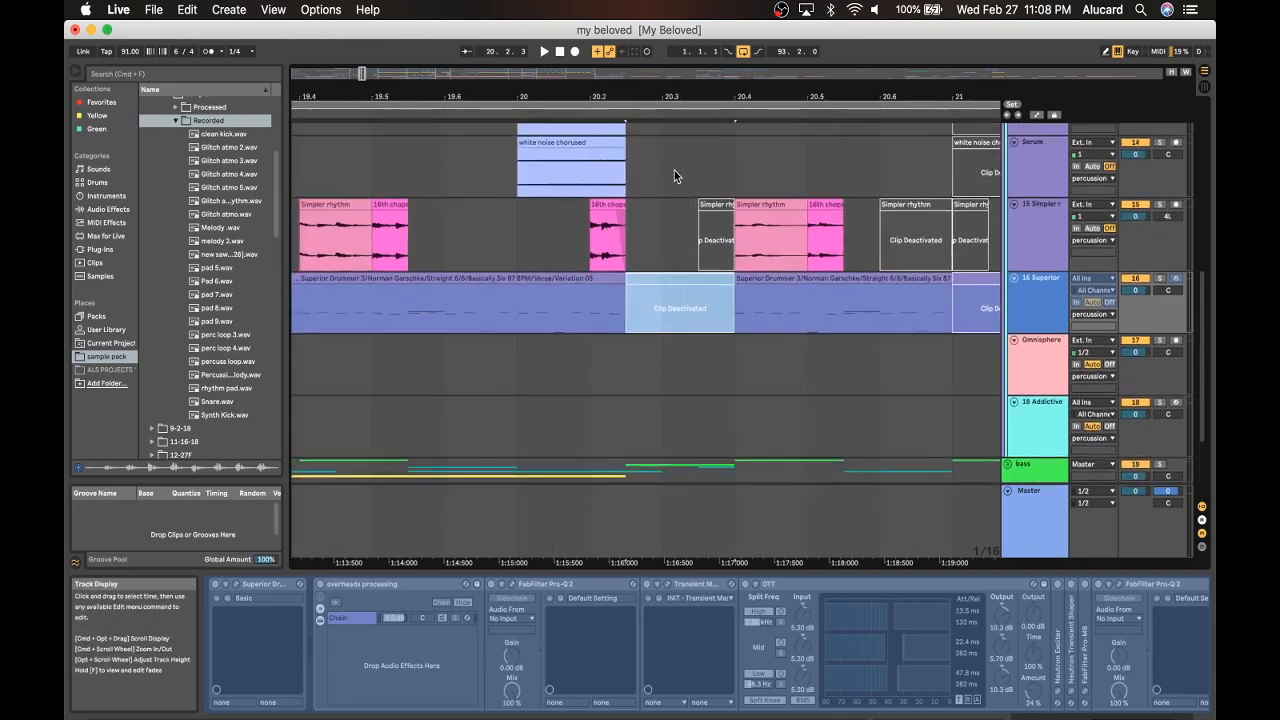
click(565, 285)
key(space)
key(space)
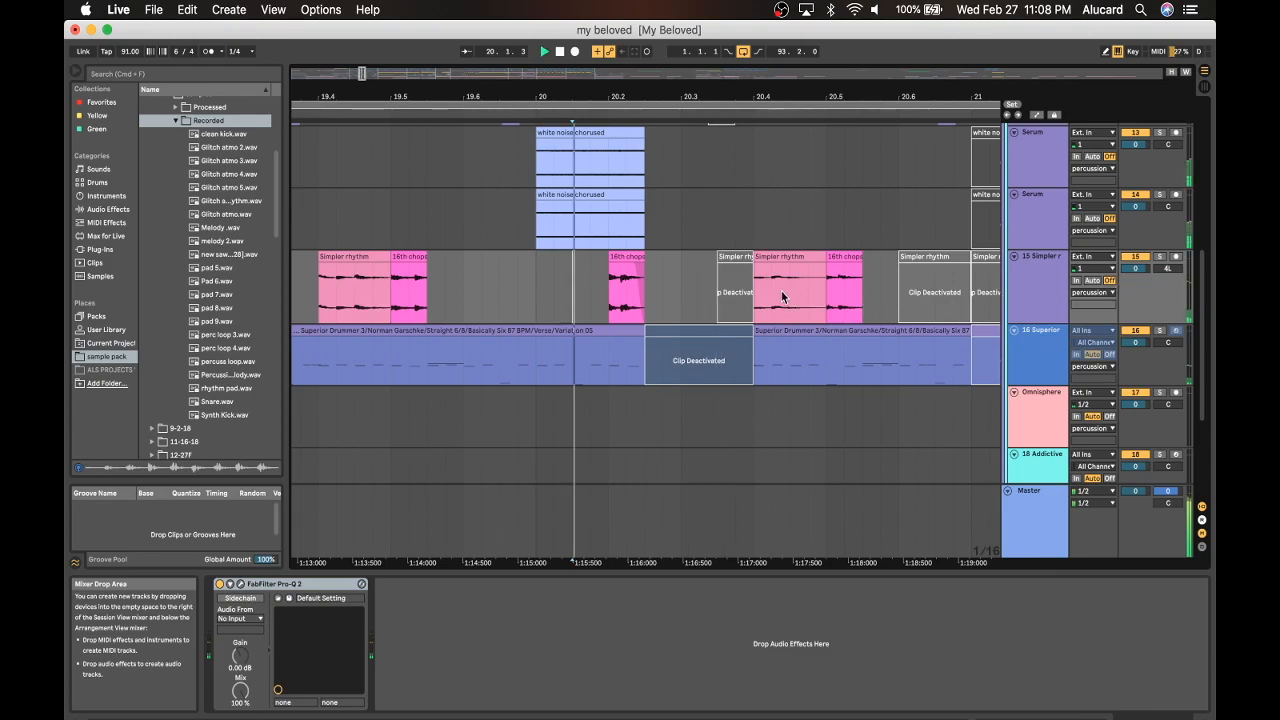
Select the short rimverb clip just before 20.3 and play the arrangement from early in bar 20 on the other reverb track.
scroll(781, 290, up, 10)
click(675, 315)
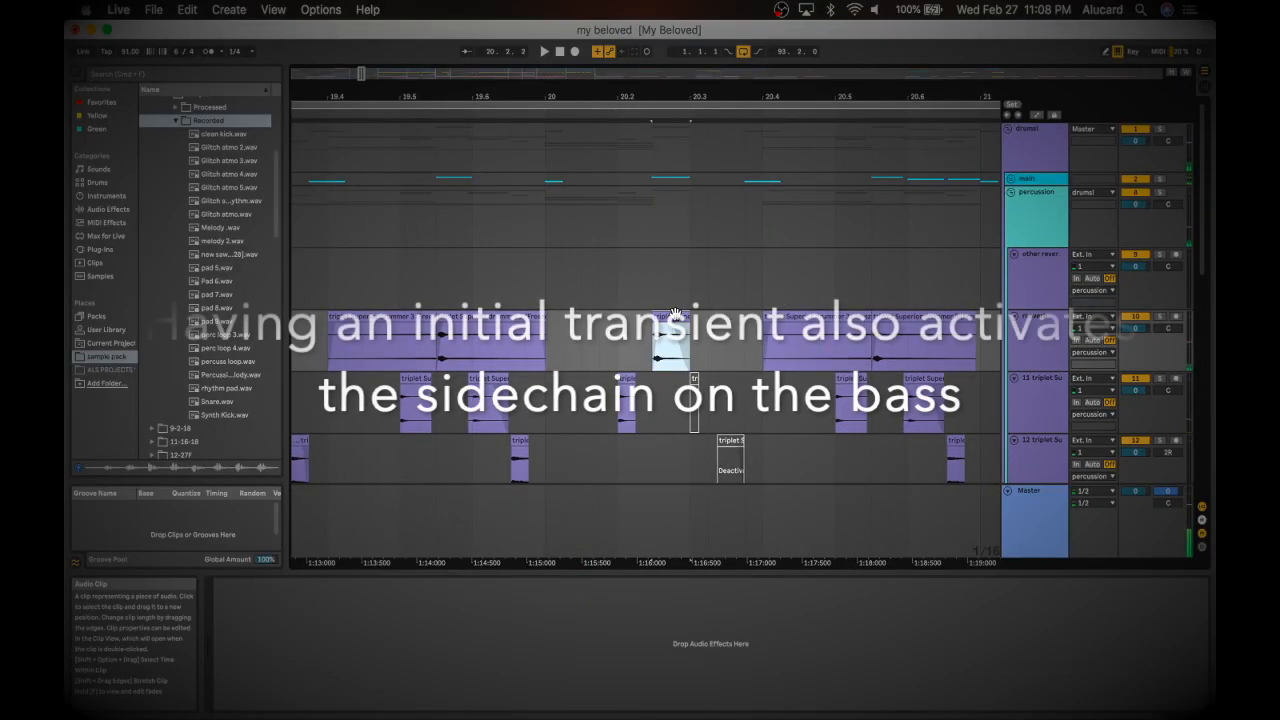
click(581, 275)
key(space)
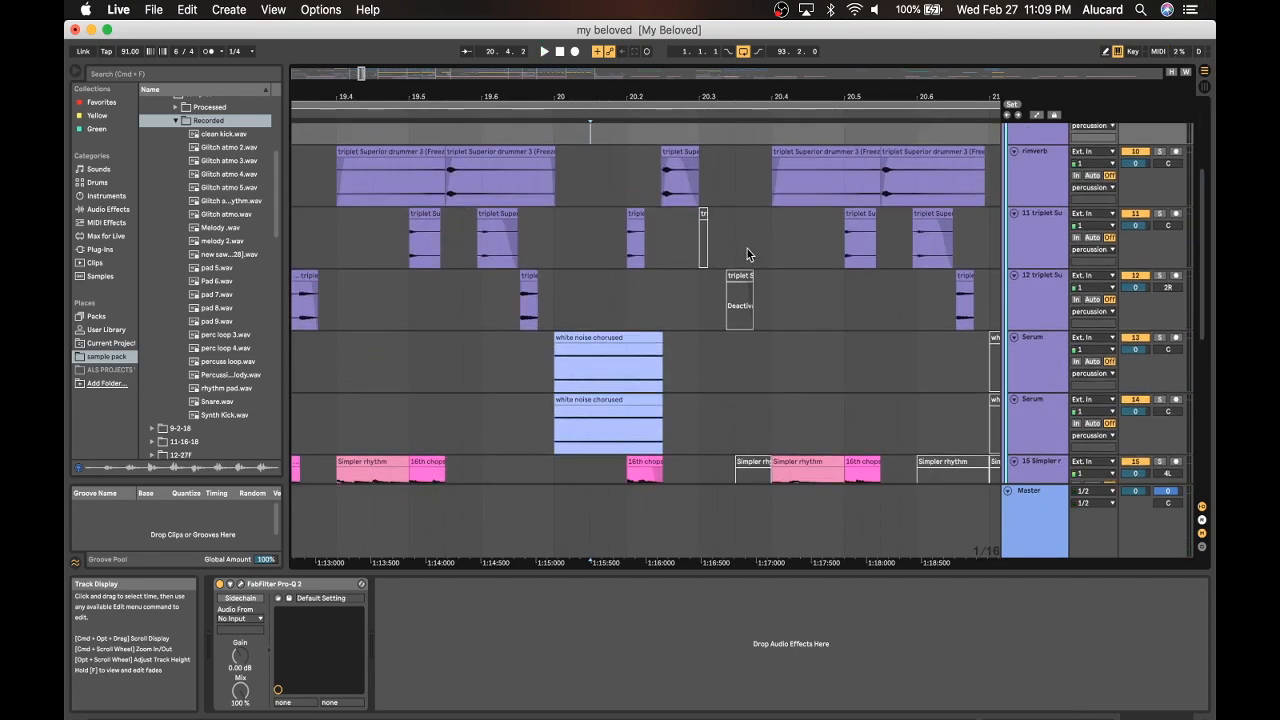
Select the percussion group at the start of the short rimverb clip in bar 20 and play from there.
scroll(747, 249, up, 3)
scroll(747, 249, up, 2)
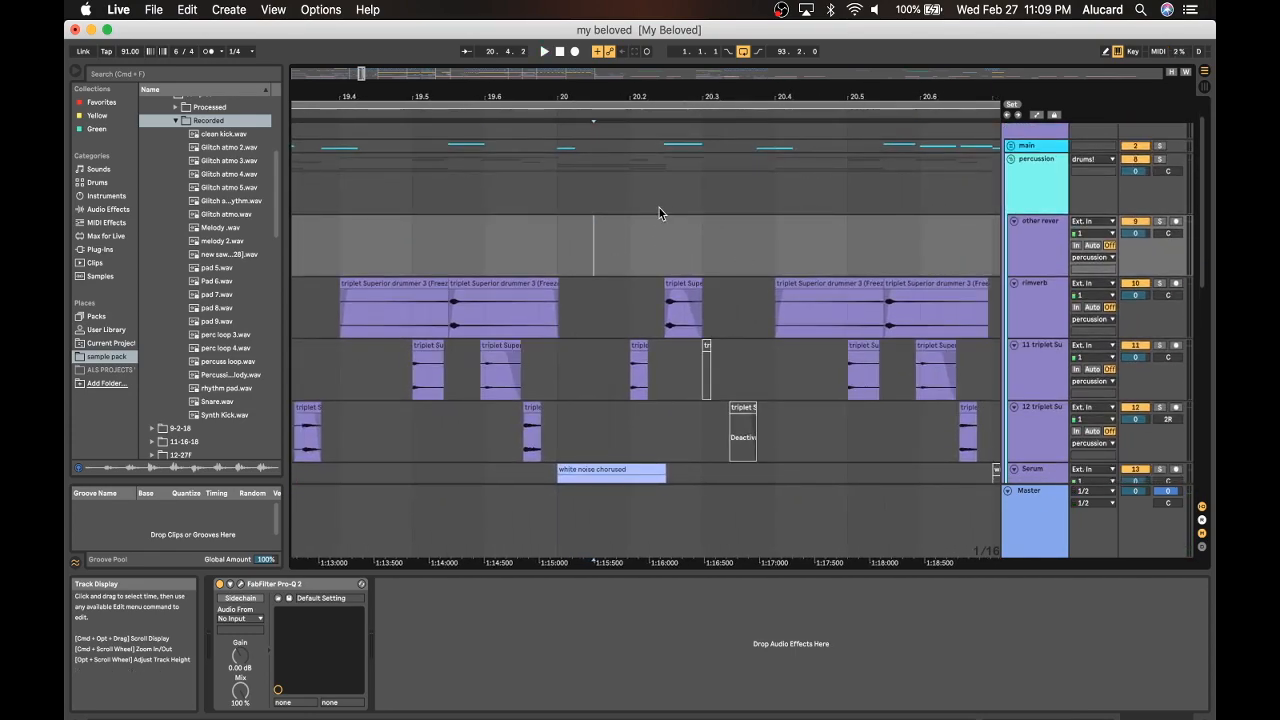
click(660, 195)
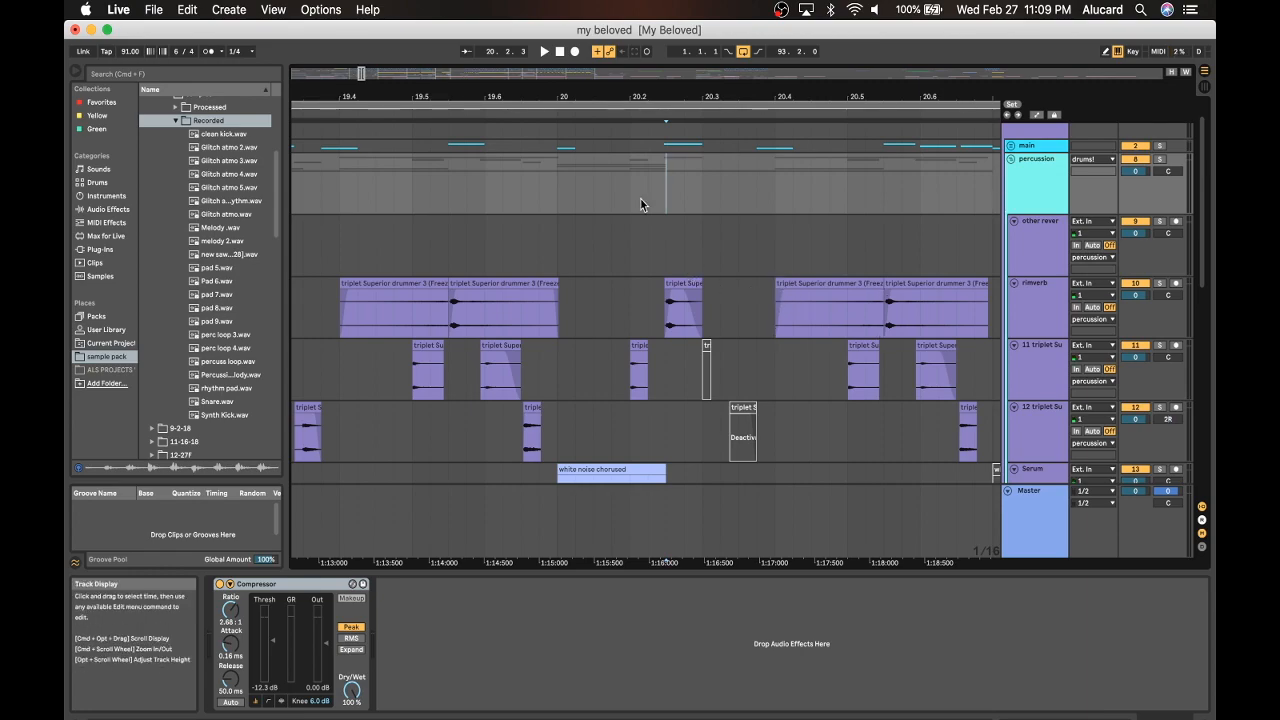
key(space)
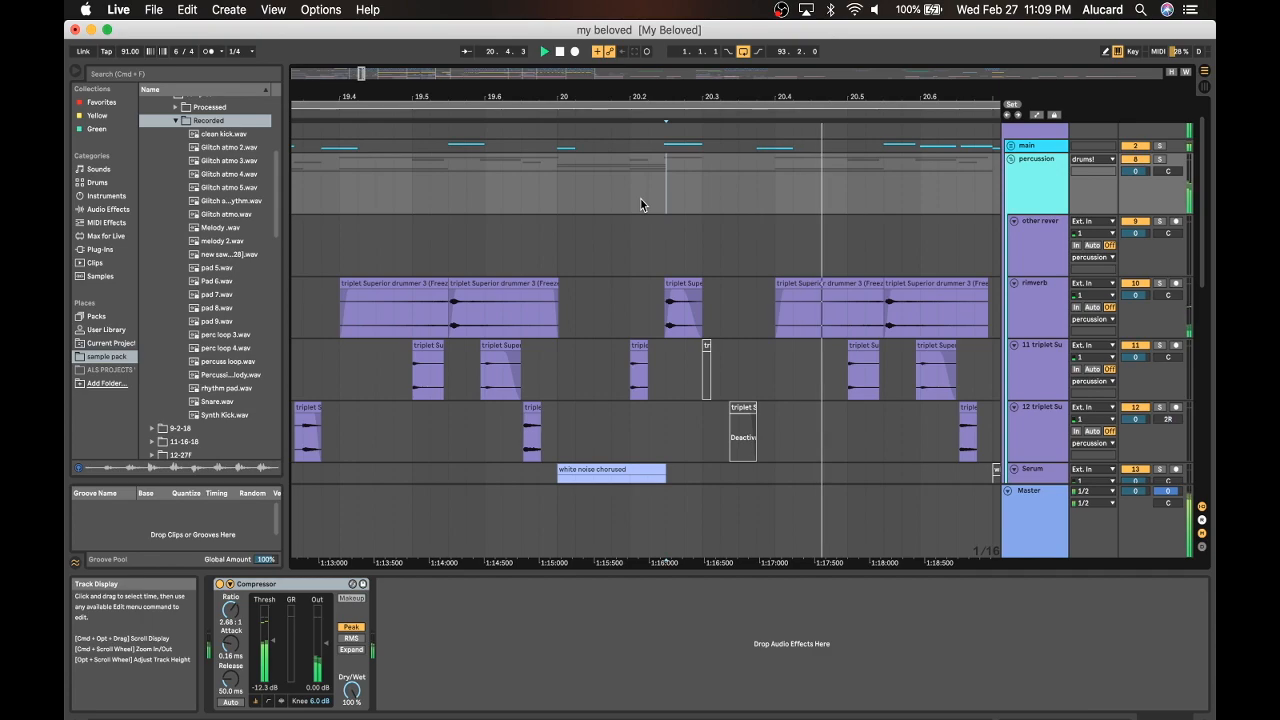
scroll(708, 177, down, 2)
scroll(708, 177, up, 1)
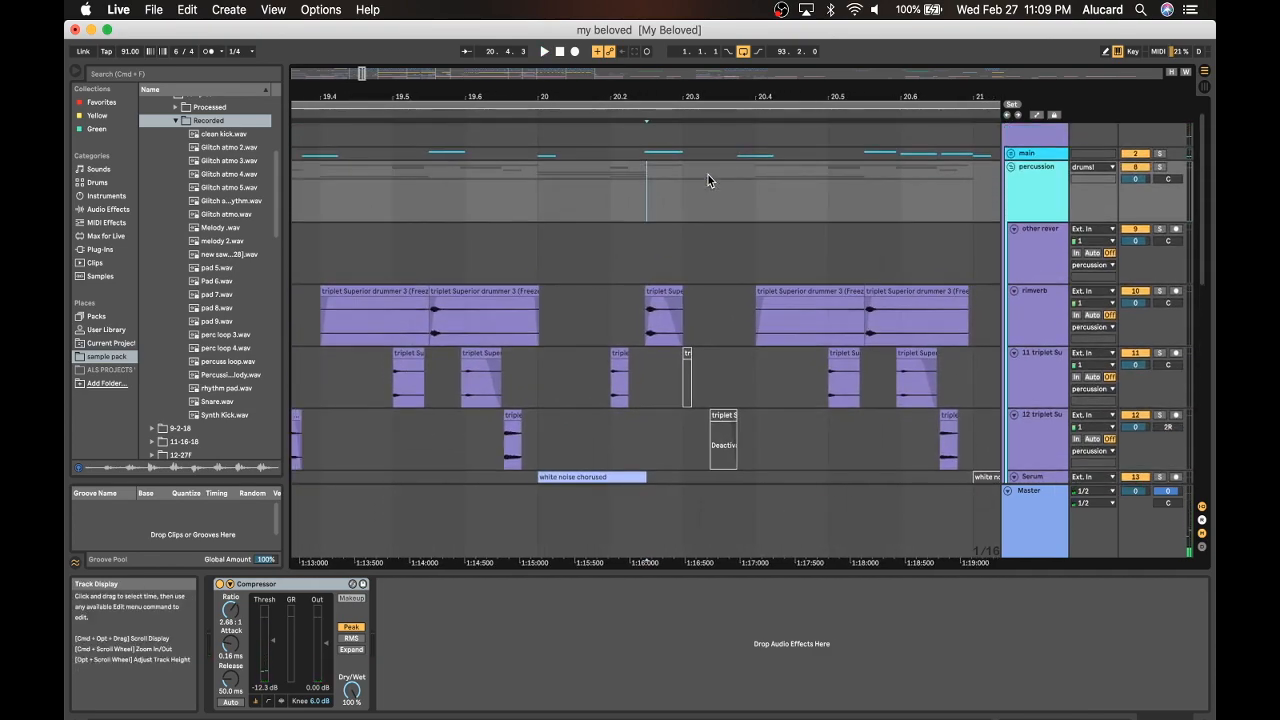
Unfold the main drum group and mark the span around the rim hit near 20.3.
click(1010, 157)
scroll(829, 223, down, 2)
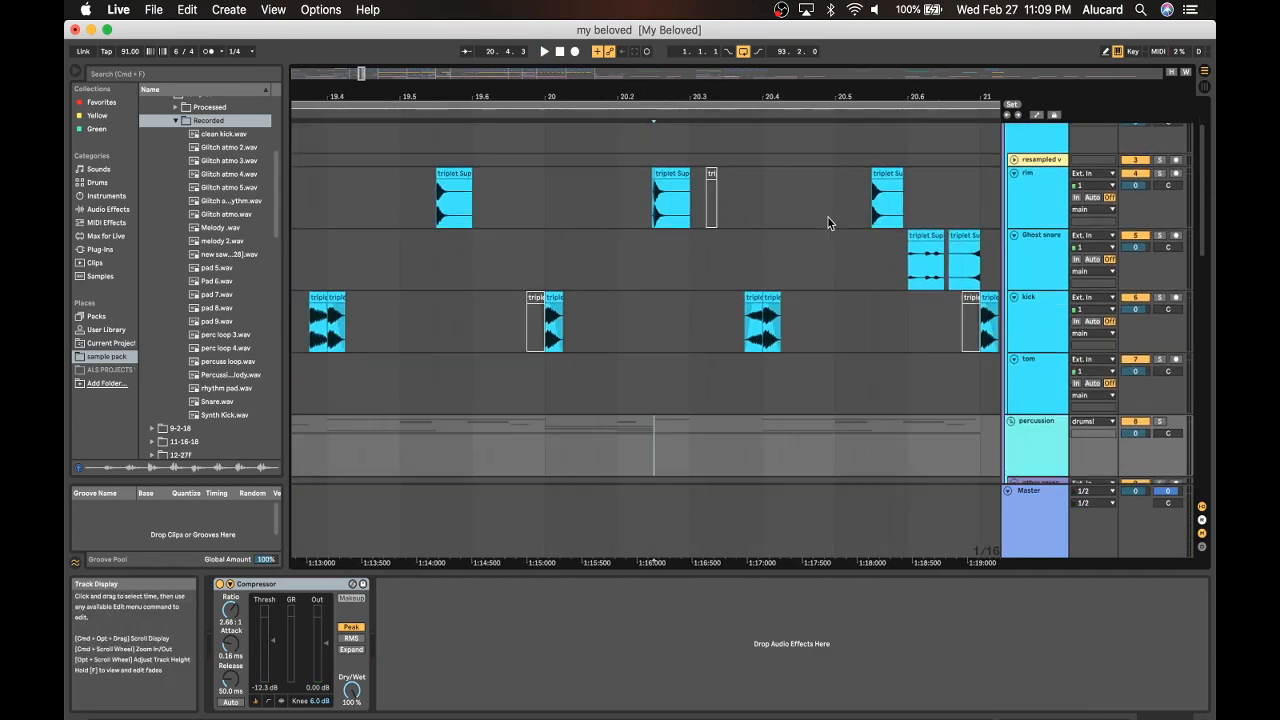
drag(645, 224, 730, 225)
Select the first kick clip just before 20.4 and audition it, soloing and unsoloing the kick track during playback.
click(757, 263)
key(space)
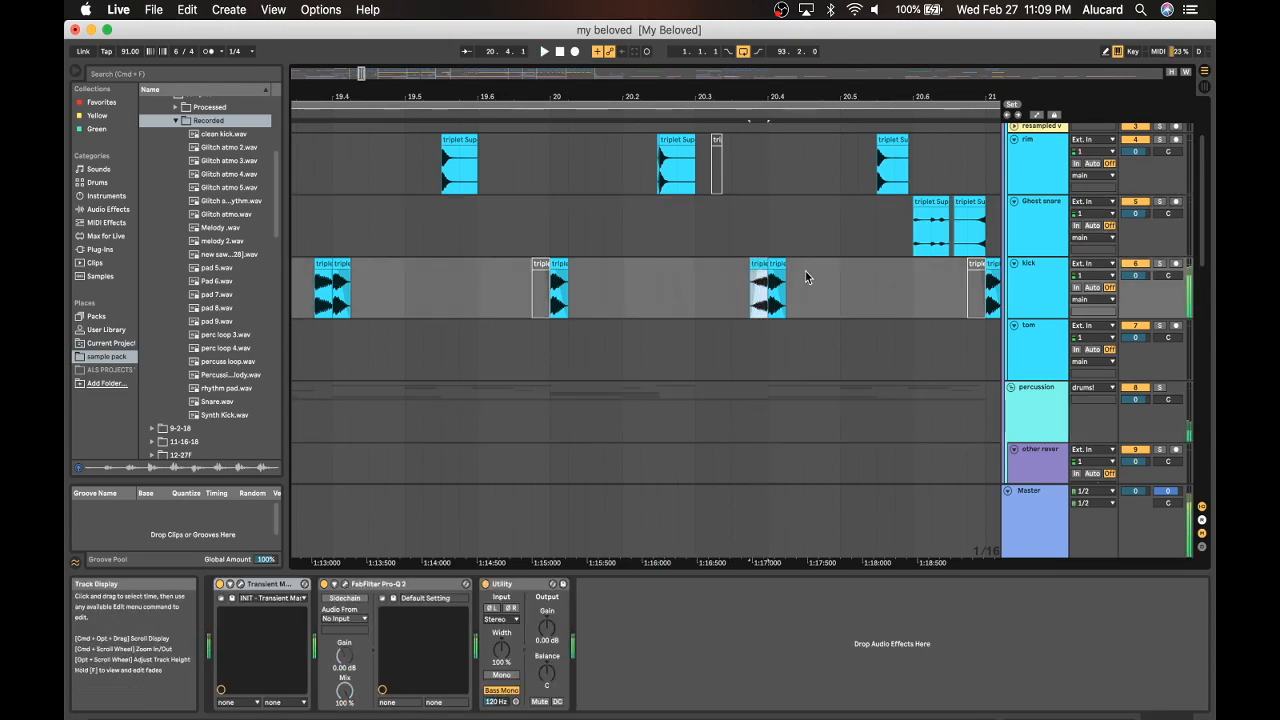
click(1160, 264)
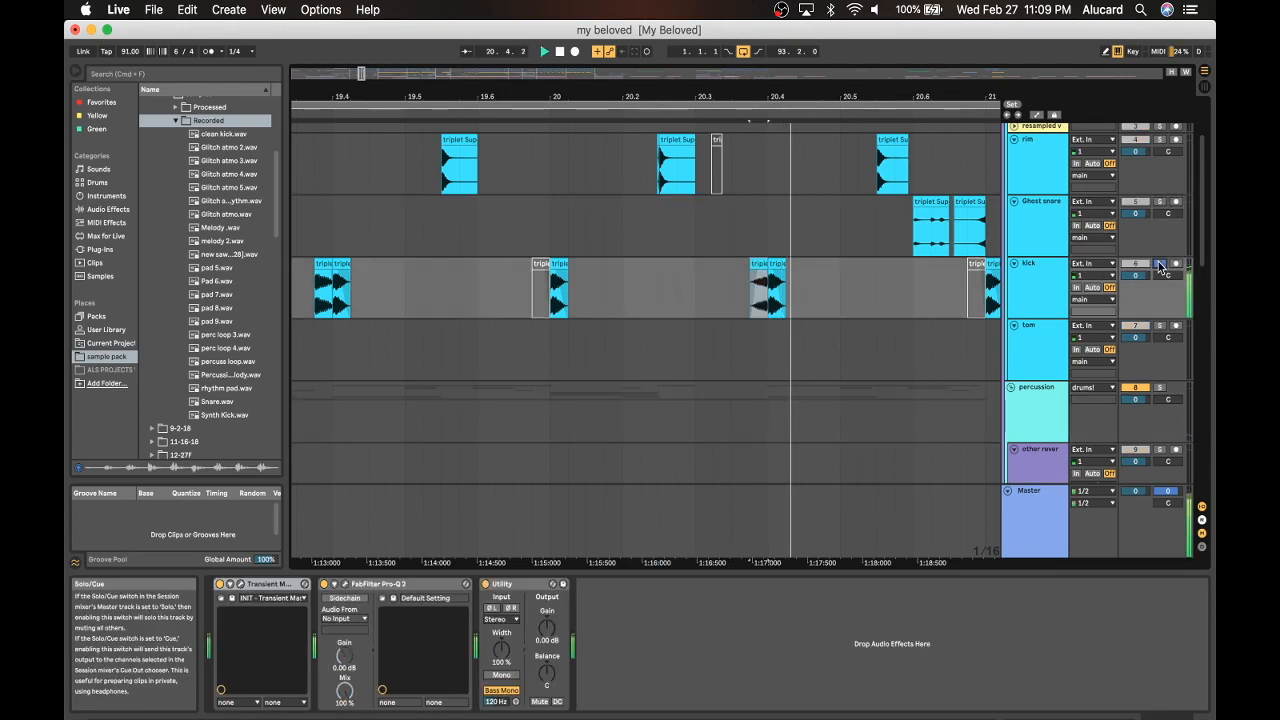
click(1160, 264)
key(space)
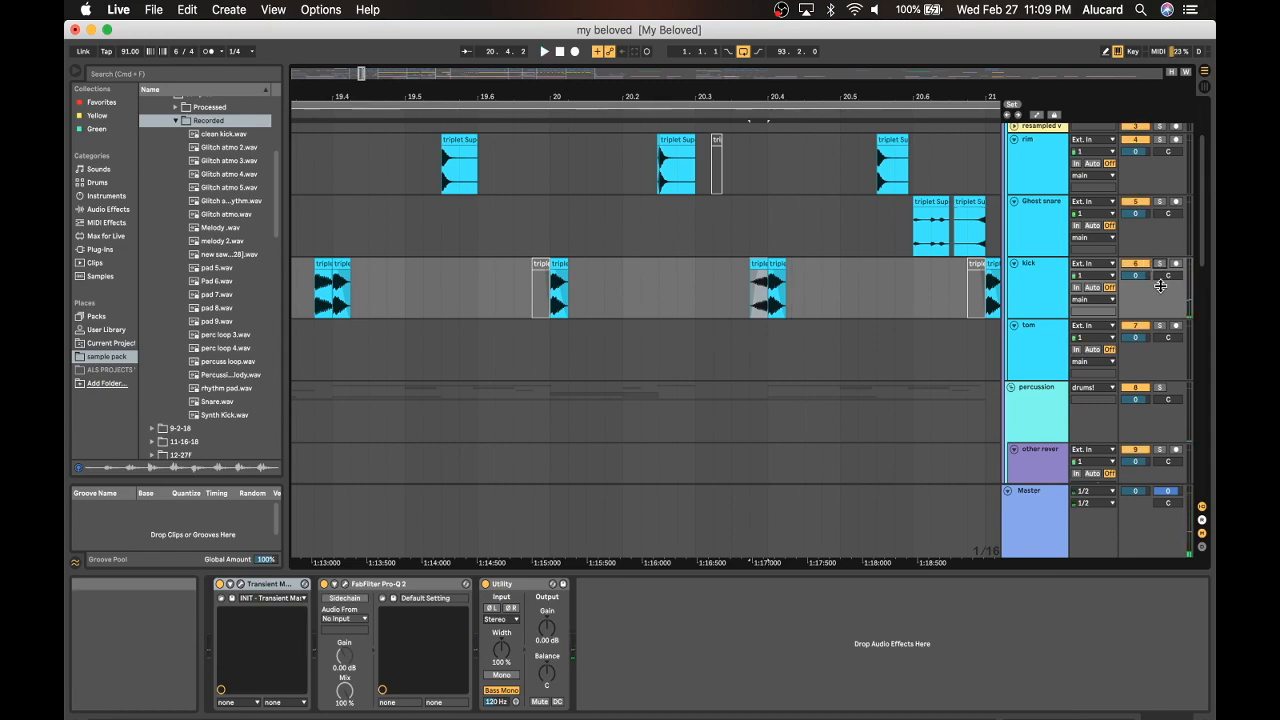
Play the full arrangement from bar 20 and follow the percussion tracks into bar 21.
click(546, 150)
key(space)
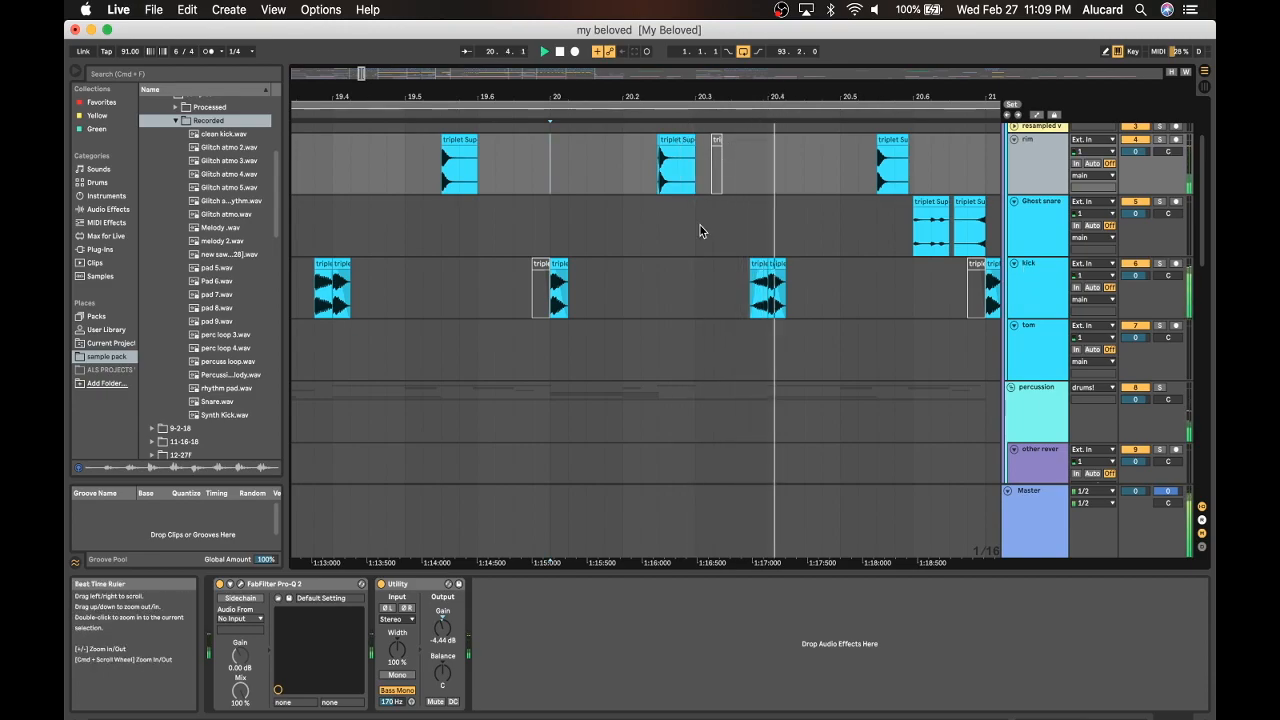
scroll(688, 291, down, 5)
scroll(688, 296, down, 2)
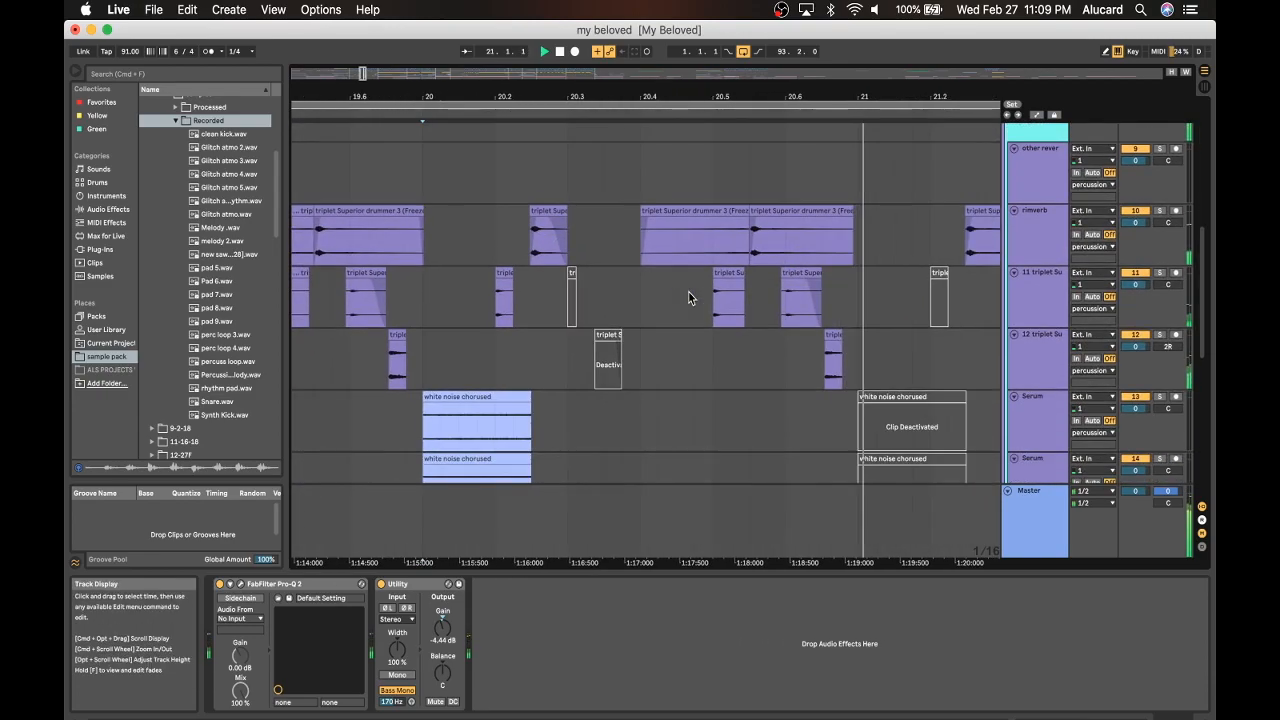
scroll(688, 296, down, 2)
key(space)
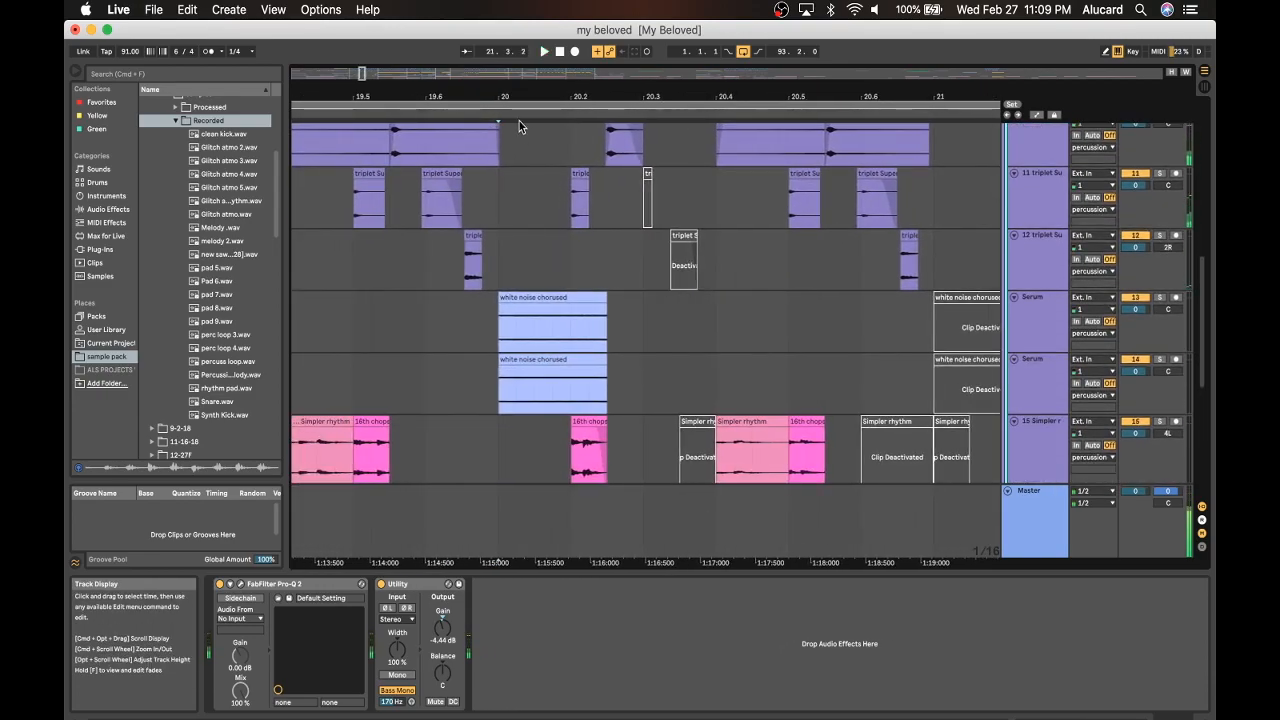
Select the rimverb track while reviewing the percussion clips around bars 18 and 19.
scroll(512, 163, down, 3)
scroll(670, 190, up, 1)
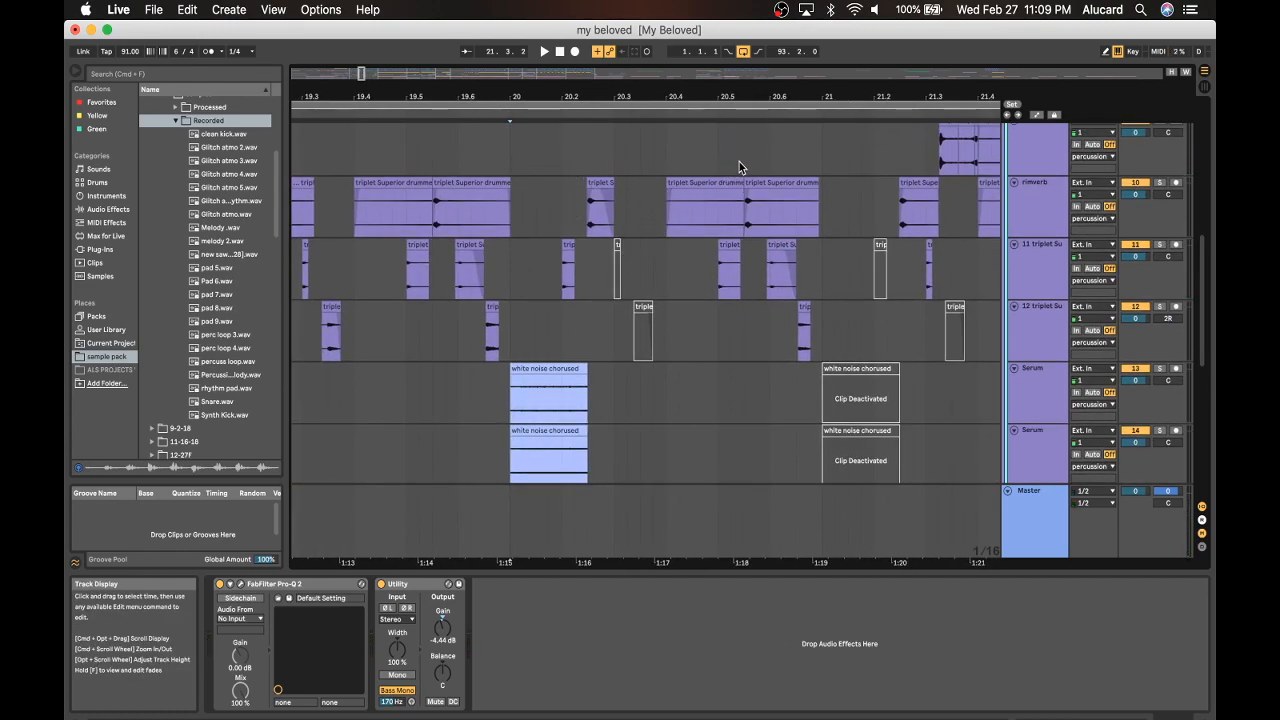
scroll(700, 170, left, 5)
scroll(608, 176, down, 1)
scroll(608, 175, left, 4)
scroll(608, 175, down, 1)
click(1027, 185)
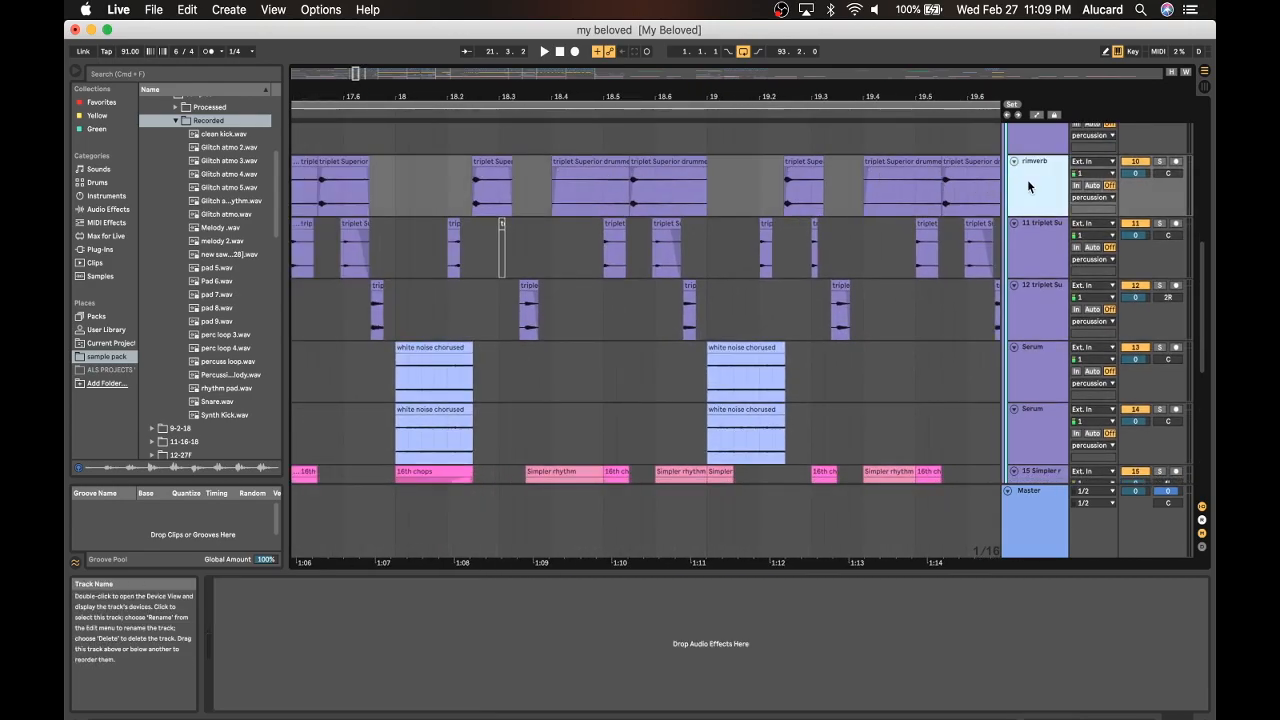
Inspect the sample waveform of the last rimverb clip before bar 18, and return to the track's device view.
scroll(621, 183, left, 5)
scroll(621, 183, up, 1)
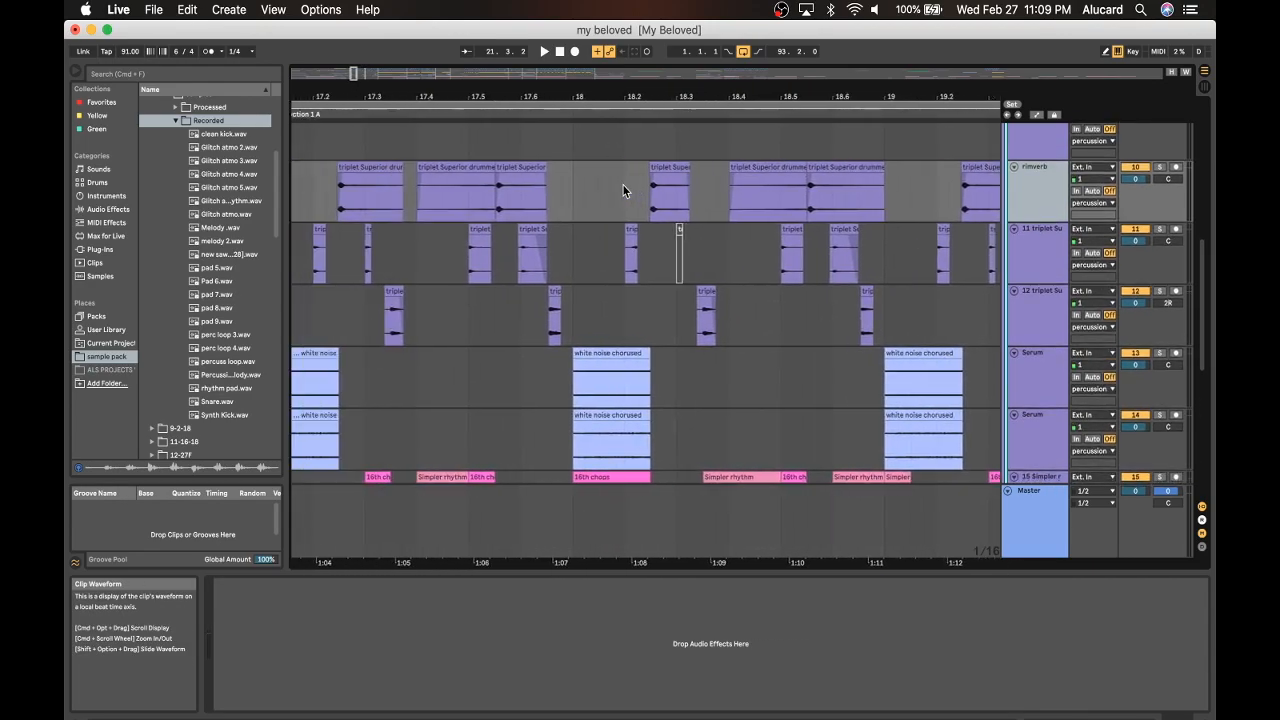
click(609, 183)
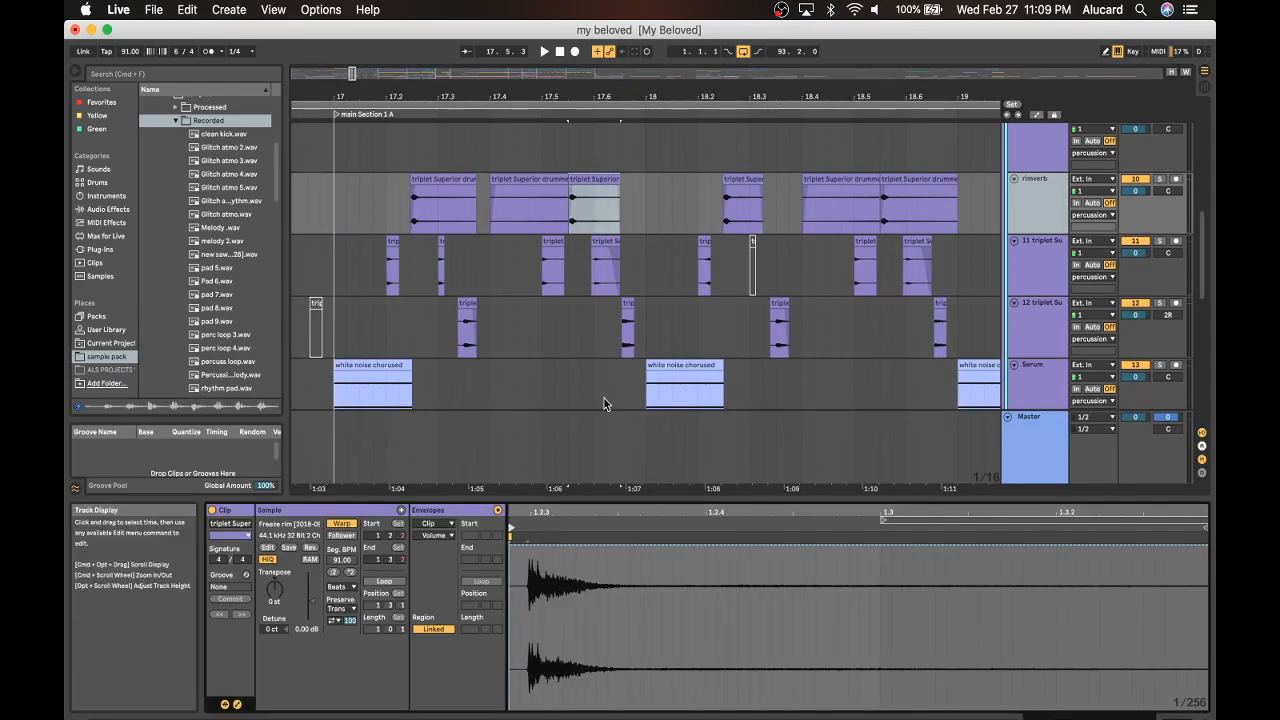
click(1040, 192)
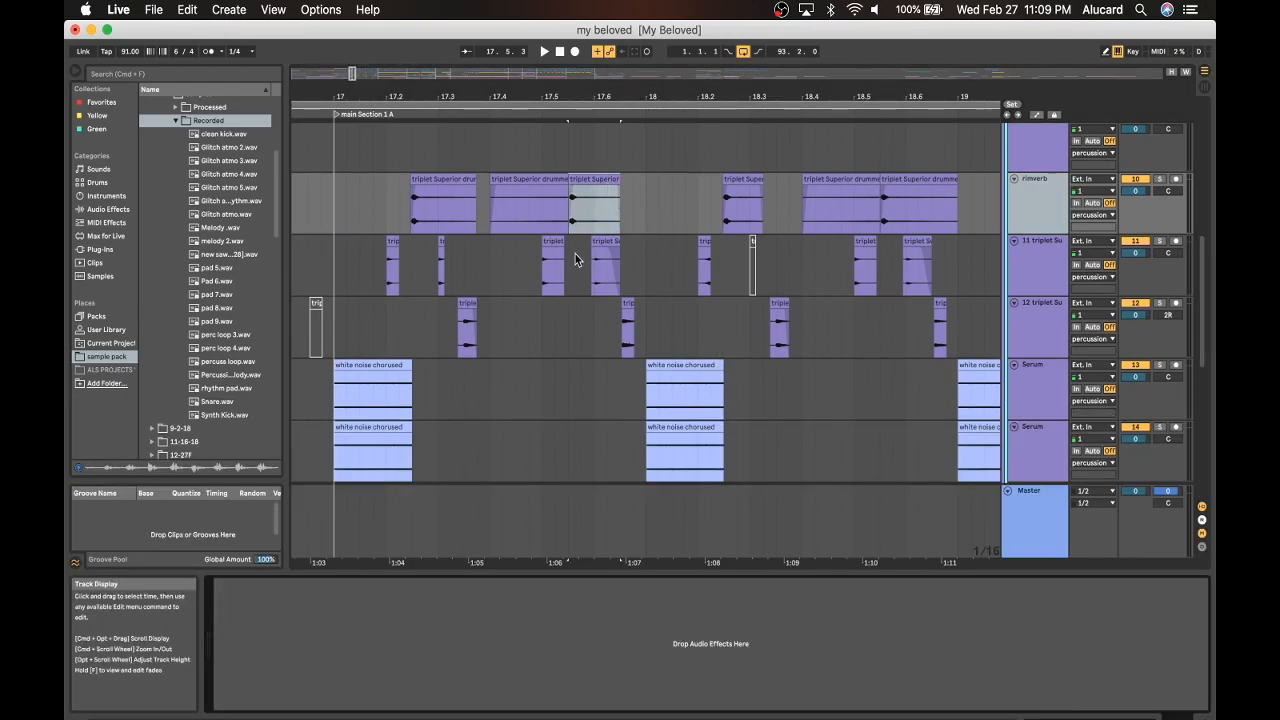
Compare the dry rim clip after 17.5 with the rimverb clip at the same spot, and select the rimverb clip after 17.2.
scroll(575, 254, up, 5)
click(575, 256)
scroll(566, 190, down, 5)
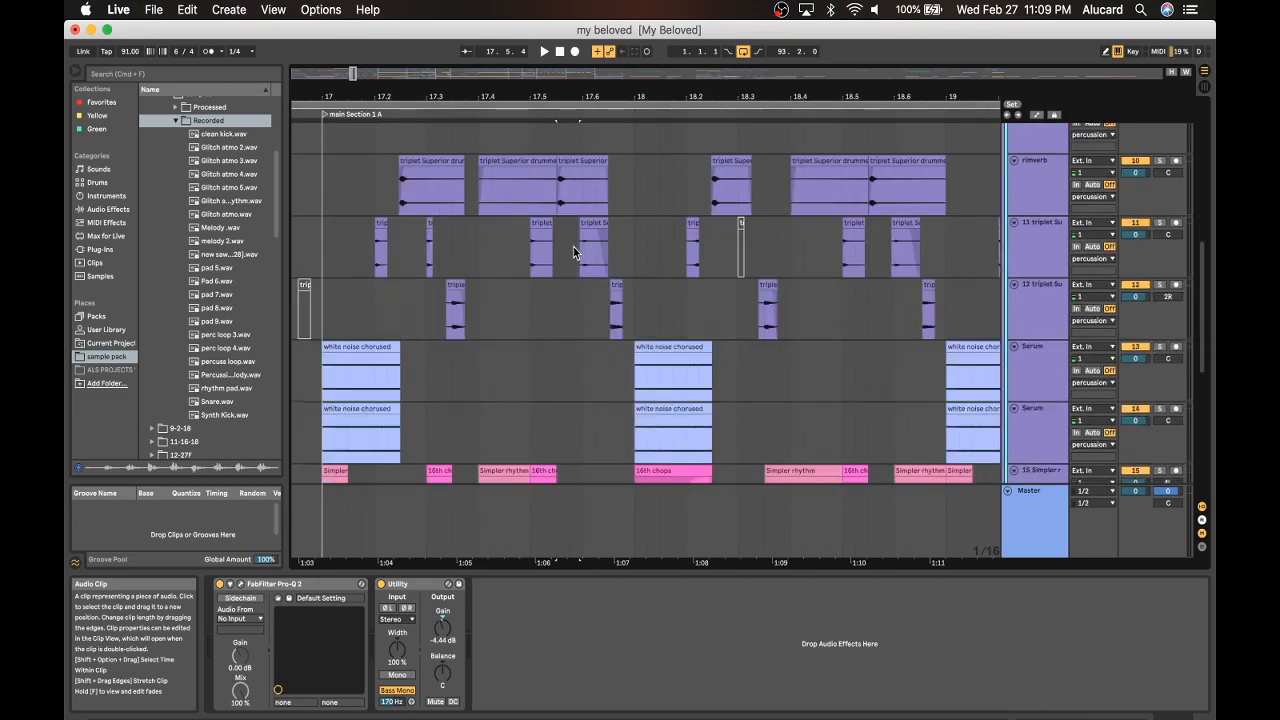
click(562, 158)
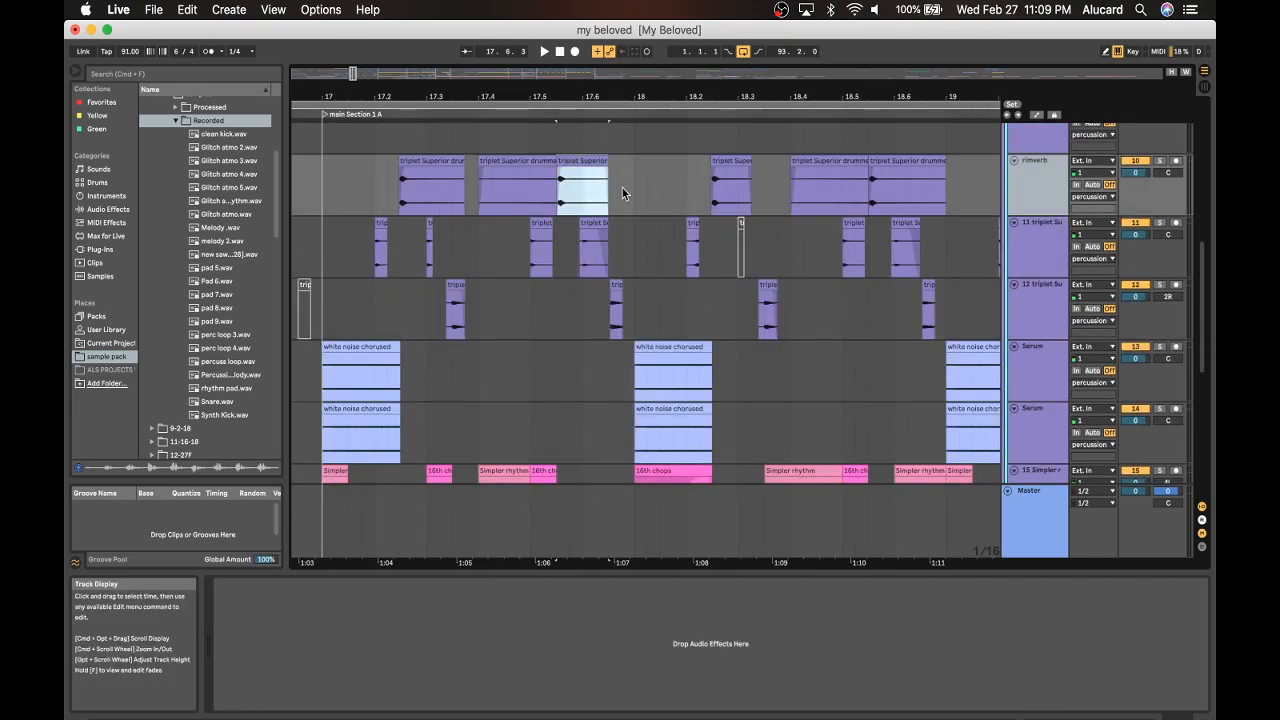
click(434, 162)
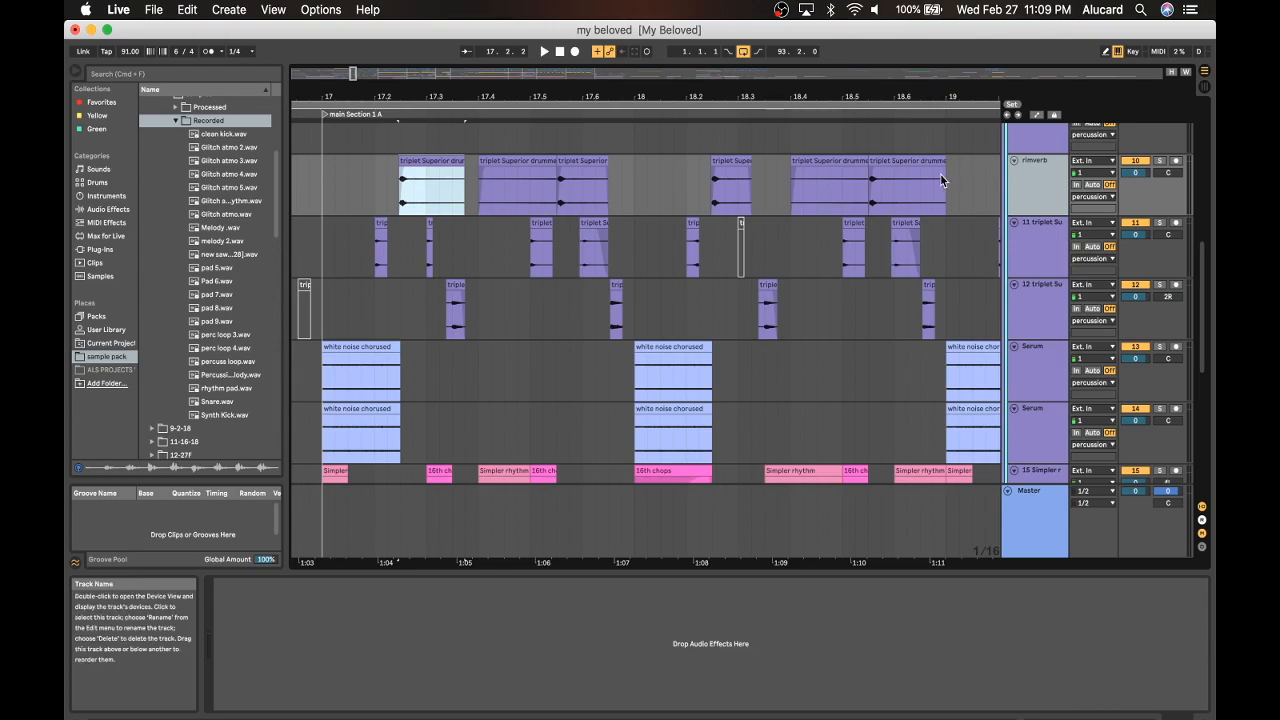
Select triplet Superior Drummer track 11 to show its device chain.
scroll(940, 178, down, 2)
scroll(940, 178, up, 3)
scroll(940, 178, right, 1)
scroll(941, 175, down, 1)
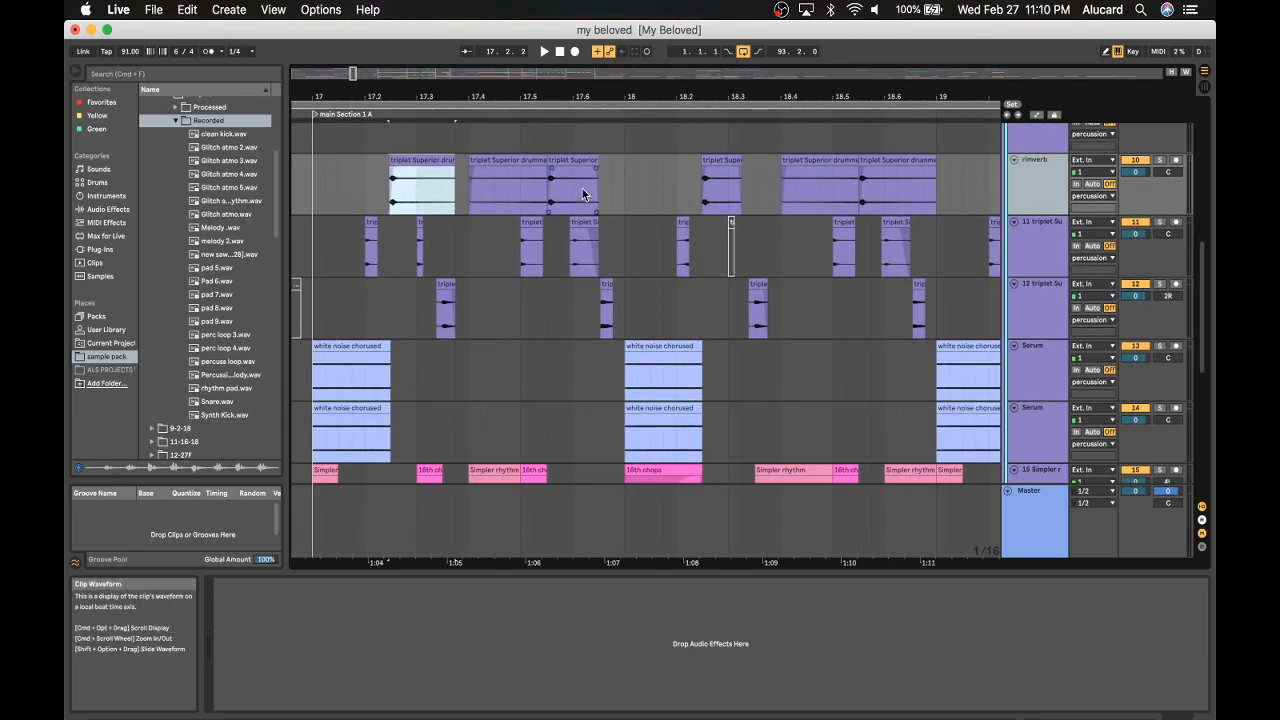
scroll(487, 205, down, 3)
click(1043, 160)
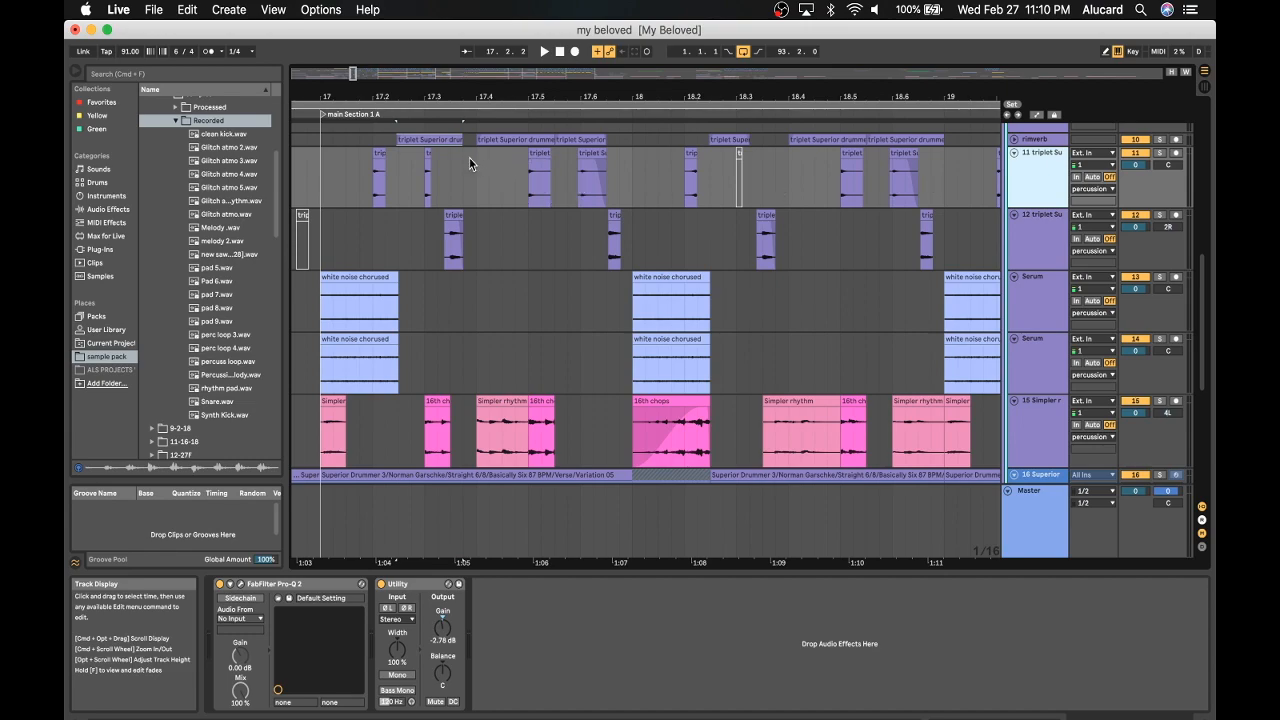
Inspect the clip after 17.3 on triplet Superior Drummer track 12 and the clip near 17.2 on track 11.
click(453, 232)
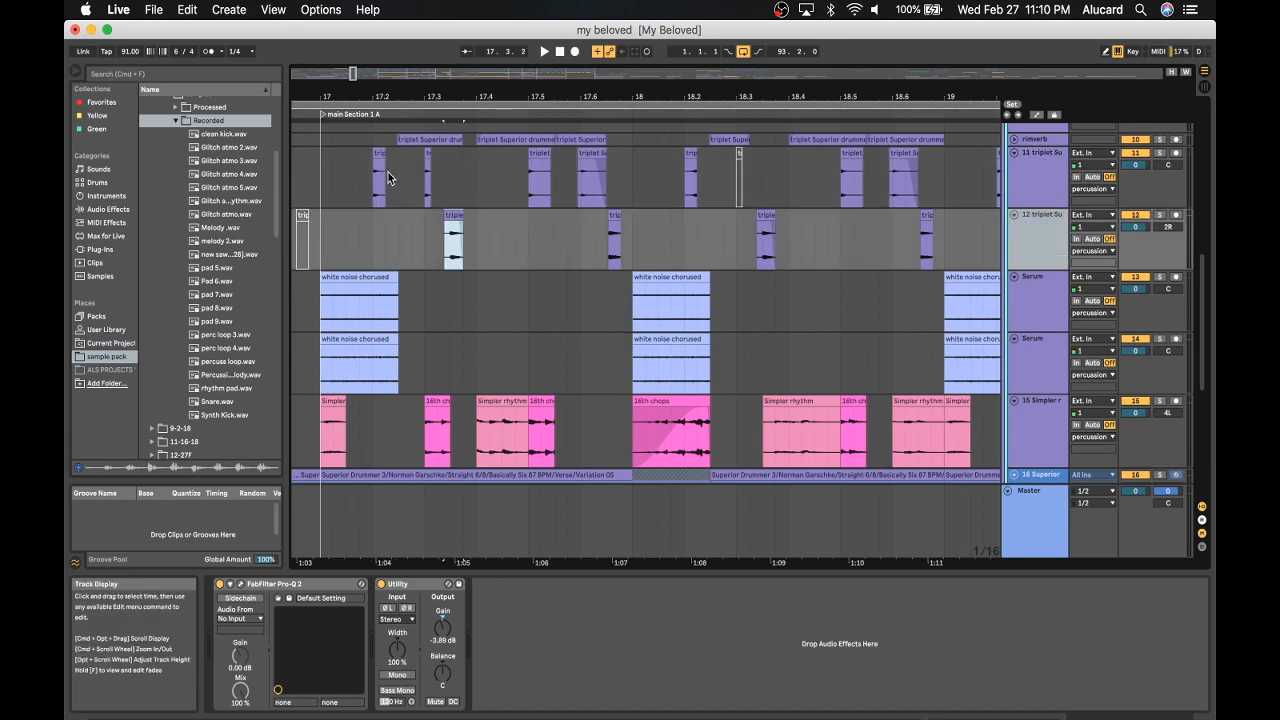
mouse_move(458, 216)
mouse_down()
mouse_move(622, 216)
mouse_move(447, 215)
mouse_move(463, 216)
mouse_up()
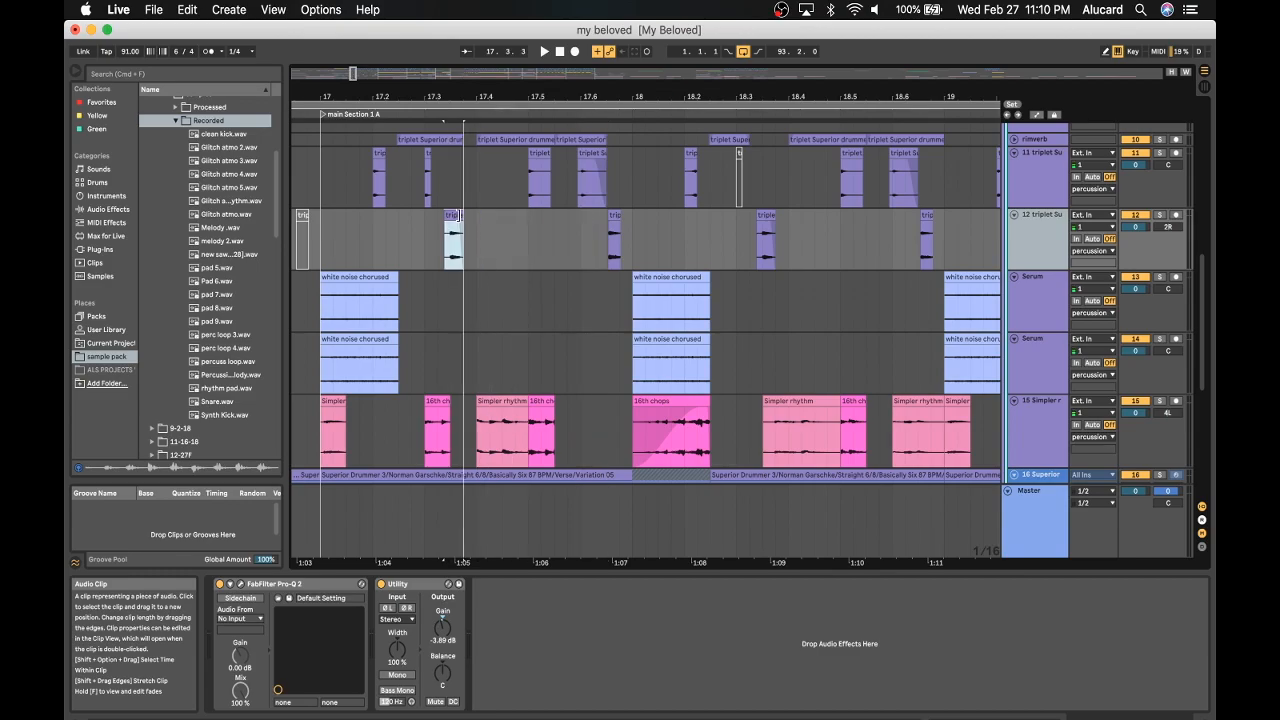
scroll(461, 216, up, 10)
scroll(461, 216, down, 8)
scroll(460, 220, down, 1)
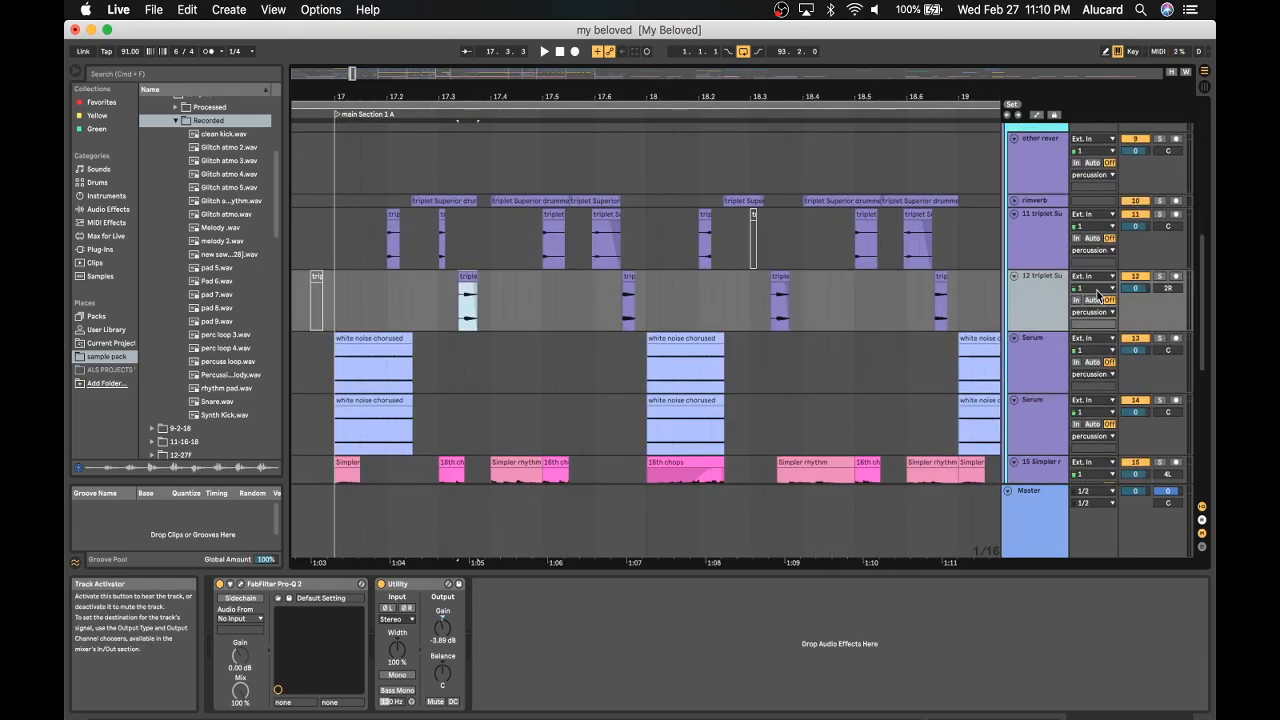
click(392, 222)
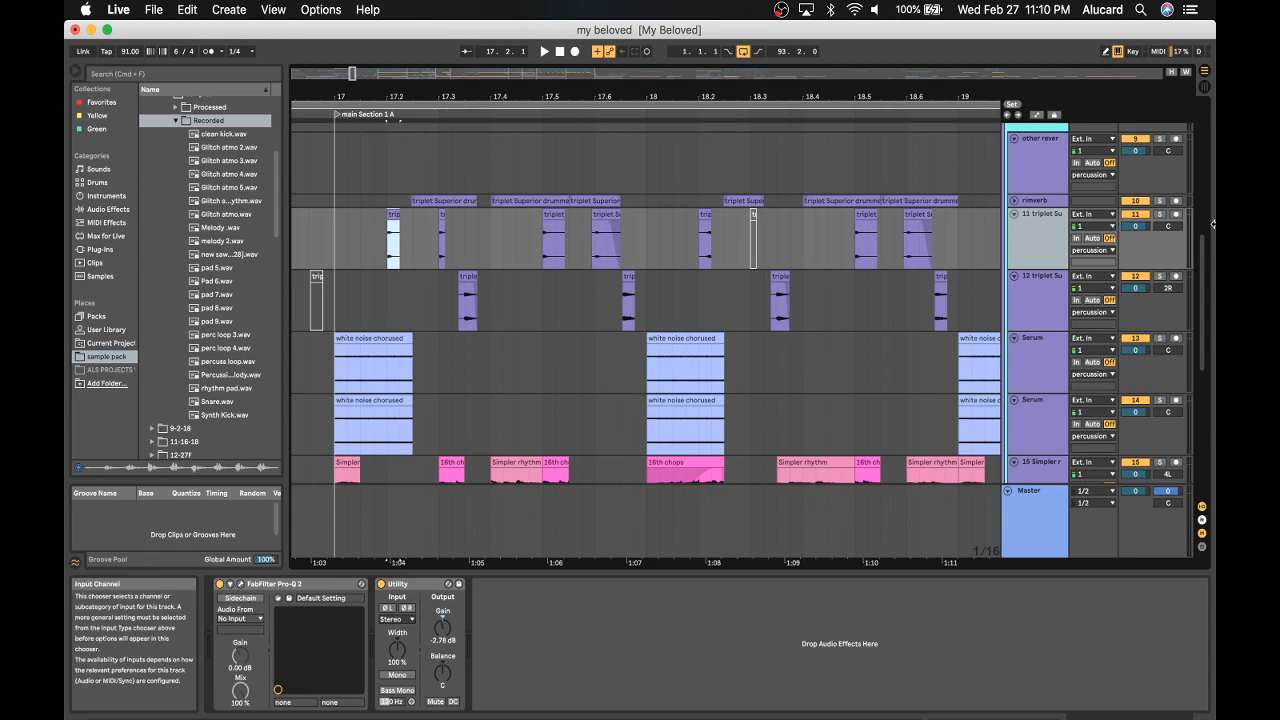
Solo triplet Superior Drummer track 11 and play it from the clip at 17.2.
click(1158, 216)
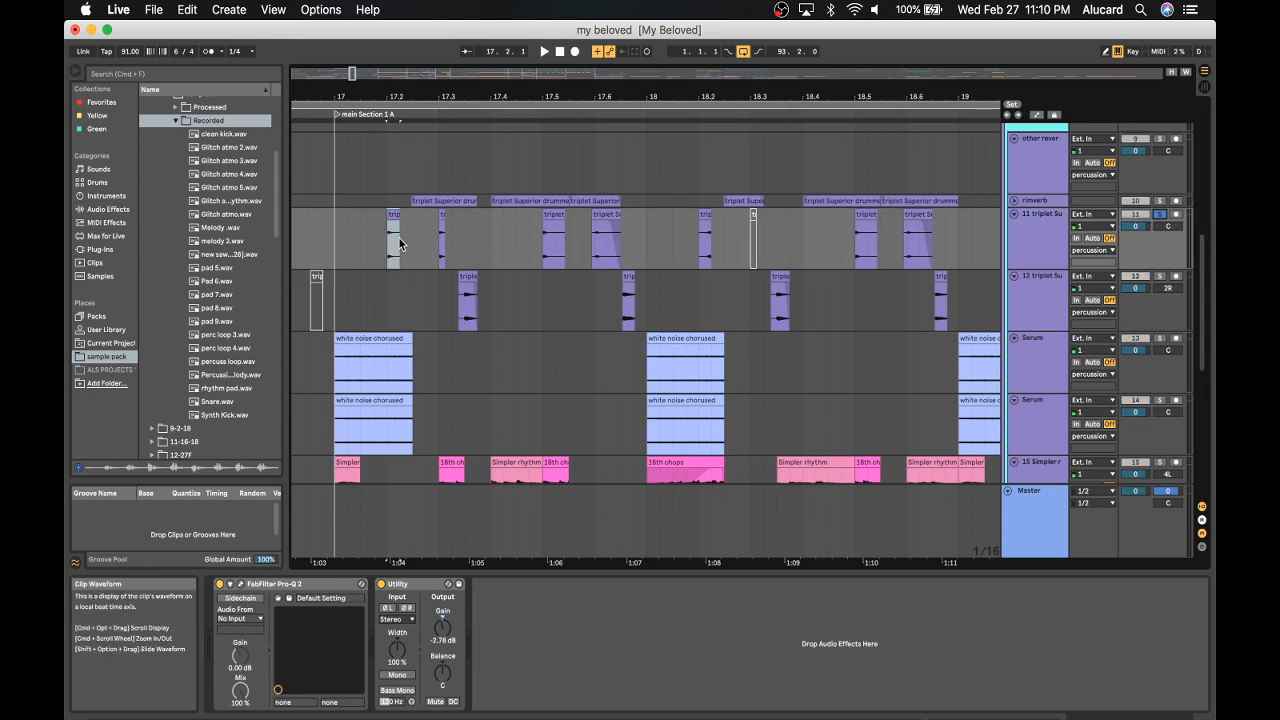
key(space)
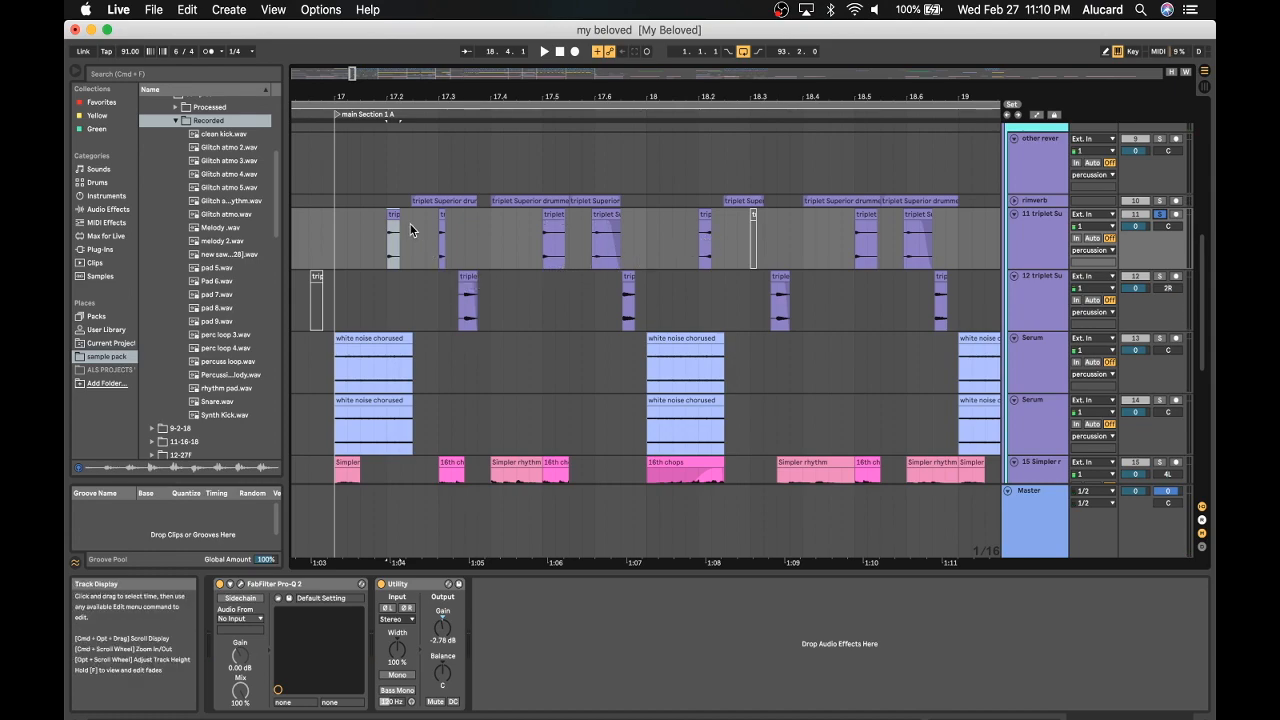
scroll(403, 222, down, 1)
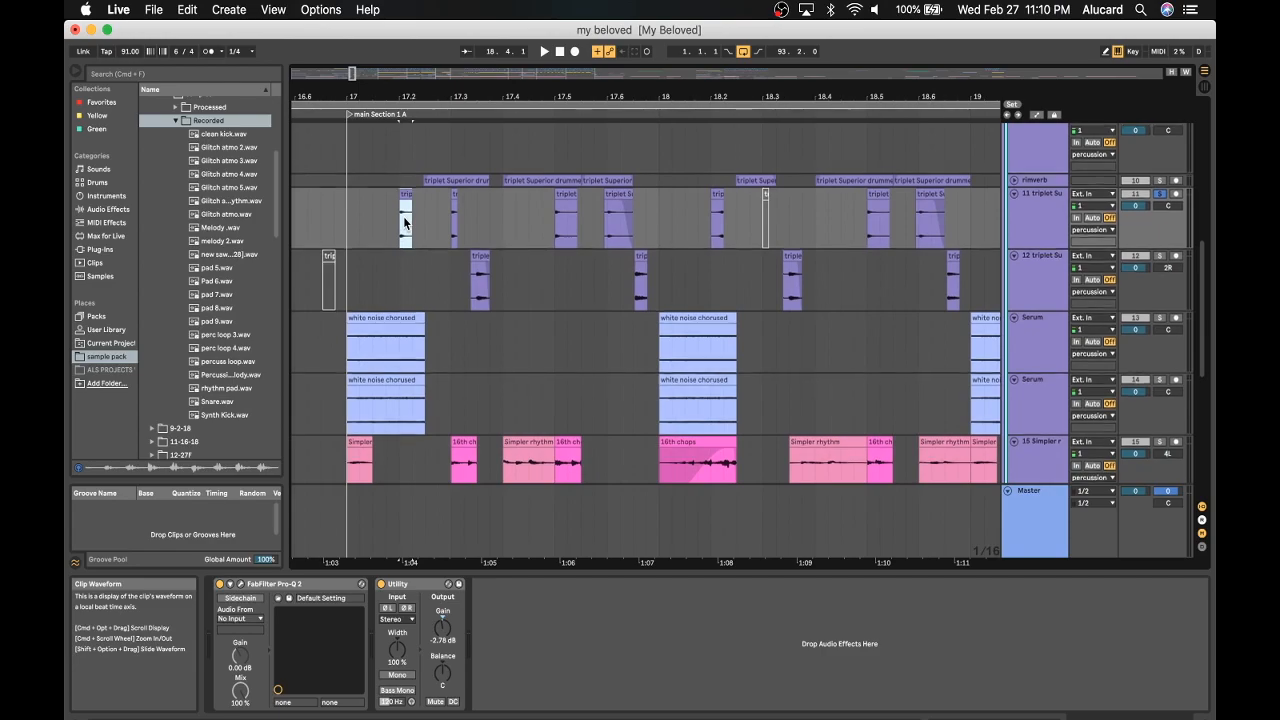
scroll(404, 222, up, 2)
scroll(404, 222, left, 1)
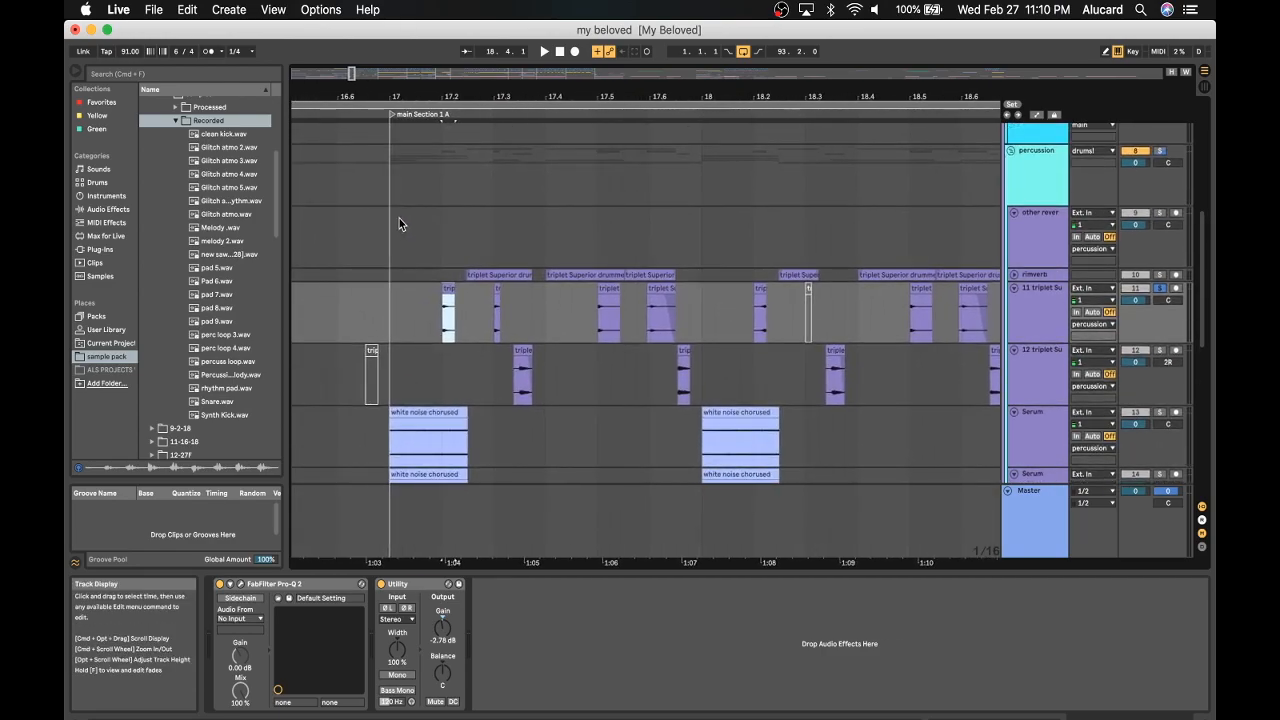
Place the insert marker at bar 17 and examine the clip layout of the triplet Superior Drummer tracks through bar 18.
click(391, 212)
scroll(388, 192, down, 5)
scroll(388, 192, left, 2)
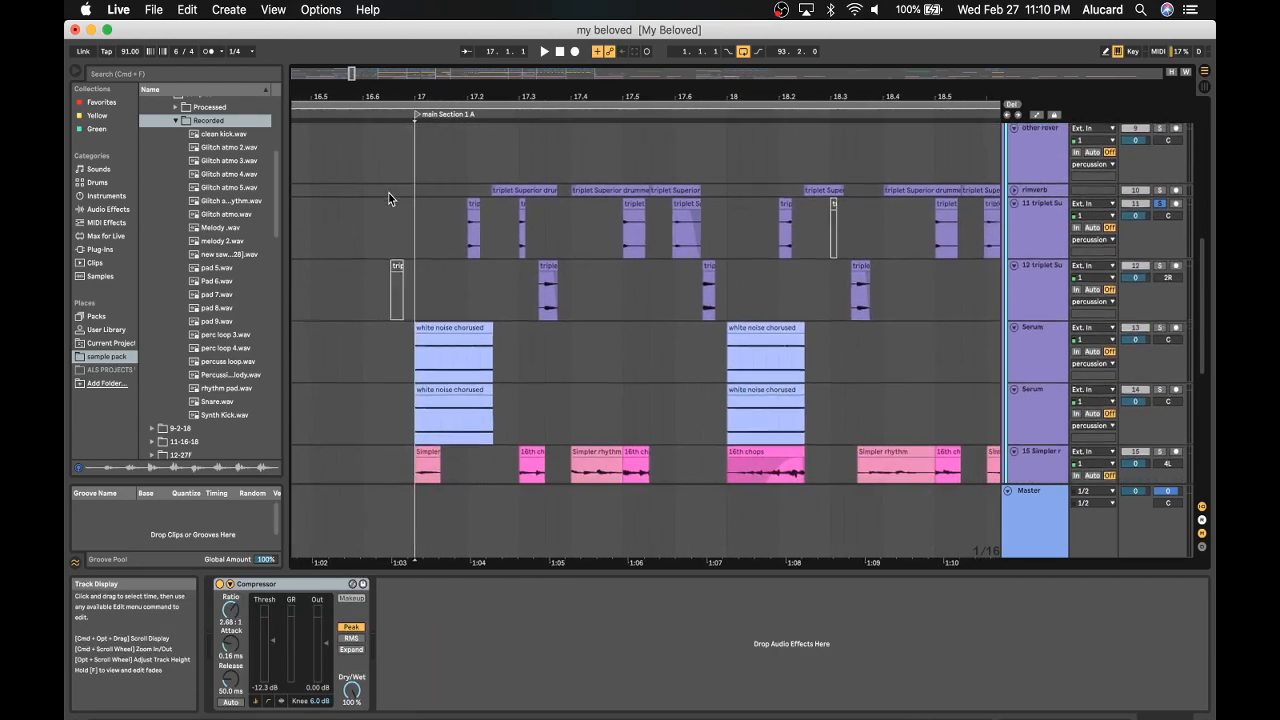
scroll(388, 192, right, 2)
scroll(600, 250, down, 2)
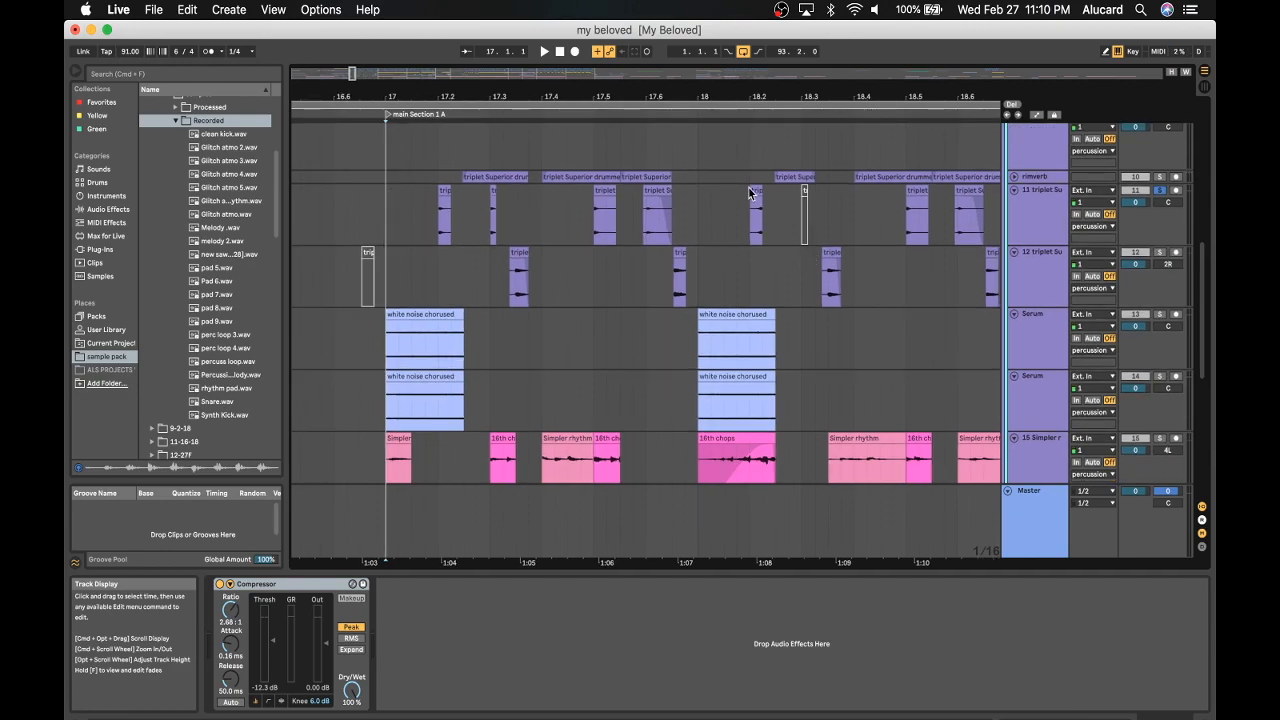
scroll(712, 205, down, 1)
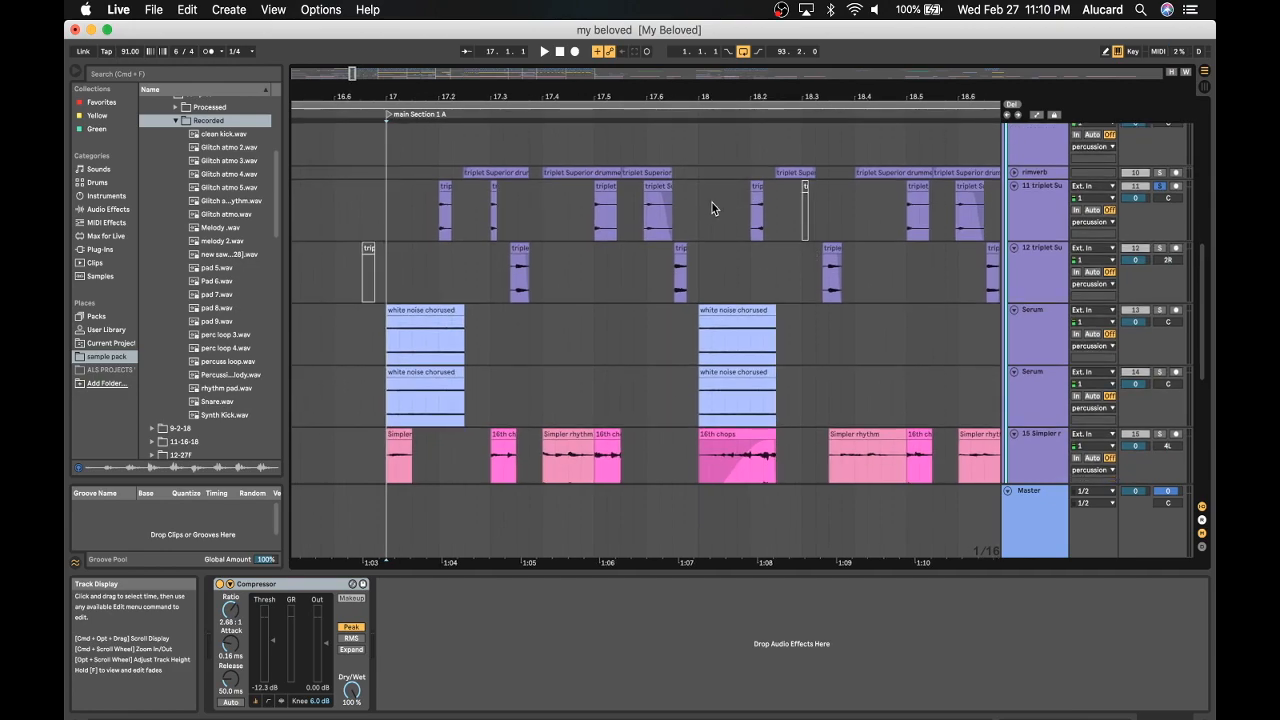
scroll(687, 175, down, 3)
scroll(687, 175, left, 1)
scroll(687, 177, left, 1)
scroll(687, 177, up, 1)
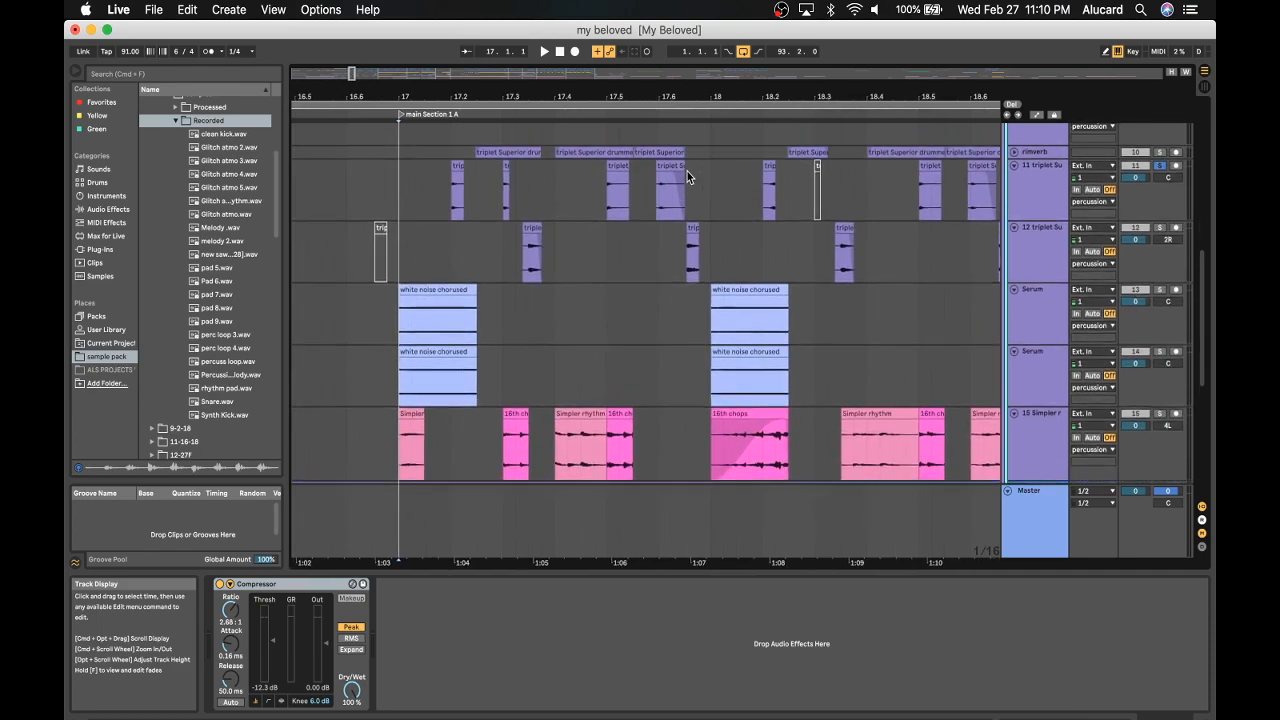
Solo triplet Superior Drummer track 12 and play it from the clip after 17.3.
click(532, 240)
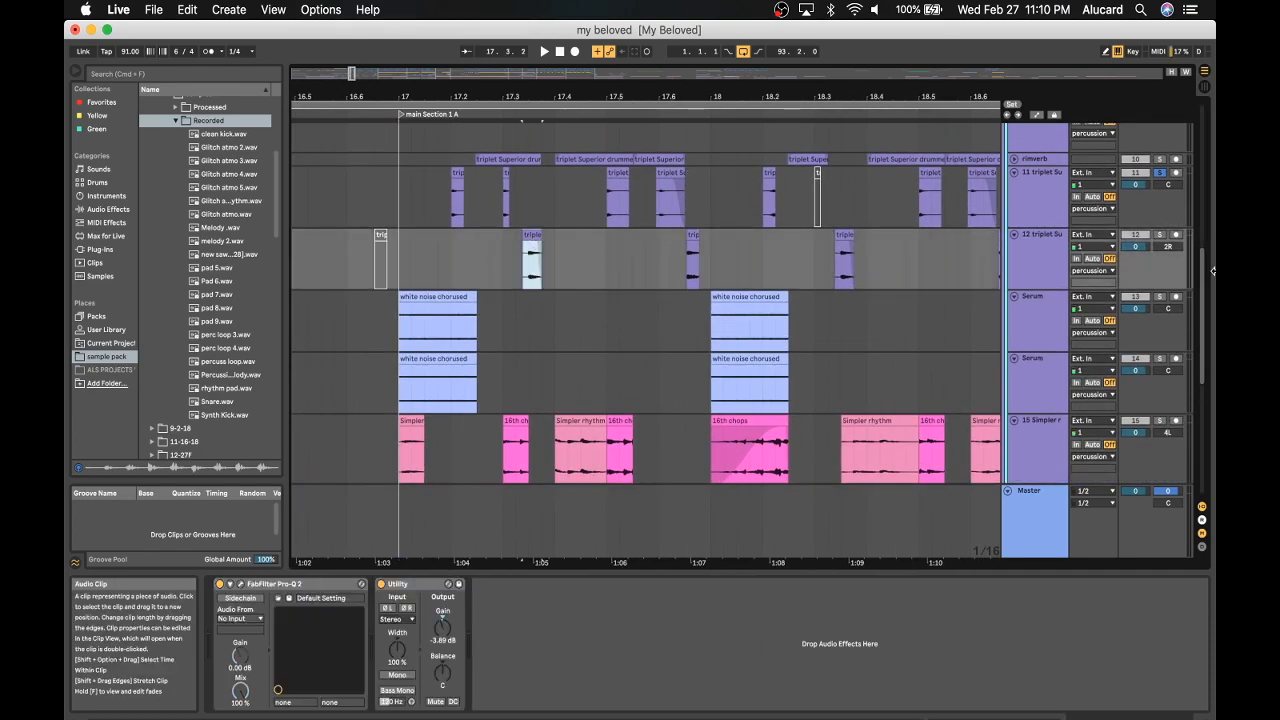
click(1161, 235)
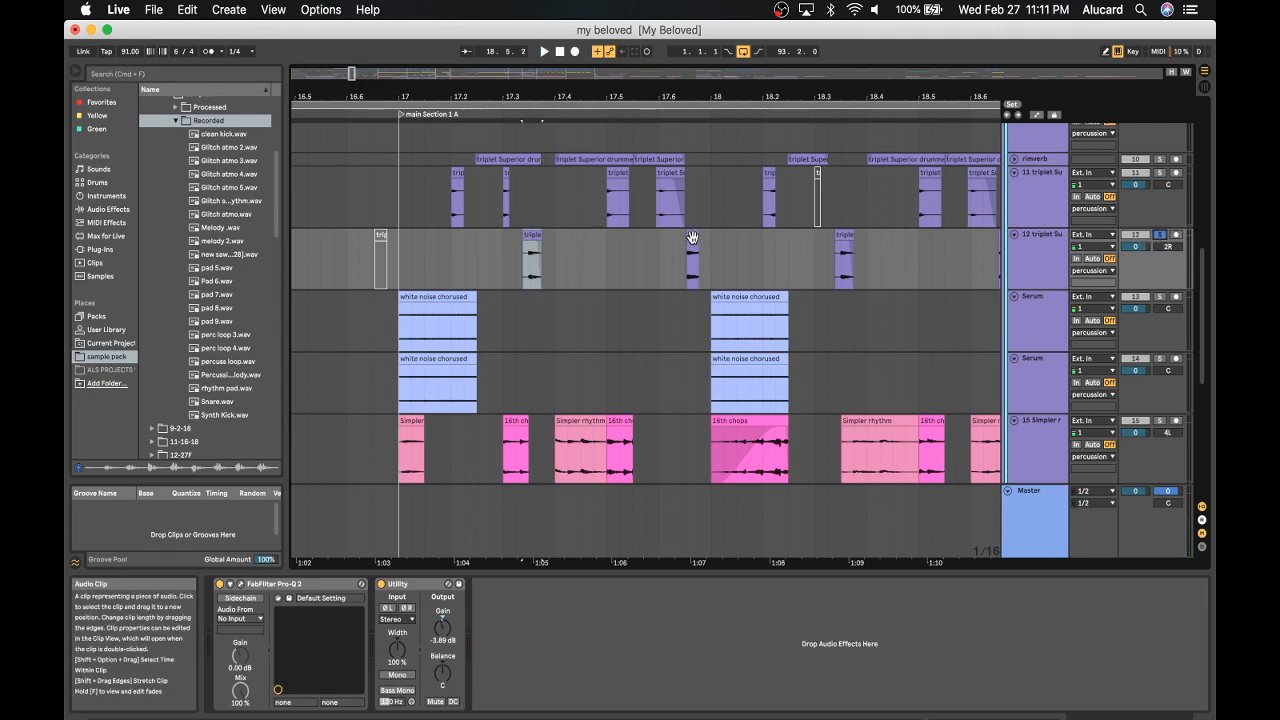
click(537, 256)
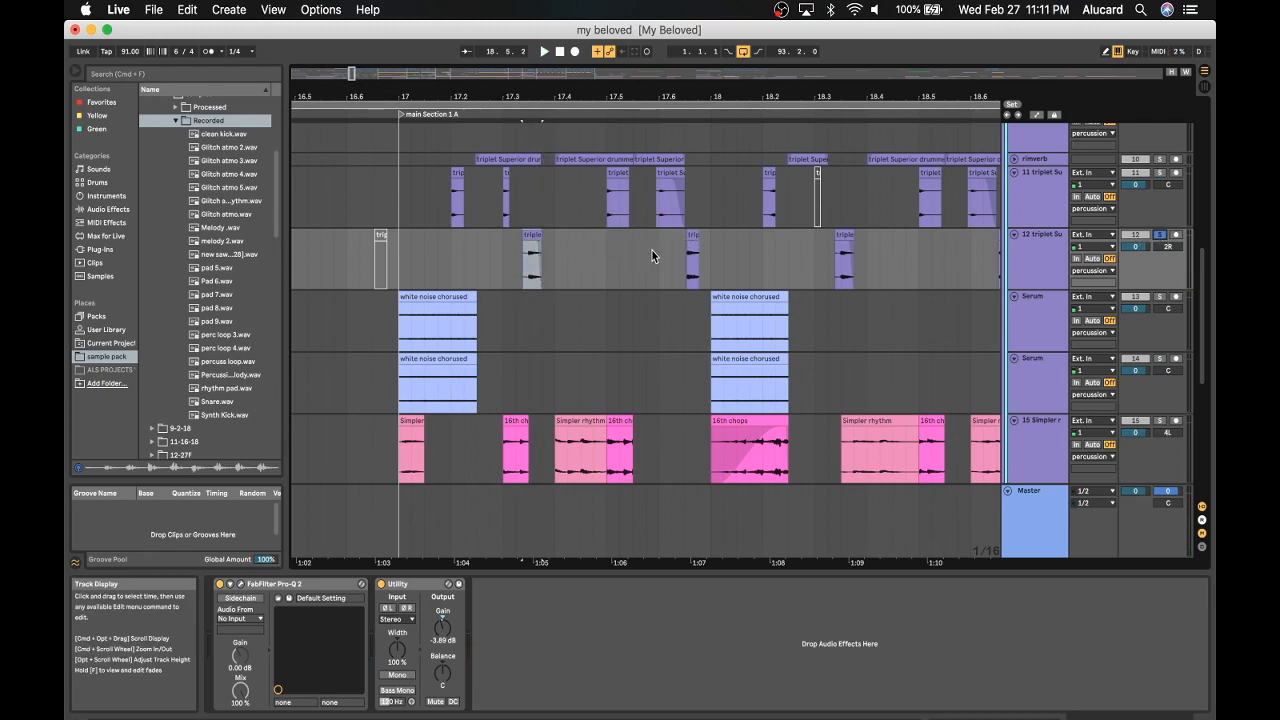
Select the track 12 clip just before bar 18, inspect the track's FabFilter Pro-Q 2 curve, and close the plug-in window.
click(694, 246)
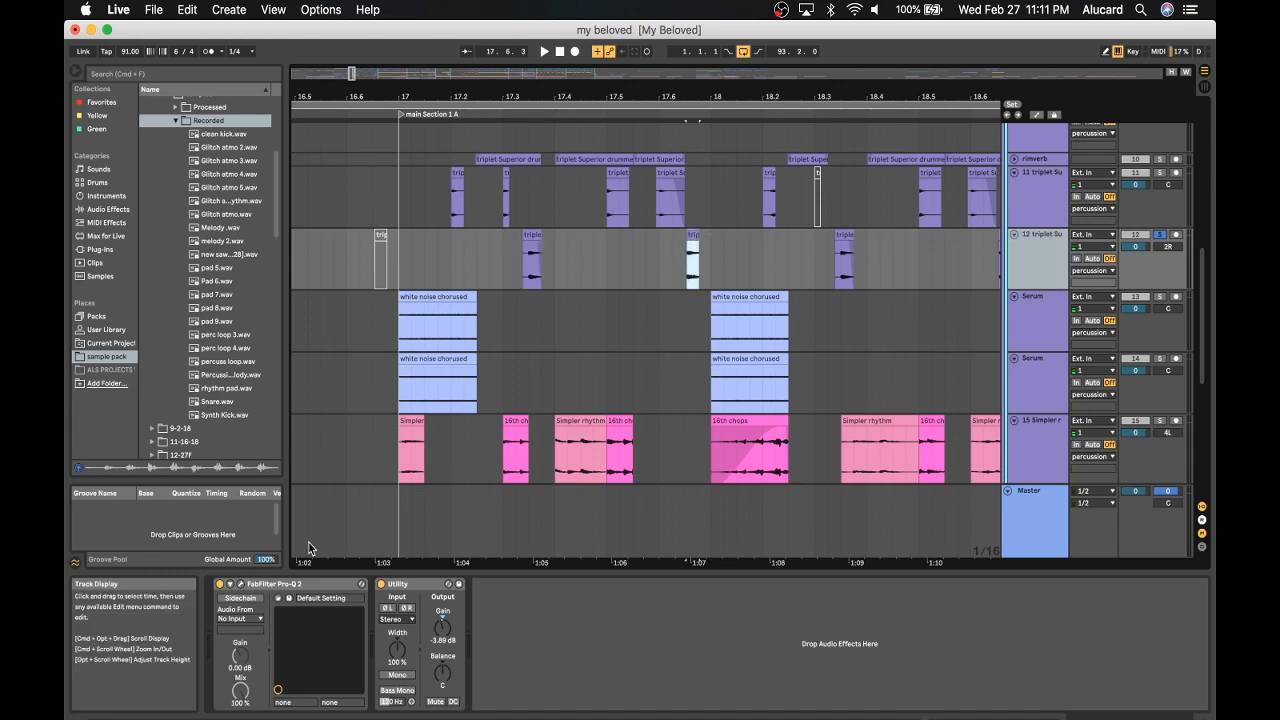
click(240, 584)
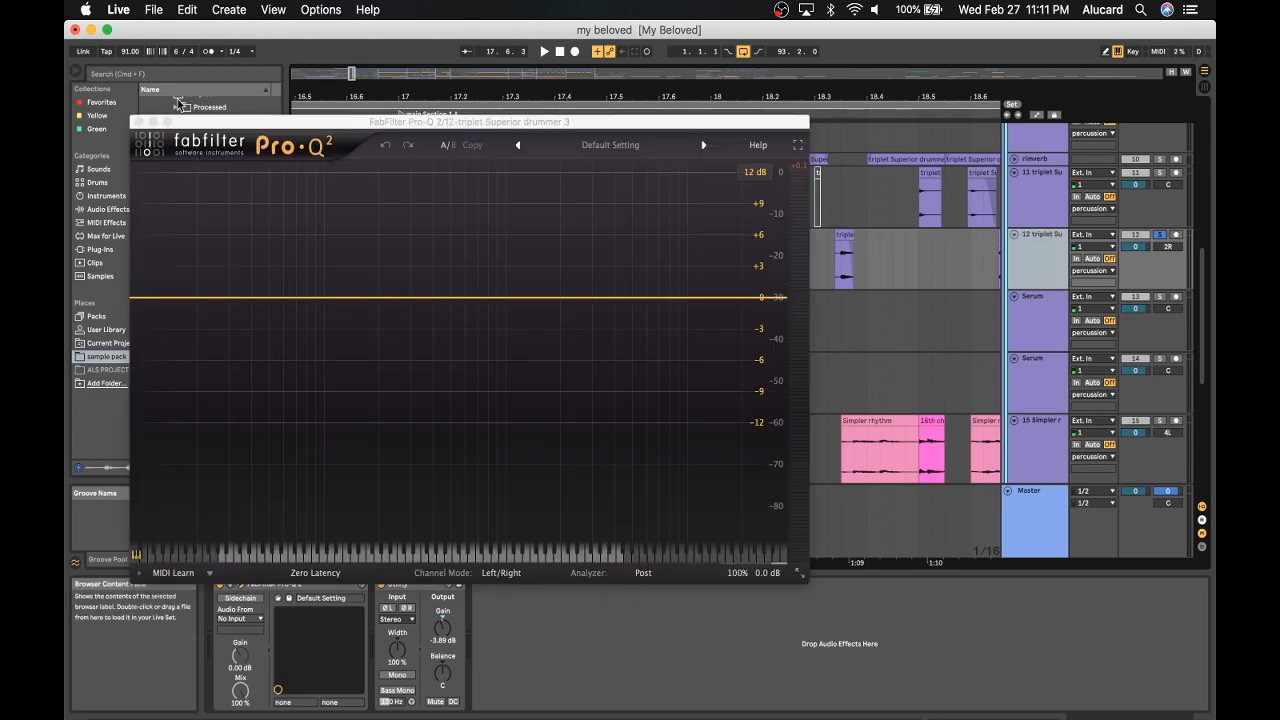
click(139, 122)
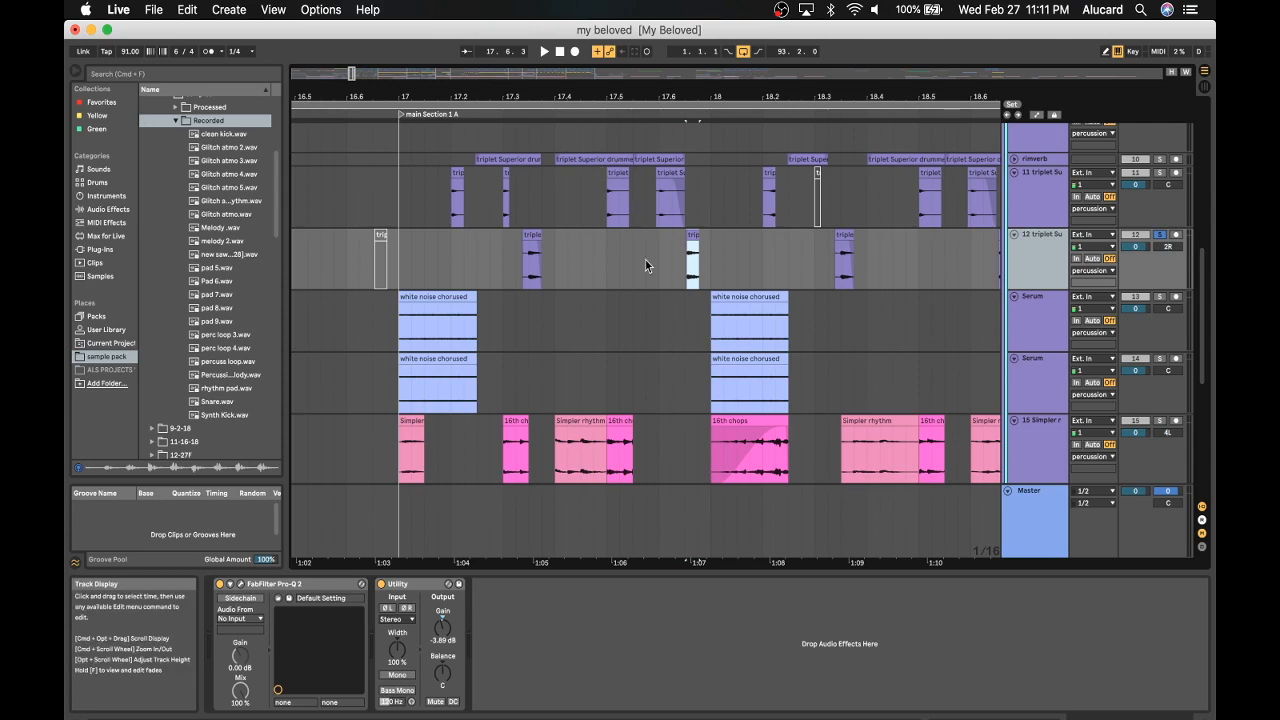
Solo both Serum tracks together and select the upper white noise chorused clip at bar 17.
scroll(645, 265, down, 2)
scroll(645, 265, left, 2)
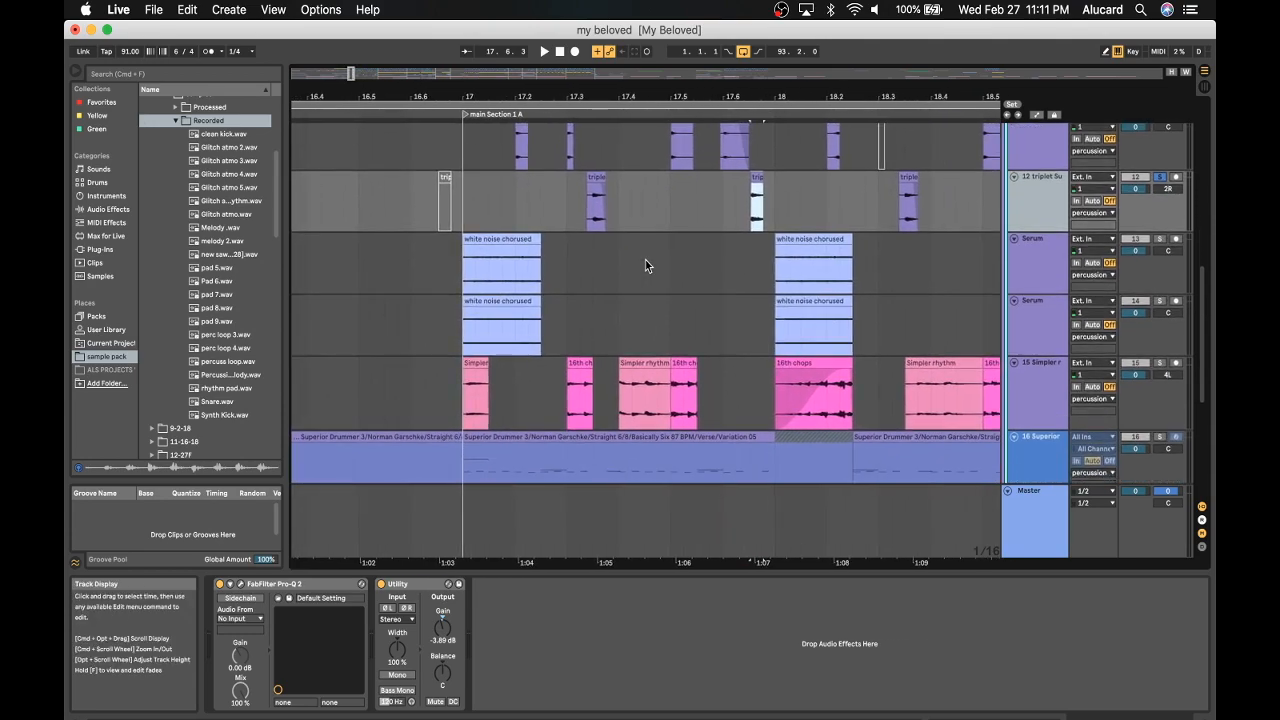
click(508, 238)
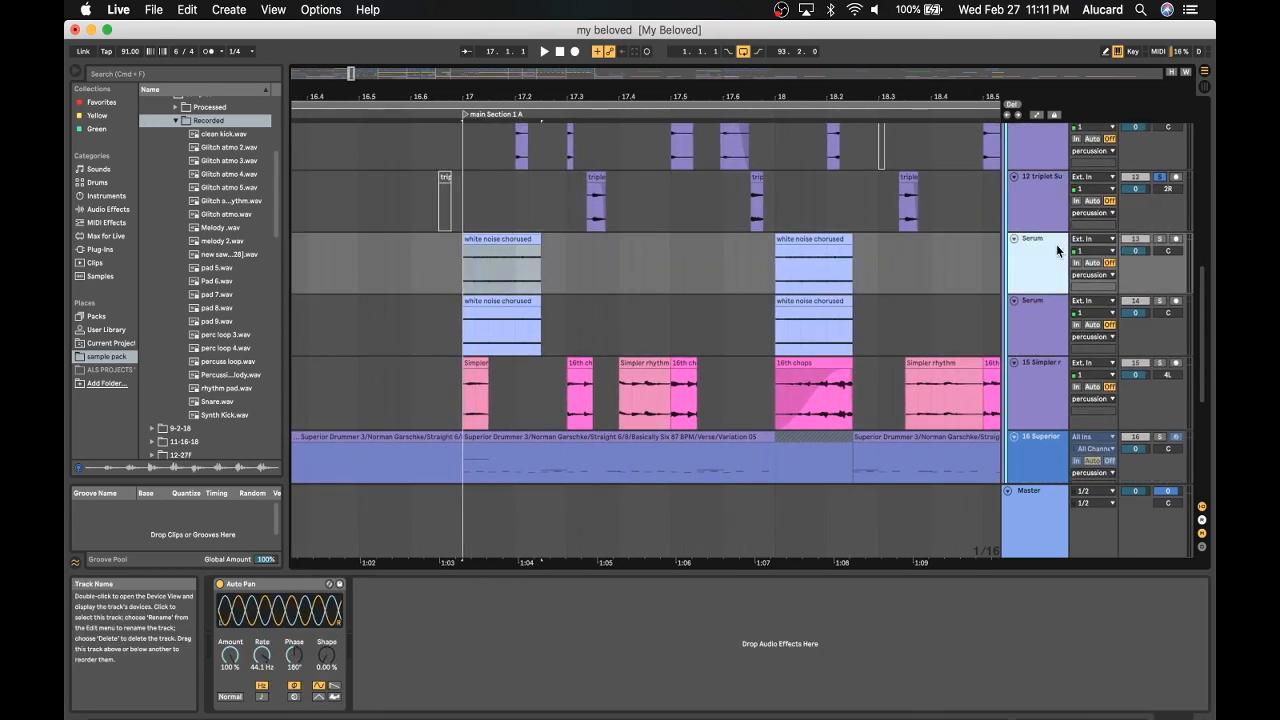
shift+click(1045, 298)
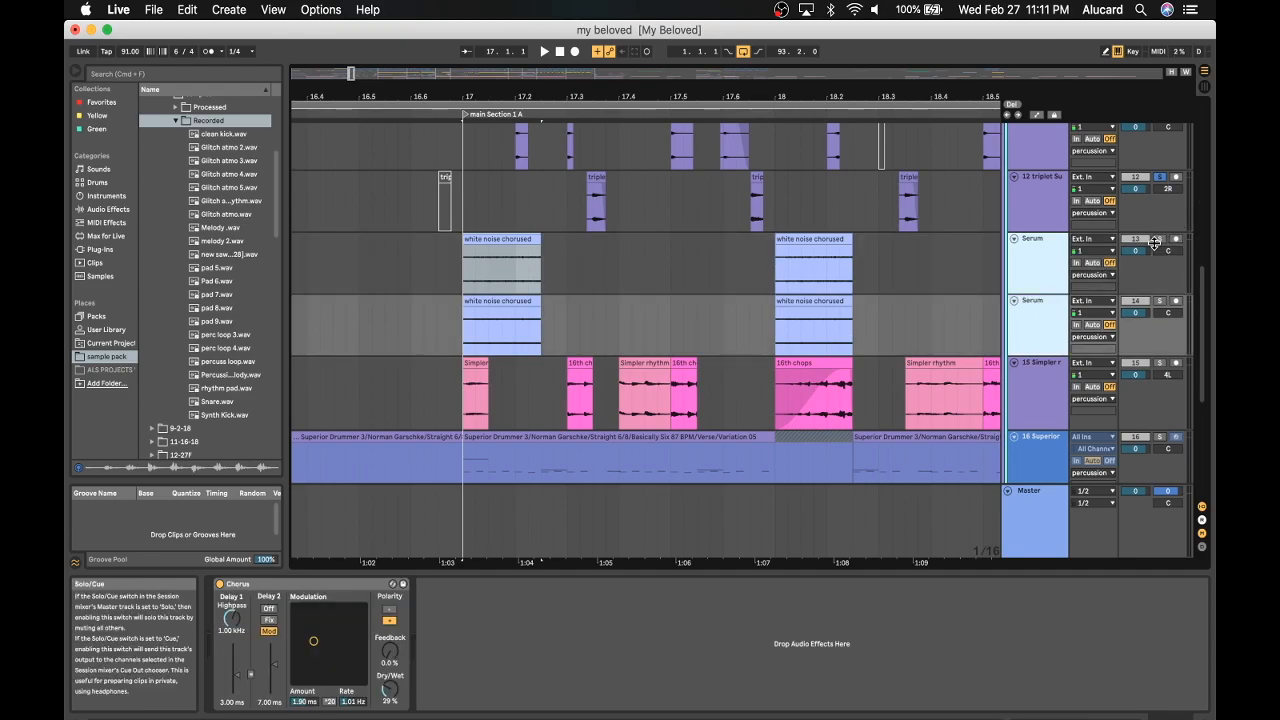
click(476, 237)
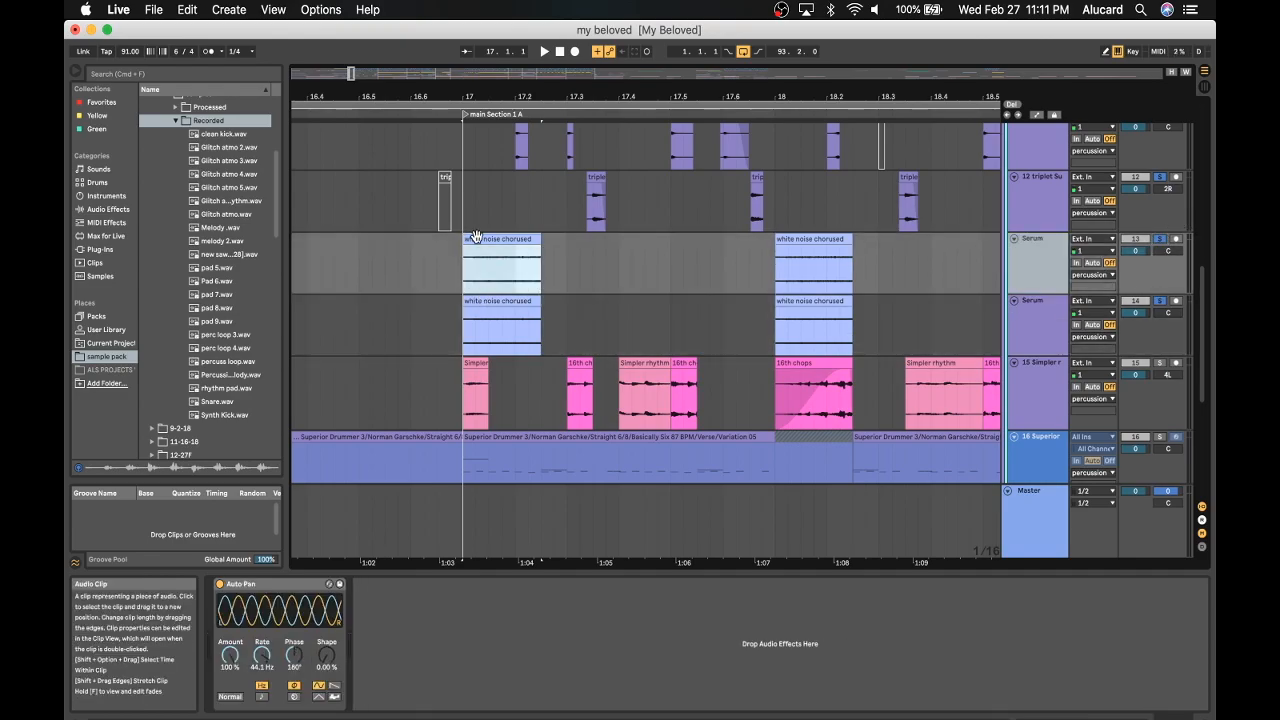
Play the soloed white noise clips from bar 17 and clear the track solos.
scroll(497, 246, down, 1)
scroll(497, 246, right, 3)
scroll(497, 246, left, 3)
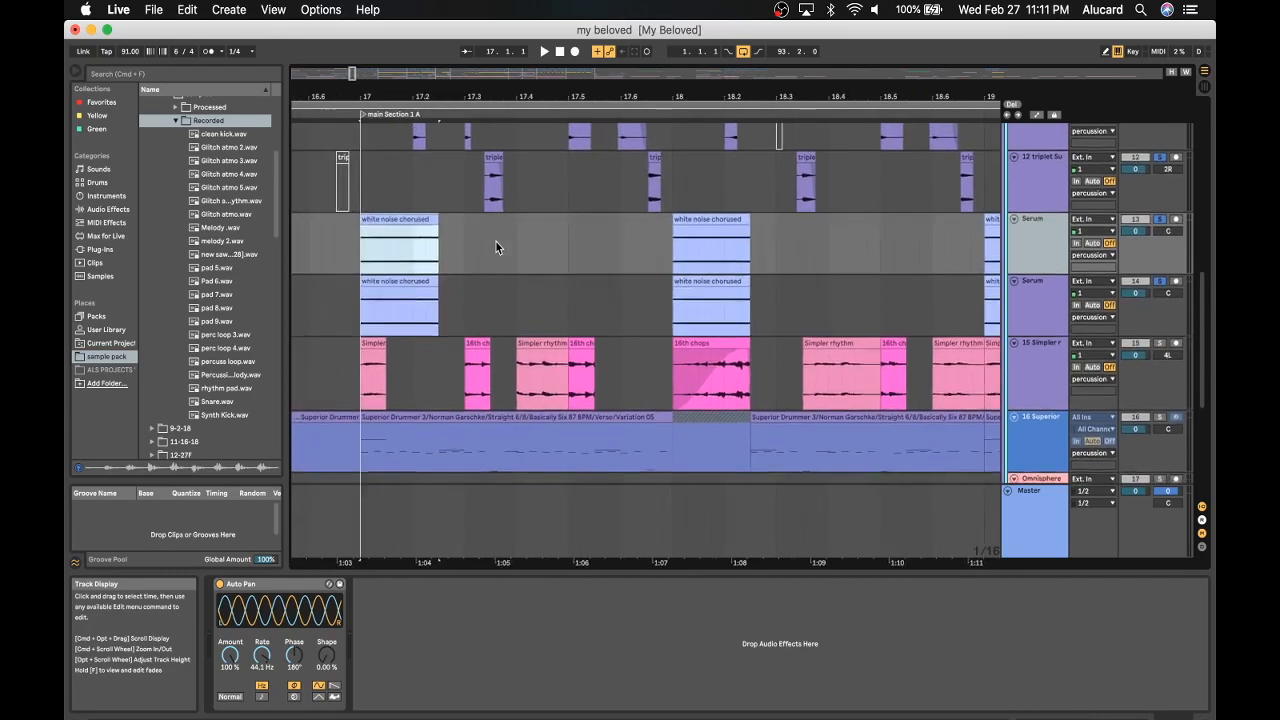
key(space)
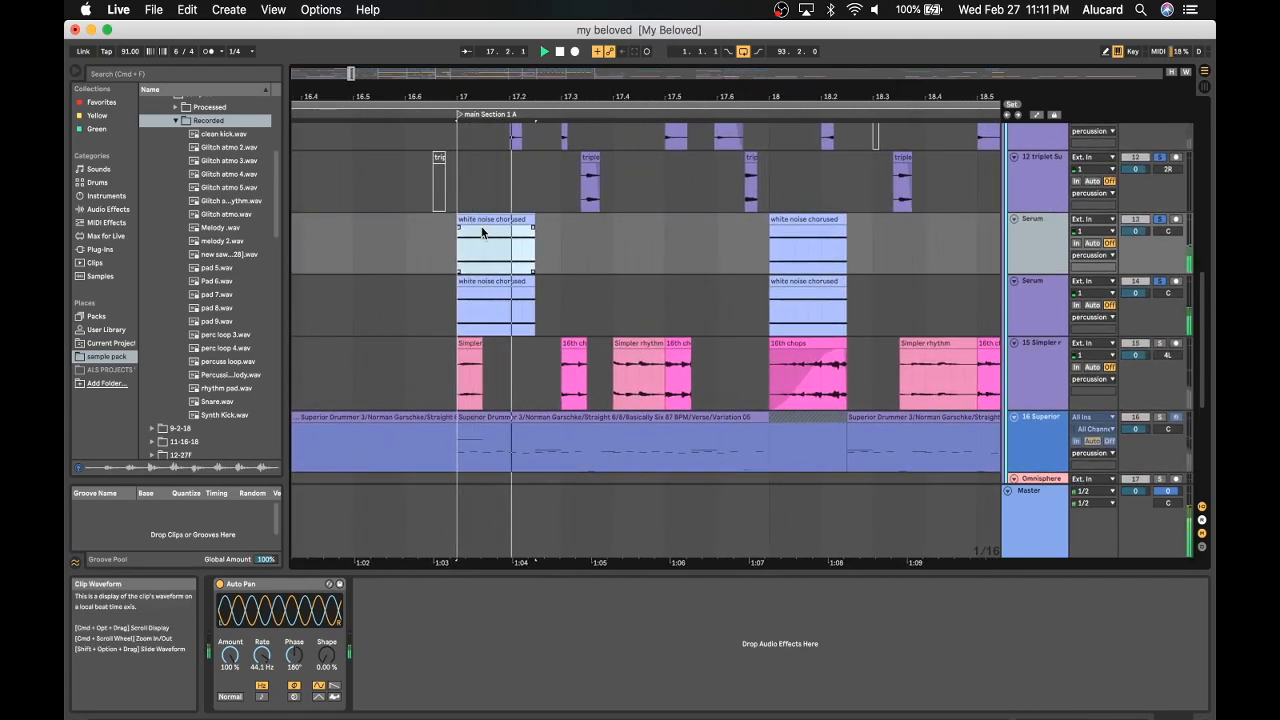
click(1159, 158)
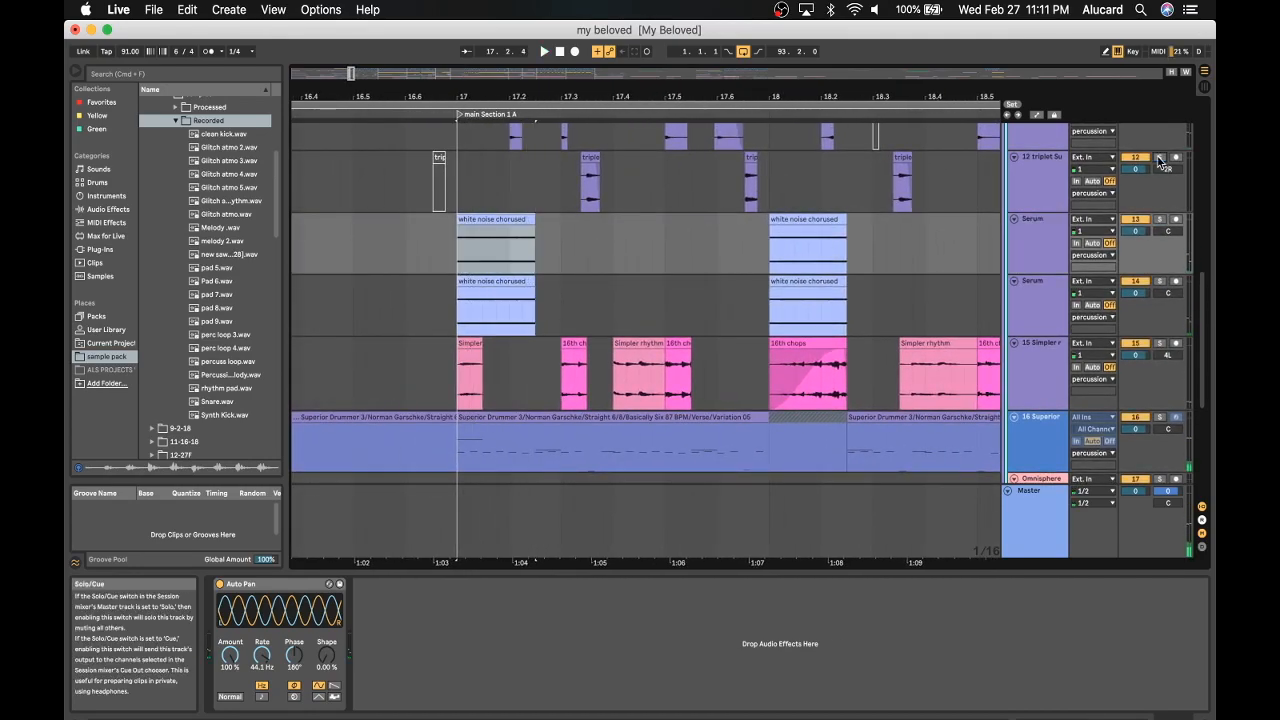
Inspect the Auto Pan device on Serum track 13 and audition its white noise clip at bar 17 in solo.
click(493, 220)
click(1037, 232)
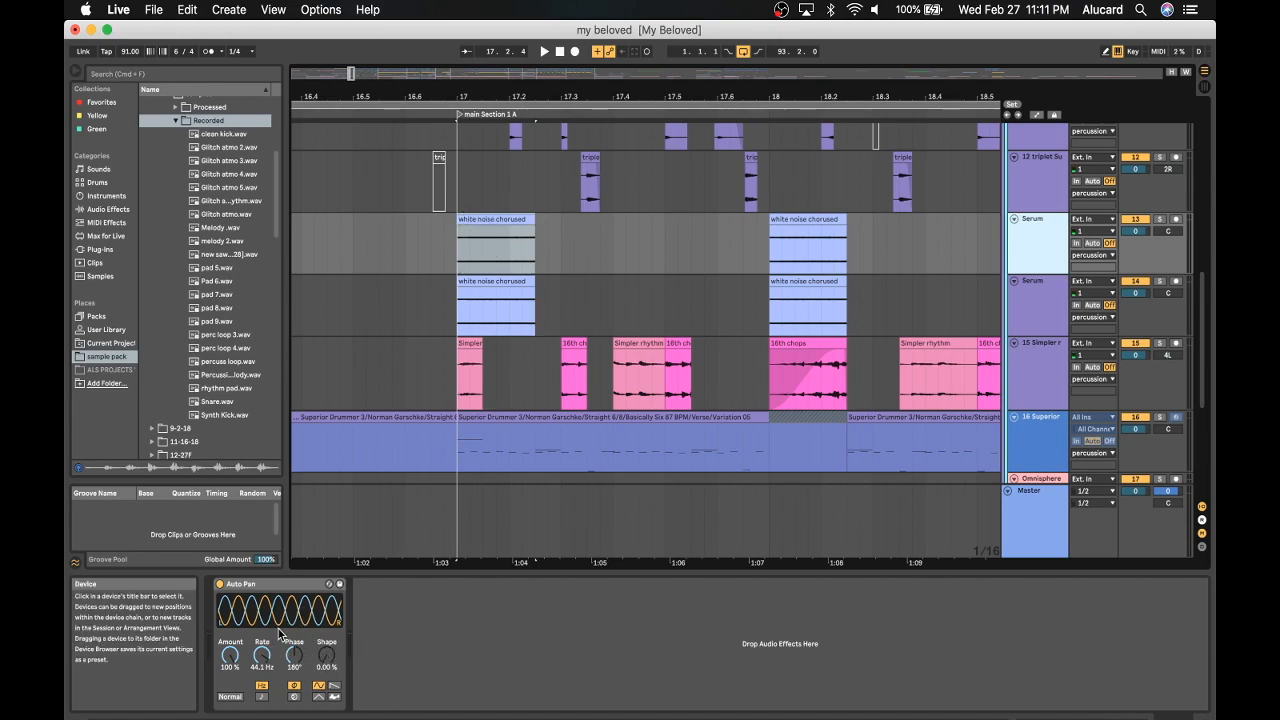
click(1159, 218)
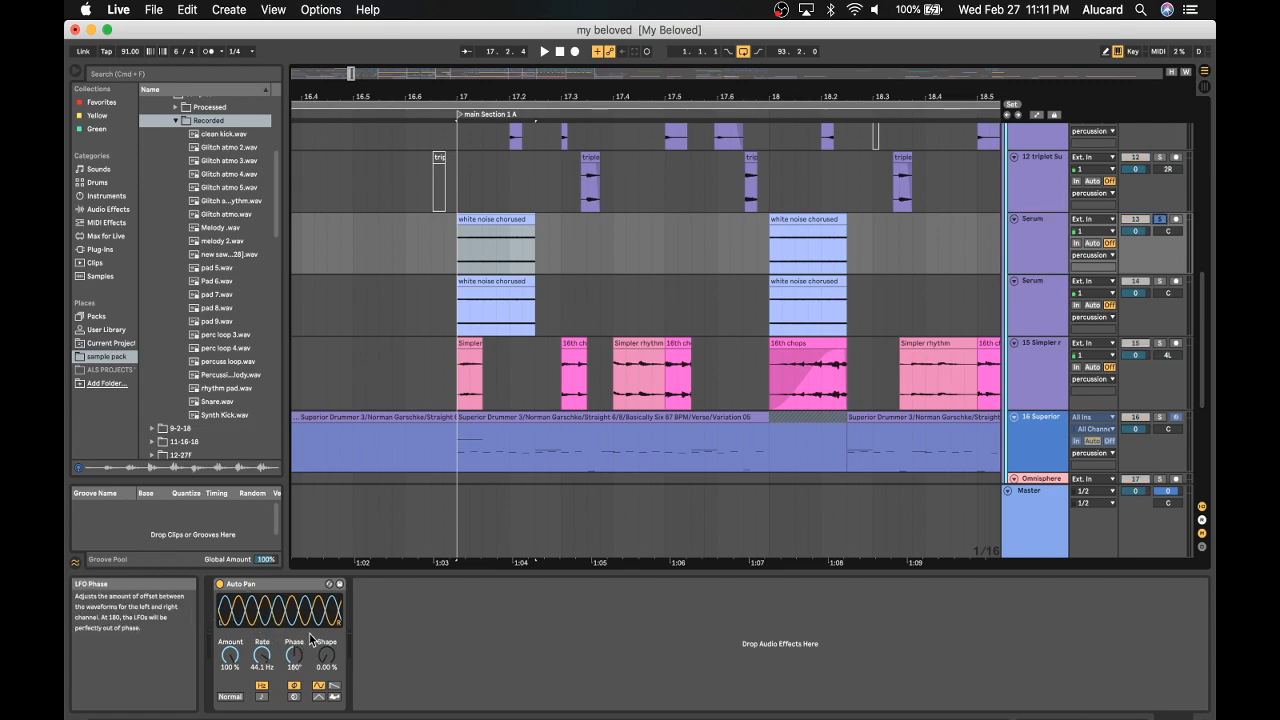
key(space)
key(space)
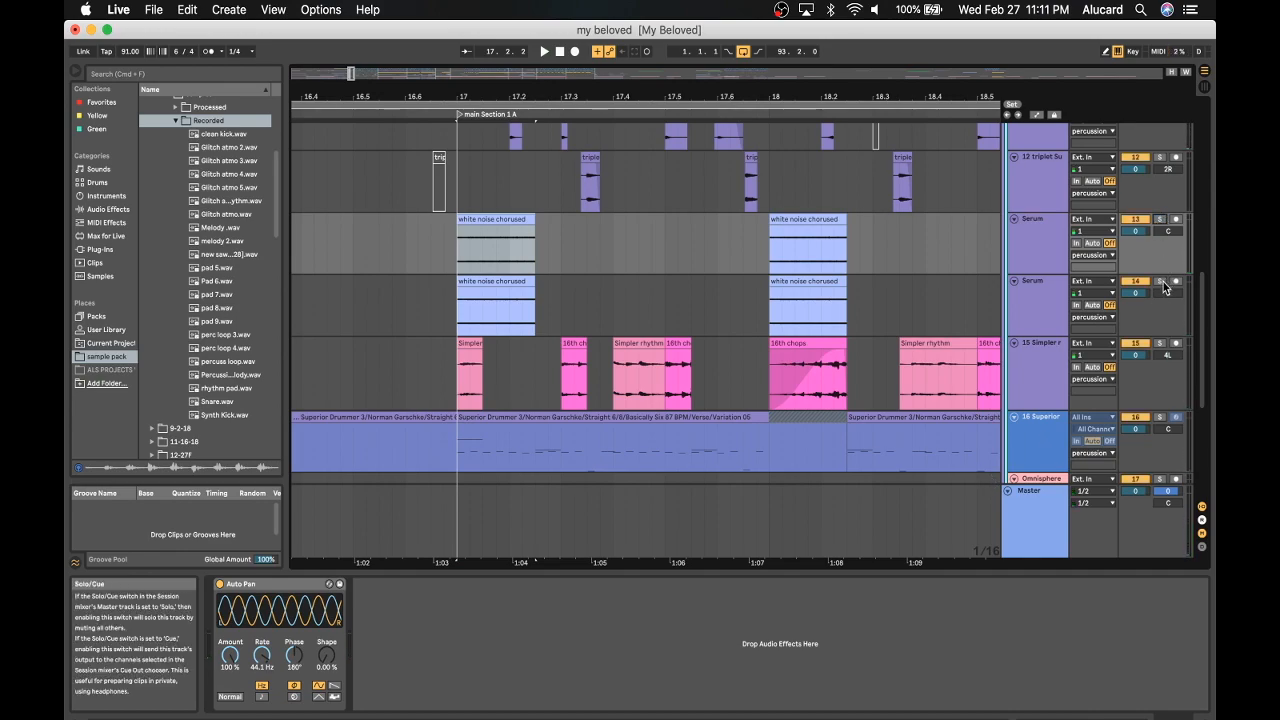
Show the Chorus device on Serum track 14 and audition its white noise clip alone, then together with track 13.
click(498, 282)
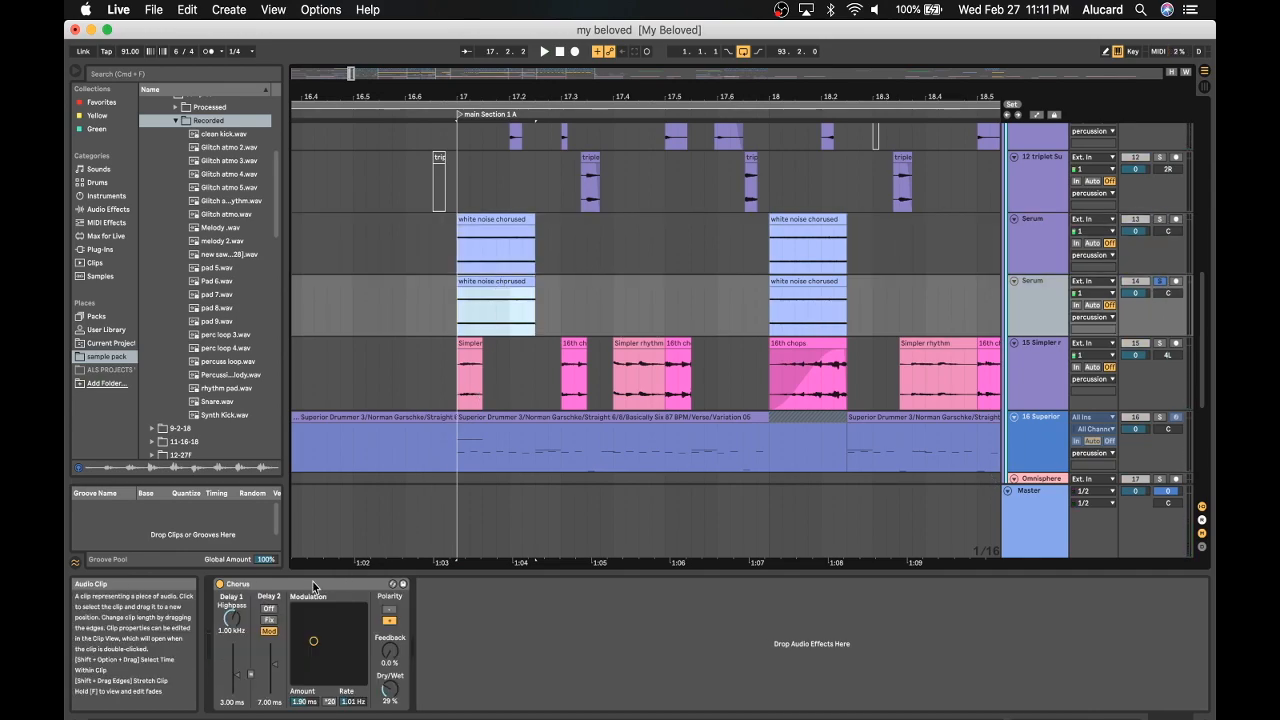
key(space)
key(space)
super+click(1161, 220)
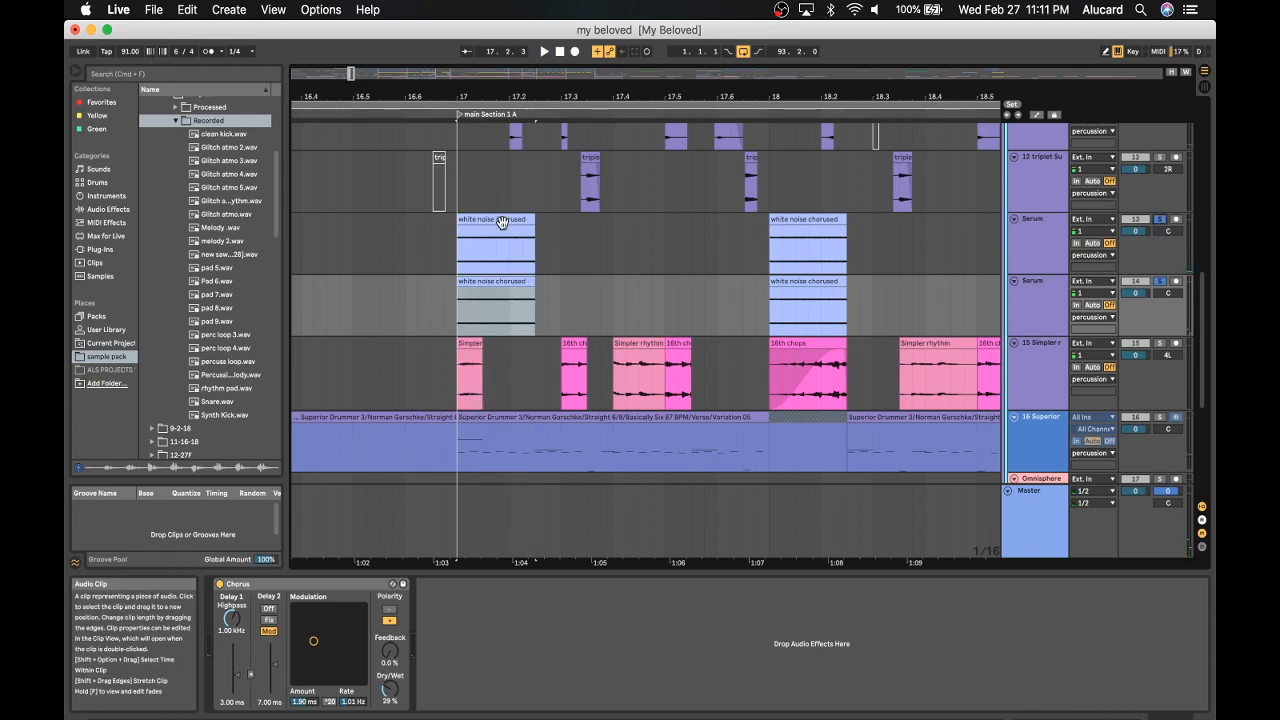
key(space)
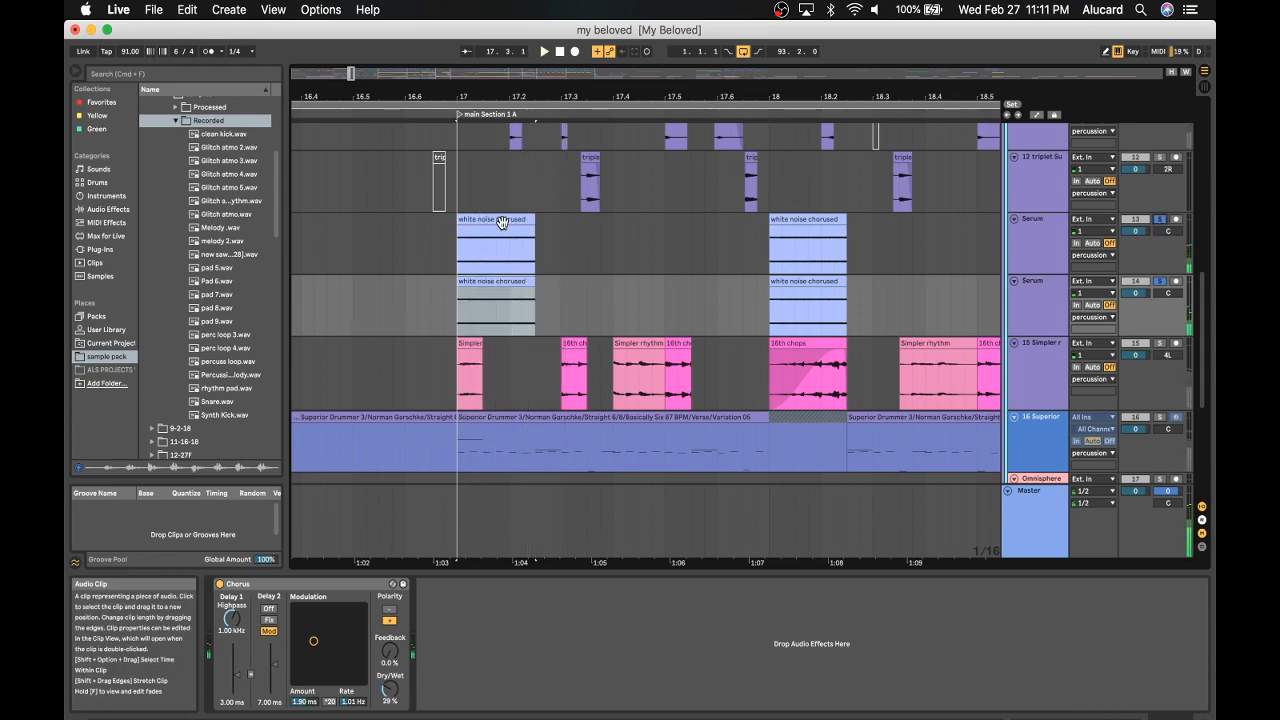
Select the Simpler rhythm clip at bar 17 and solo only track 15.
click(472, 342)
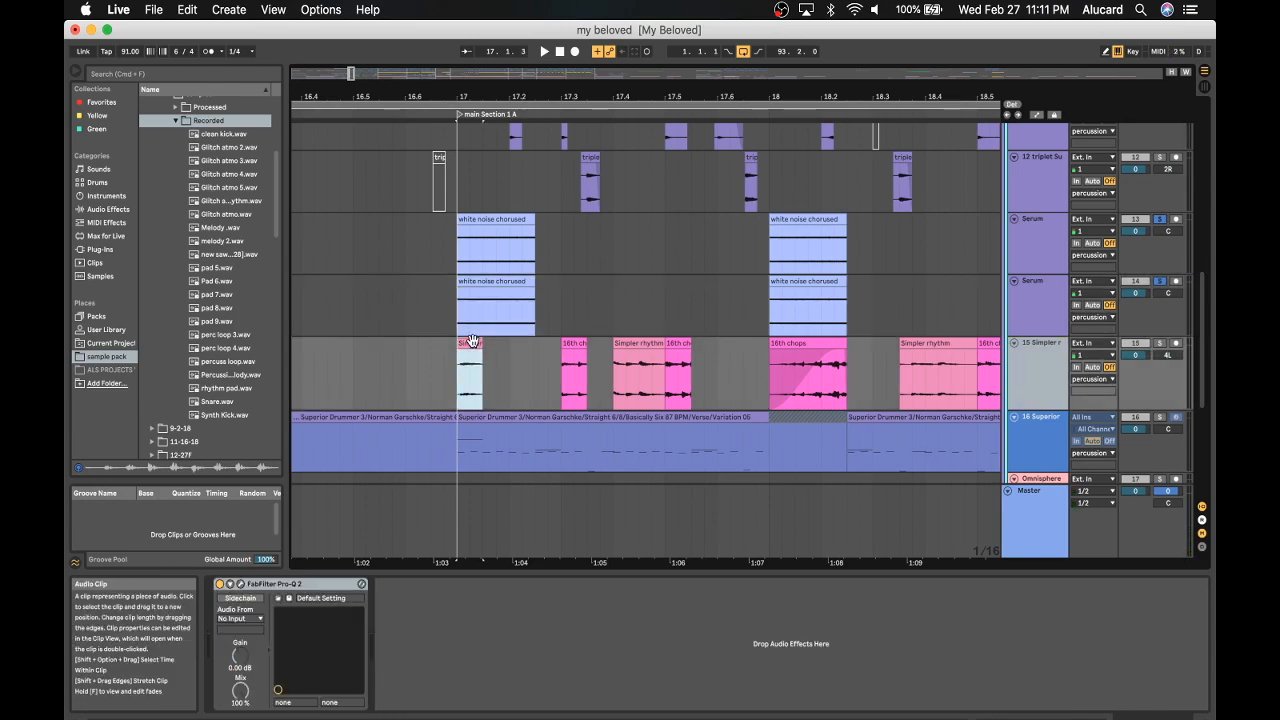
scroll(472, 342, down, 2)
key(super+a)
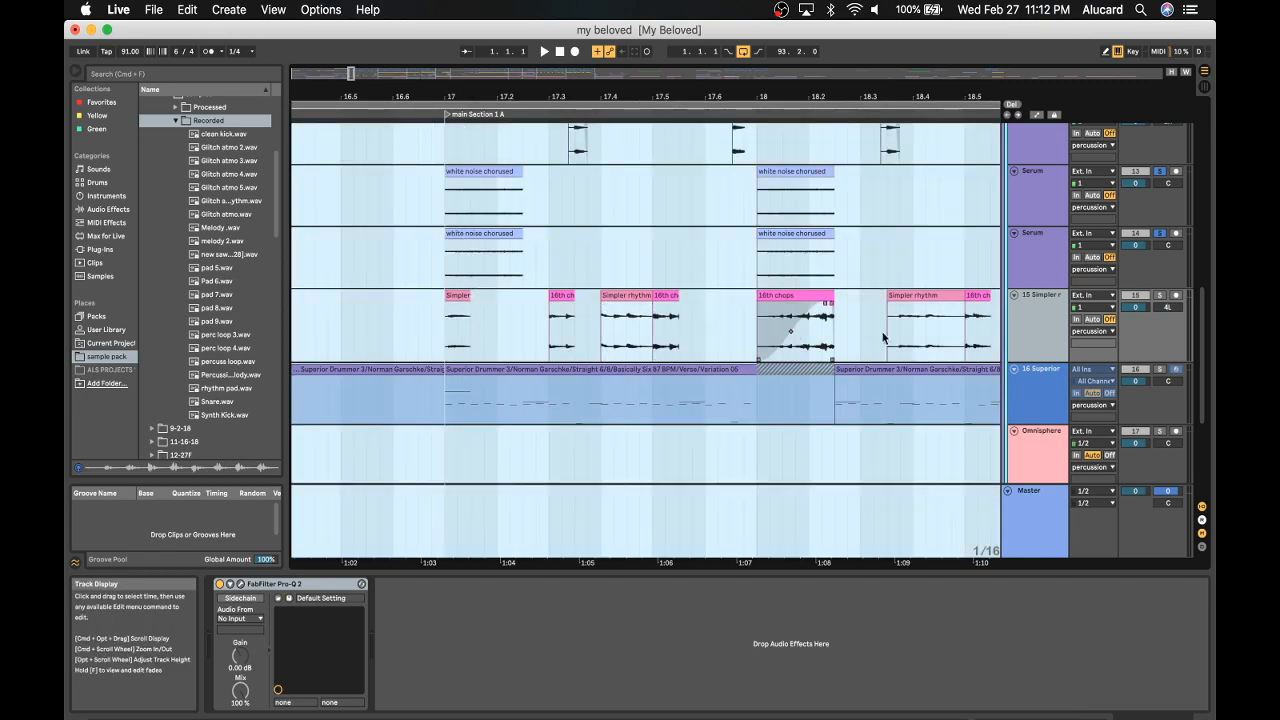
click(1013, 326)
super+click(1160, 297)
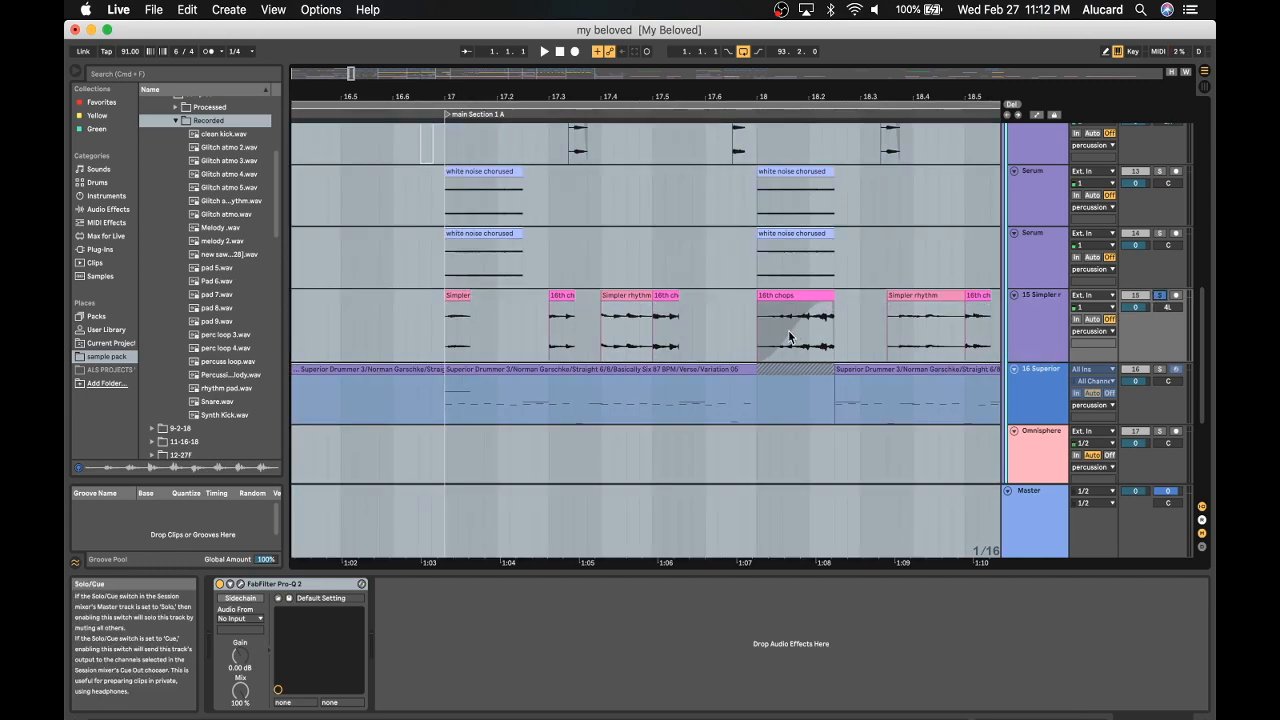
Open the sample waveform of the Simpler rhythm clip at bar 17 and enlarge the clip view.
click(489, 313)
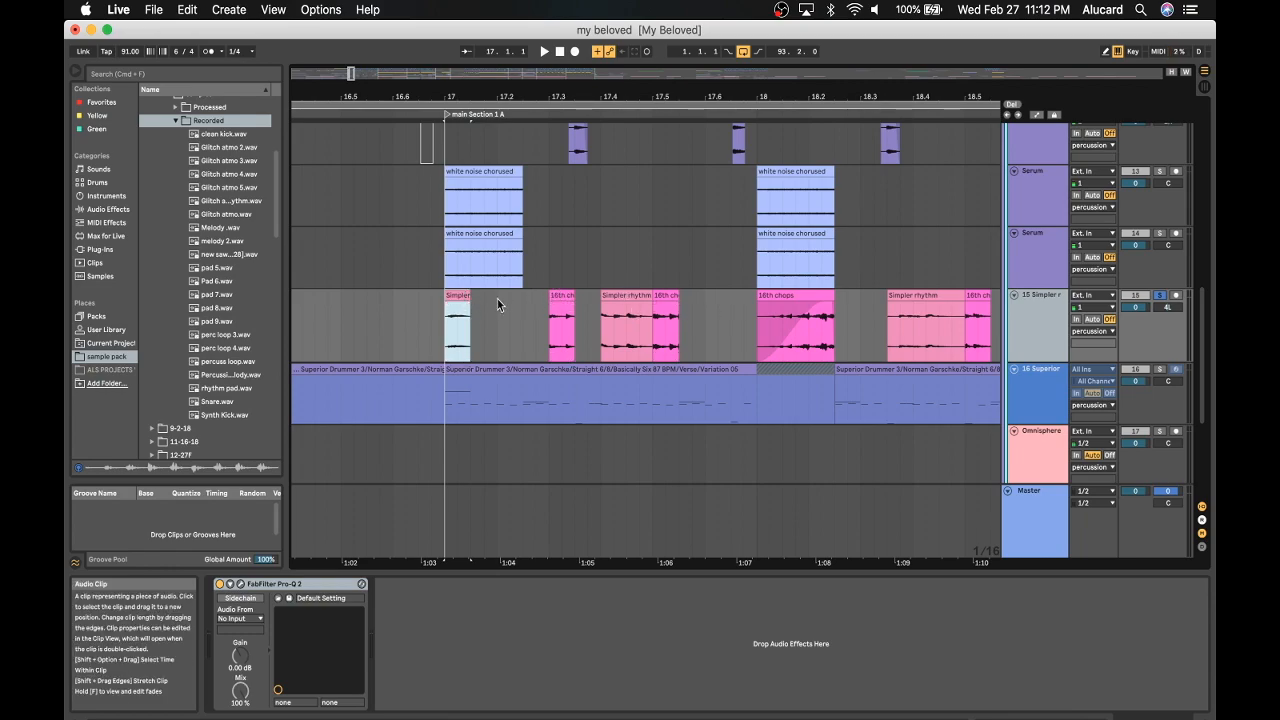
double_click(460, 296)
drag(682, 540, 682, 505)
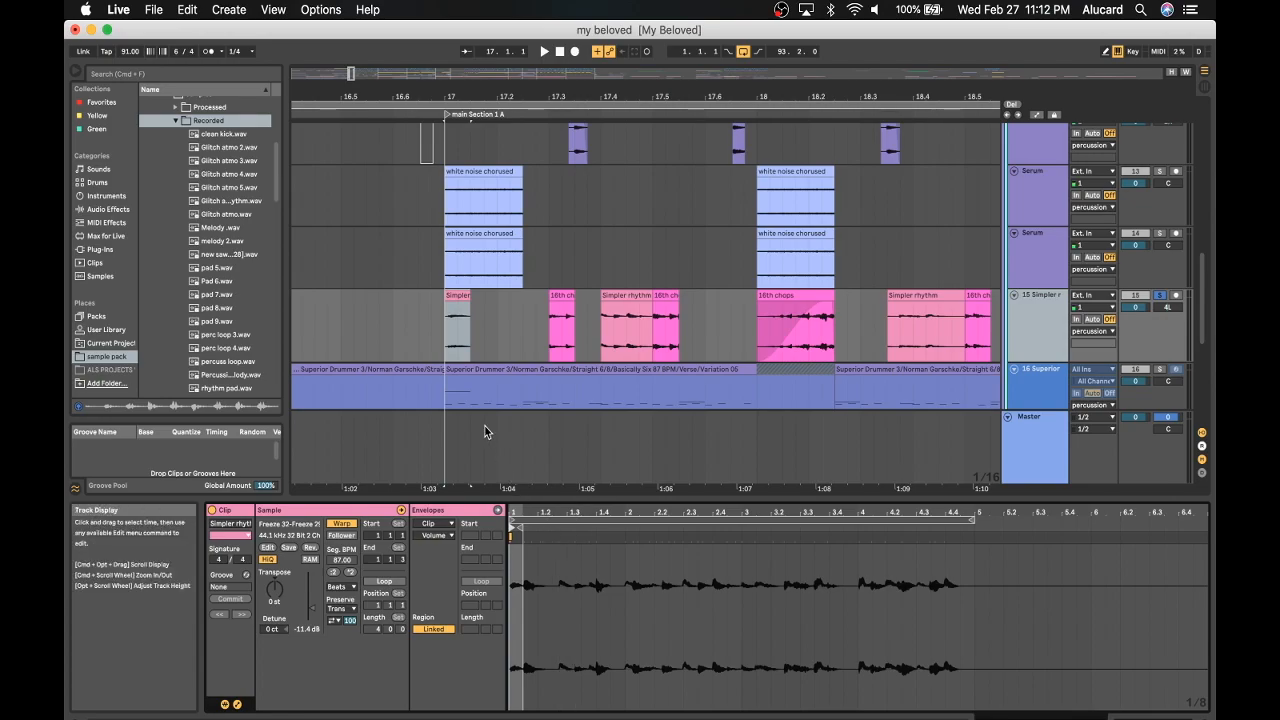
Preview Glitch atmo 2.wav, Glitch atmo 3.wav and Glitch atmo 4.wav in the browser, and reselect the Simpler rhythm clip at bar 17.
click(219, 150)
click(227, 161)
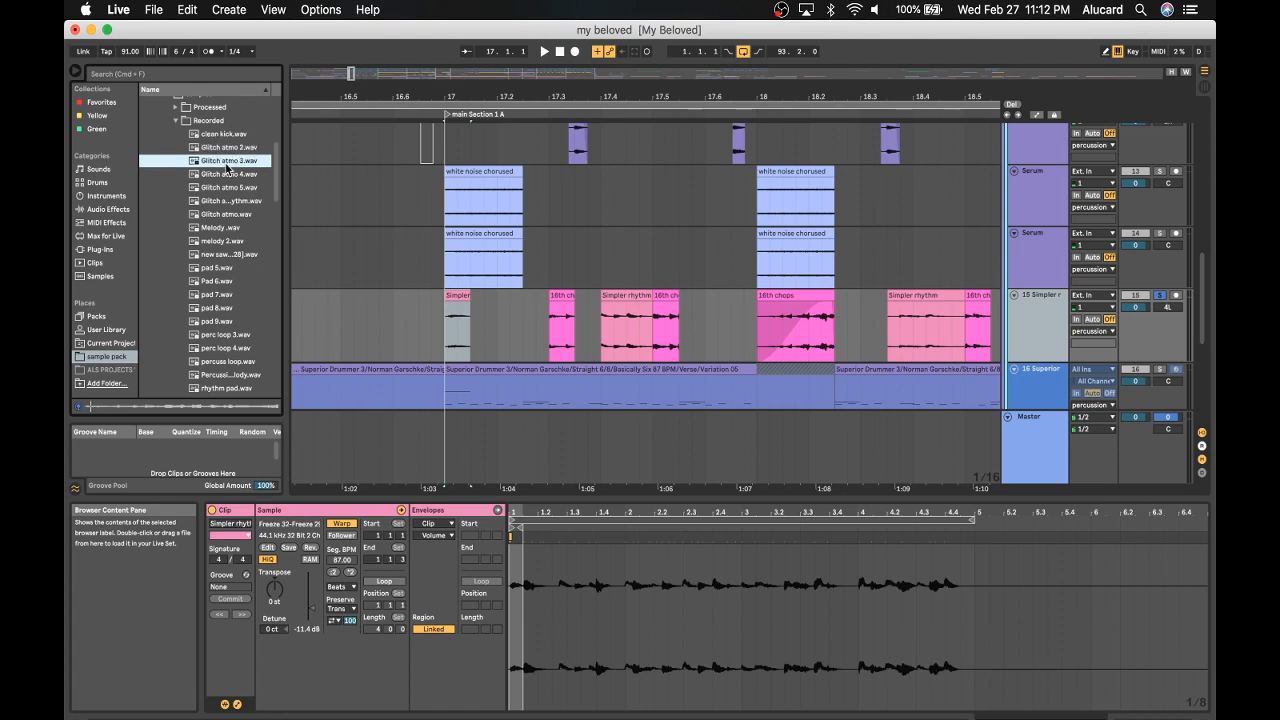
click(227, 175)
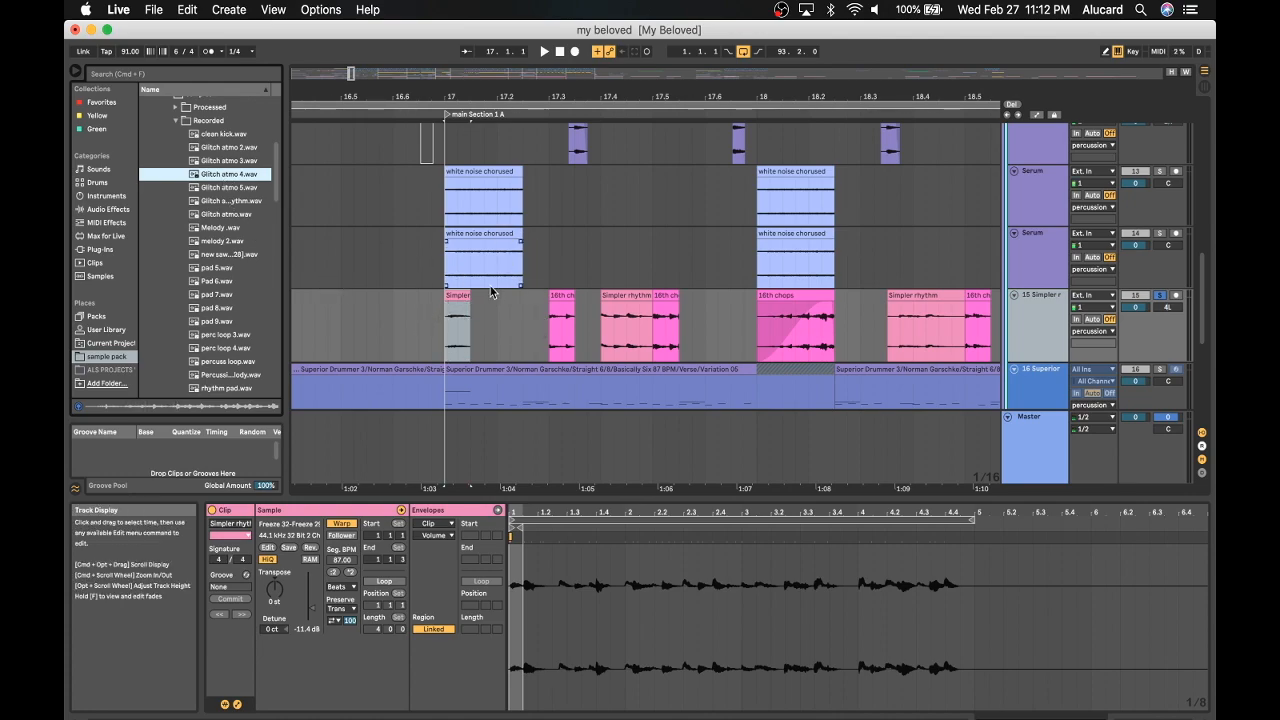
click(457, 296)
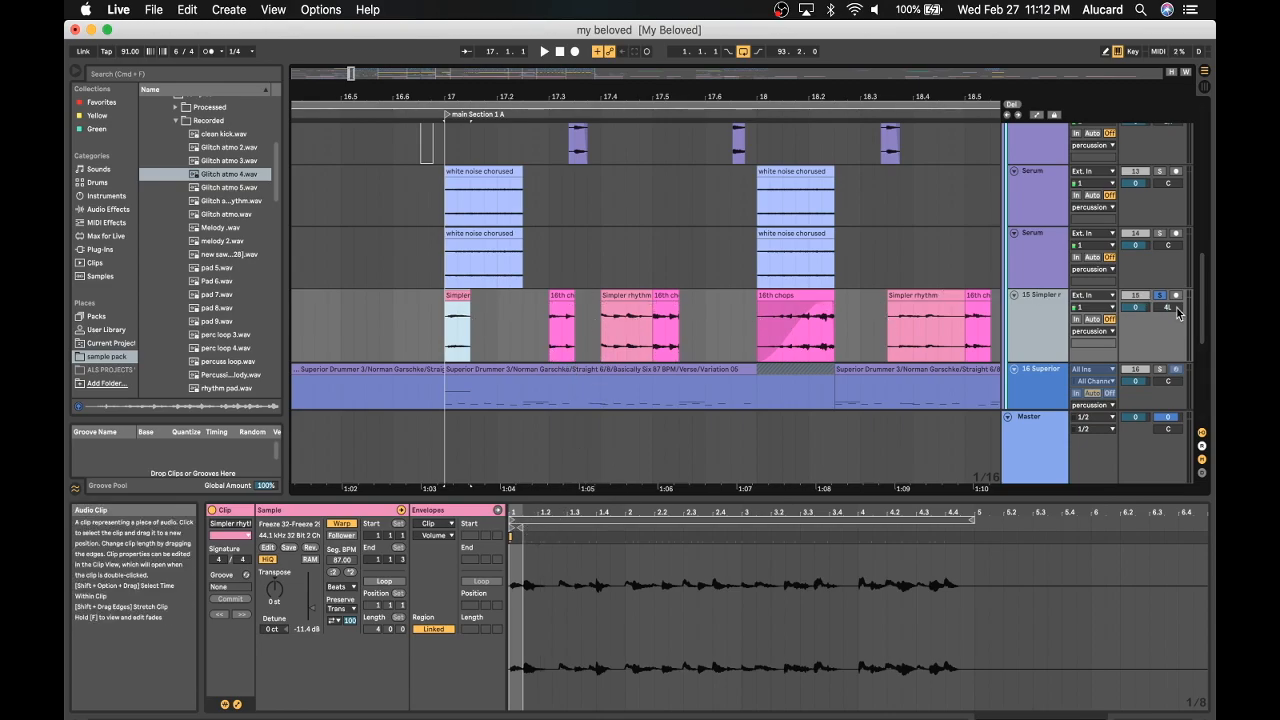
Turn off the solo on track 15 and solo the whole drums group instead.
click(1159, 295)
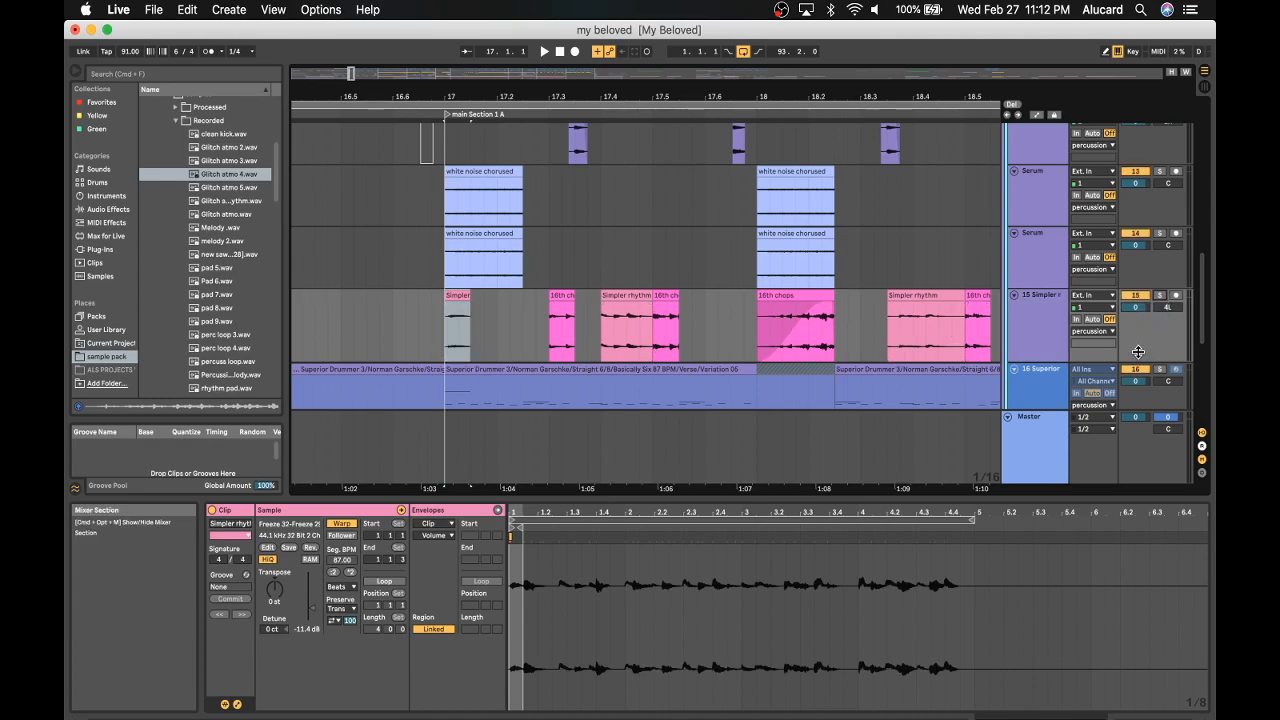
scroll(1138, 353, up, 1)
scroll(1135, 303, up, 5)
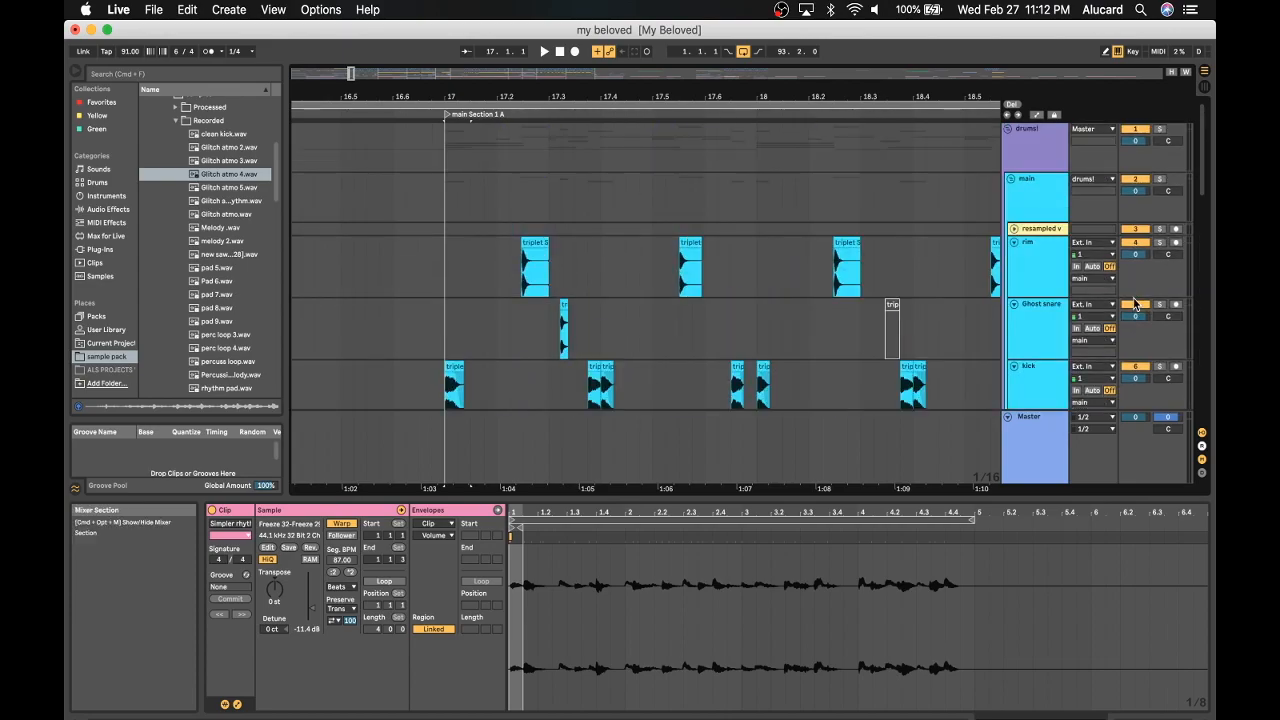
click(1159, 129)
Mute Simpler rhythm track 15 and play the drums from bar 17 without it.
scroll(654, 235, down, 4)
click(487, 260)
scroll(487, 260, down, 3)
scroll(487, 260, down, 5)
key(space)
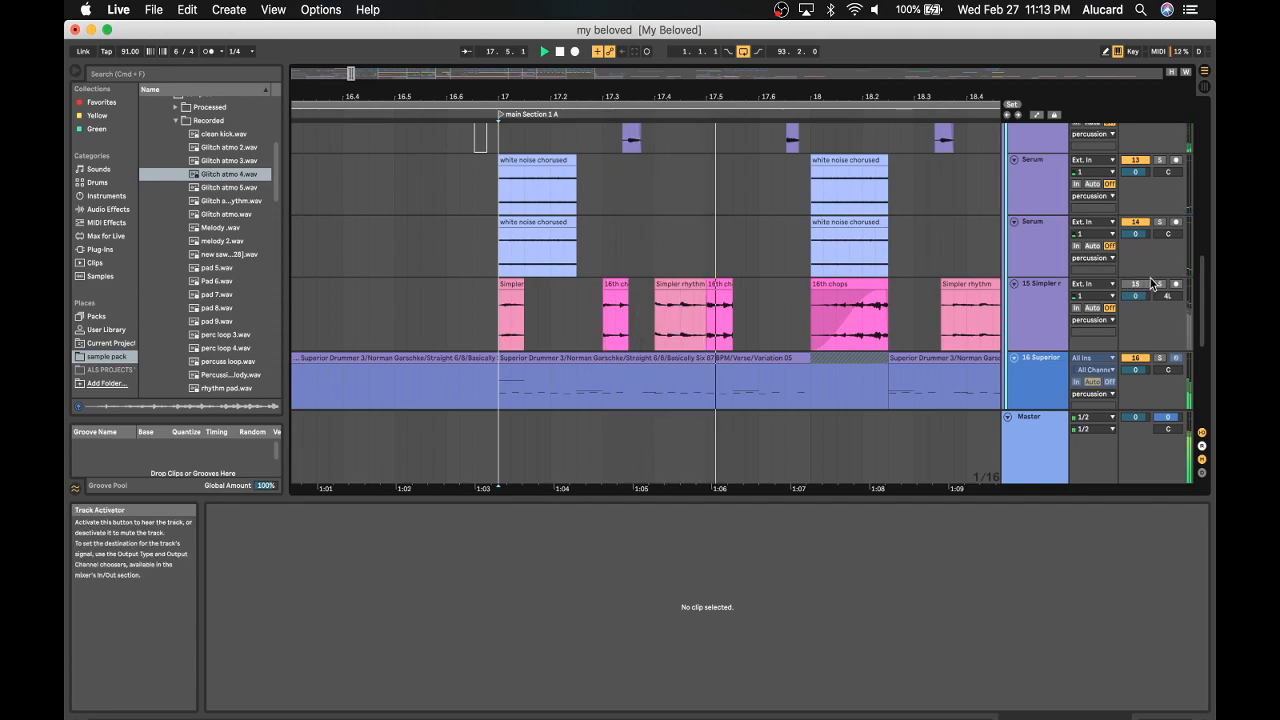
scroll(1150, 285, up, 10)
scroll(1145, 286, down, 6)
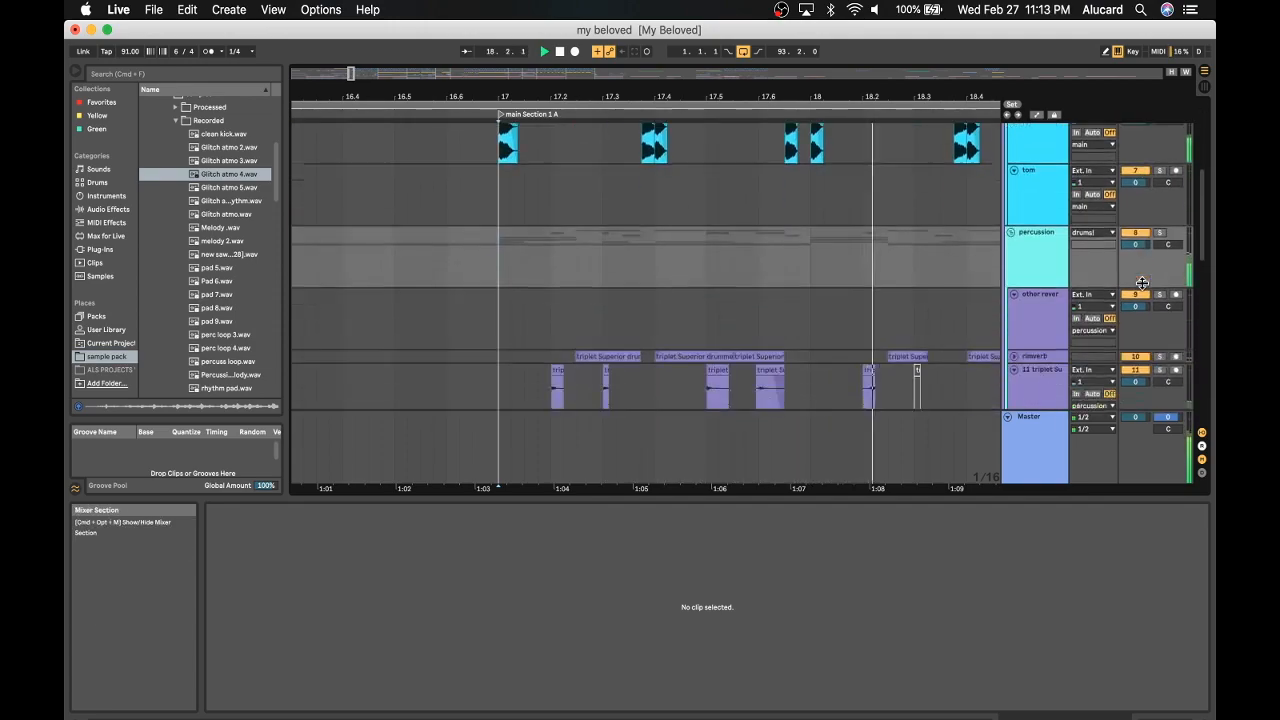
scroll(1145, 287, down, 8)
key(space)
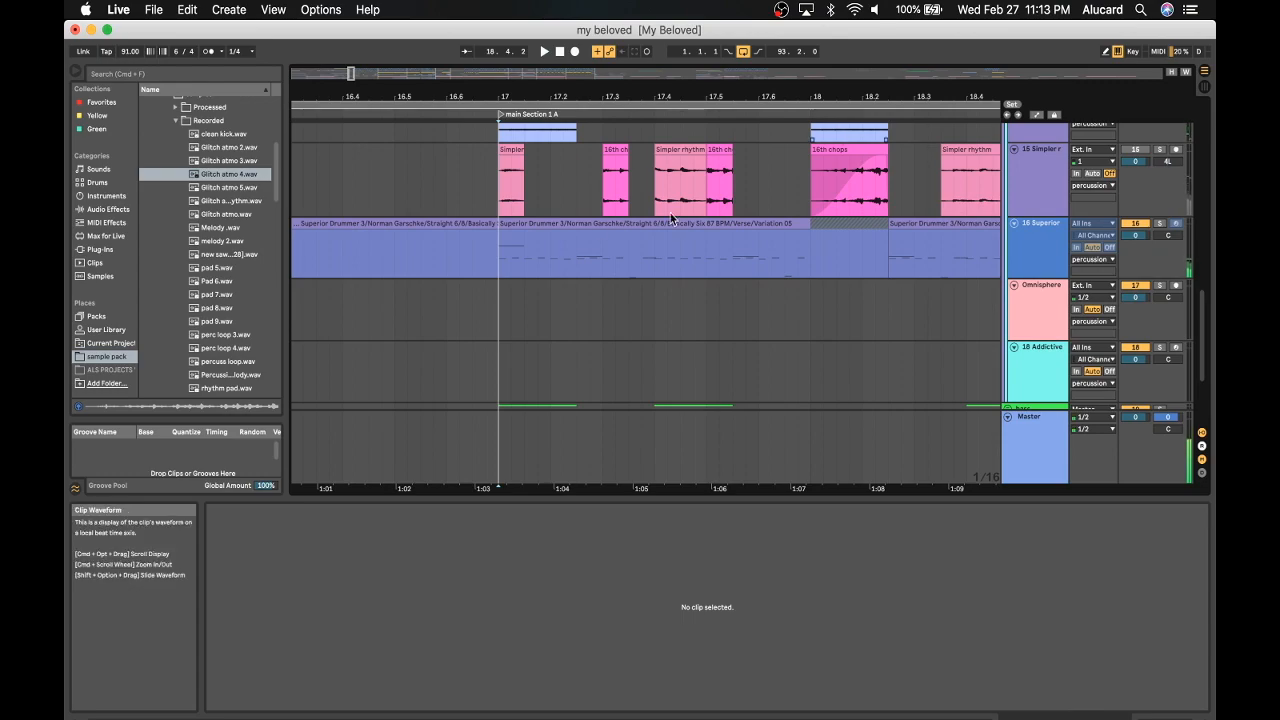
Reactivate track 15 and play the drums from bar 17 with the Simpler rhythm layer included.
scroll(582, 237, up, 1)
scroll(582, 237, left, 1)
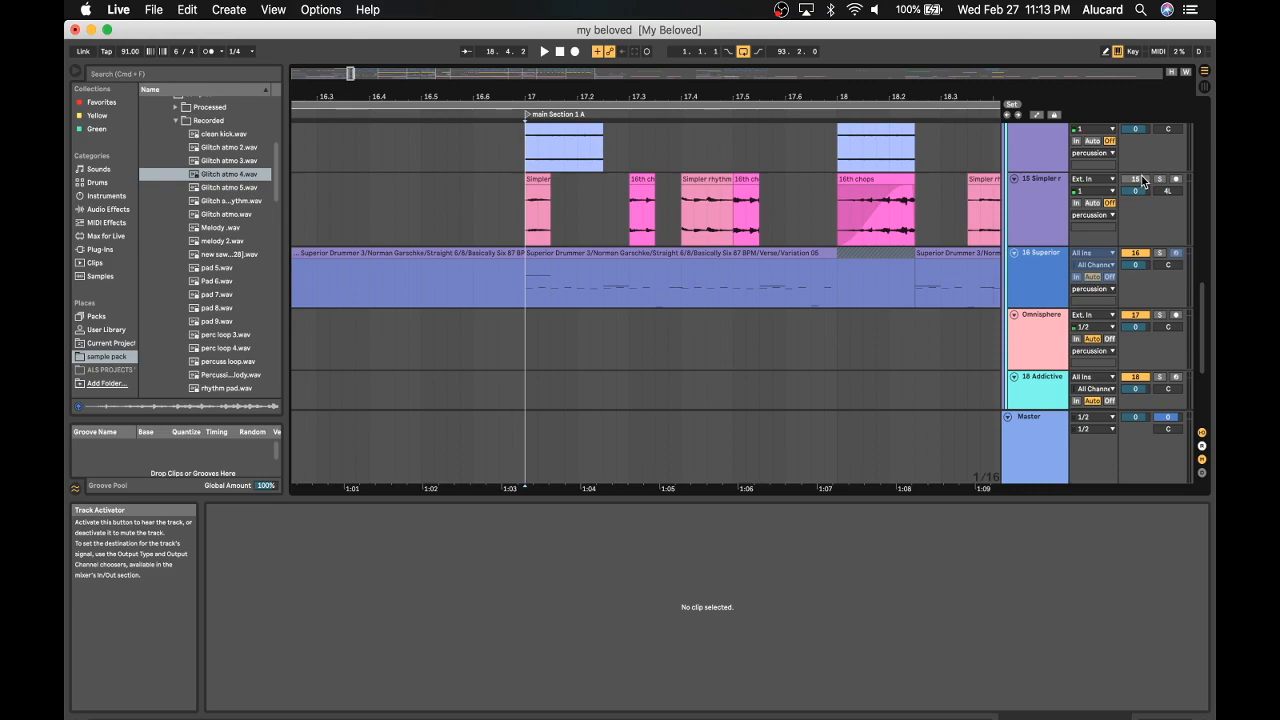
key(space)
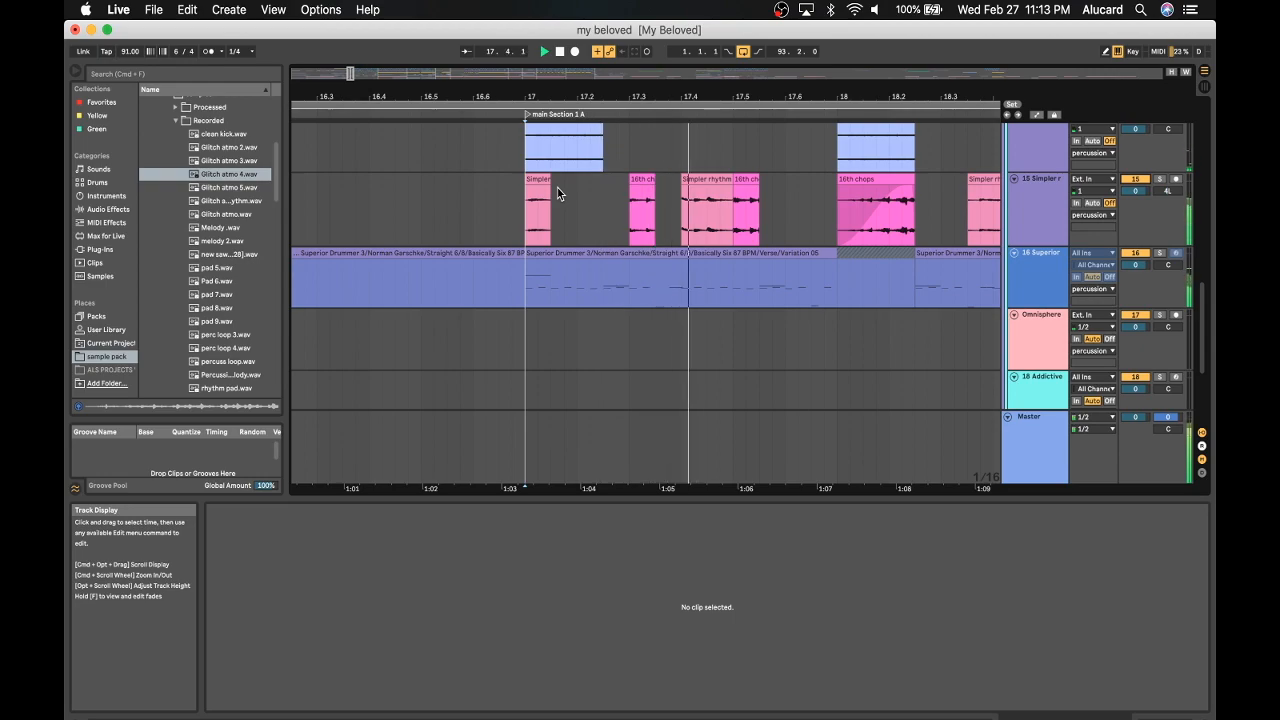
scroll(558, 194, right, 1)
scroll(558, 194, right, 5)
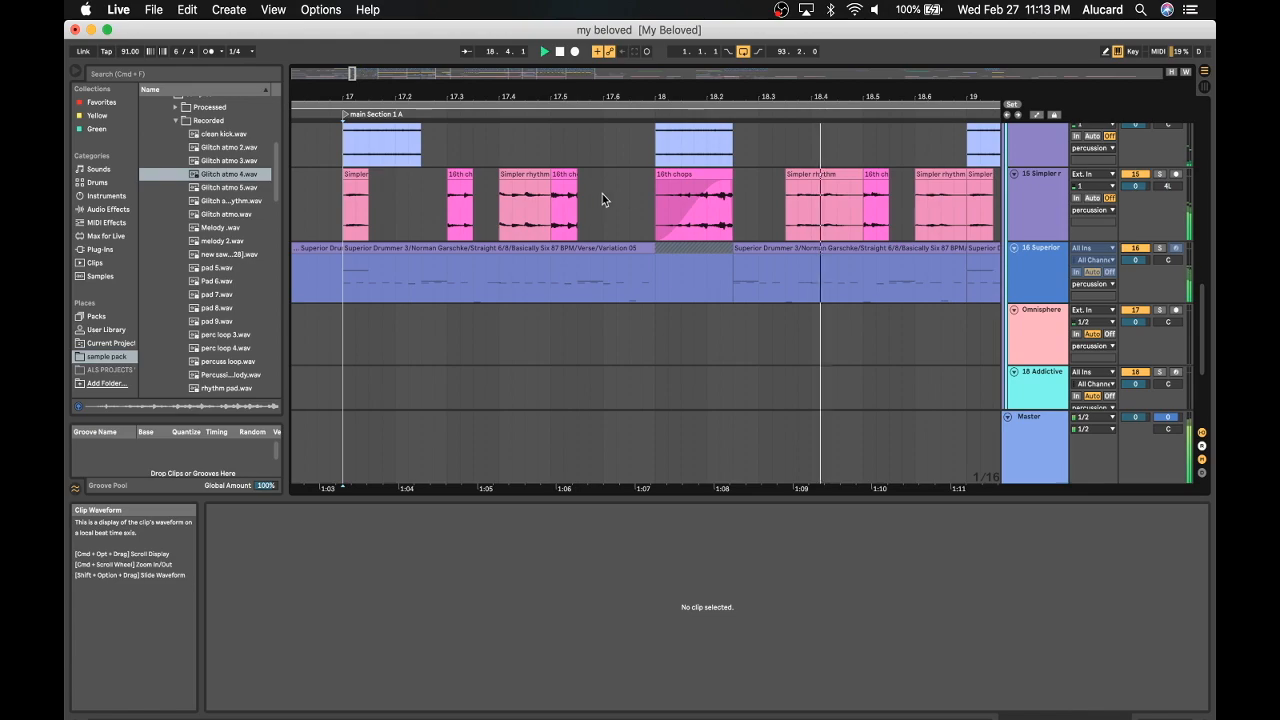
scroll(629, 196, right, 5)
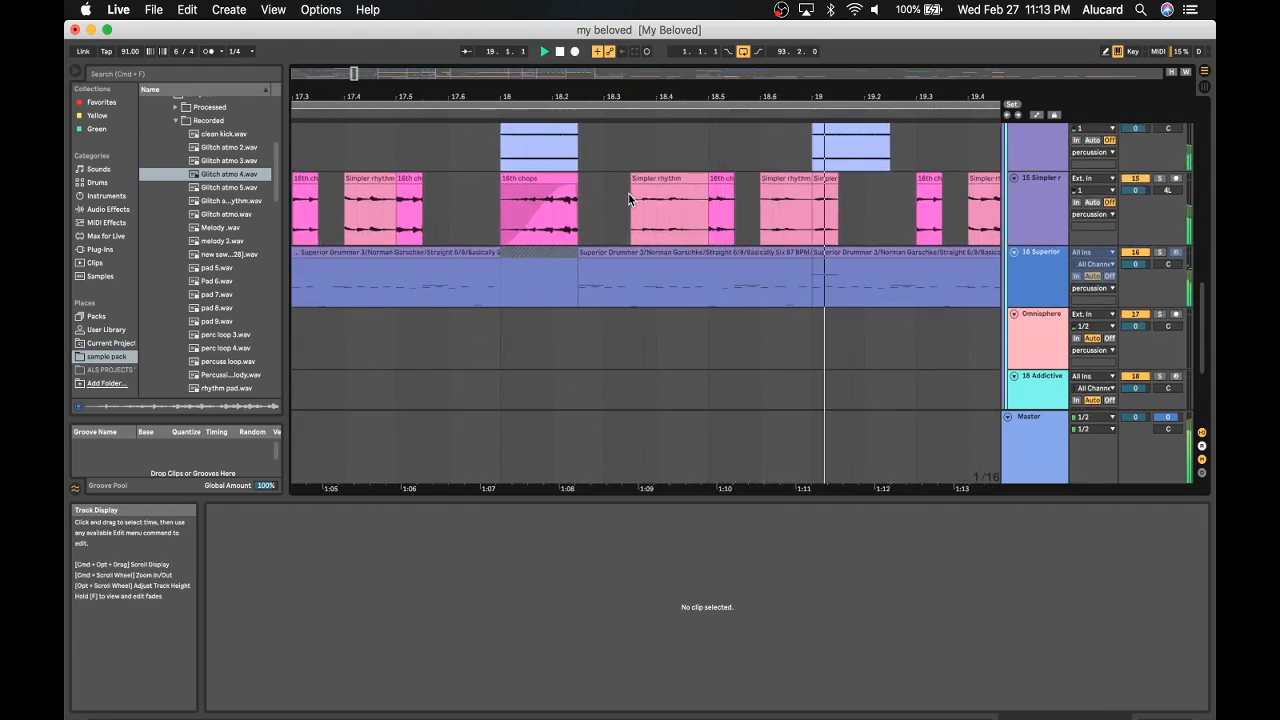
scroll(629, 196, left, 10)
scroll(629, 198, left, 1)
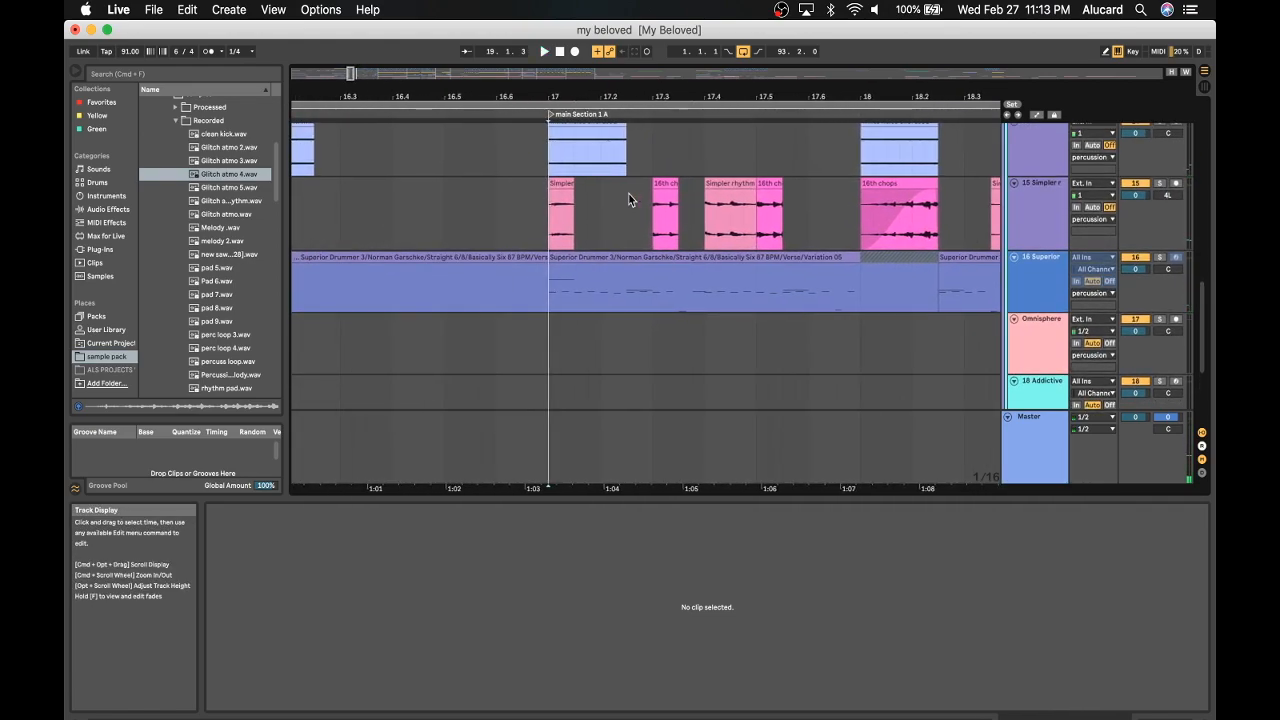
Open the Simpler rhythm clip at bar 17 on track 15 in the clip view.
click(557, 184)
double_click(557, 184)
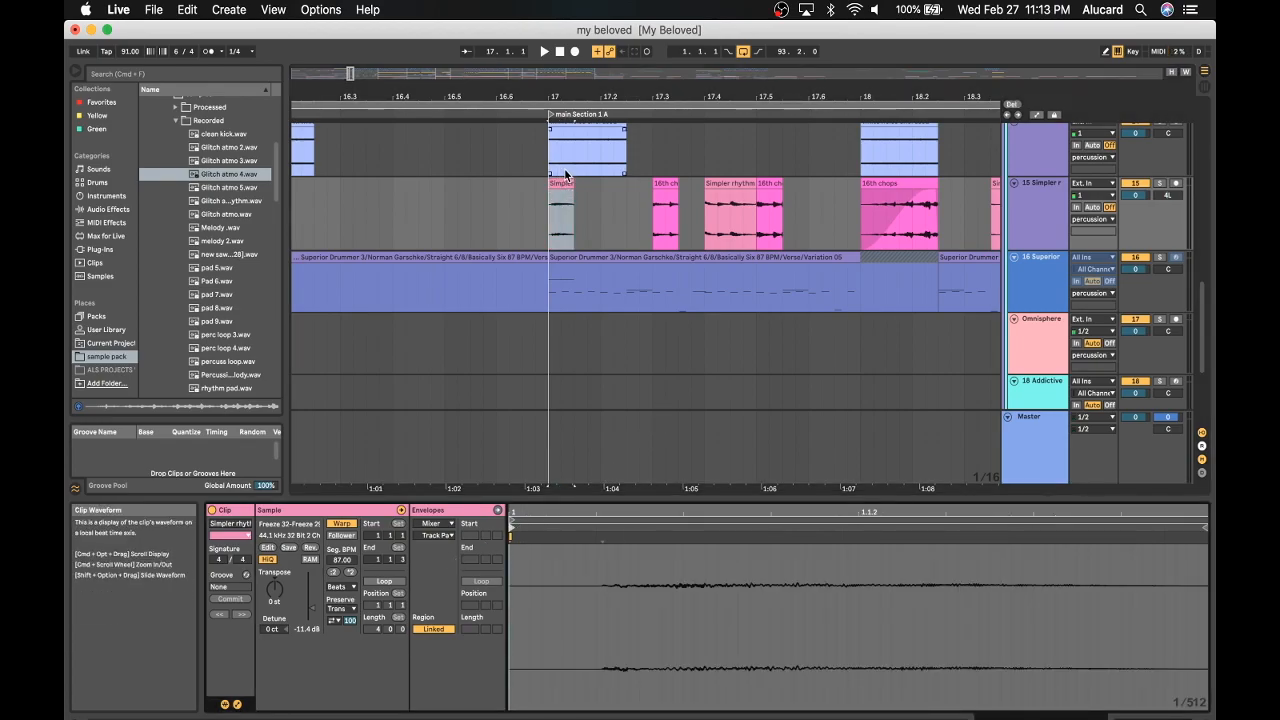
scroll(564, 168, right, 5)
scroll(497, 193, left, 1)
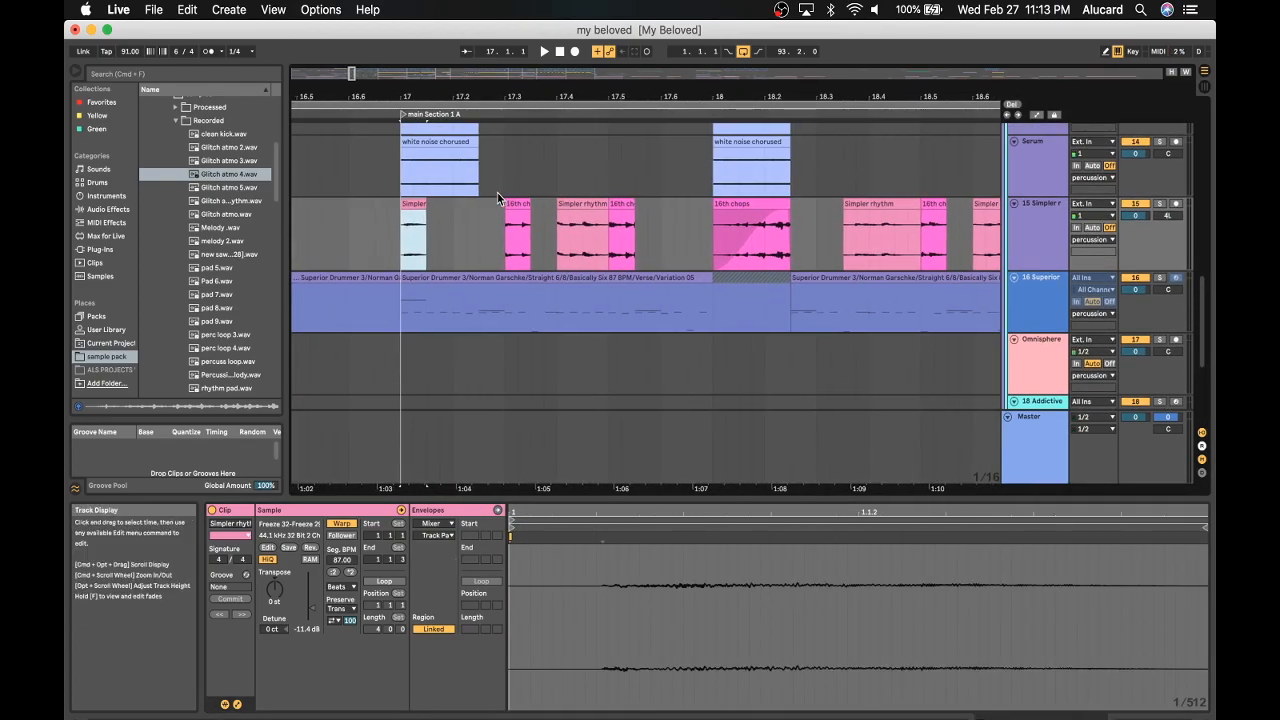
Open the 16th chops clip at 17.3, solo track 15 and audition the clip.
click(521, 204)
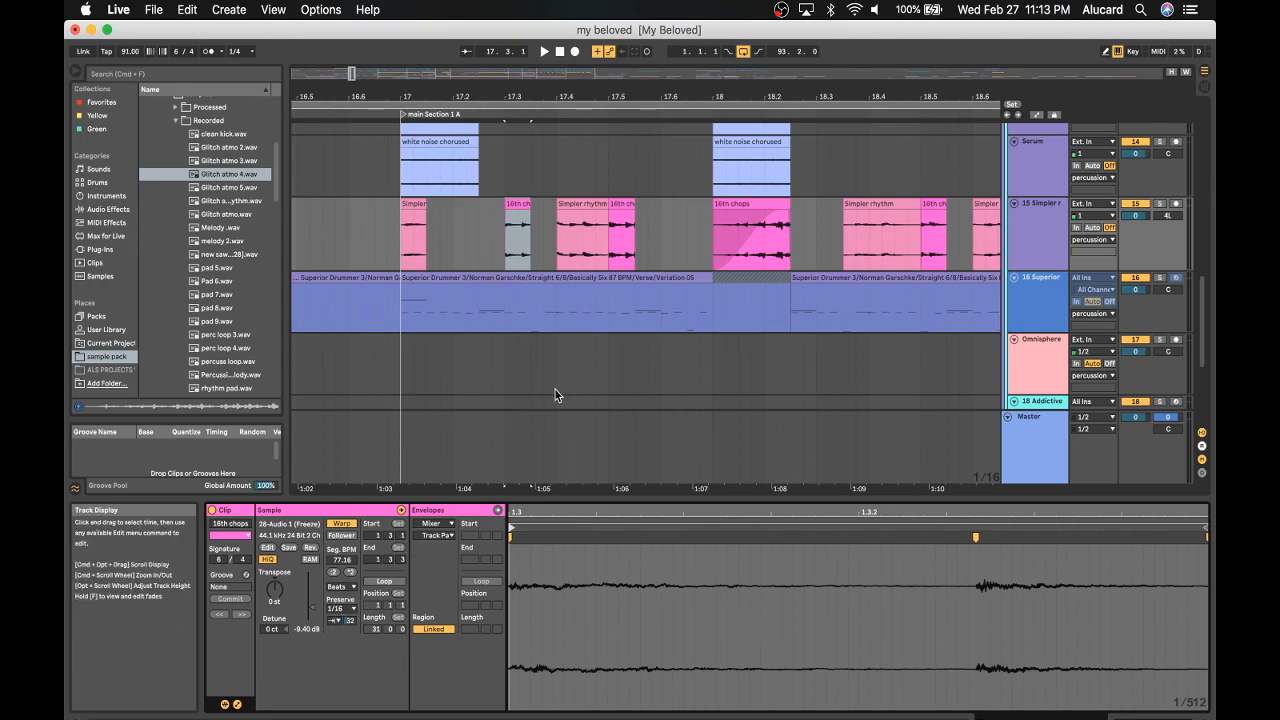
click(519, 232)
click(1159, 205)
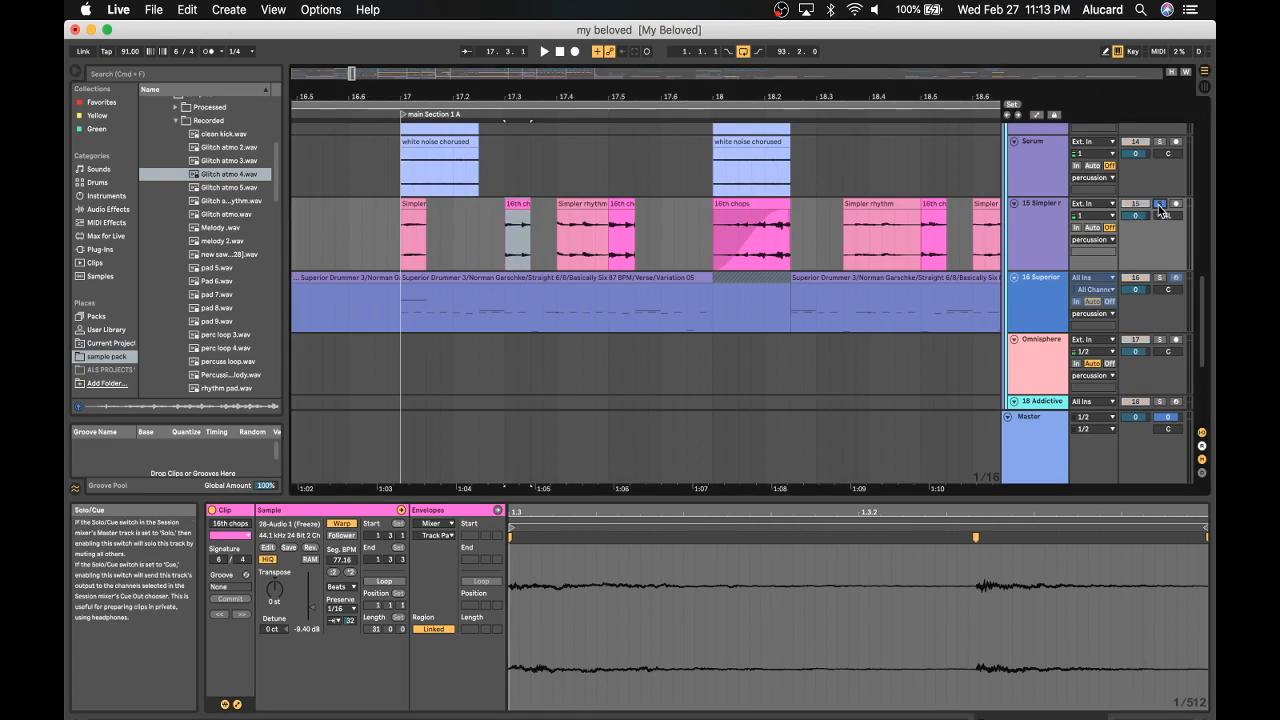
key(space)
key(space)
key(space)
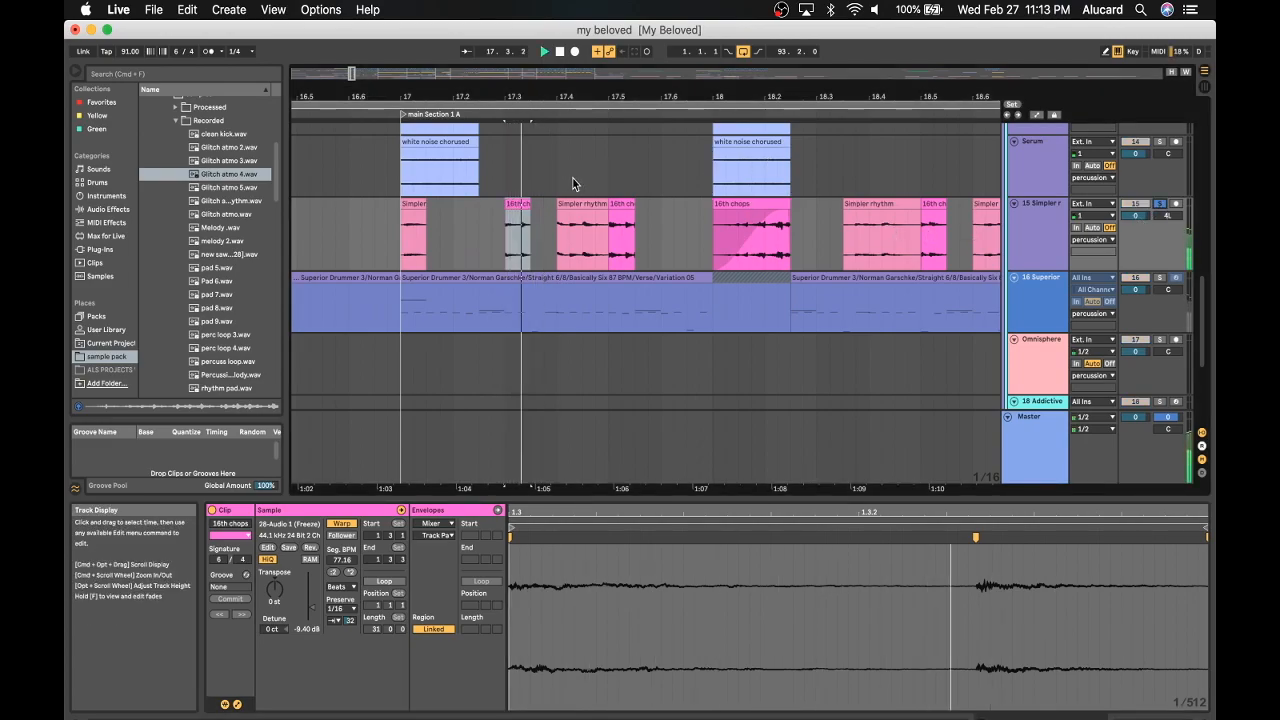
key(space)
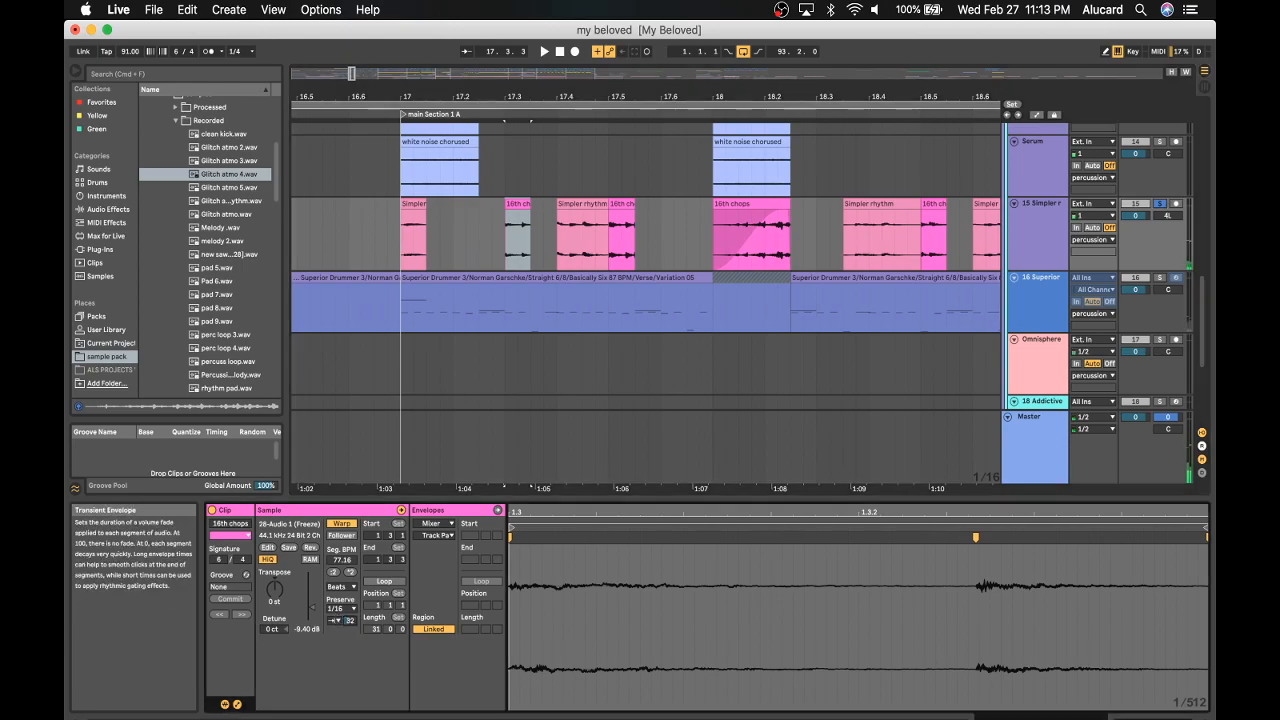
Replay the 16th chops clip at 17.3, undo the last change and reselect the clip.
key(space)
key(space)
key(space)
key(space)
key(super+z)
click(517, 206)
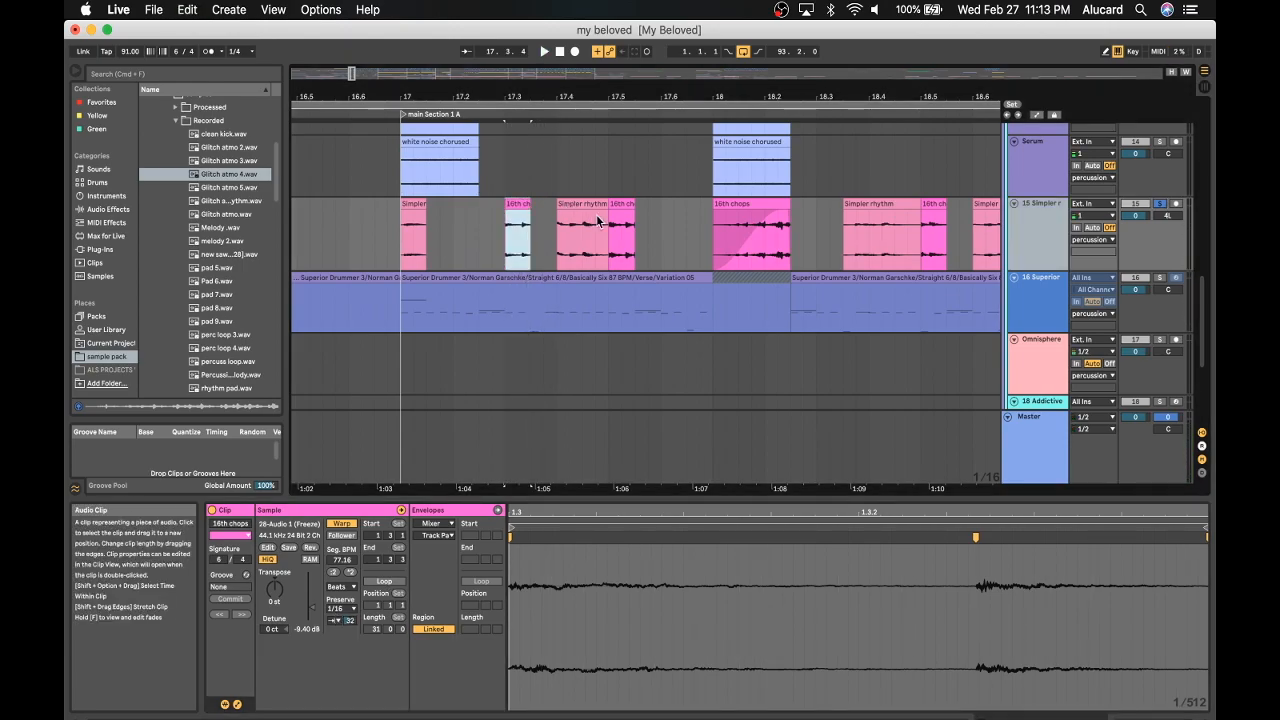
Inspect the Simpler rhythm clip at 17.4 and the 16th chops clips at 17.5 and 18, and audition the bar 18 clip.
click(589, 205)
click(516, 206)
click(600, 216)
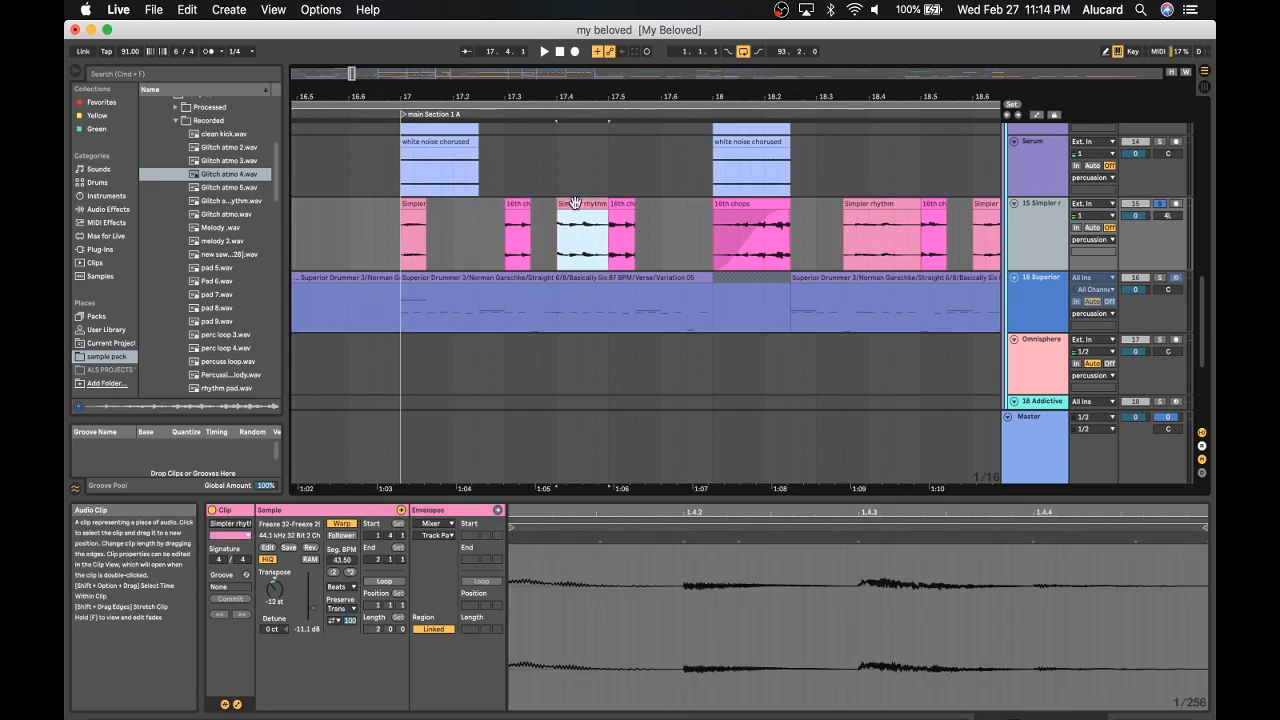
click(617, 231)
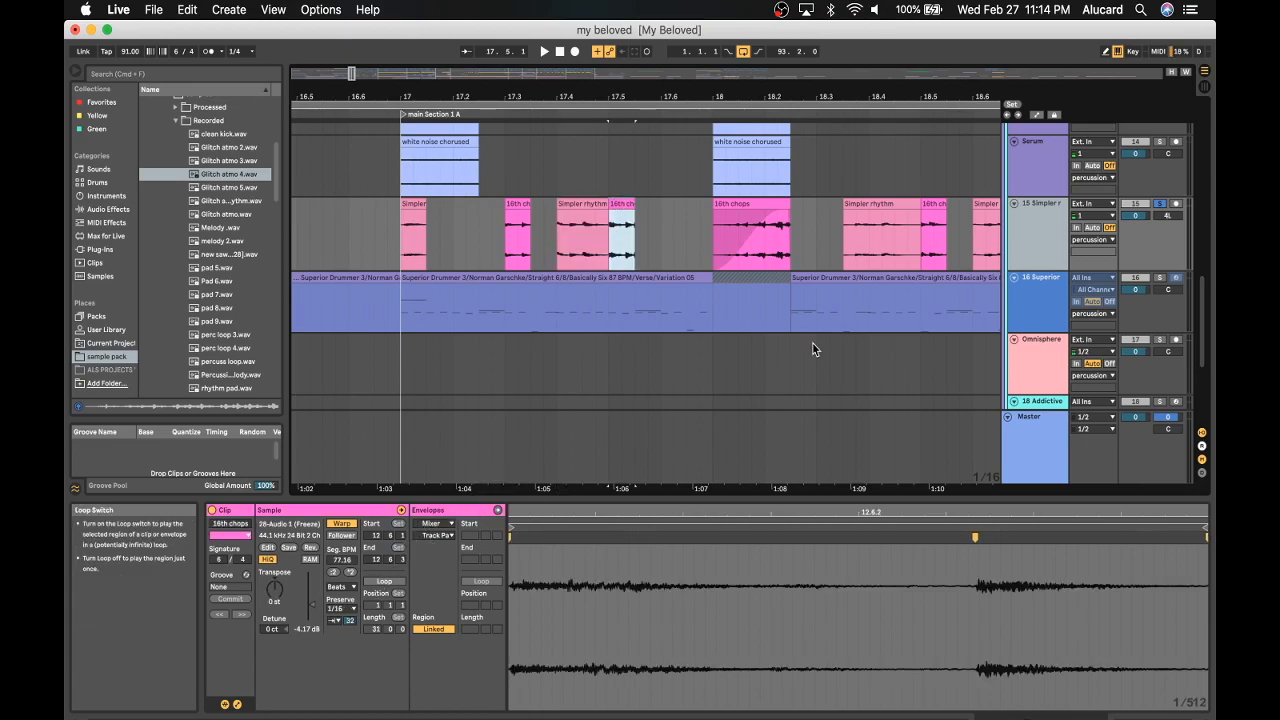
click(742, 204)
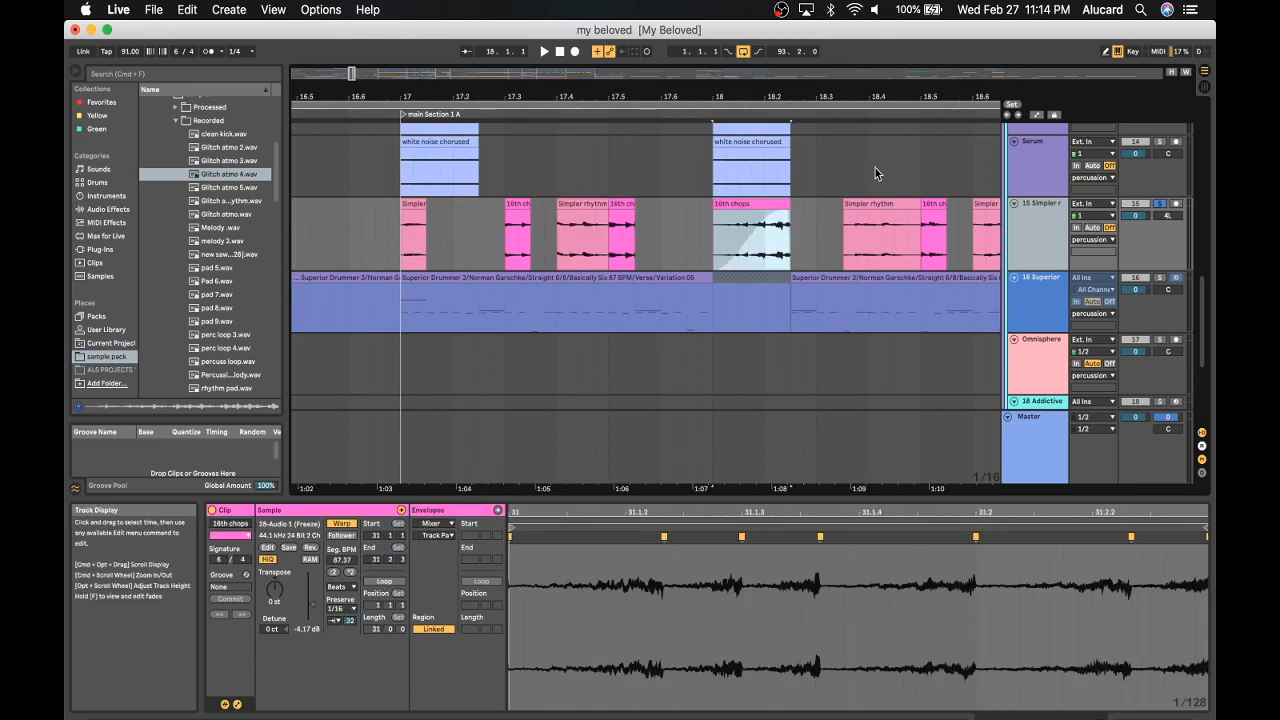
key(space)
key(space)
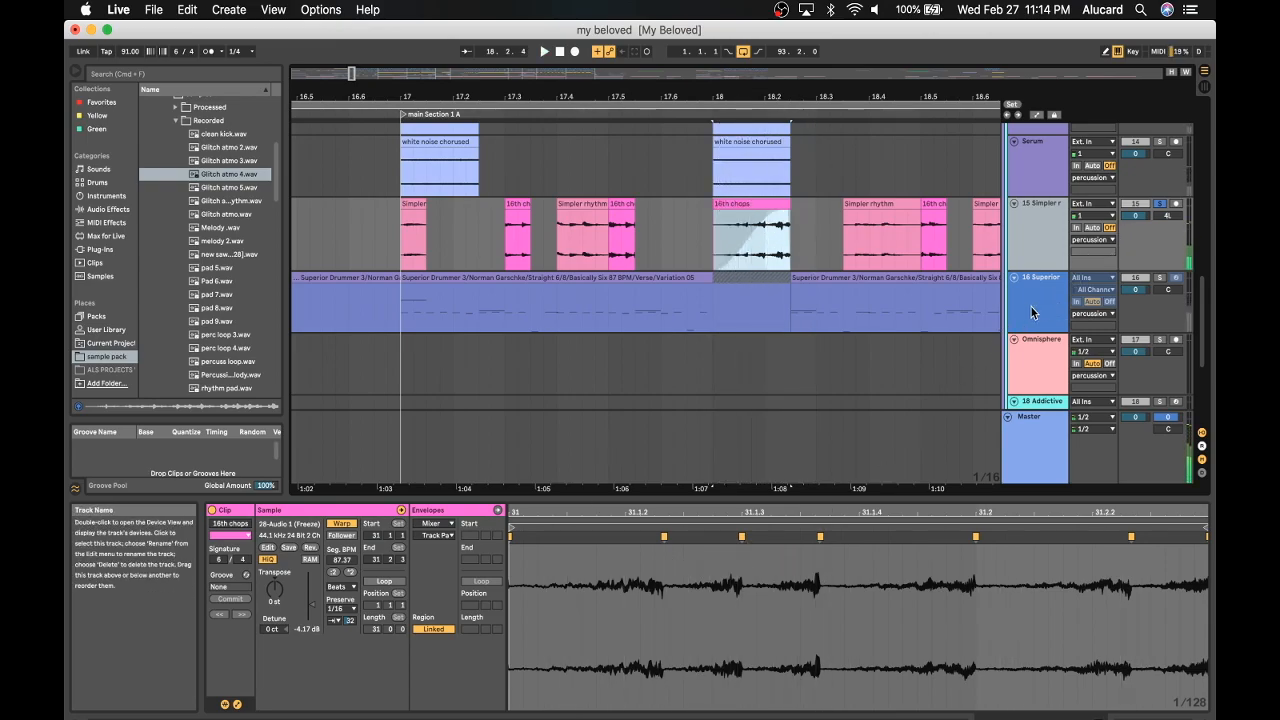
Select the Simpler rhythm clip at 18.3 and play track 15 soloed from there.
scroll(611, 352, right, 2)
scroll(611, 352, up, 1)
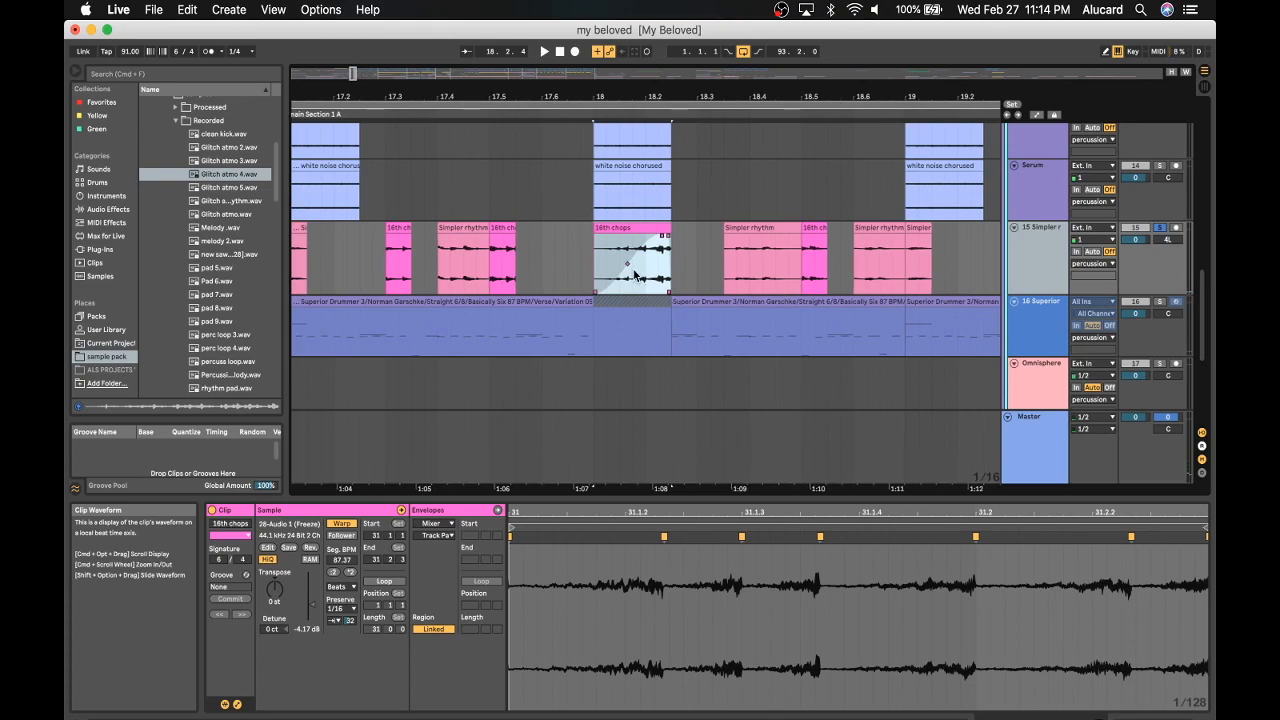
scroll(636, 272, right, 2)
scroll(636, 272, up, 1)
click(631, 236)
scroll(631, 237, right, 2)
scroll(631, 237, down, 1)
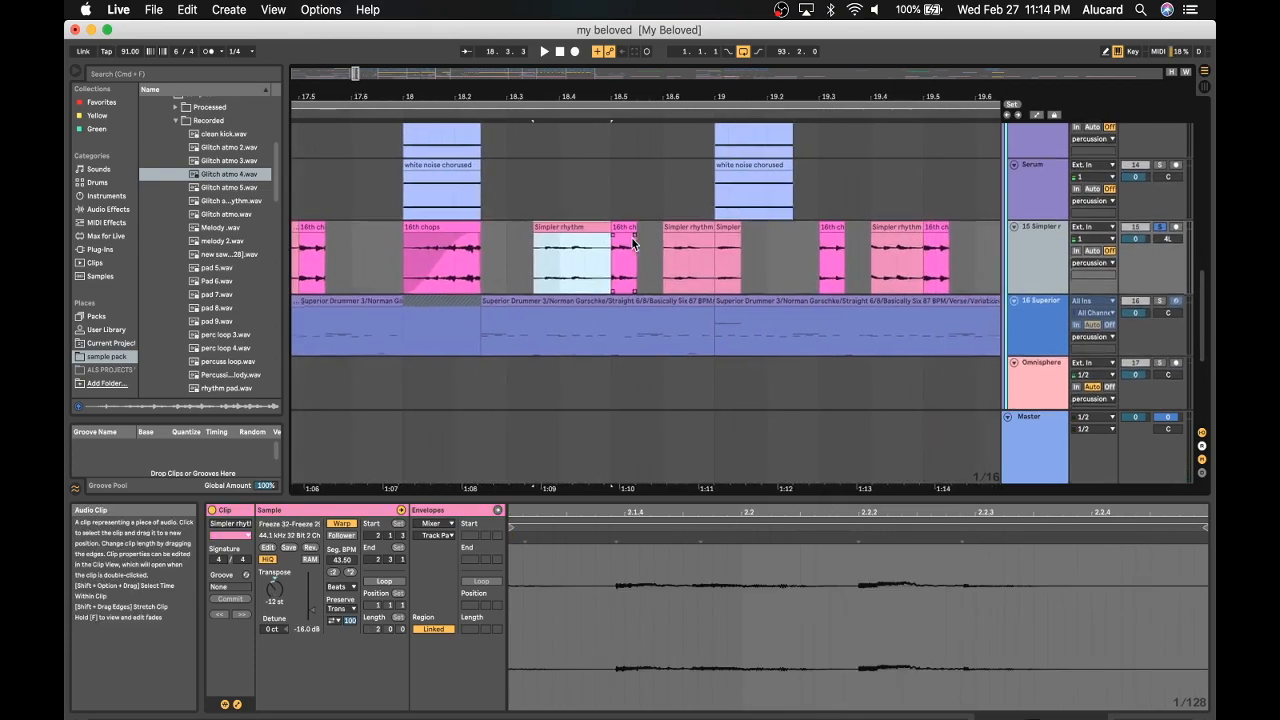
click(1161, 234)
key(space)
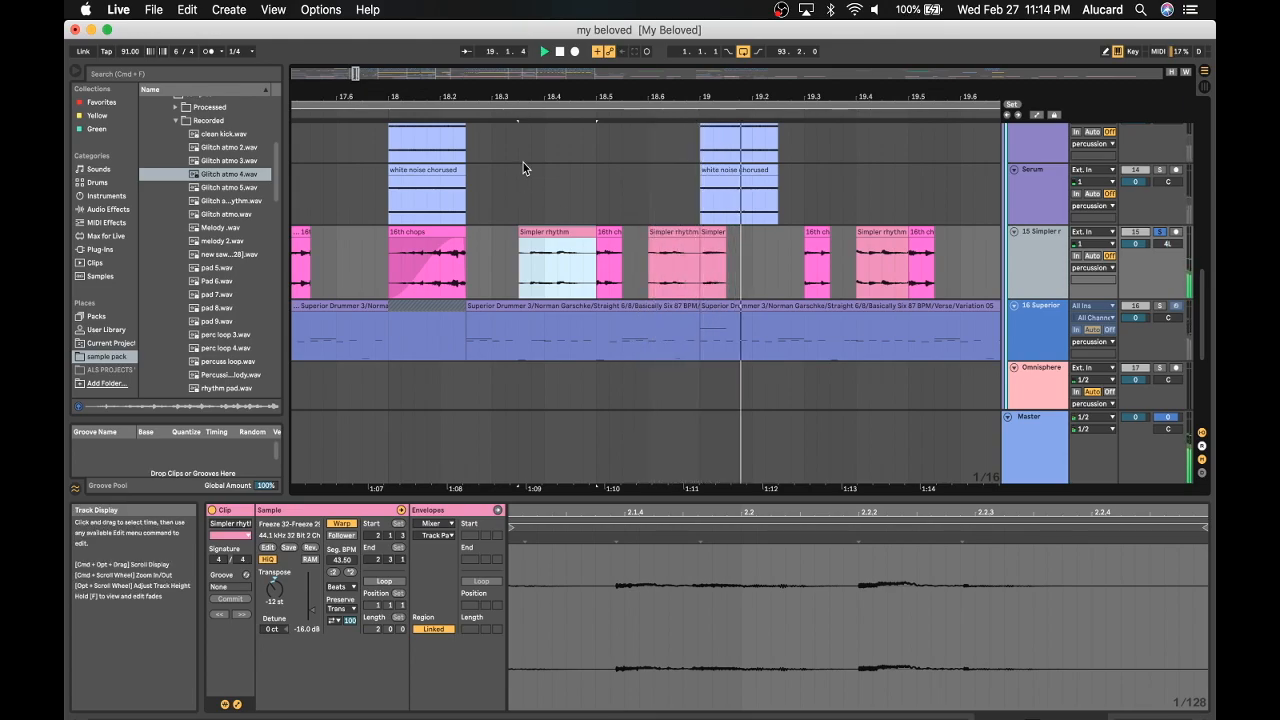
Select all the track 15 clips from bar 17 up to bar 21.
drag(528, 93, 528, 45)
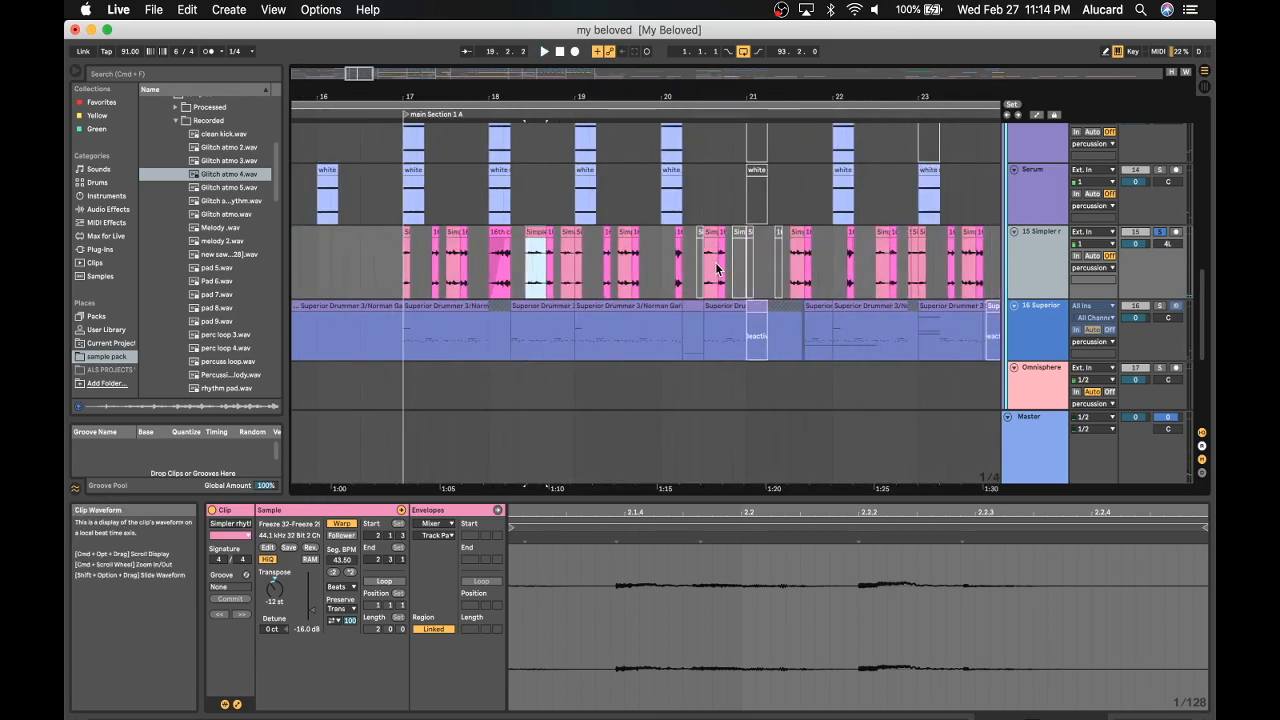
scroll(716, 268, right, 2)
scroll(716, 268, down, 1)
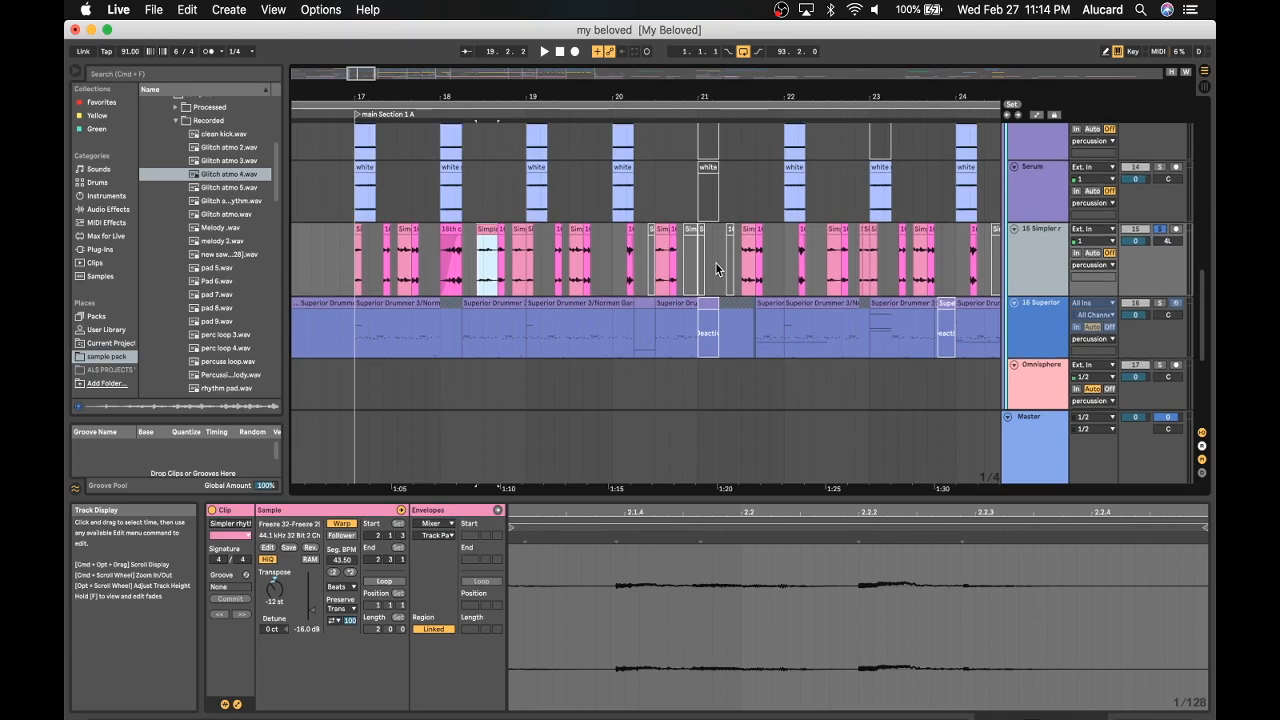
scroll(567, 263, left, 3)
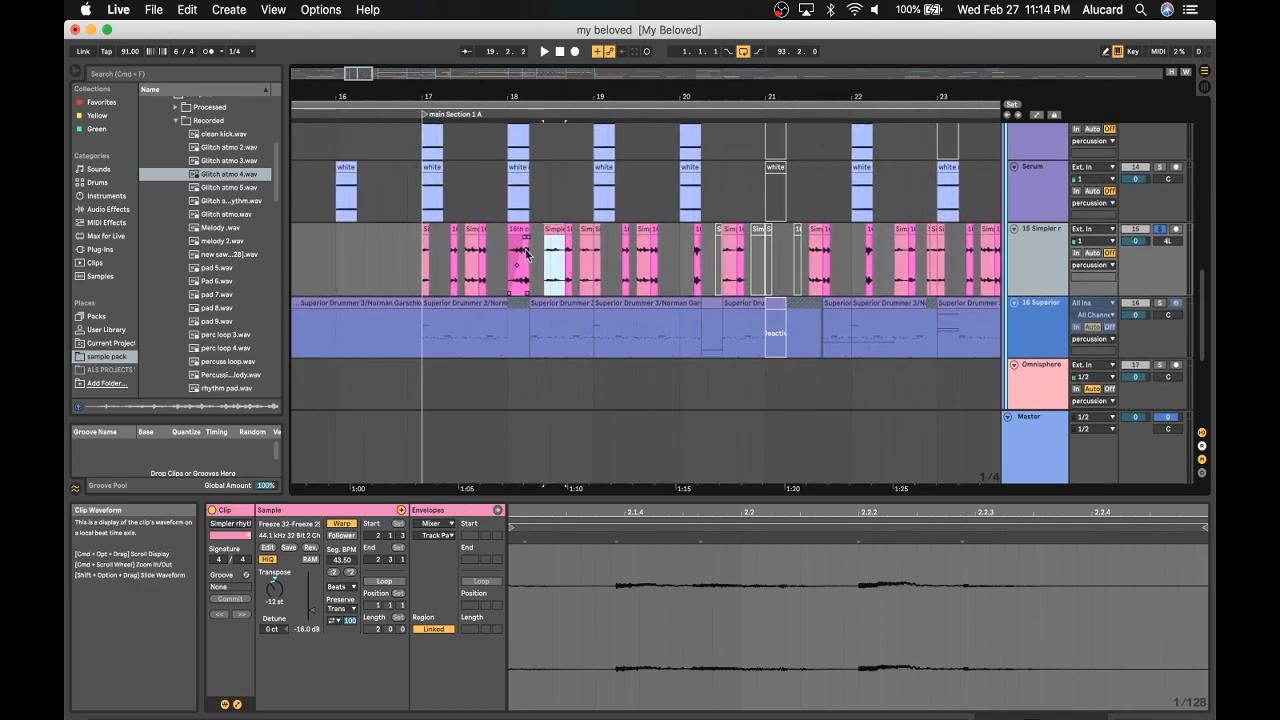
mouse_move(640, 97)
mouse_down()
mouse_move(636, 60)
mouse_move(636, 89)
mouse_up()
drag(530, 90, 526, 190)
drag(405, 297, 797, 289)
Examine how the drum, percussion, white noise and Simpler clips are laid out across main Section 1 A, main Section 1 B and the Bridge.
scroll(650, 288, right, 5)
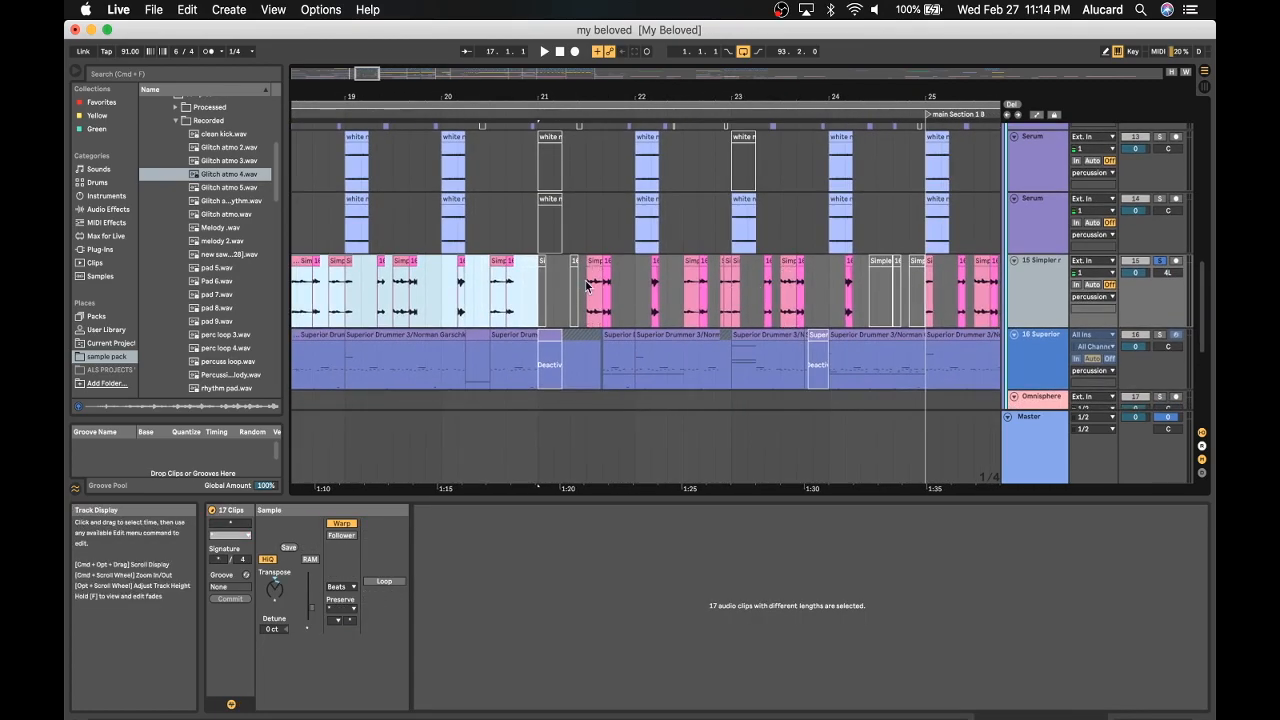
scroll(666, 302, left, 10)
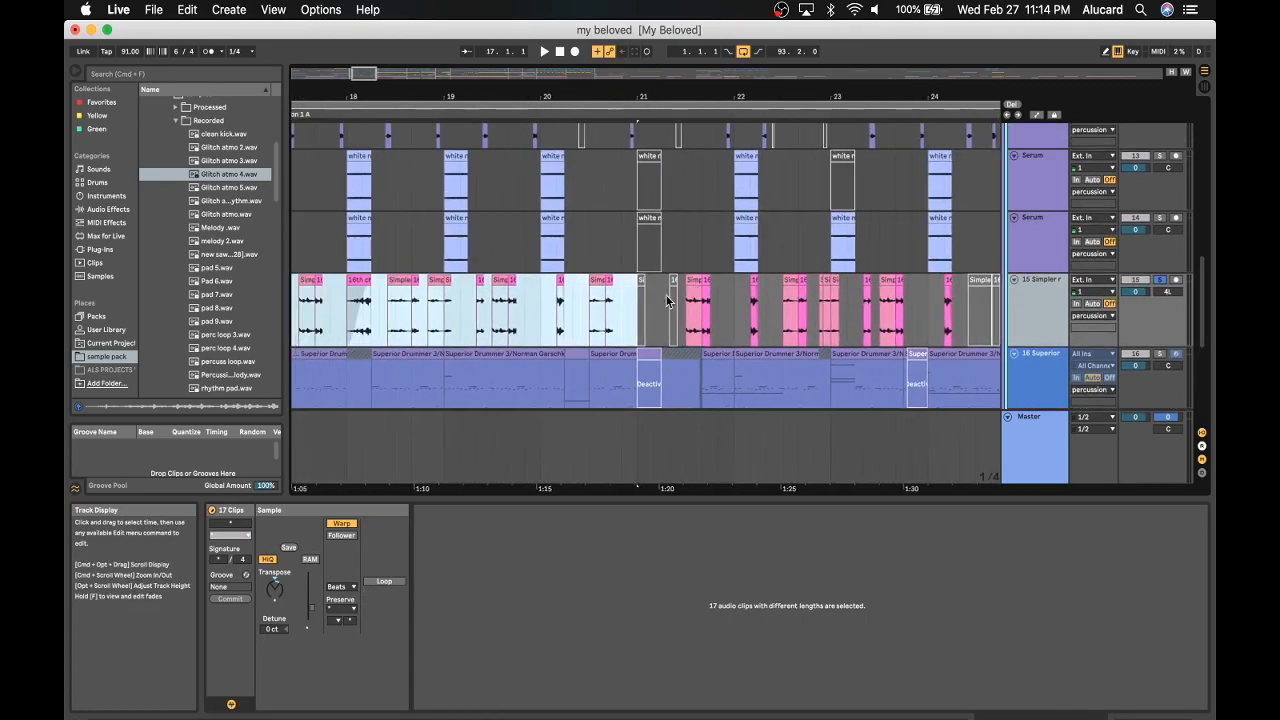
scroll(662, 285, up, 5)
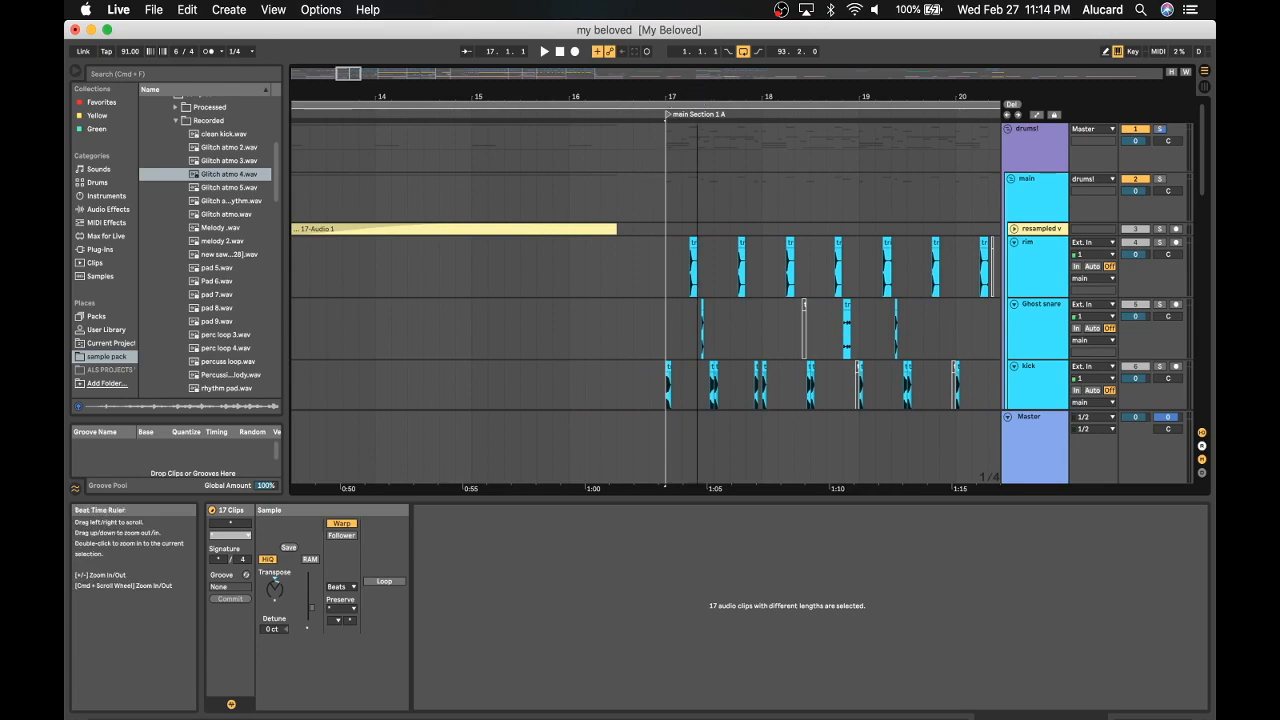
drag(668, 97, 612, 92)
scroll(606, 137, right, 5)
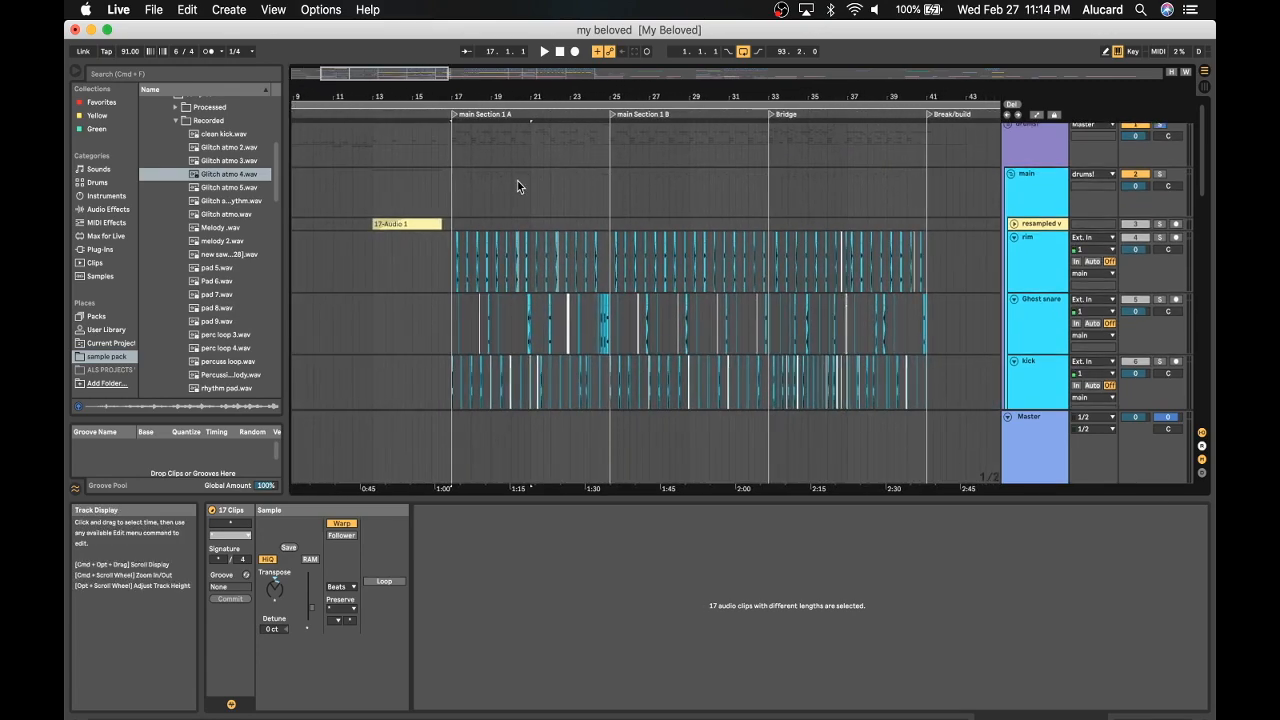
scroll(517, 186, down, 3)
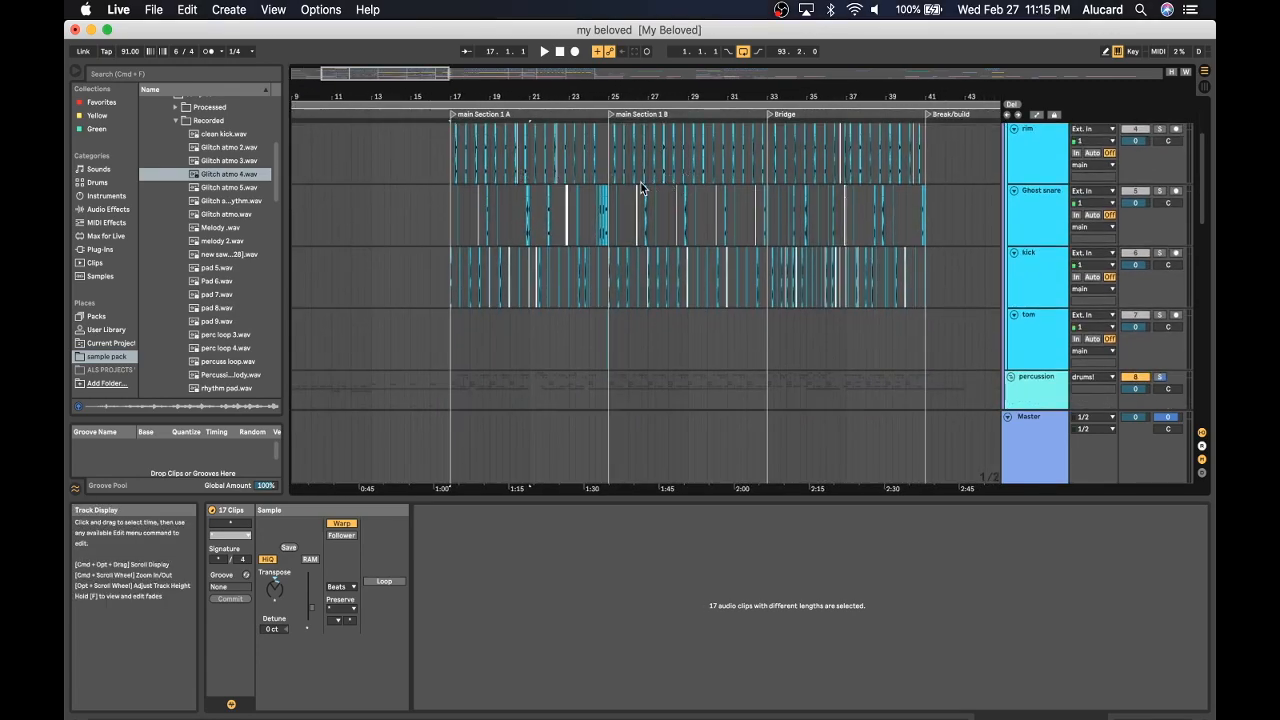
scroll(638, 180, down, 10)
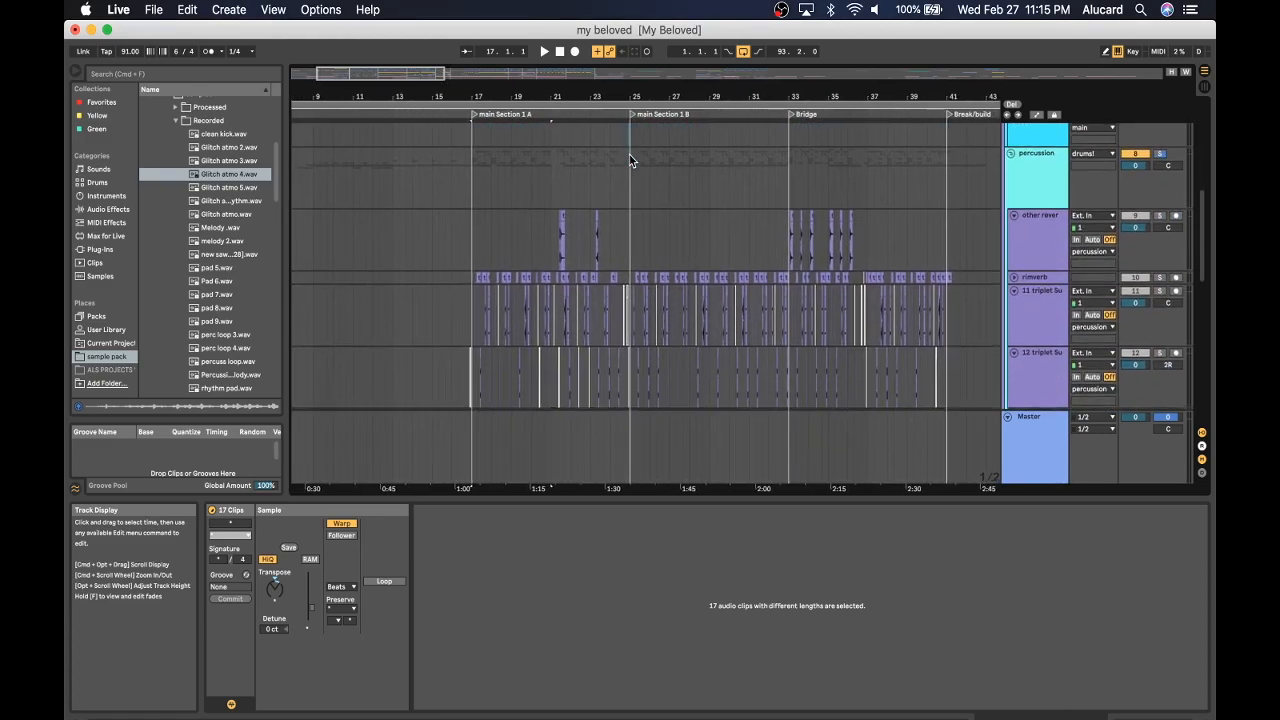
scroll(630, 160, down, 4)
scroll(533, 173, down, 3)
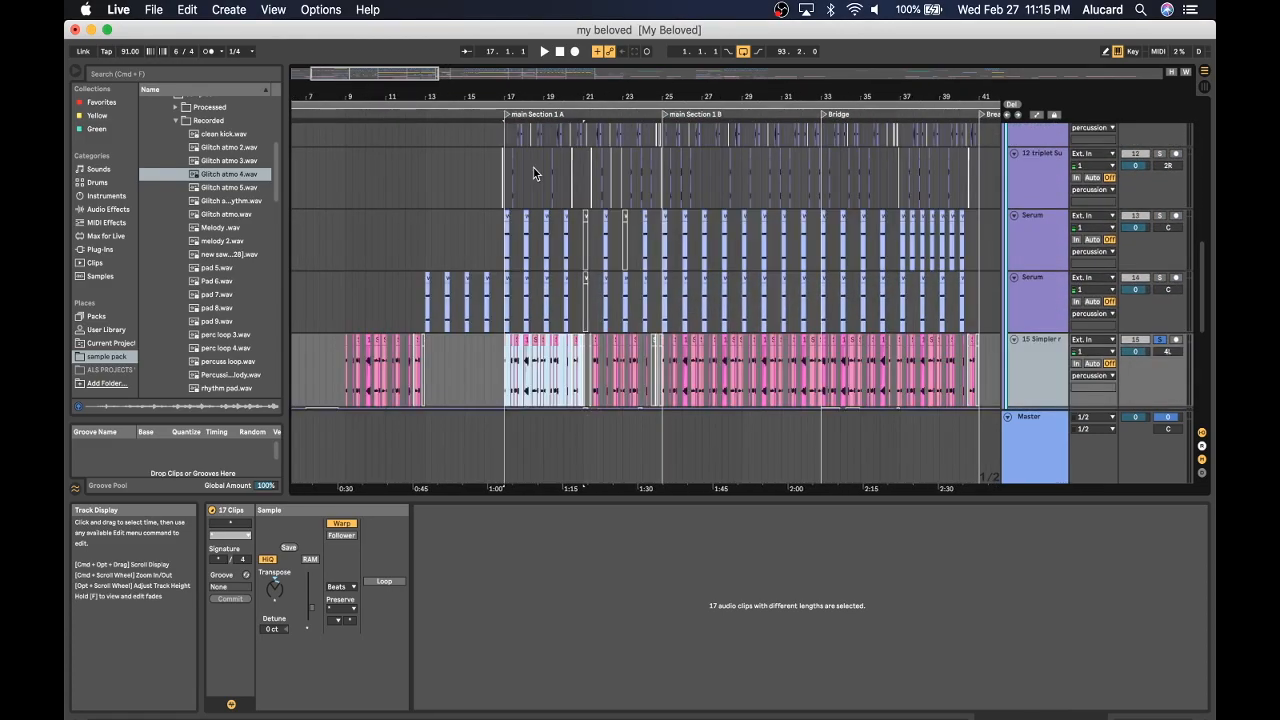
scroll(533, 173, left, 1)
scroll(533, 173, up, 8)
scroll(533, 173, right, 3)
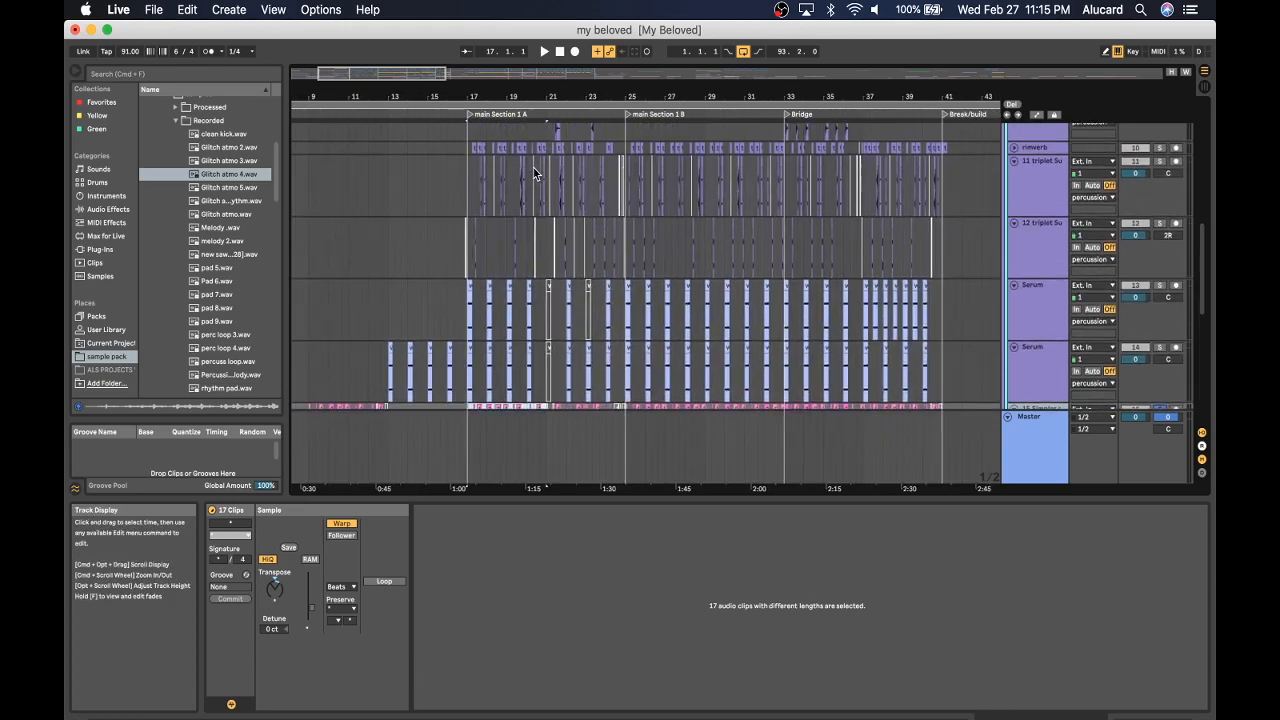
Play the full drum arrangement from the start of main Section 1 A at bar 17.
scroll(533, 173, up, 3)
scroll(533, 173, left, 1)
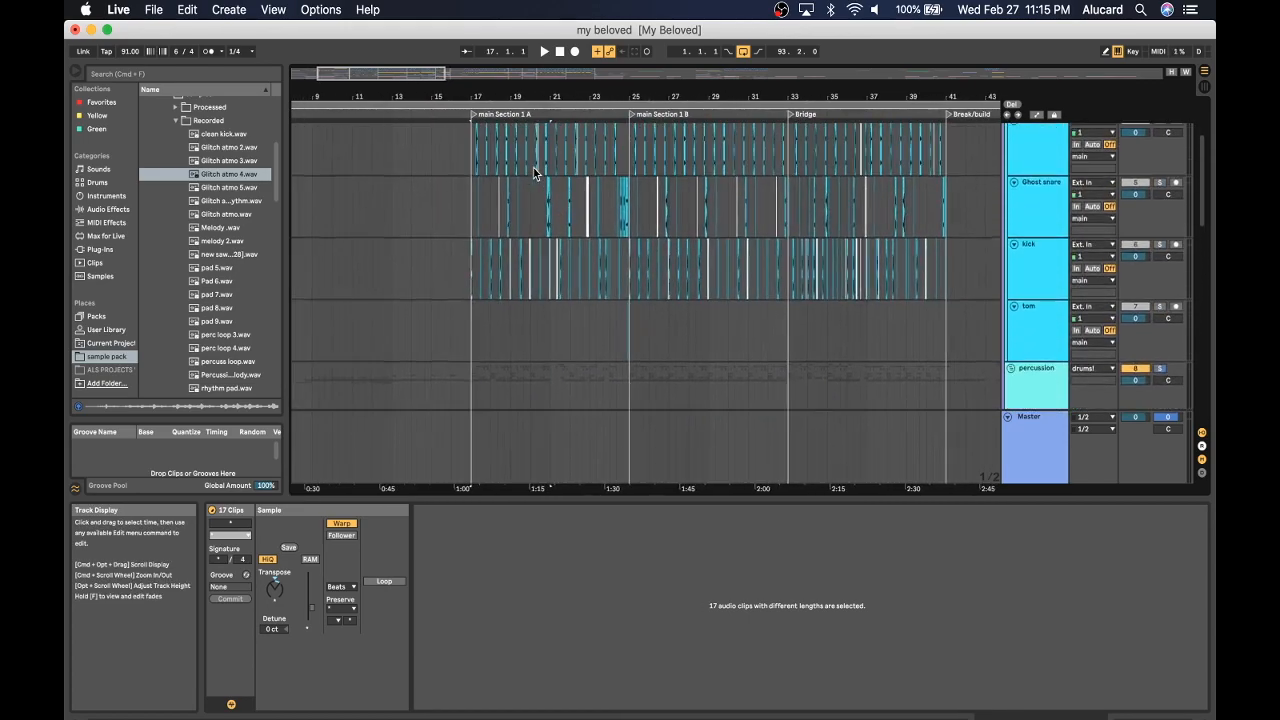
scroll(533, 173, down, 1)
scroll(378, 197, left, 6)
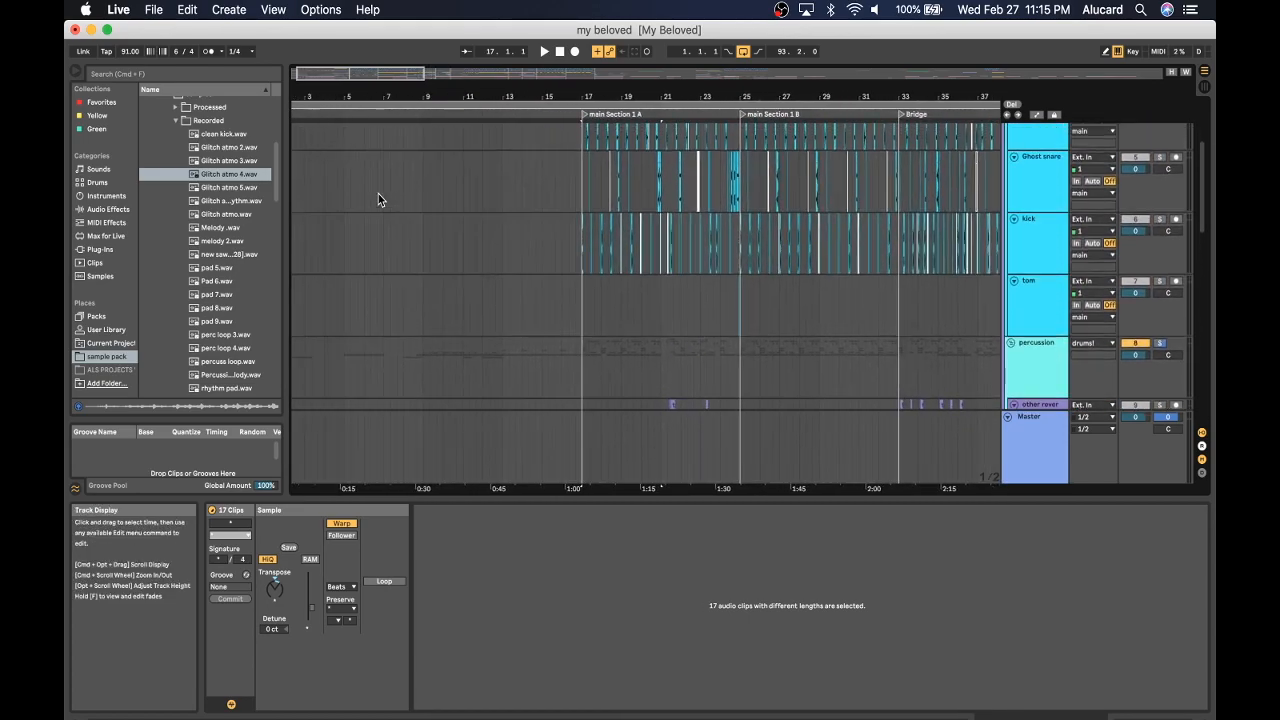
scroll(378, 194, down, 2)
scroll(378, 194, right, 3)
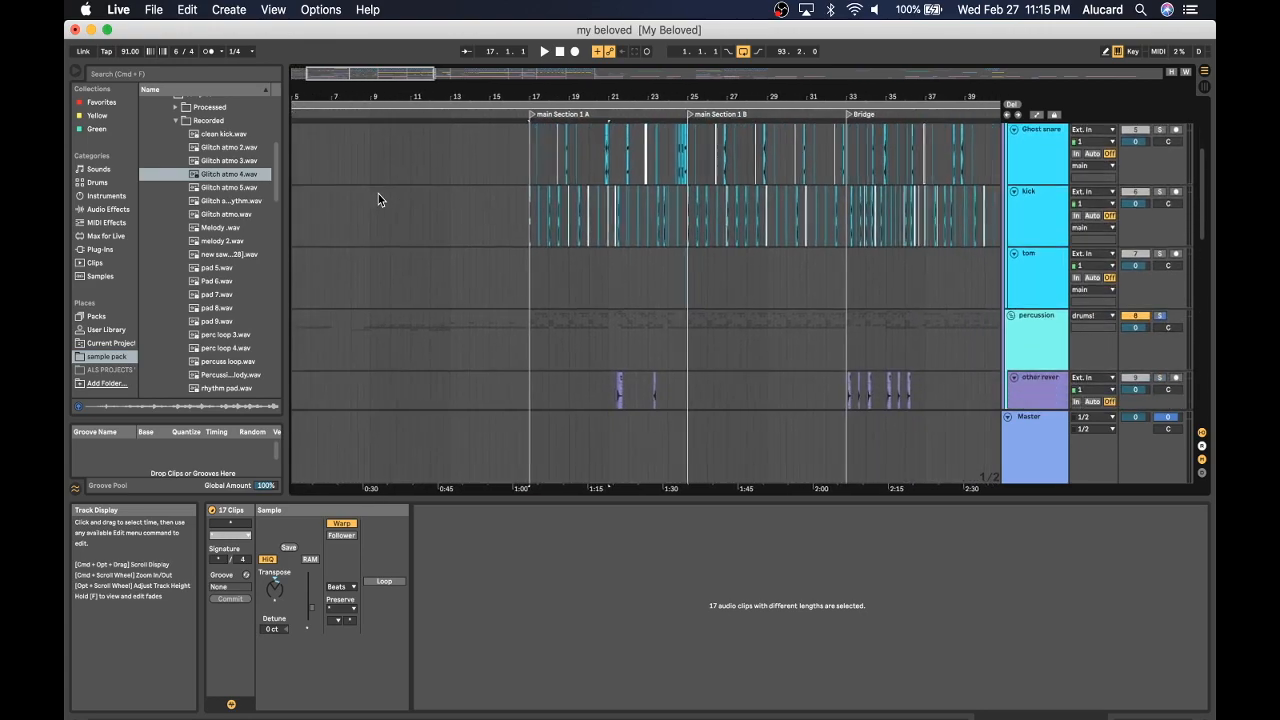
click(531, 288)
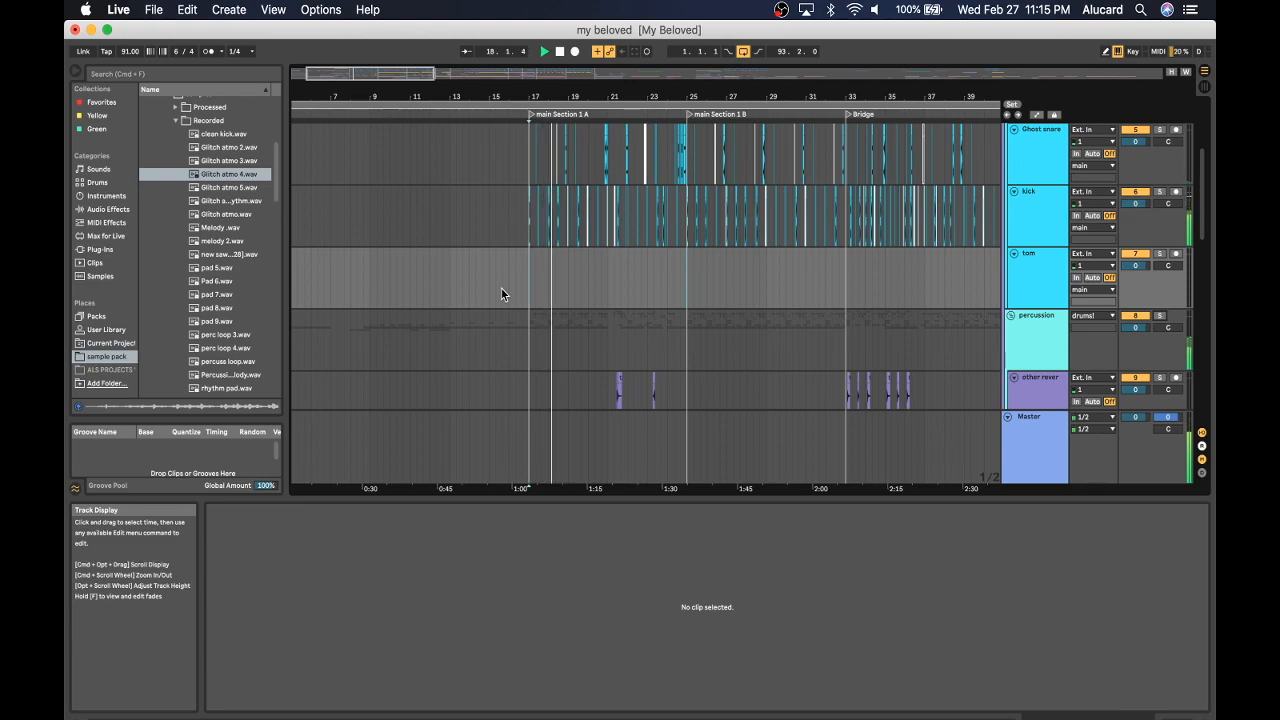
key(space)
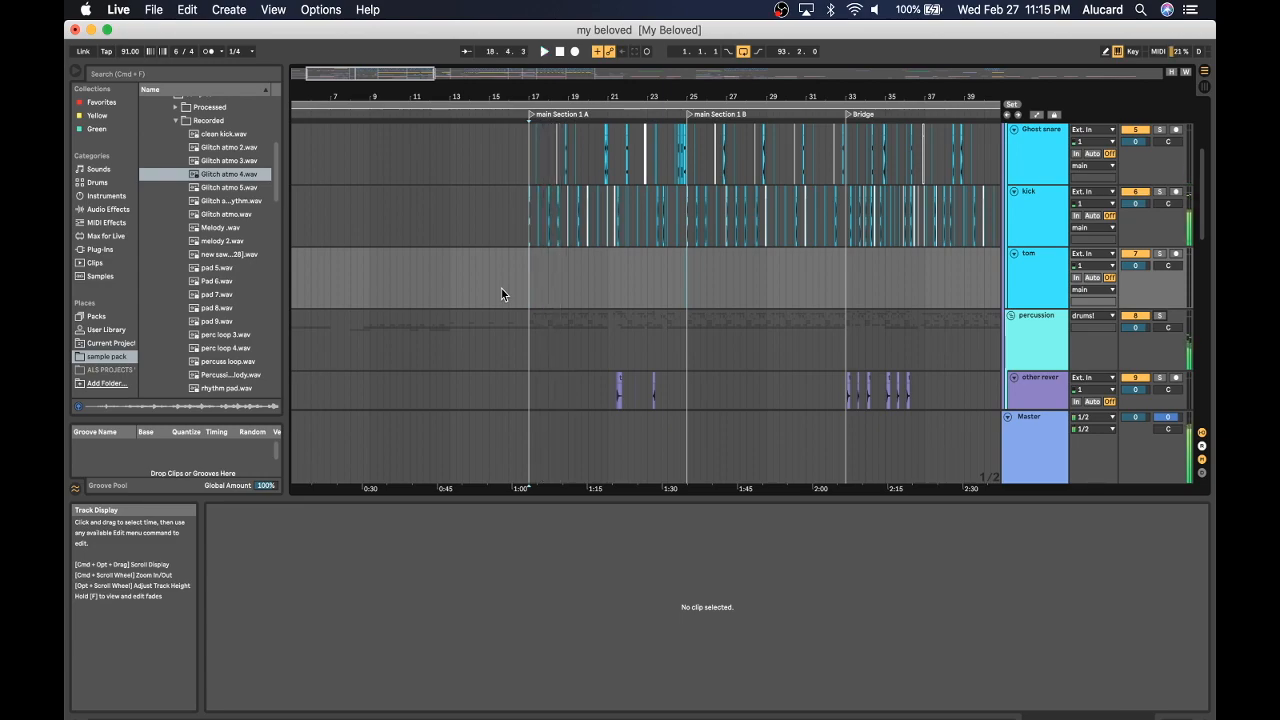
Play the drums from the start of main Section 1 B at bar 25.
click(684, 279)
key(space)
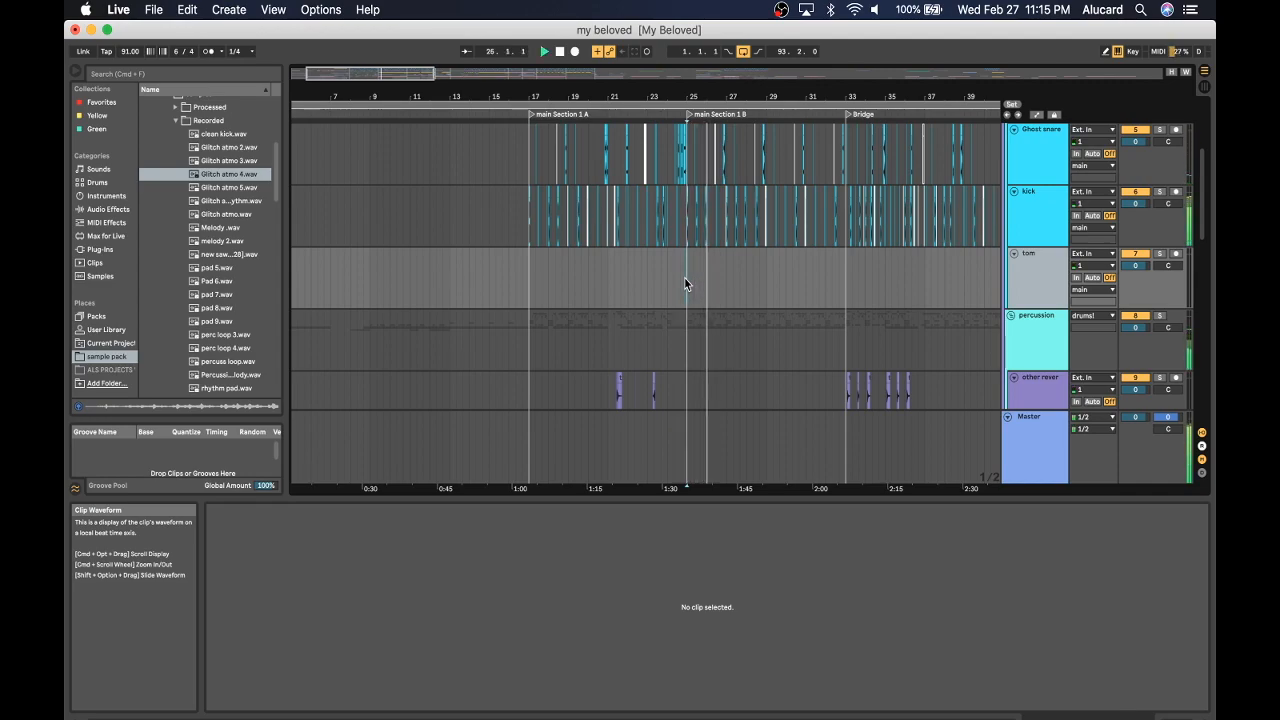
scroll(684, 277, right, 5)
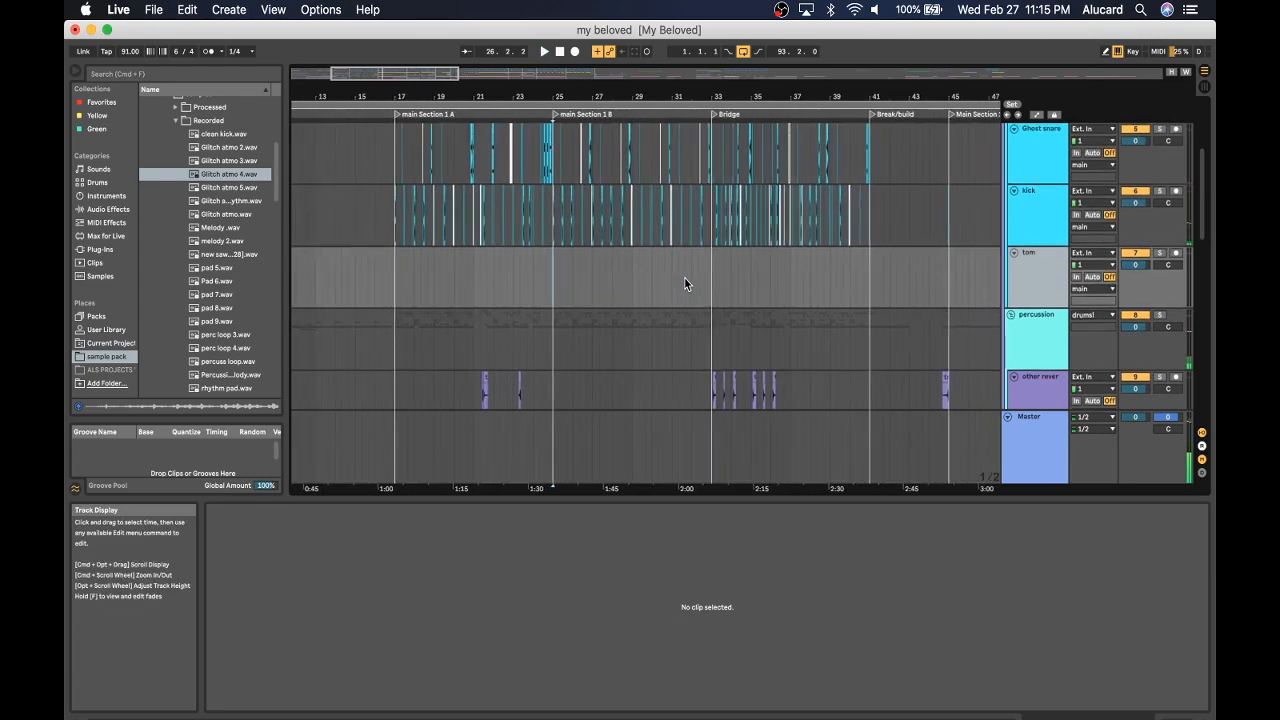
Compare the rim, ghost snare and kick clips across the sections and play the drums from the start of the Bridge at bar 33.
scroll(622, 343, right, 2)
click(669, 288)
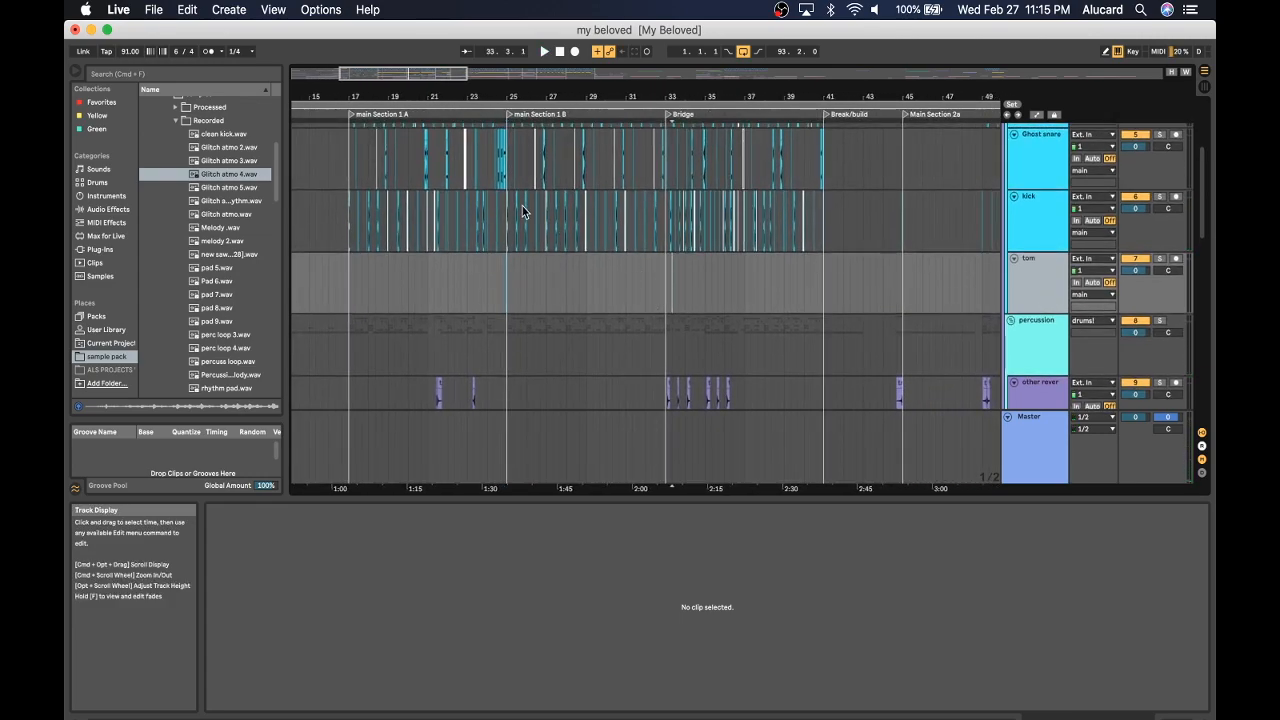
drag(356, 144, 652, 166)
click(664, 298)
scroll(588, 197, down, 1)
scroll(674, 194, up, 4)
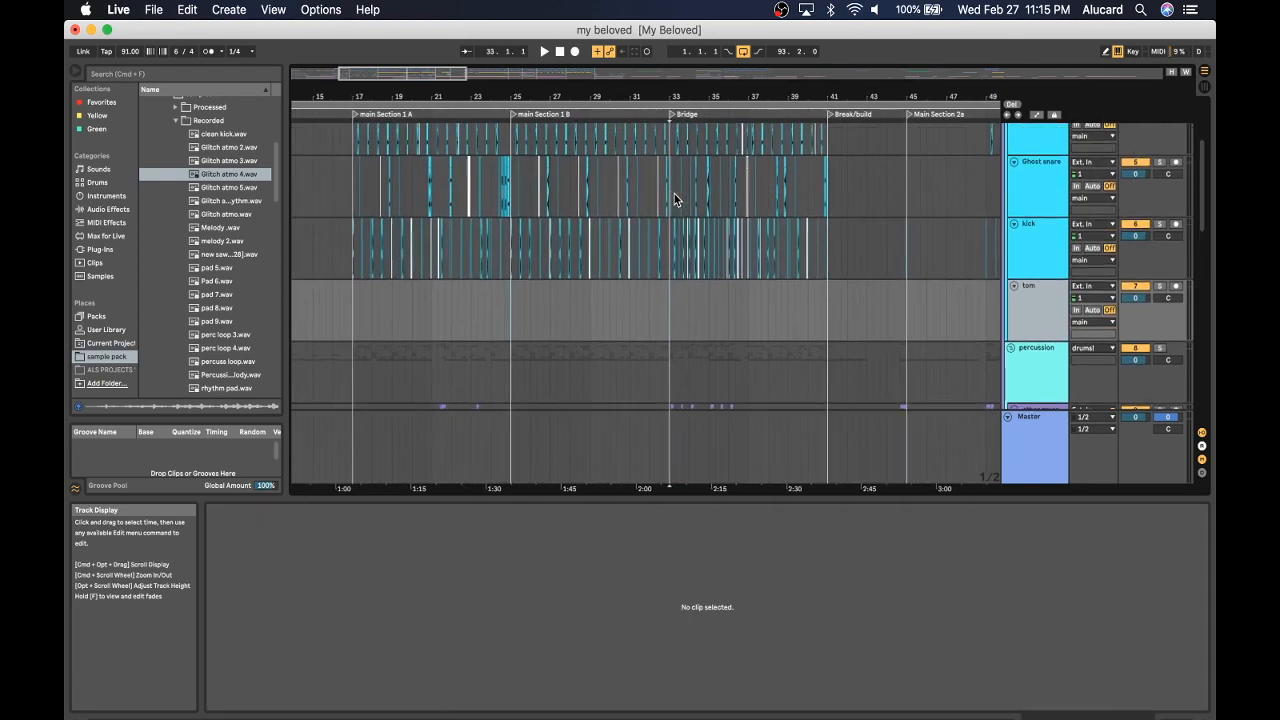
scroll(673, 184, up, 1)
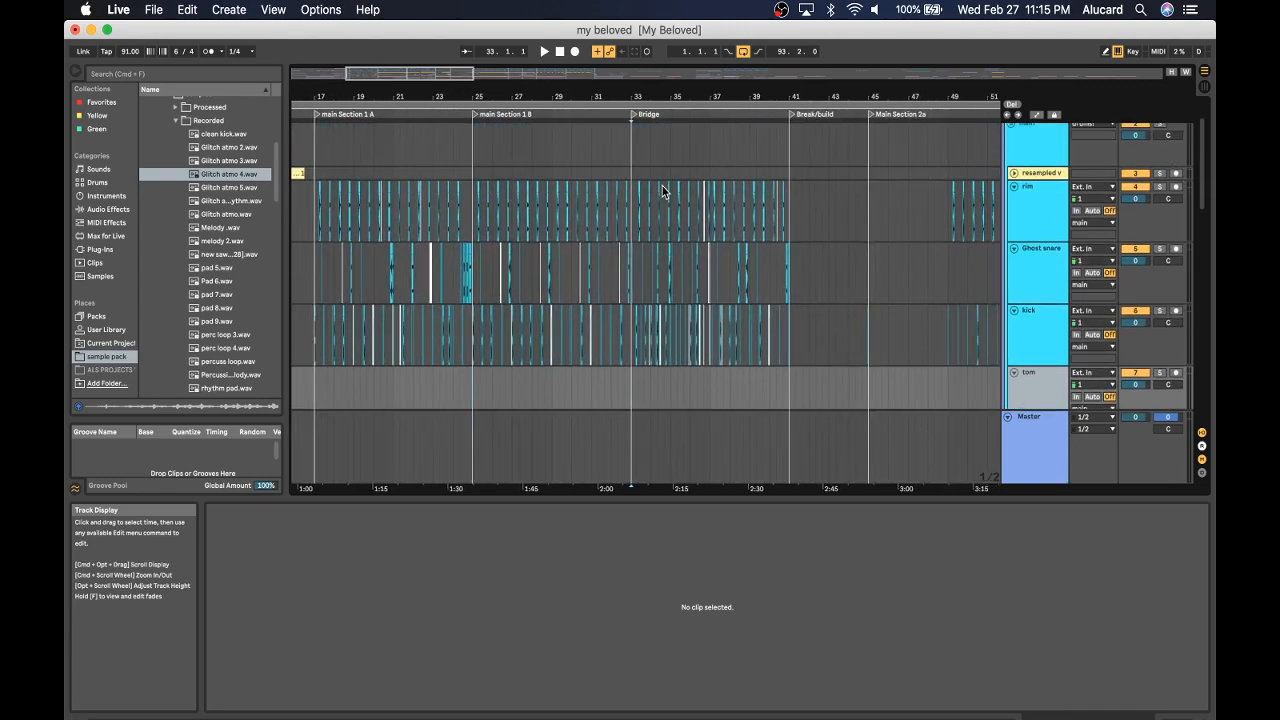
key(space)
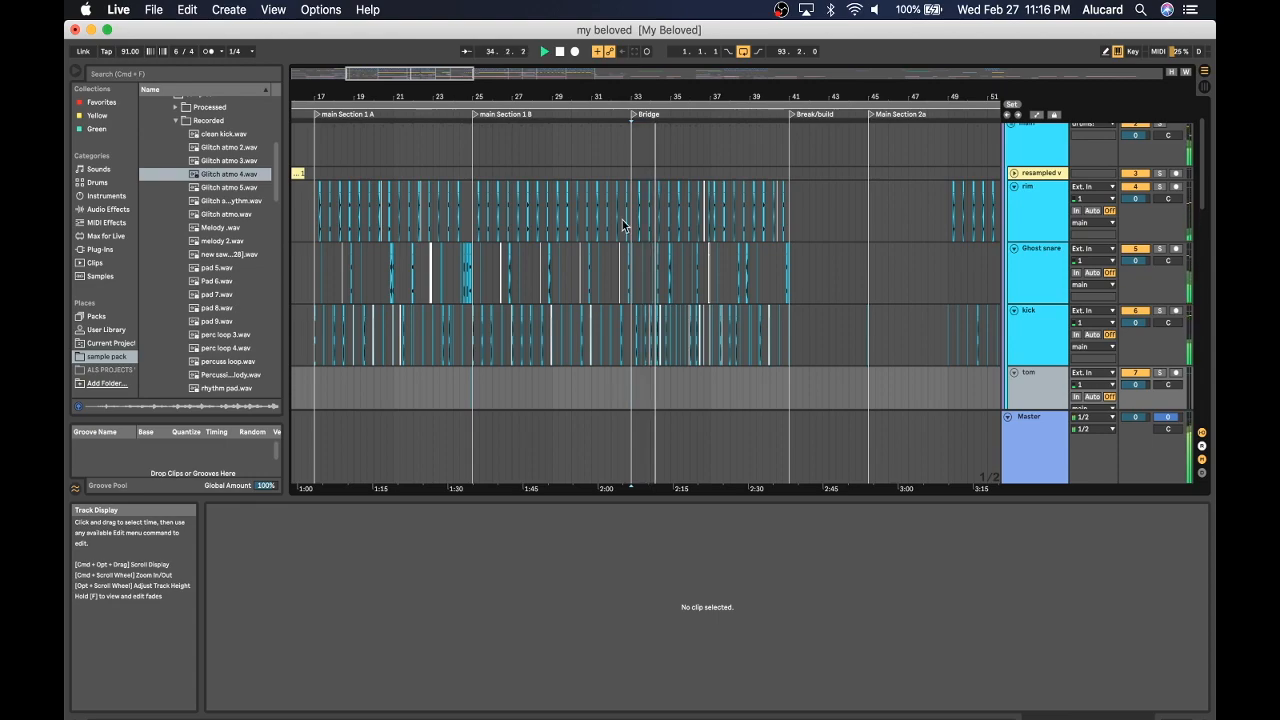
scroll(622, 222, down, 5)
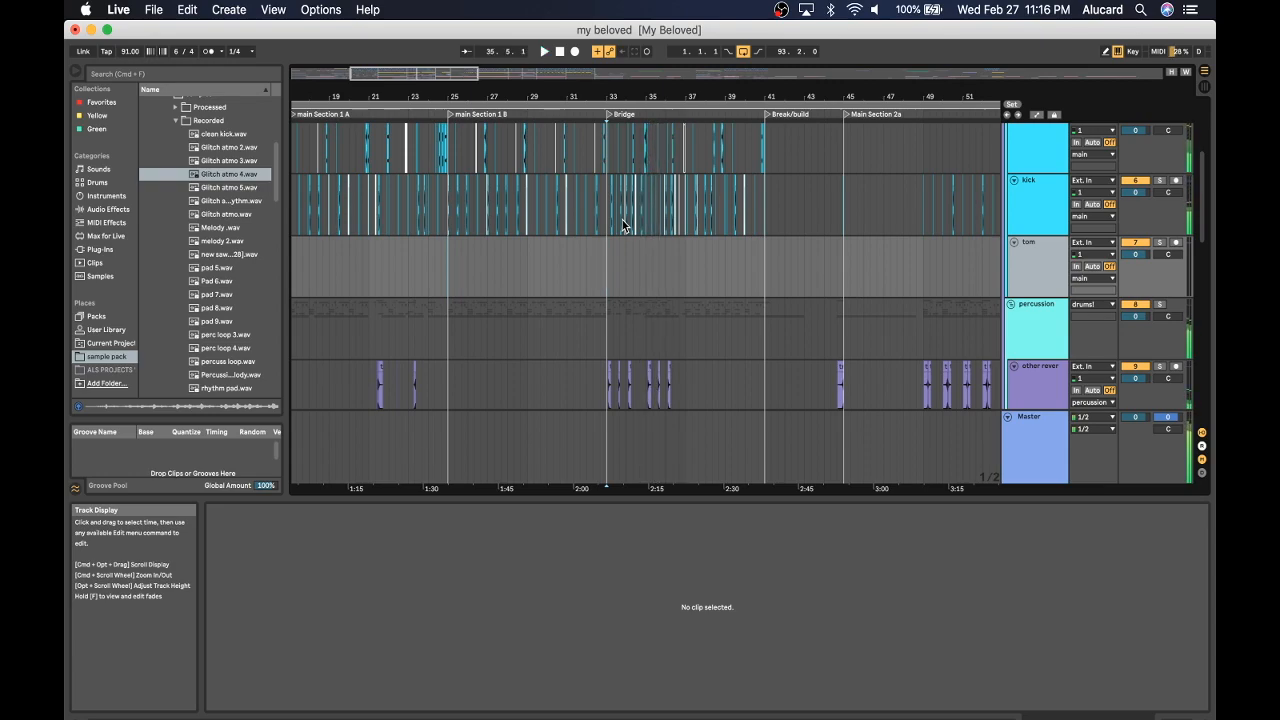
Select the Superior Drummer clip at bar 17 on track 16 with the arrangement zoomed to the start of main Section 1 A.
scroll(622, 225, down, 5)
scroll(622, 225, down, 10)
scroll(622, 225, left, 2)
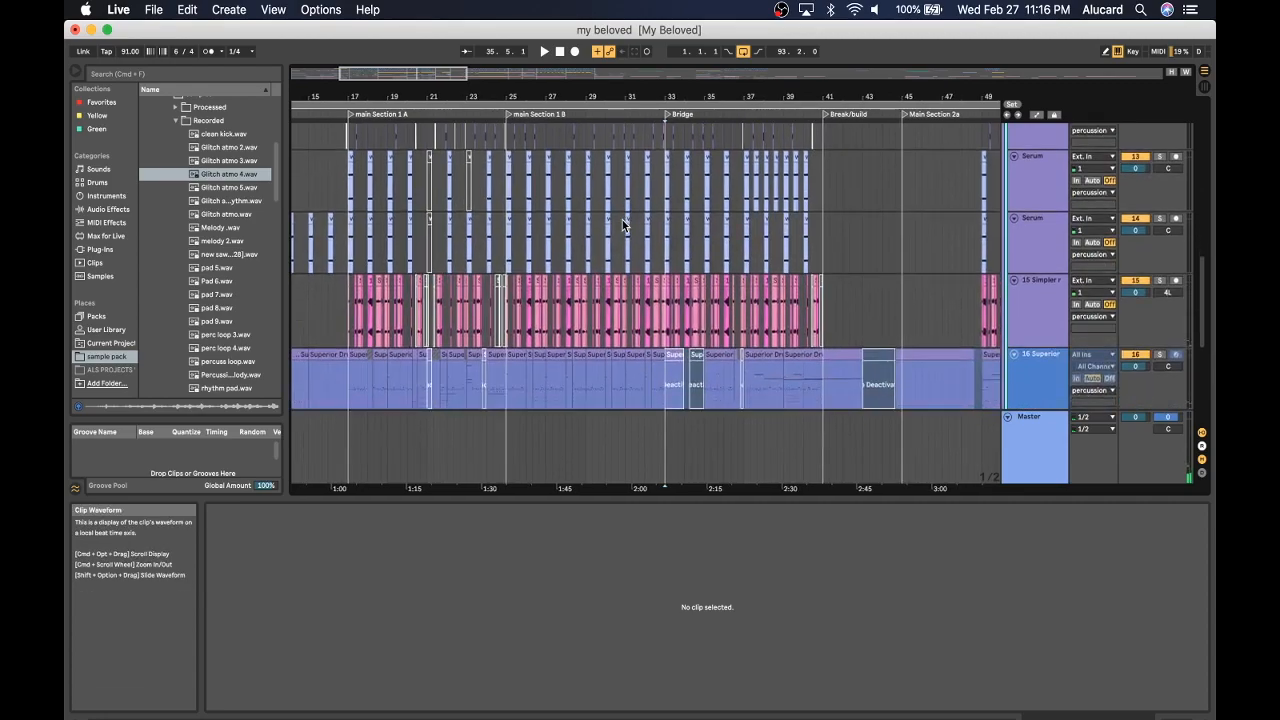
scroll(622, 222, left, 6)
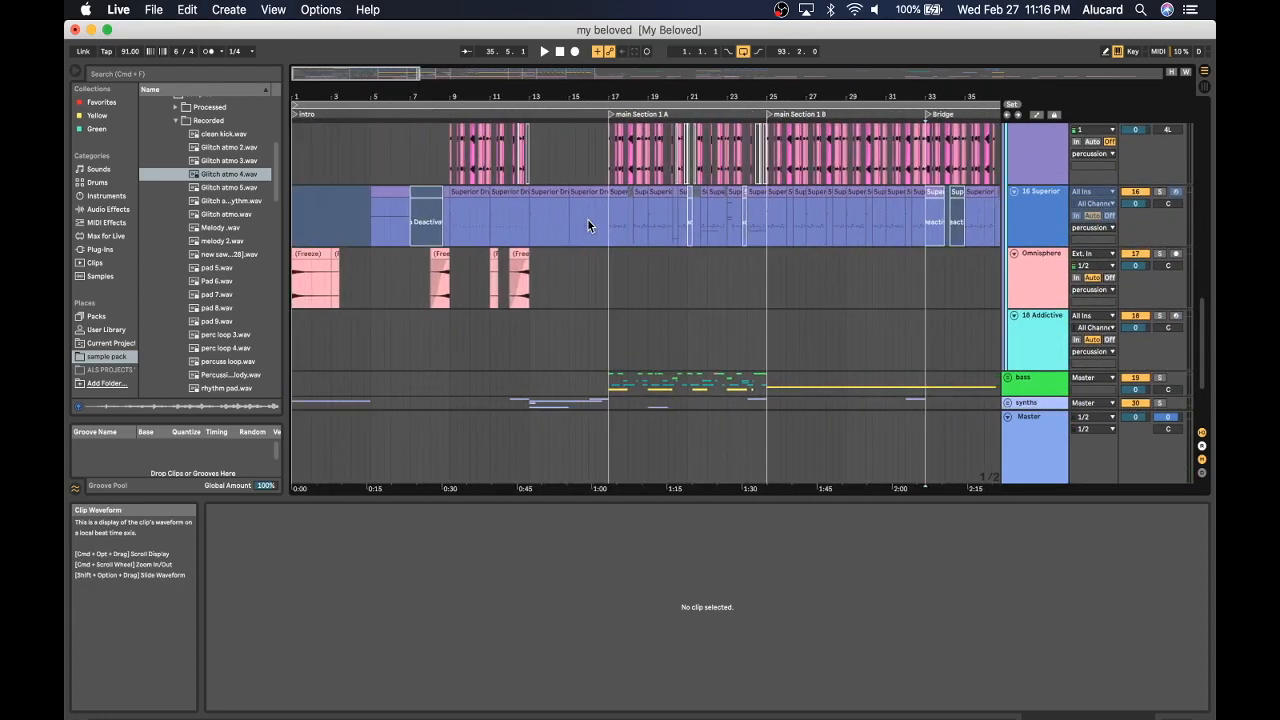
drag(642, 96, 514, 178)
click(514, 178)
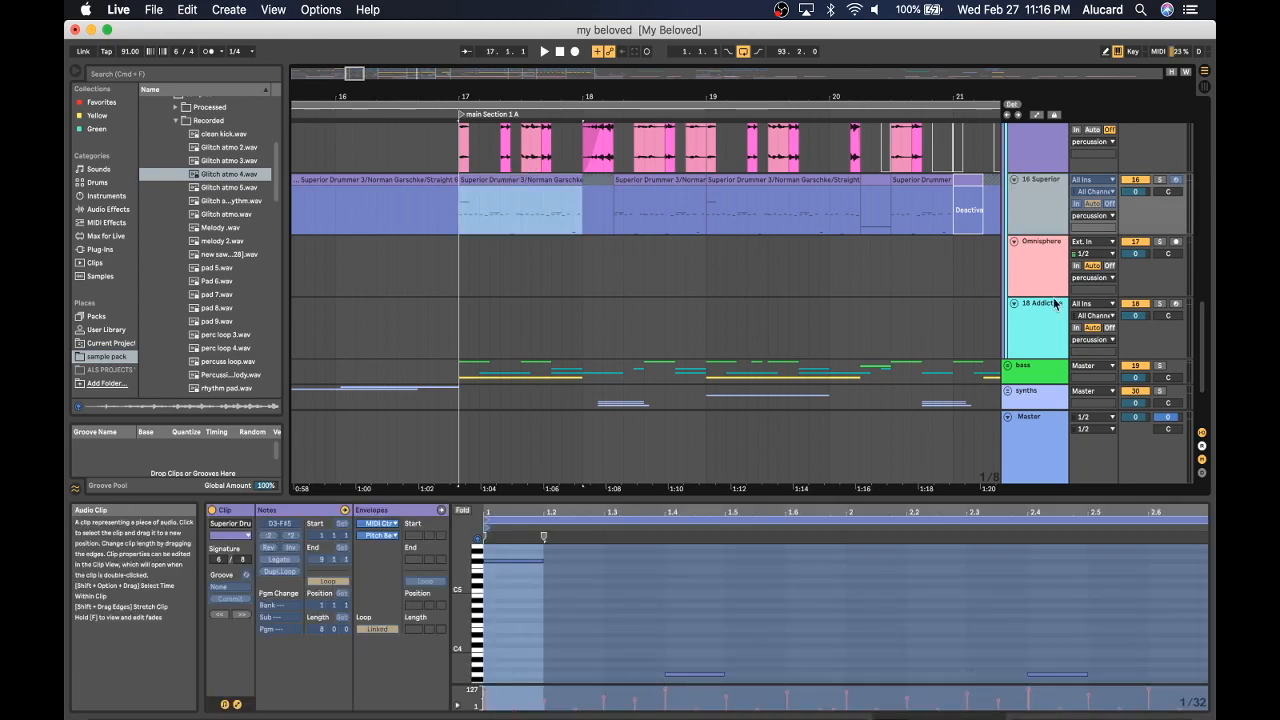
Show the track 16 Superior device chain, select its bar 17 clip and look over the effects from overheads processing to Utility.
click(1050, 185)
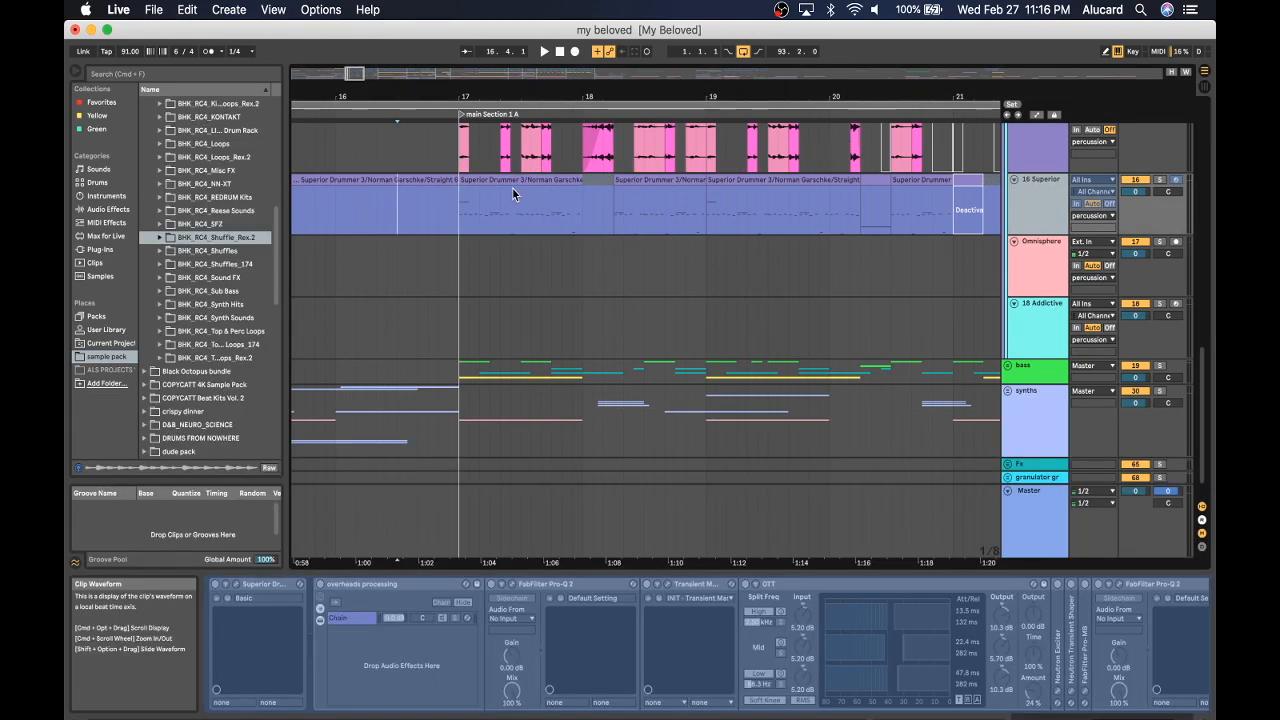
click(512, 186)
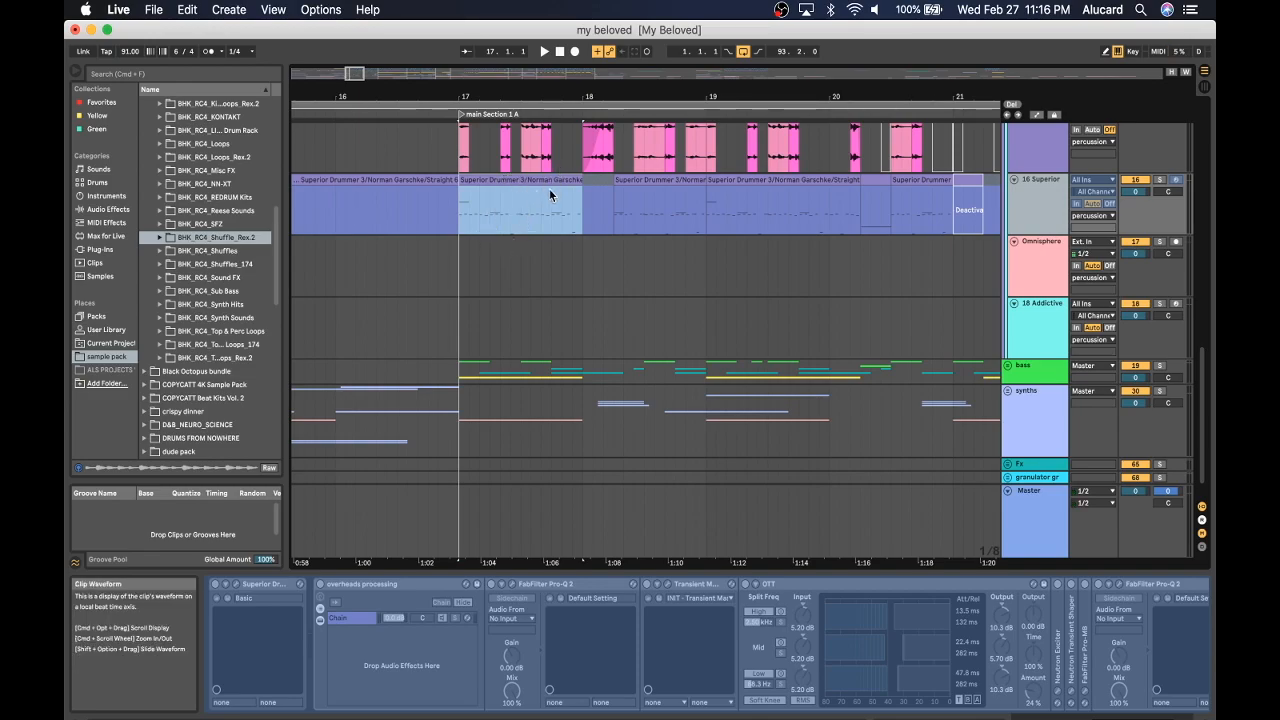
scroll(348, 634, right, 5)
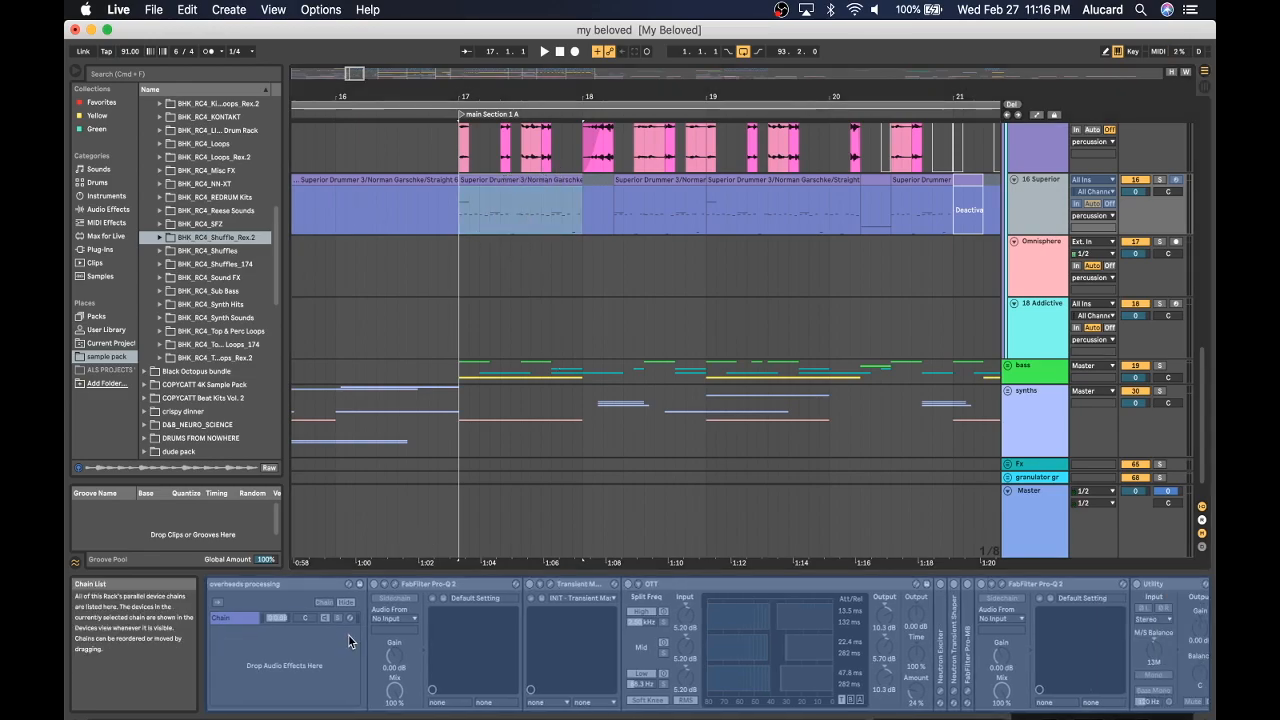
scroll(349, 636, left, 5)
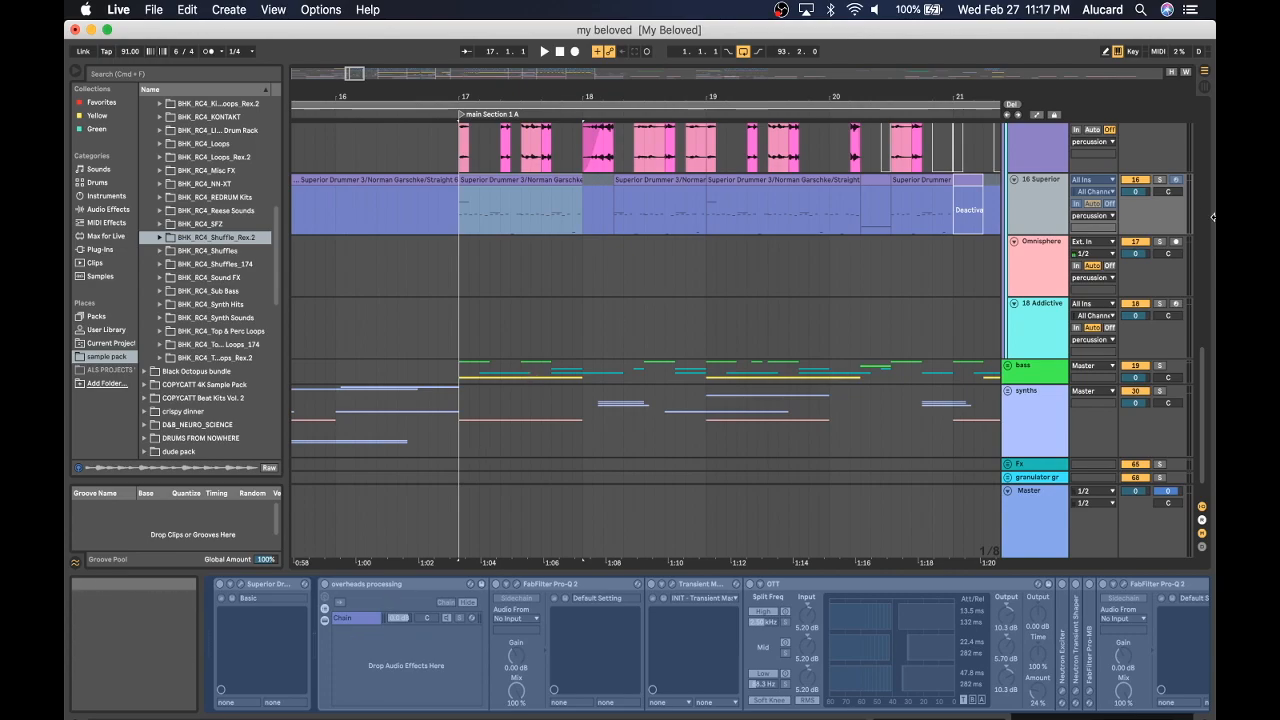
Solo track 16 Superior and audition its clip from bar 17.
click(1159, 180)
key(space)
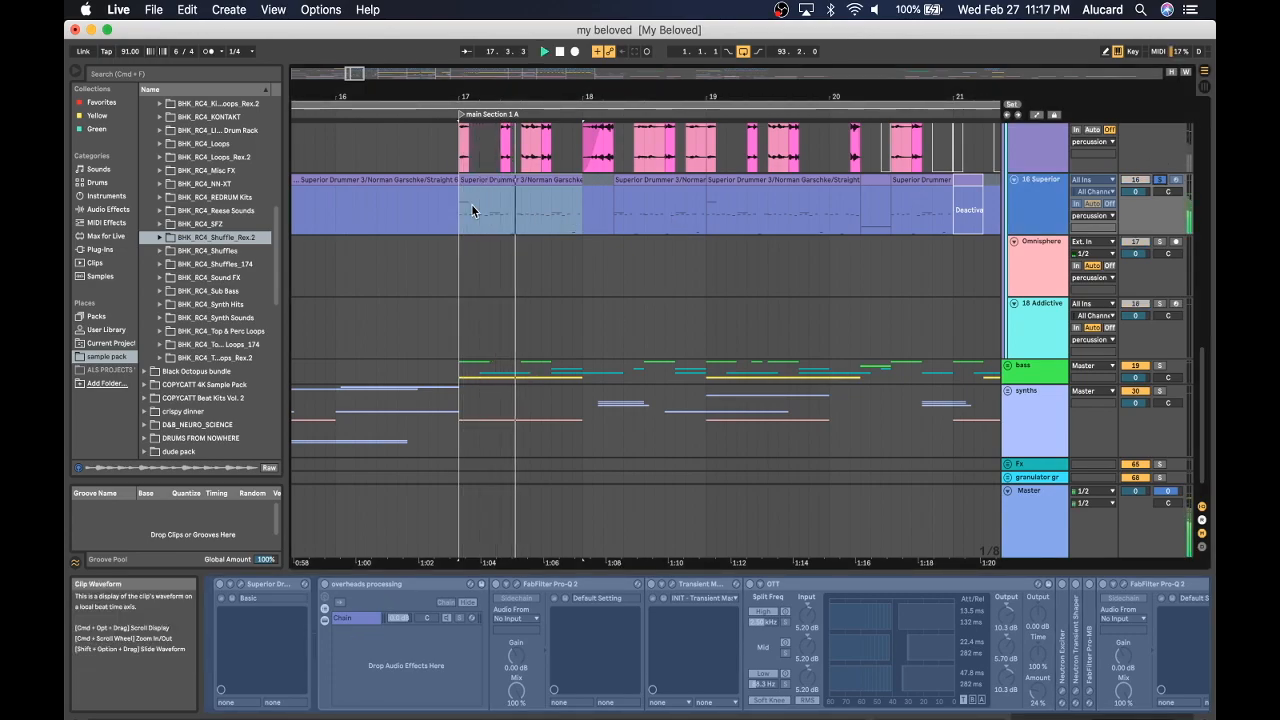
key(space)
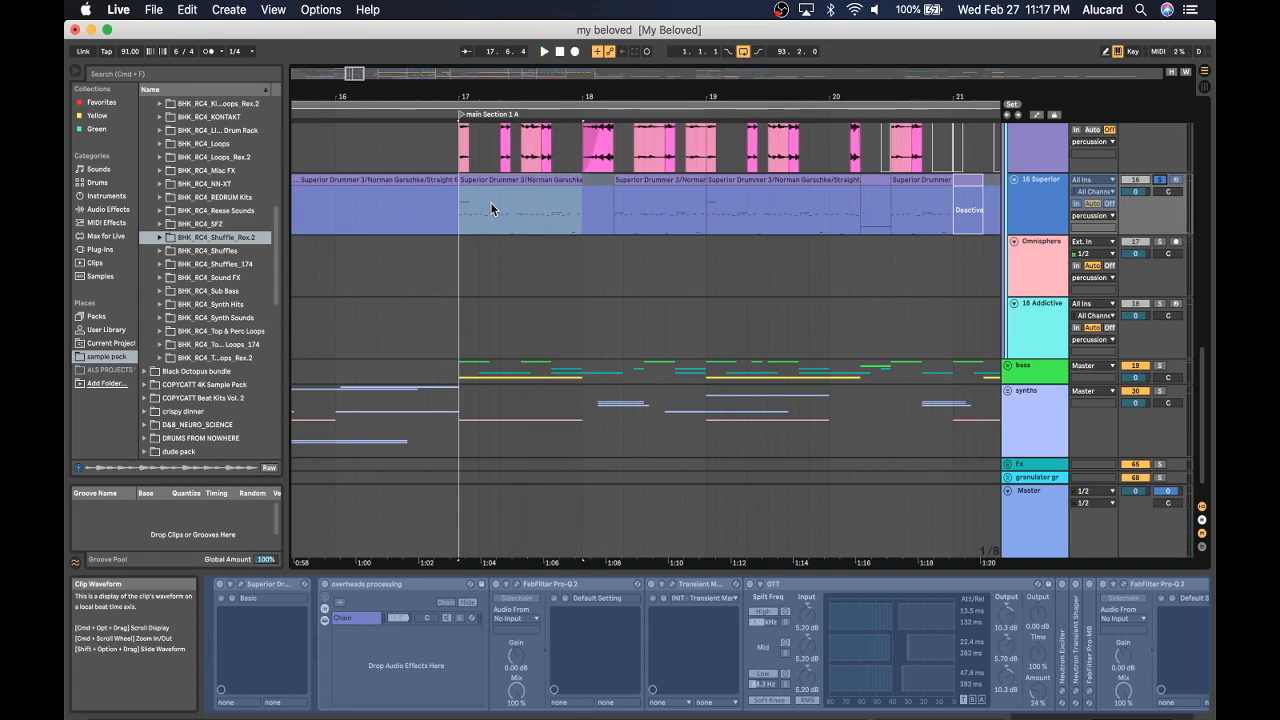
Solo the drums! group and play all drum layers together from the first rim clip in bar 17.
click(490, 219)
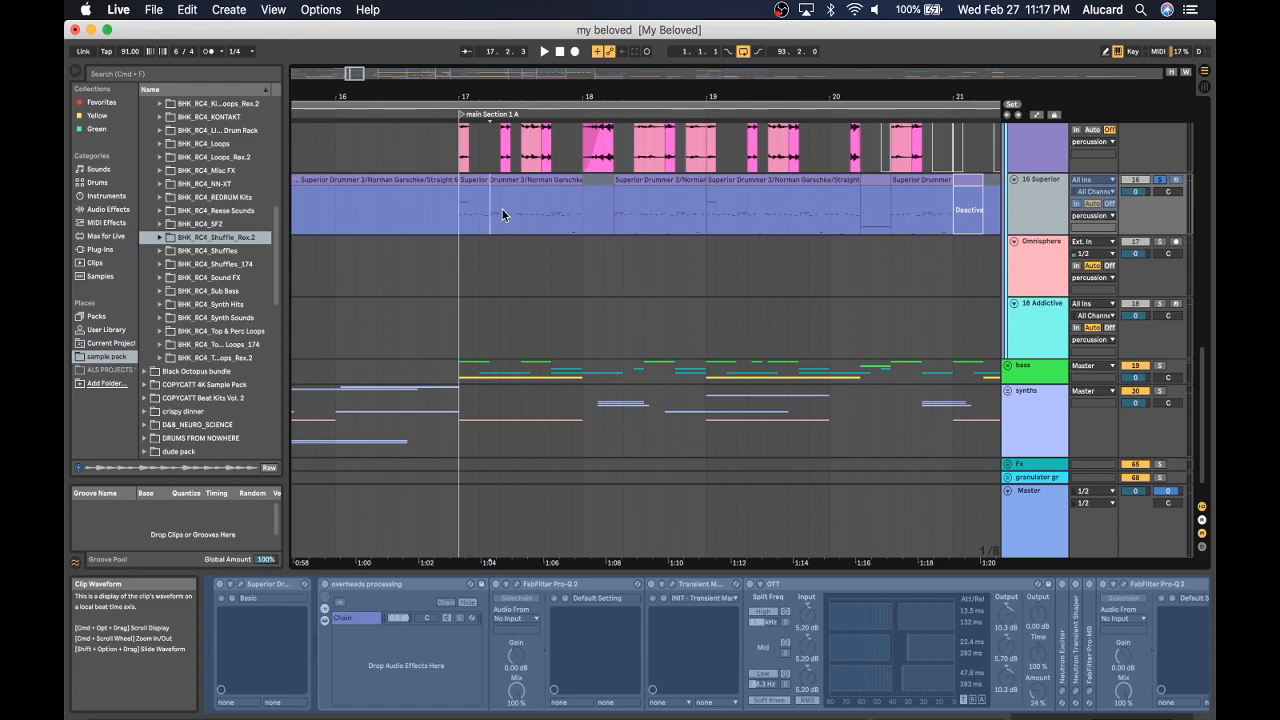
scroll(782, 256, up, 15)
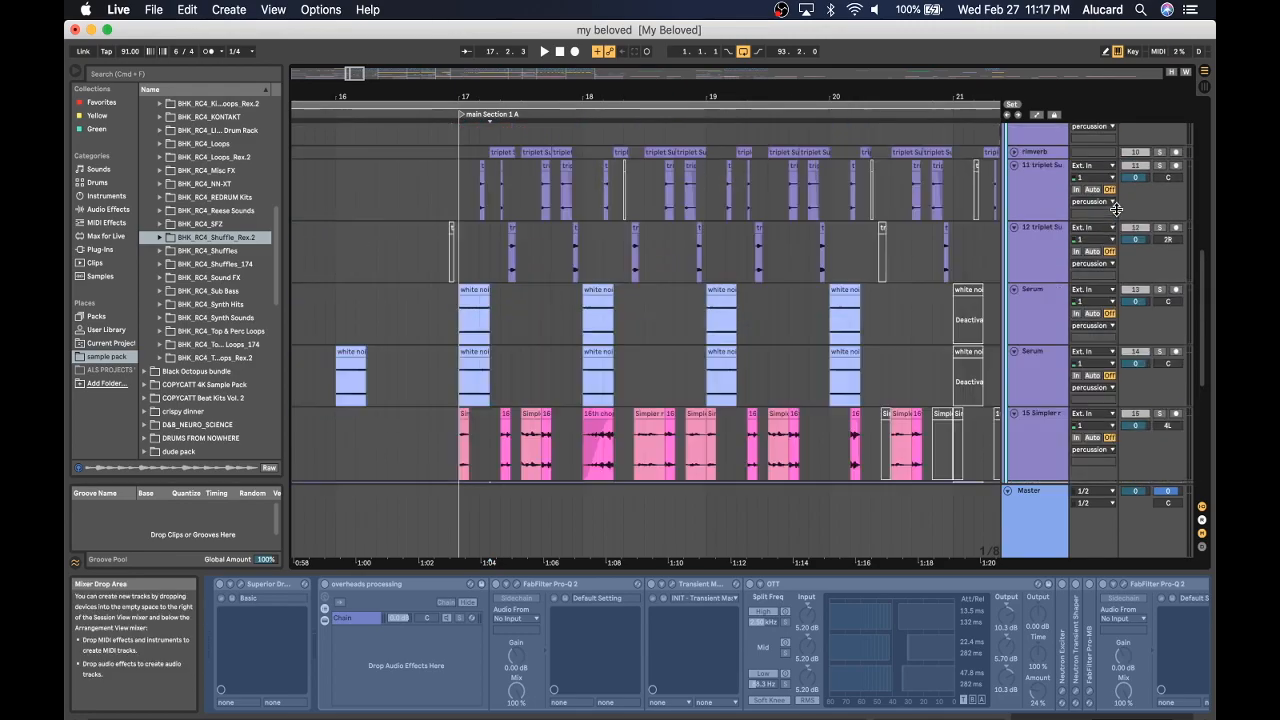
scroll(647, 255, right, 5)
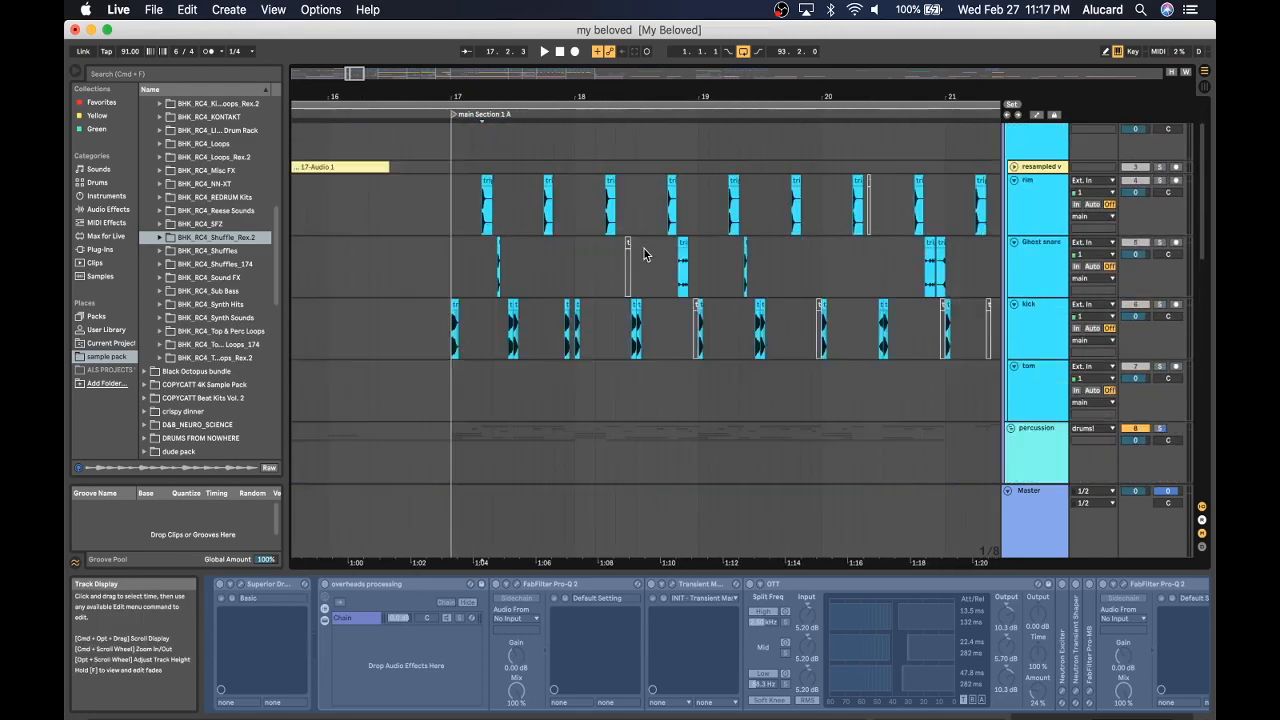
click(1160, 129)
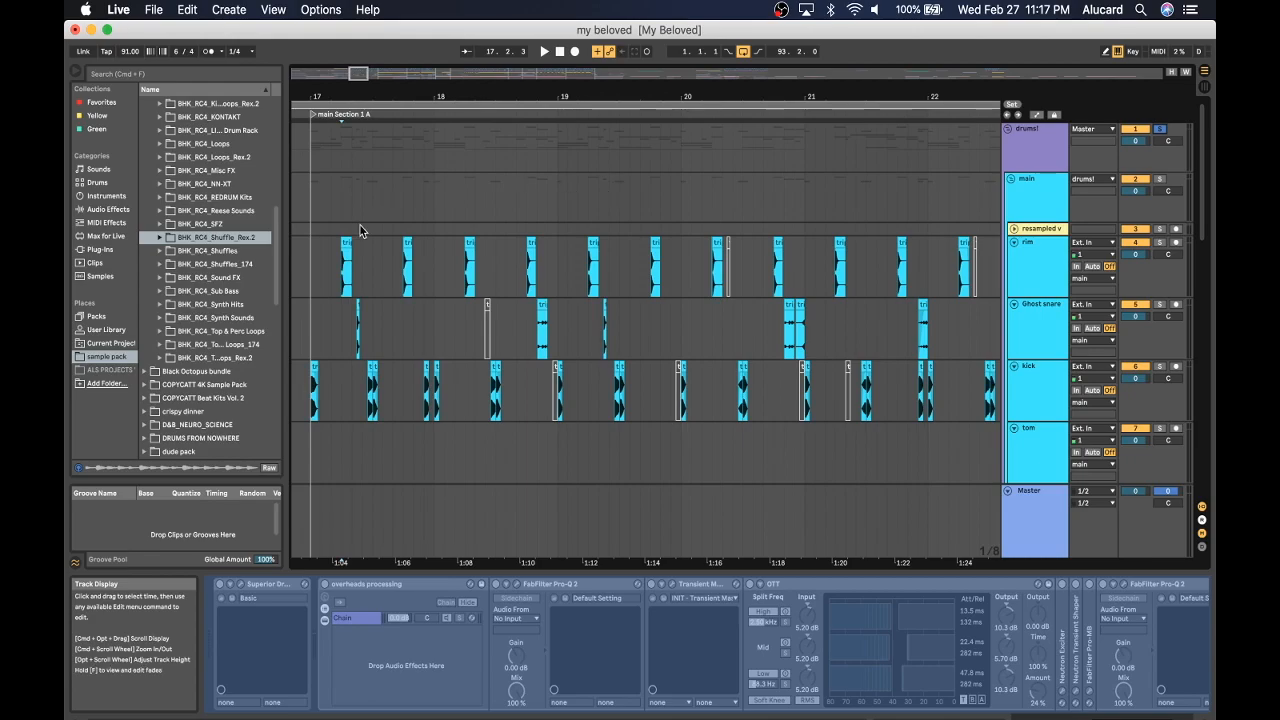
click(343, 256)
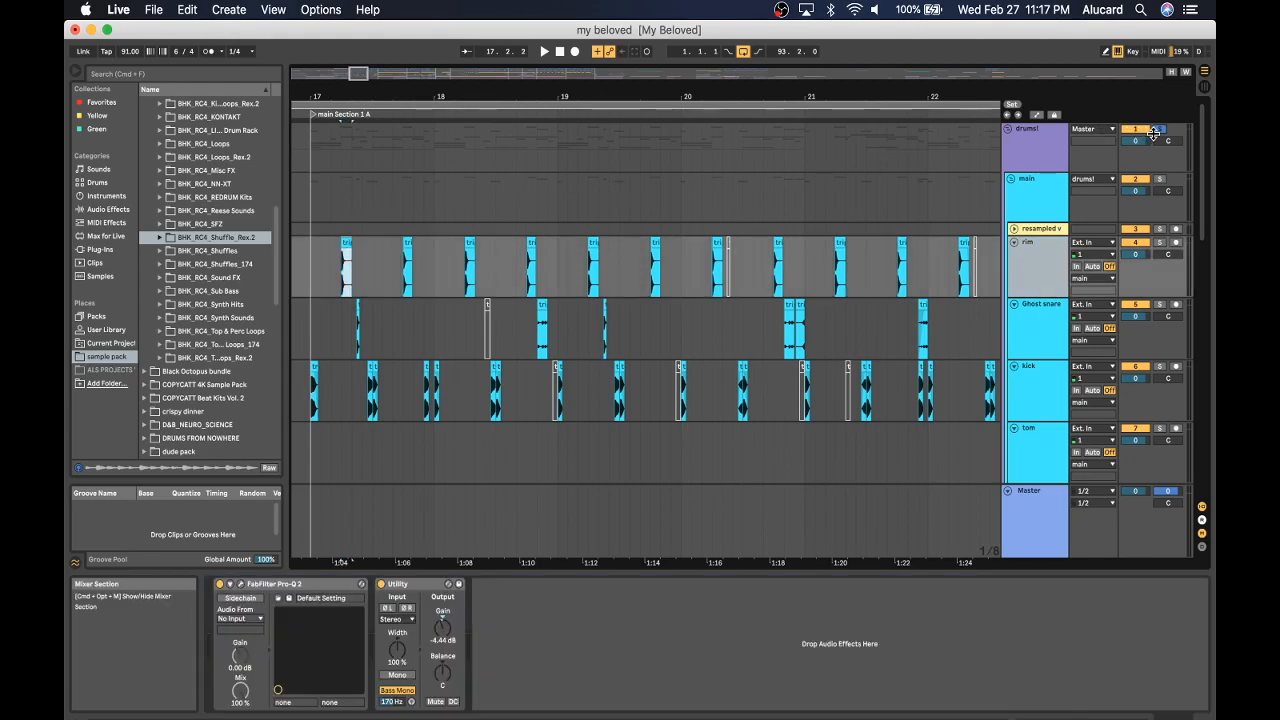
key(space)
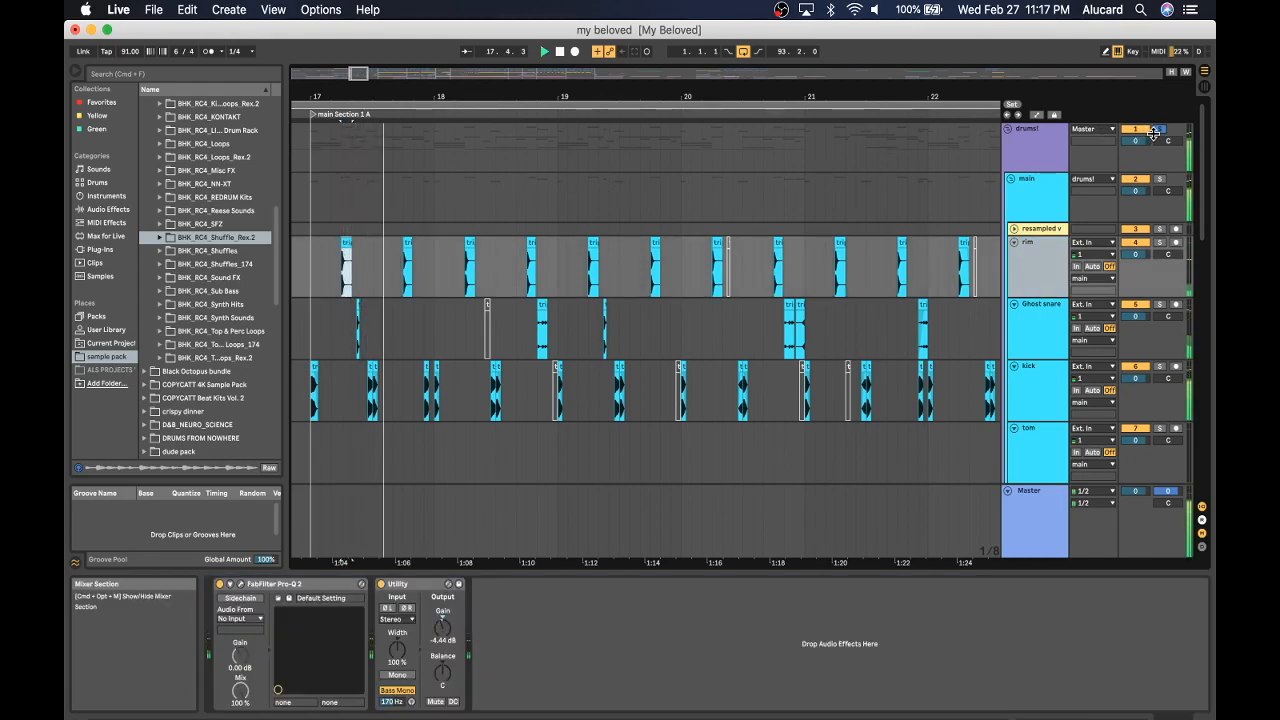
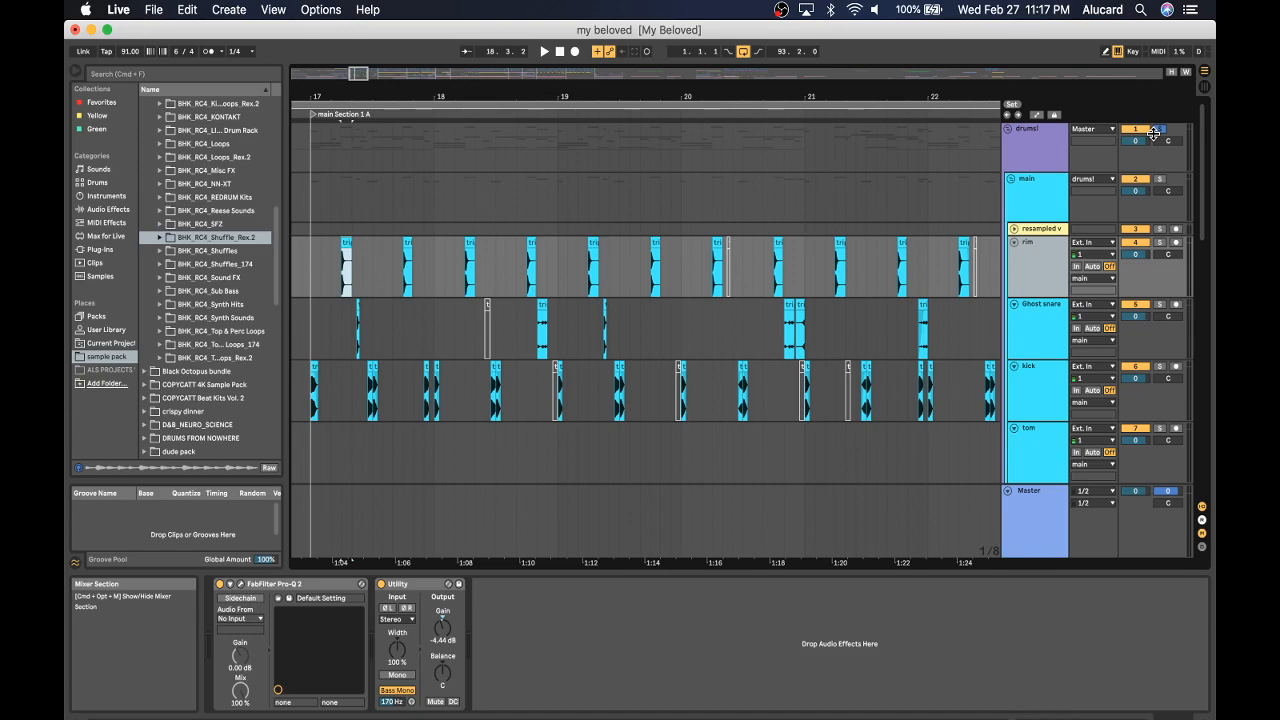
key(space)
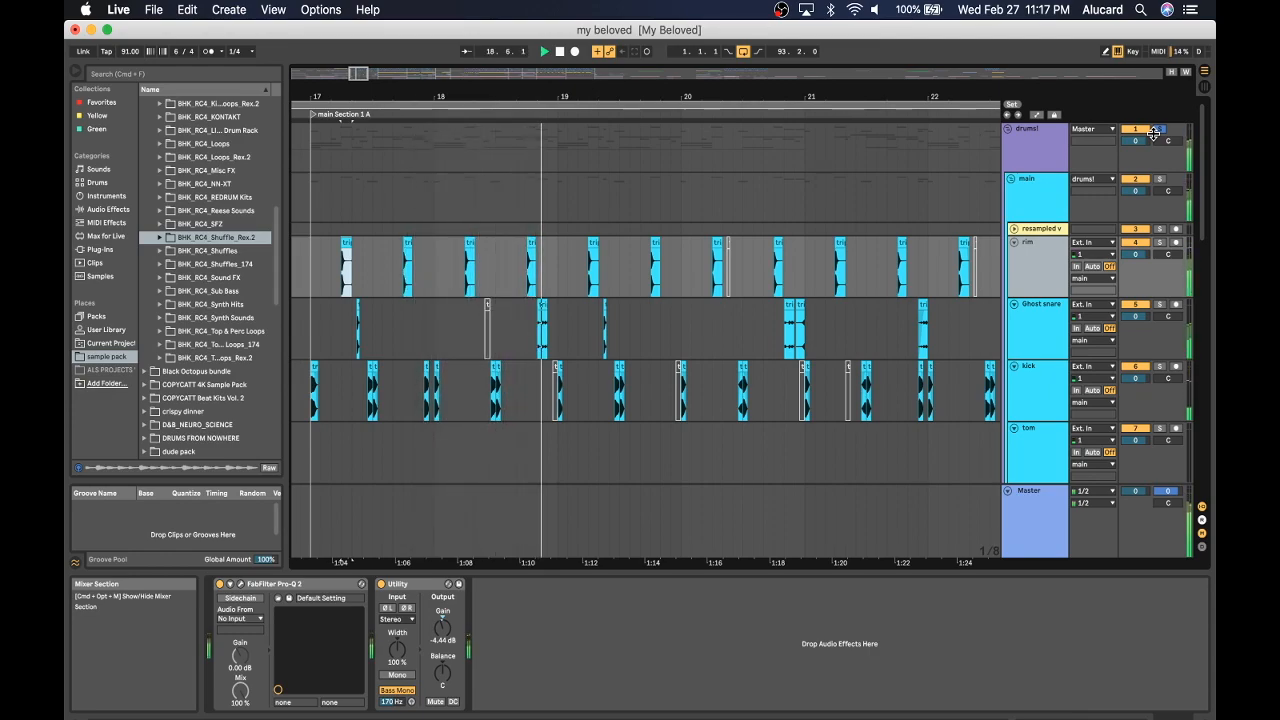
Examine how the main drum, triplet percussion, white noise, Simpler and Superior Drummer clips line up from bar 17 to bar 22.
scroll(807, 131, down, 5)
scroll(807, 131, left, 2)
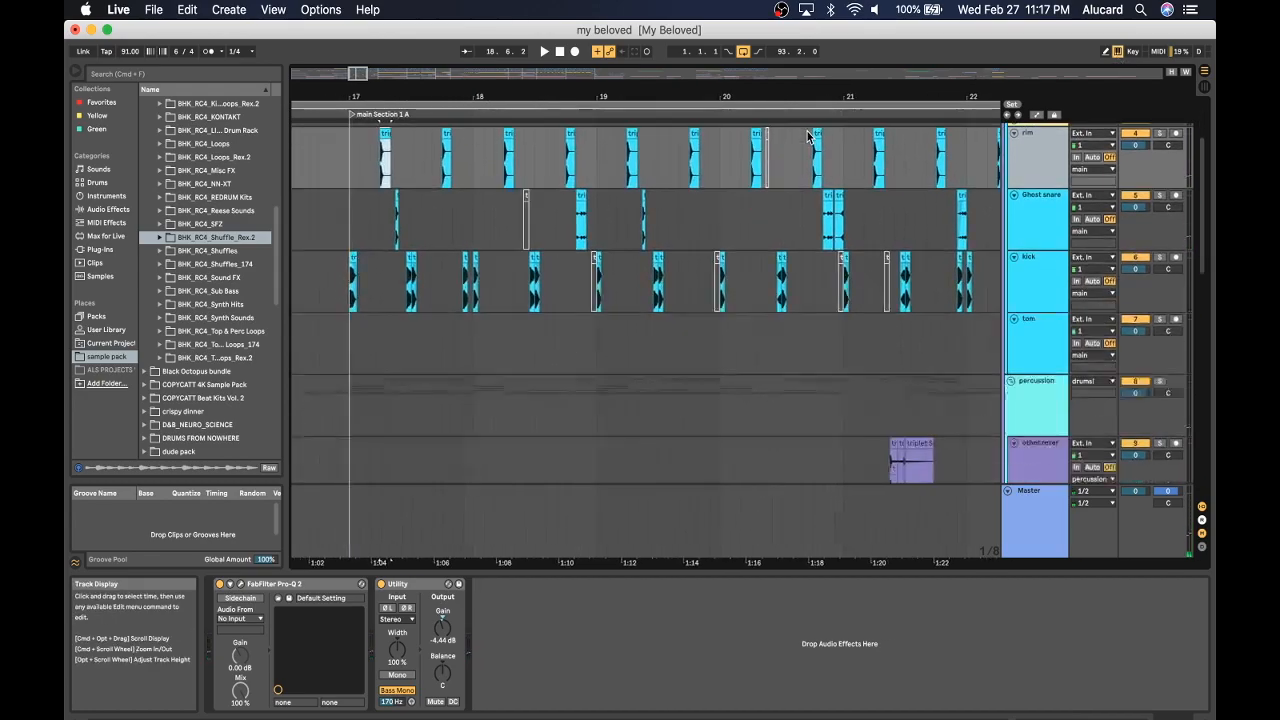
scroll(807, 131, down, 10)
scroll(807, 131, right, 2)
scroll(807, 131, up, 3)
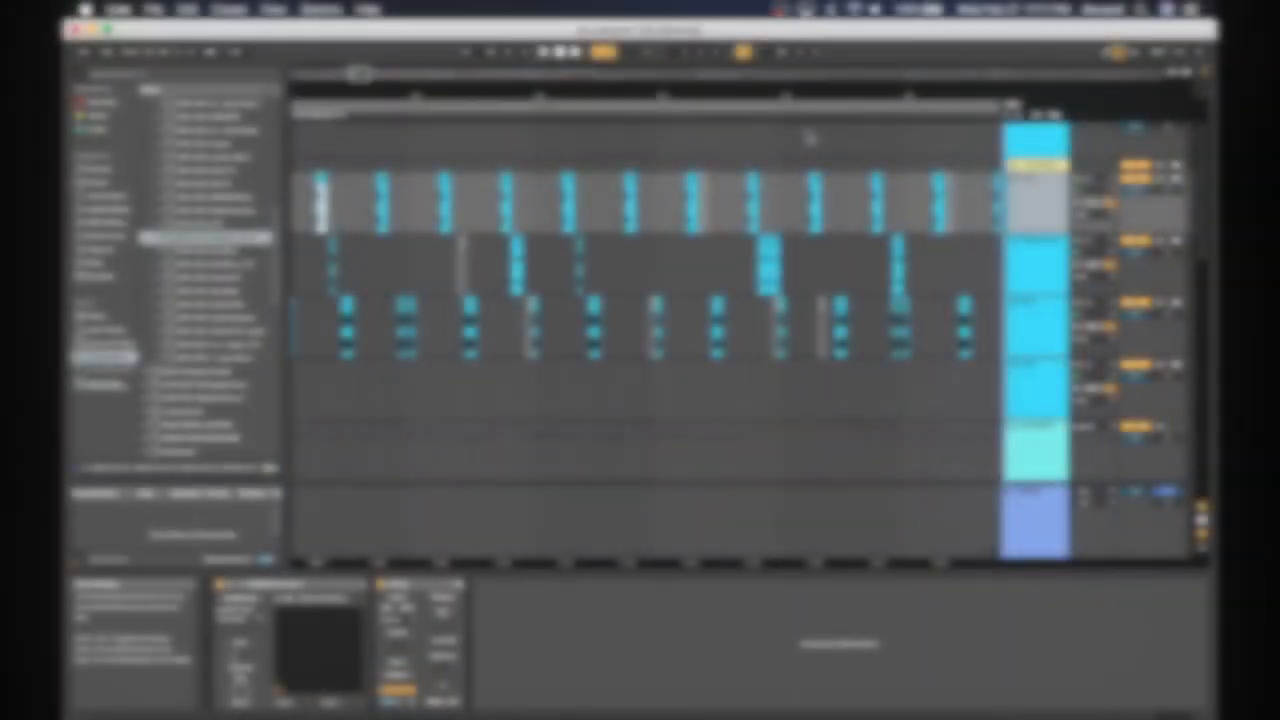
scroll(895, 142, up, 3)
scroll(554, 227, down, 2)
scroll(554, 227, left, 1)
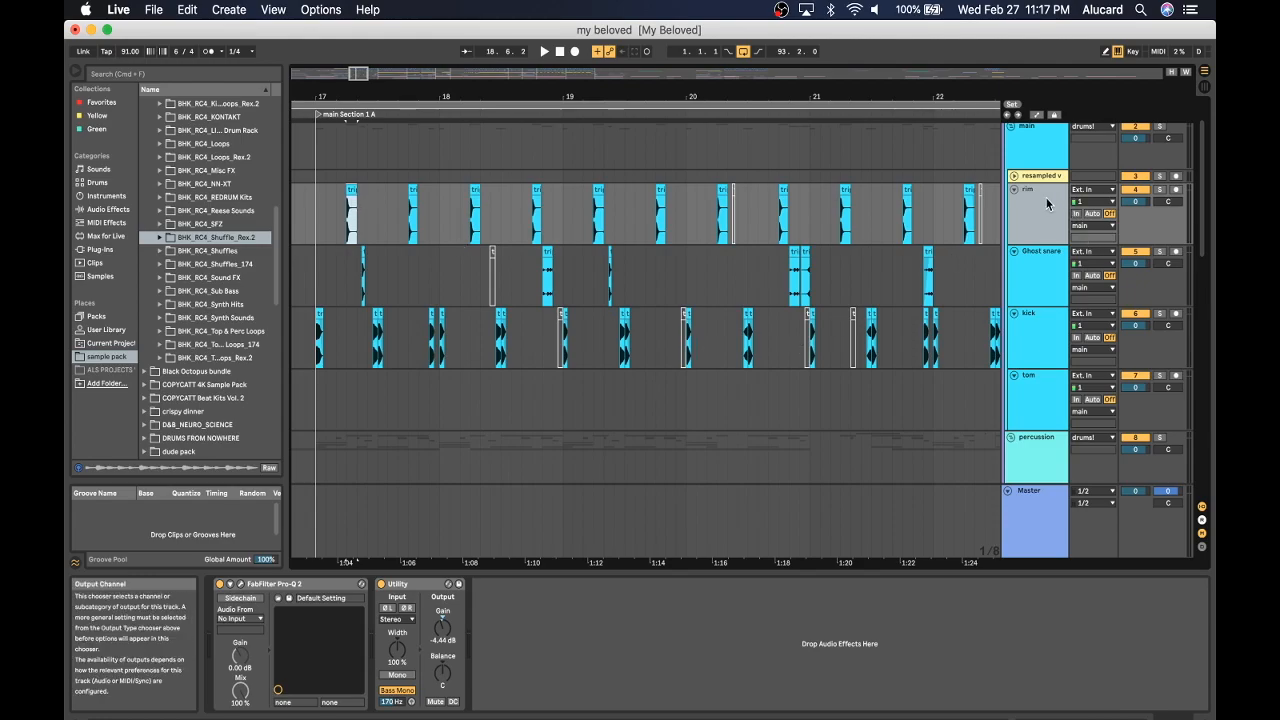
scroll(350, 190, down, 5)
scroll(350, 190, left, 1)
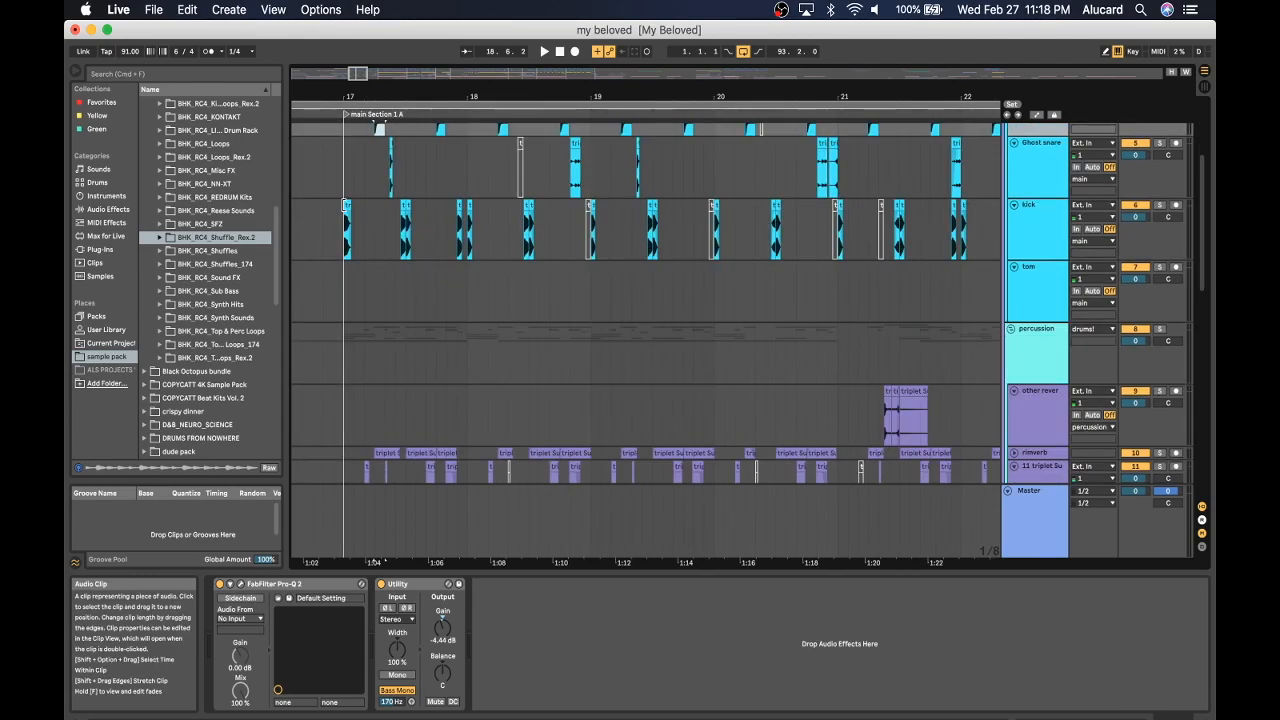
scroll(350, 200, down, 12)
scroll(350, 200, right, 1)
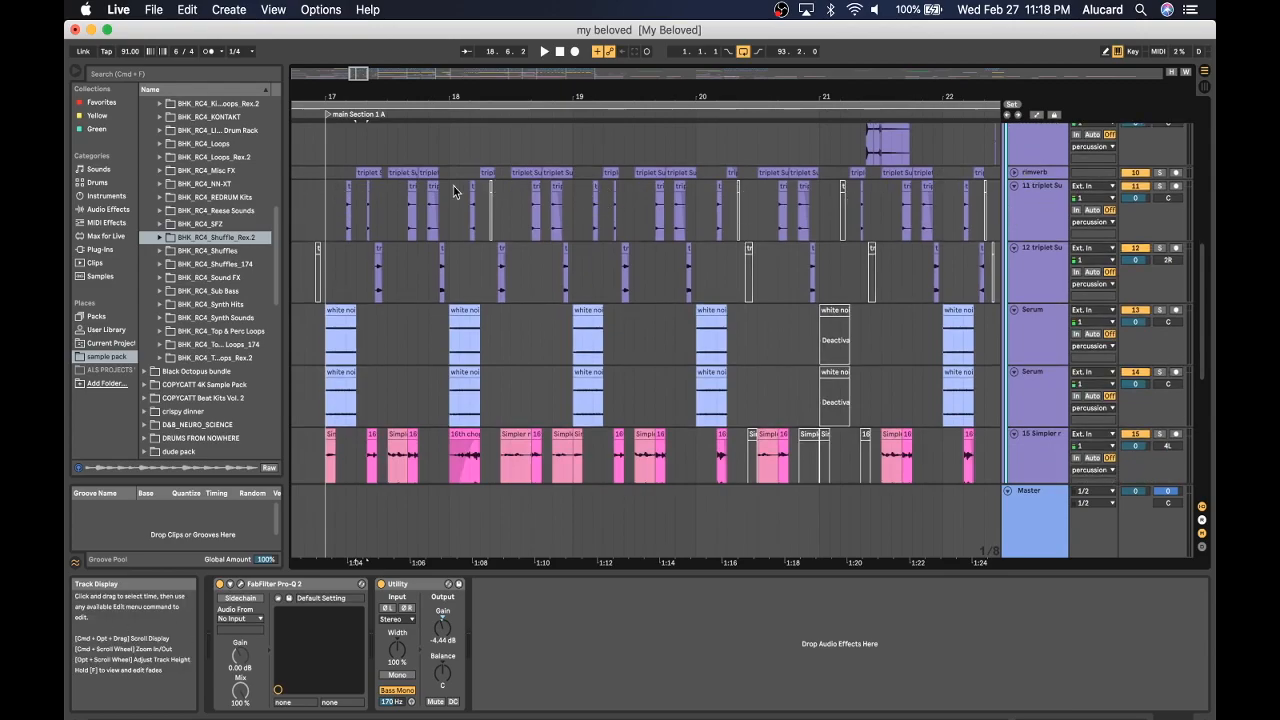
scroll(401, 185, down, 7)
scroll(401, 185, left, 1)
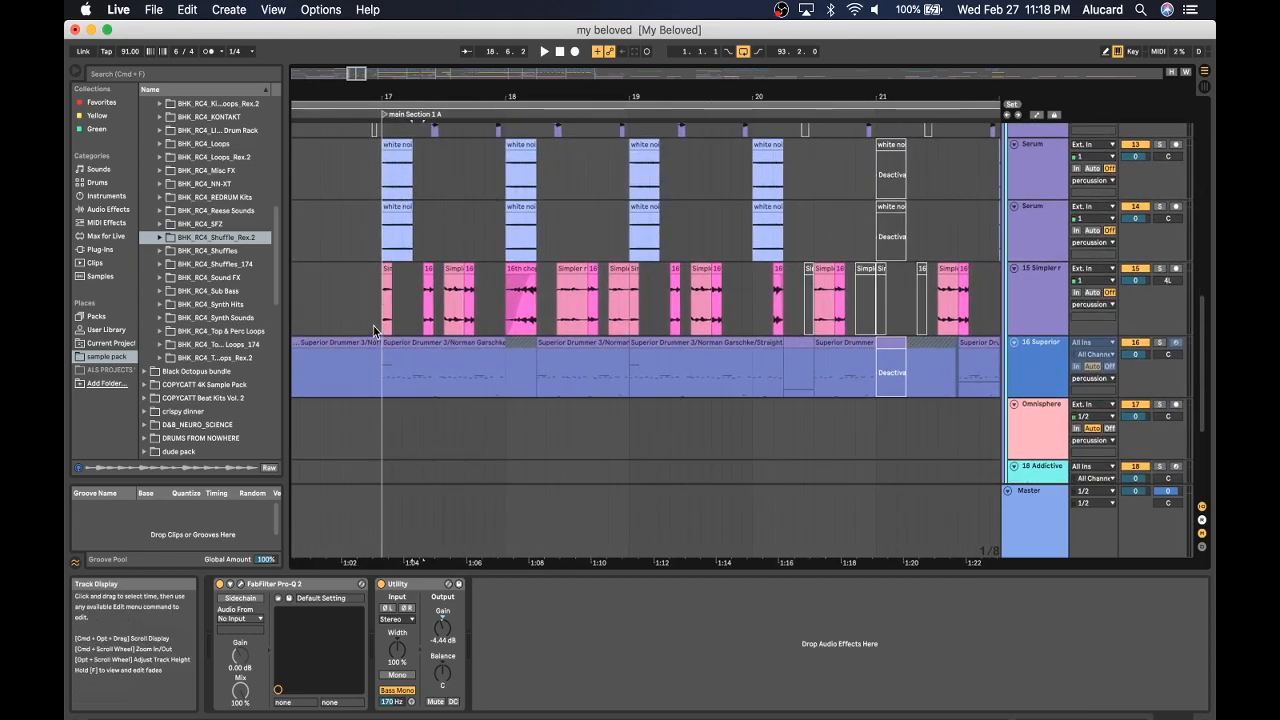
Highlight the Simpler clips from bar 17 to bar 22 and look over the Superior Drummer clips and device chain below them.
drag(378, 322, 950, 311)
scroll(629, 310, down, 3)
scroll(629, 310, left, 1)
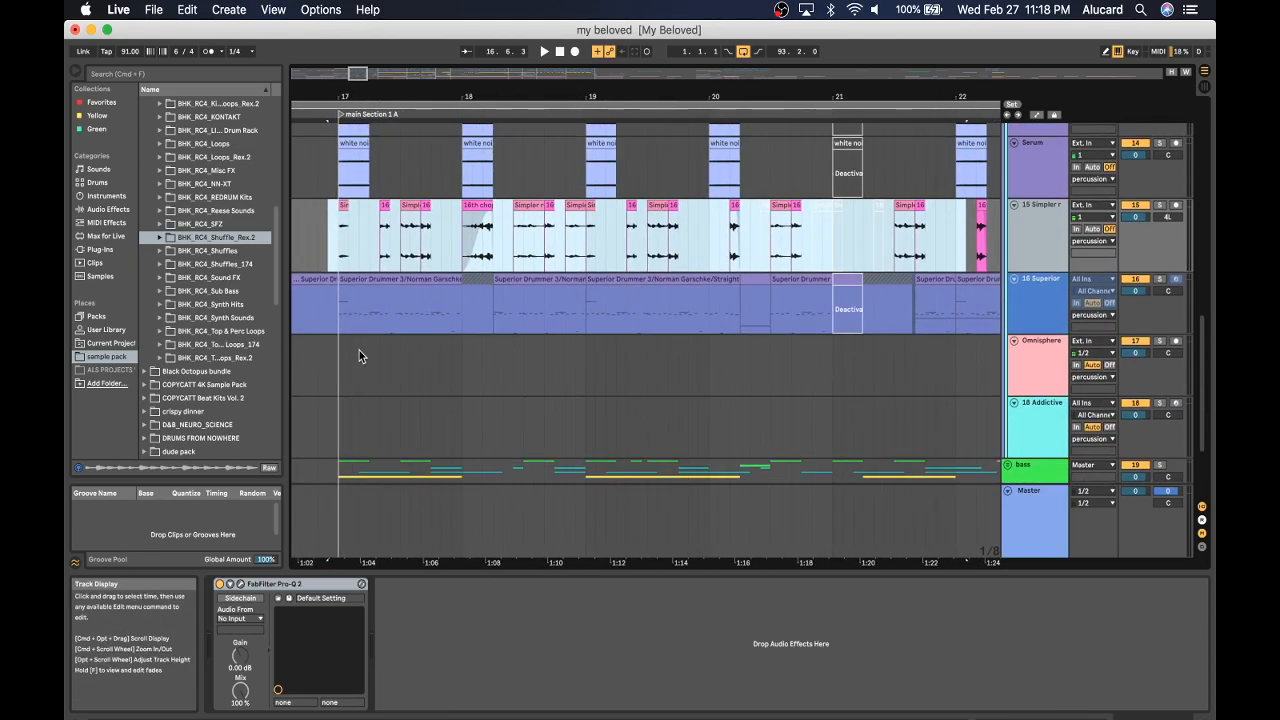
click(334, 314)
scroll(610, 305, right, 5)
scroll(610, 305, up, 1)
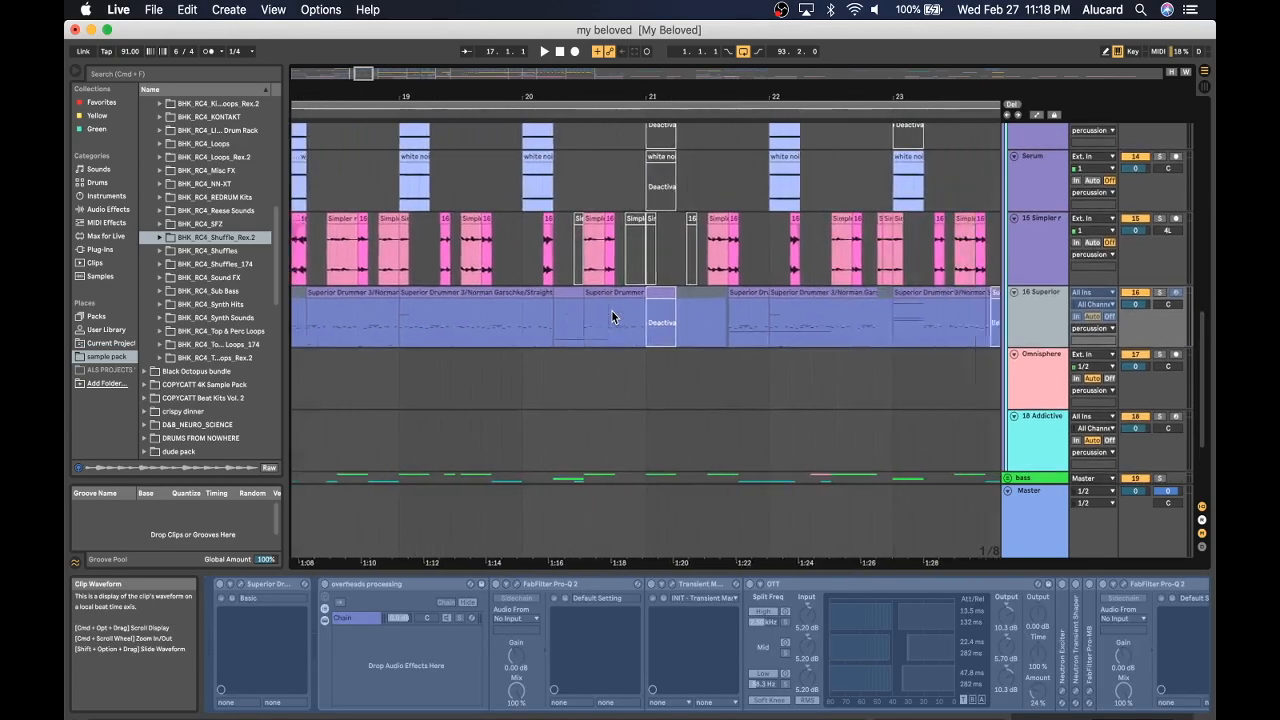
scroll(612, 317, right, 1)
scroll(727, 686, right, 5)
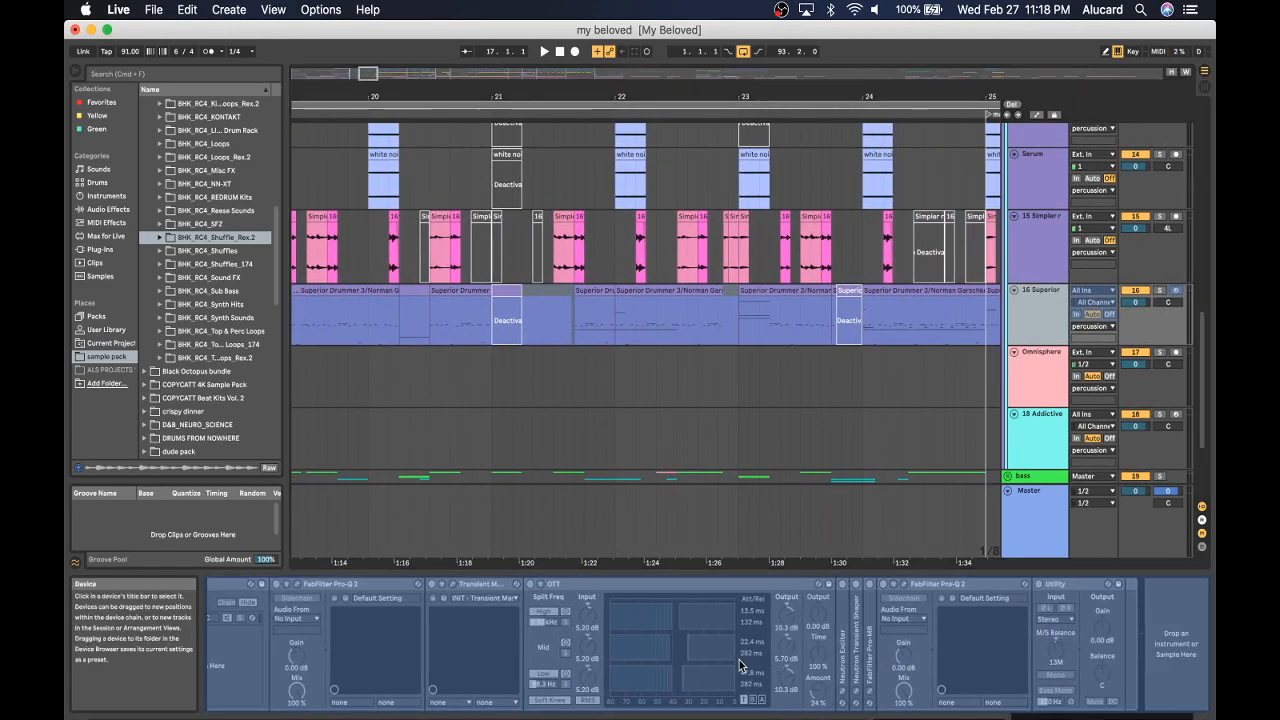
scroll(743, 668, left, 5)
Highlight the main drum tracks from bar 17 into Main Section 2a and show their rim and kick clips from bar 49.
scroll(472, 106, down, 5)
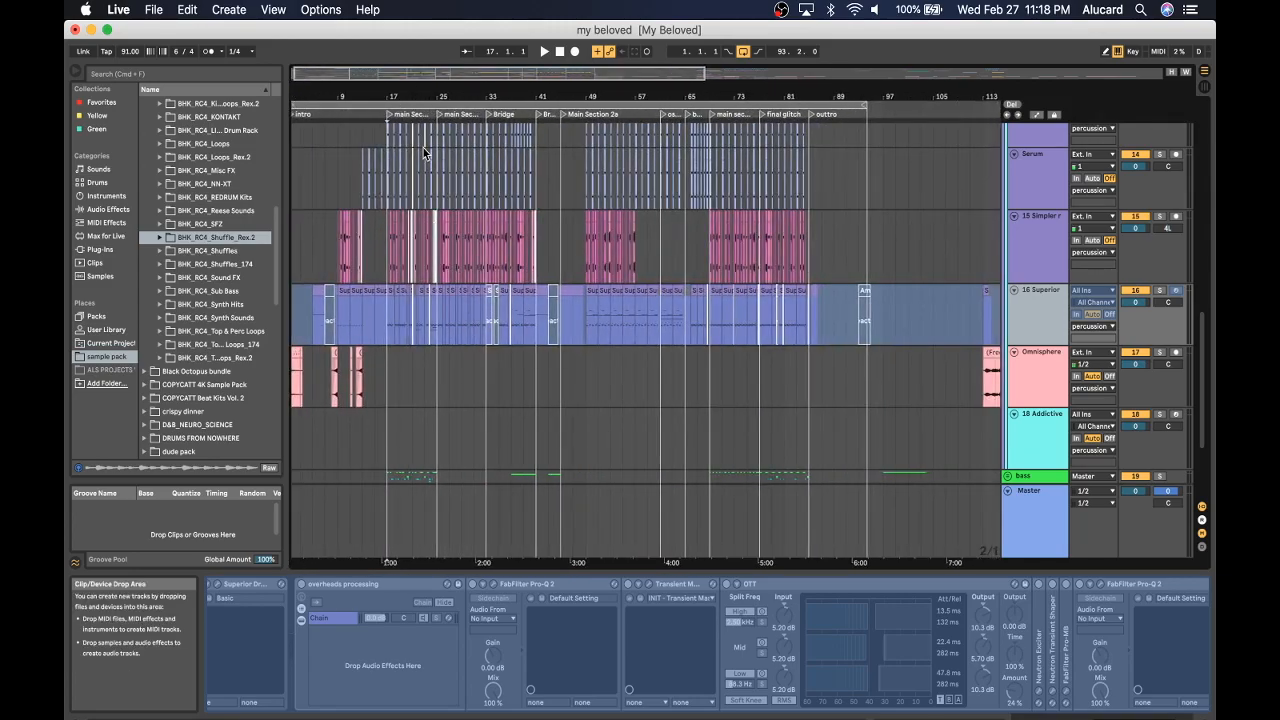
scroll(424, 153, up, 2)
scroll(423, 153, up, 10)
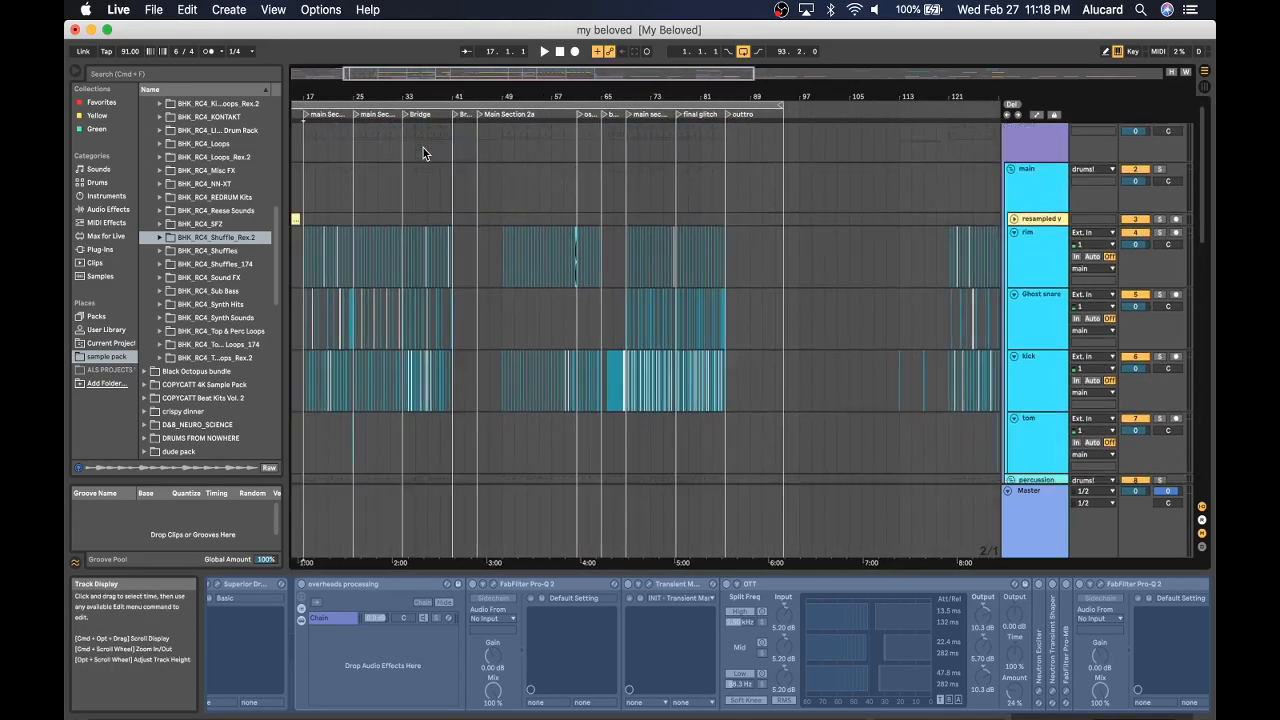
scroll(423, 148, up, 3)
scroll(423, 148, left, 2)
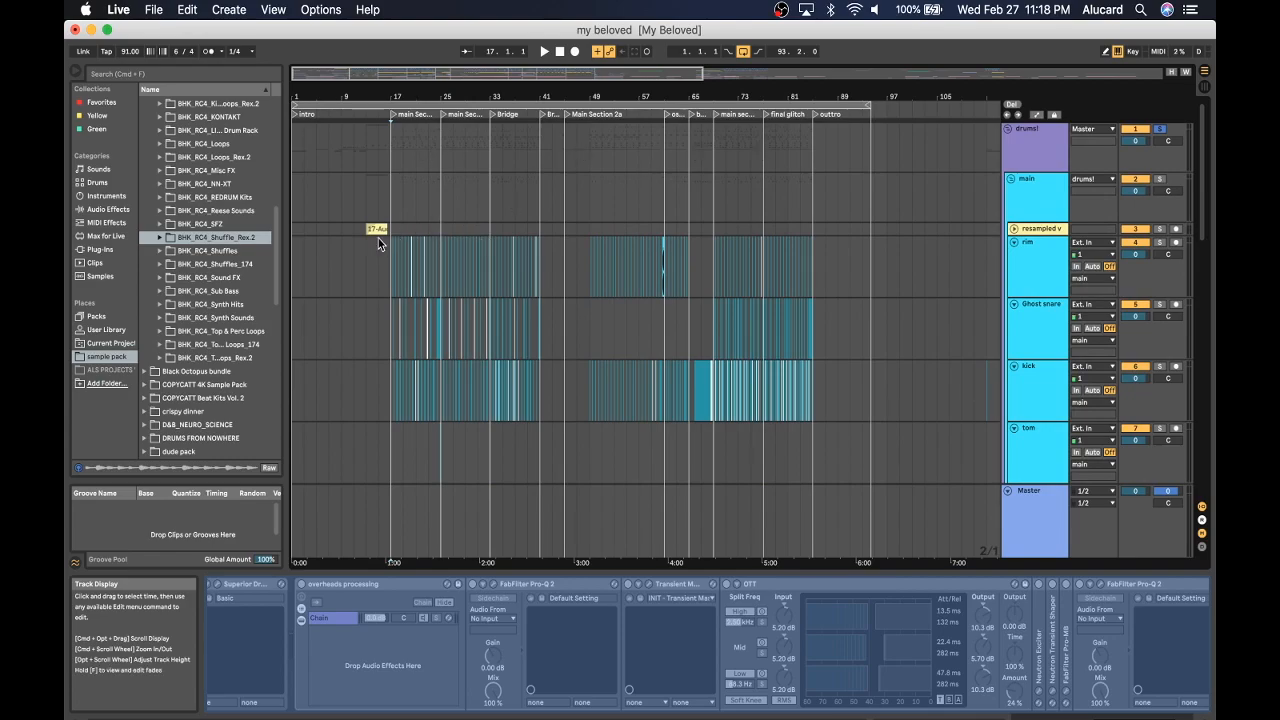
drag(391, 218, 603, 434)
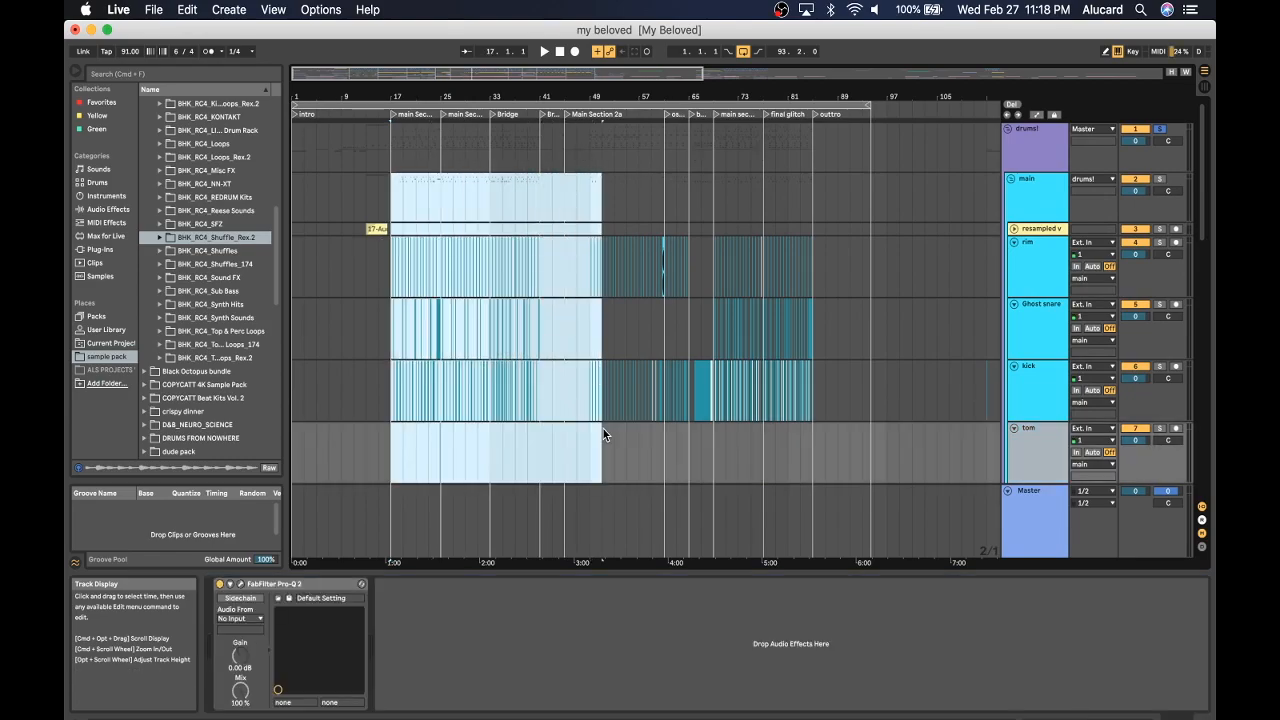
drag(595, 101, 606, 151)
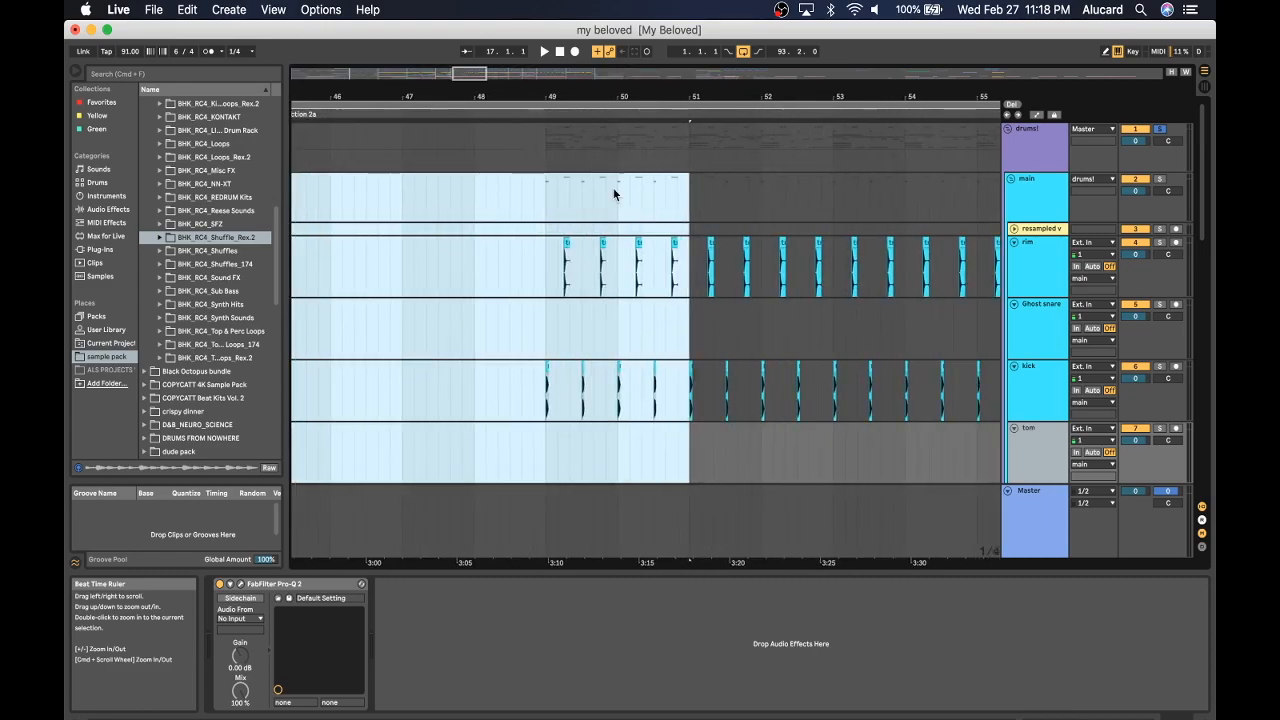
Play all drum layers from bar 49 and select the Superior Drummer clip that starts there.
scroll(614, 227, down, 5)
scroll(615, 229, right, 3)
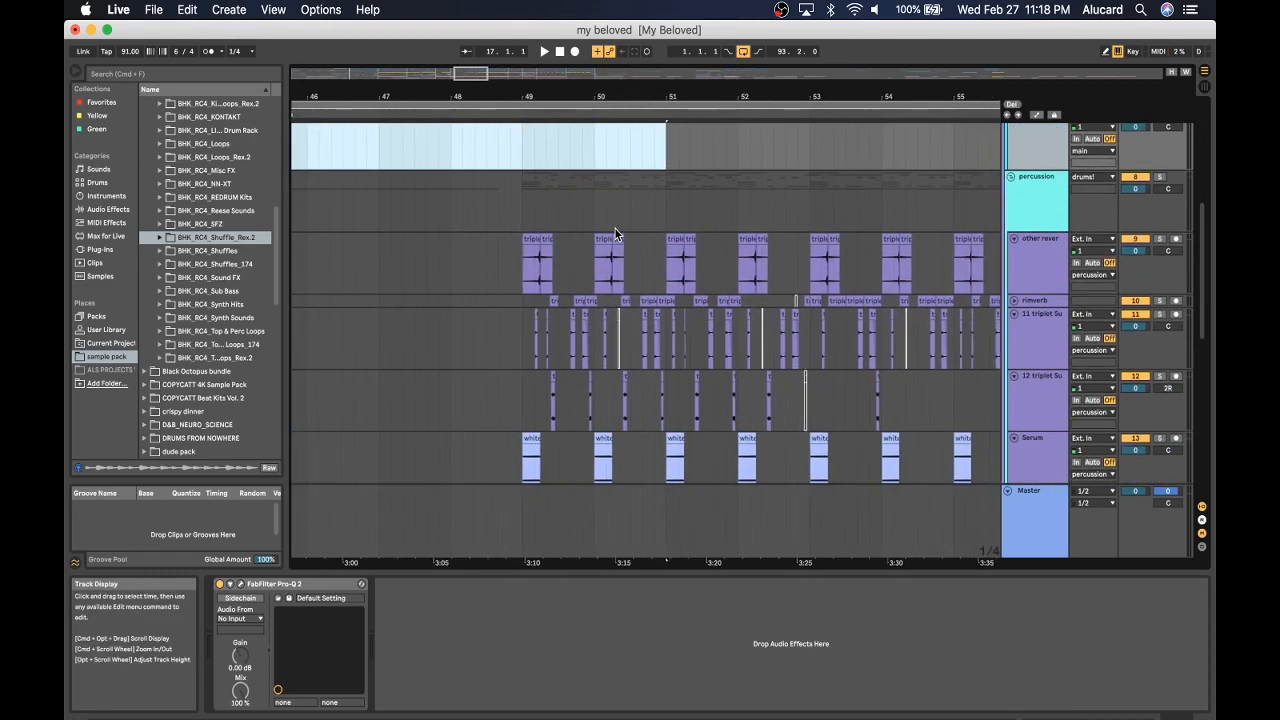
click(511, 224)
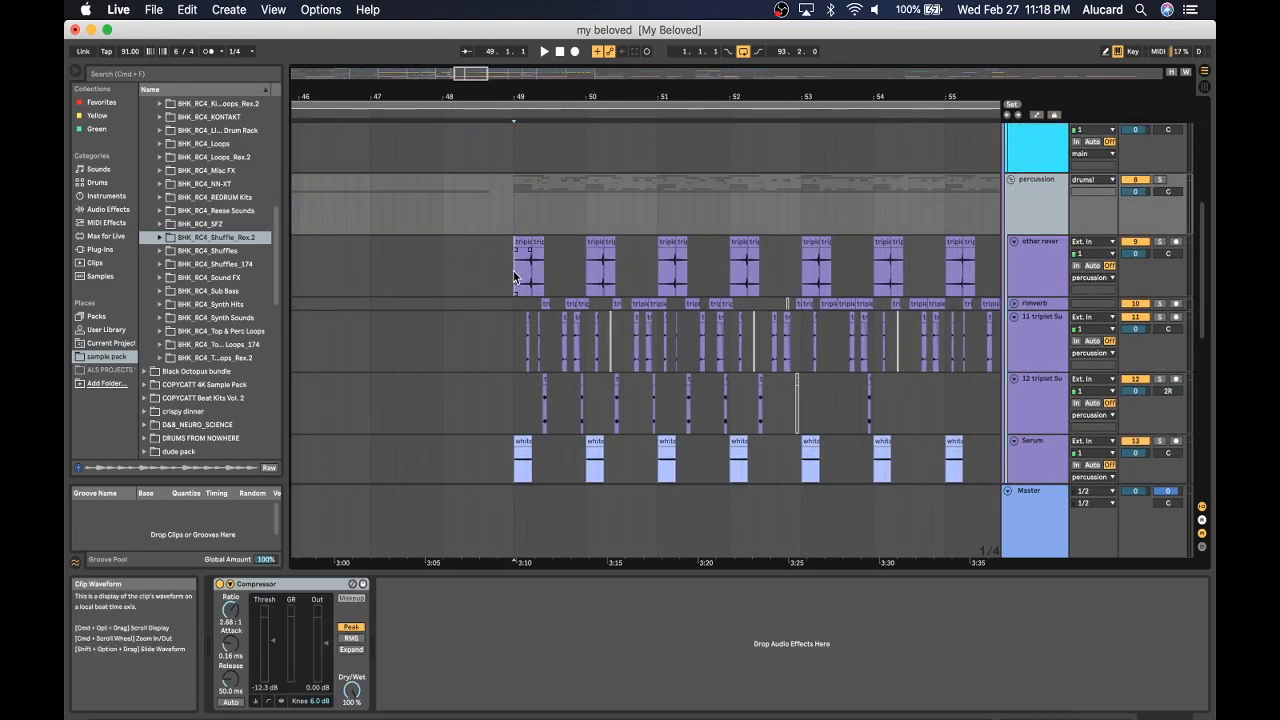
click(513, 270)
key(space)
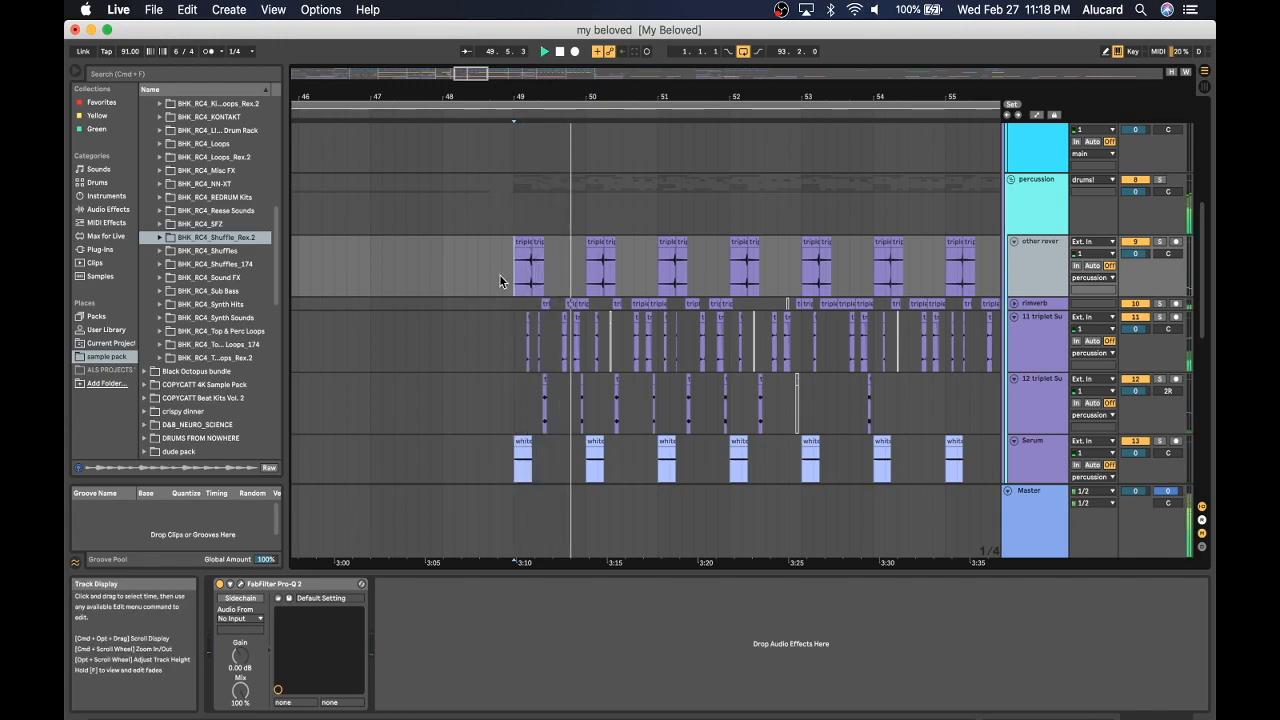
scroll(499, 274, down, 5)
scroll(500, 276, up, 3)
click(566, 224)
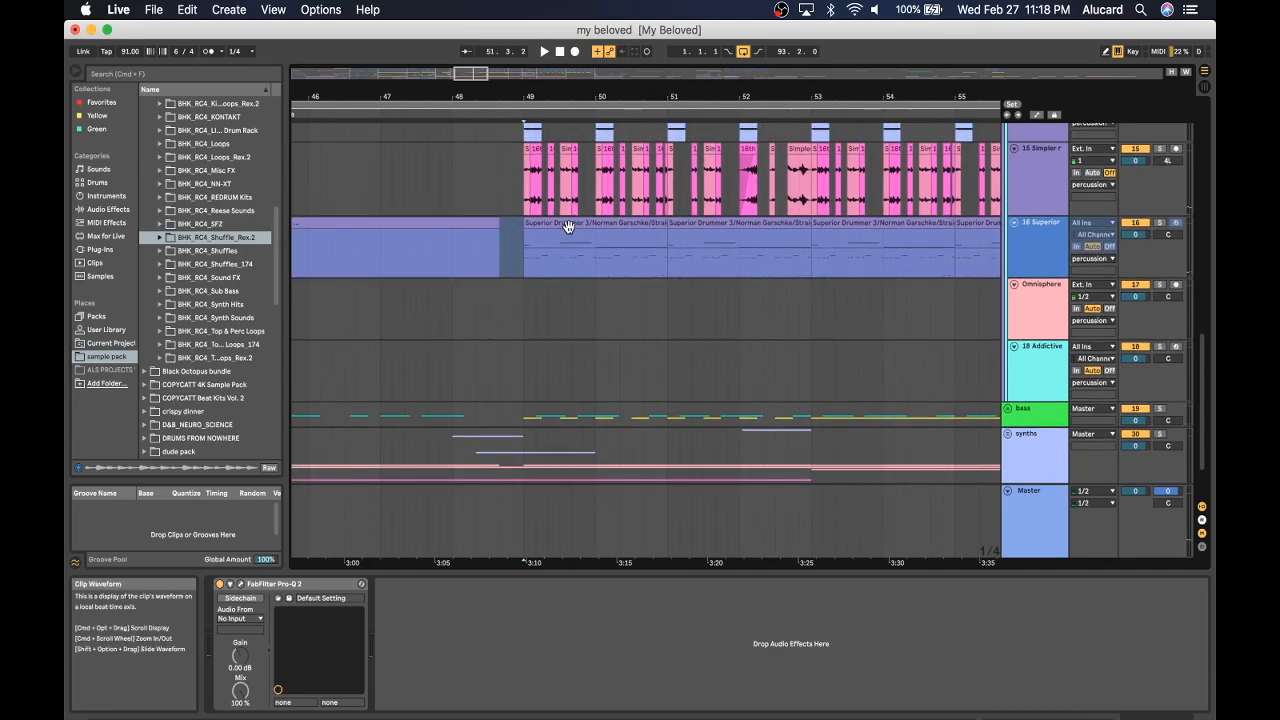
Select the first triplet clip at bar 49 on the other rever track, solo that track and audition it.
scroll(565, 228, up, 5)
scroll(565, 228, up, 5)
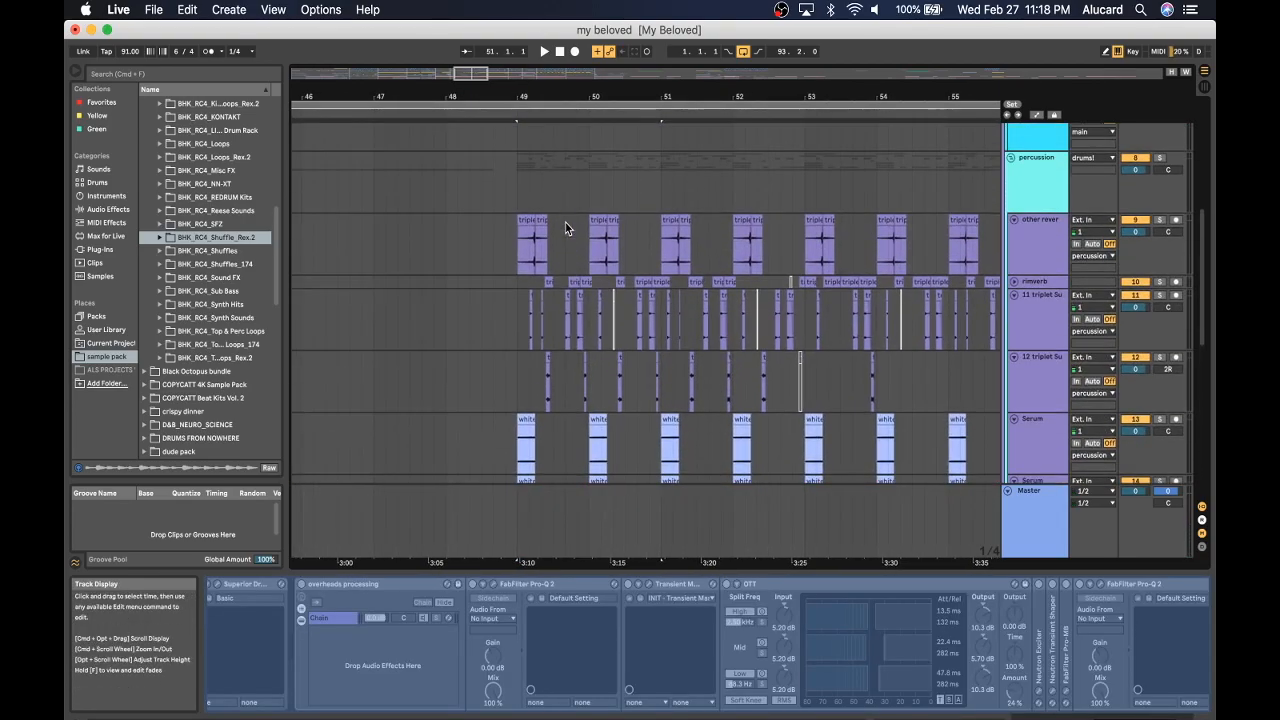
click(535, 222)
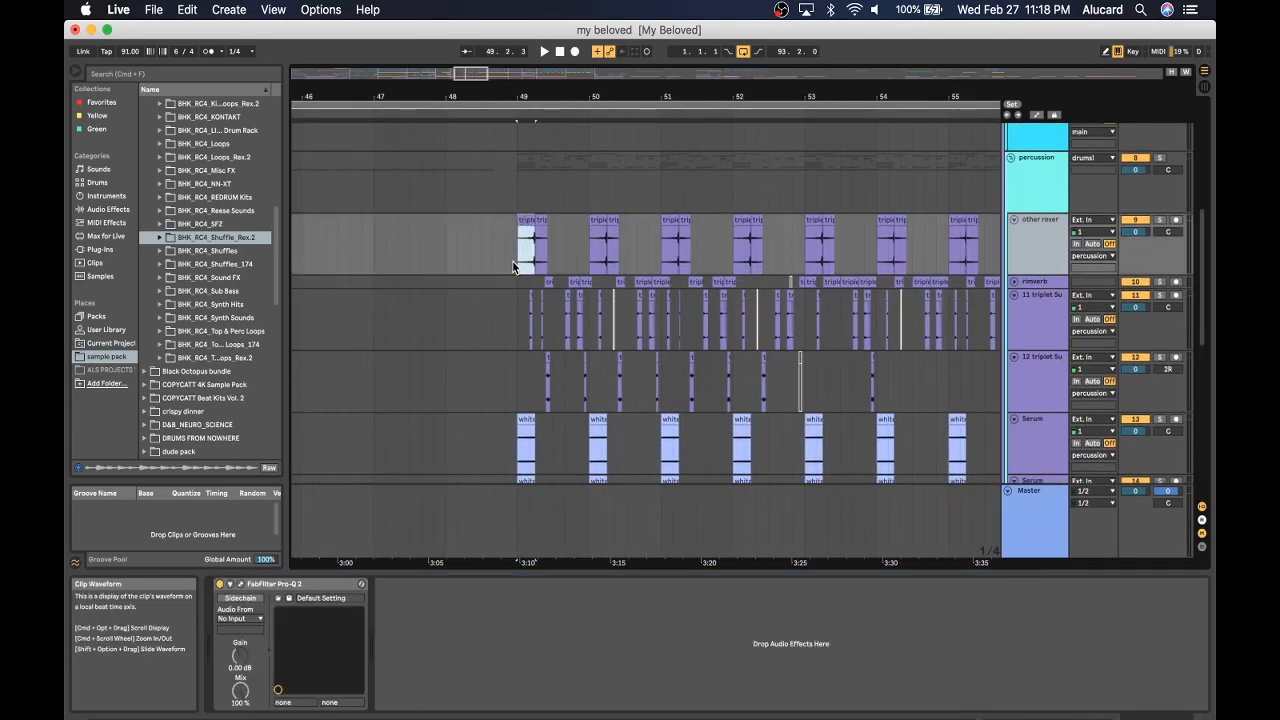
scroll(512, 264, up, 2)
scroll(512, 266, up, 6)
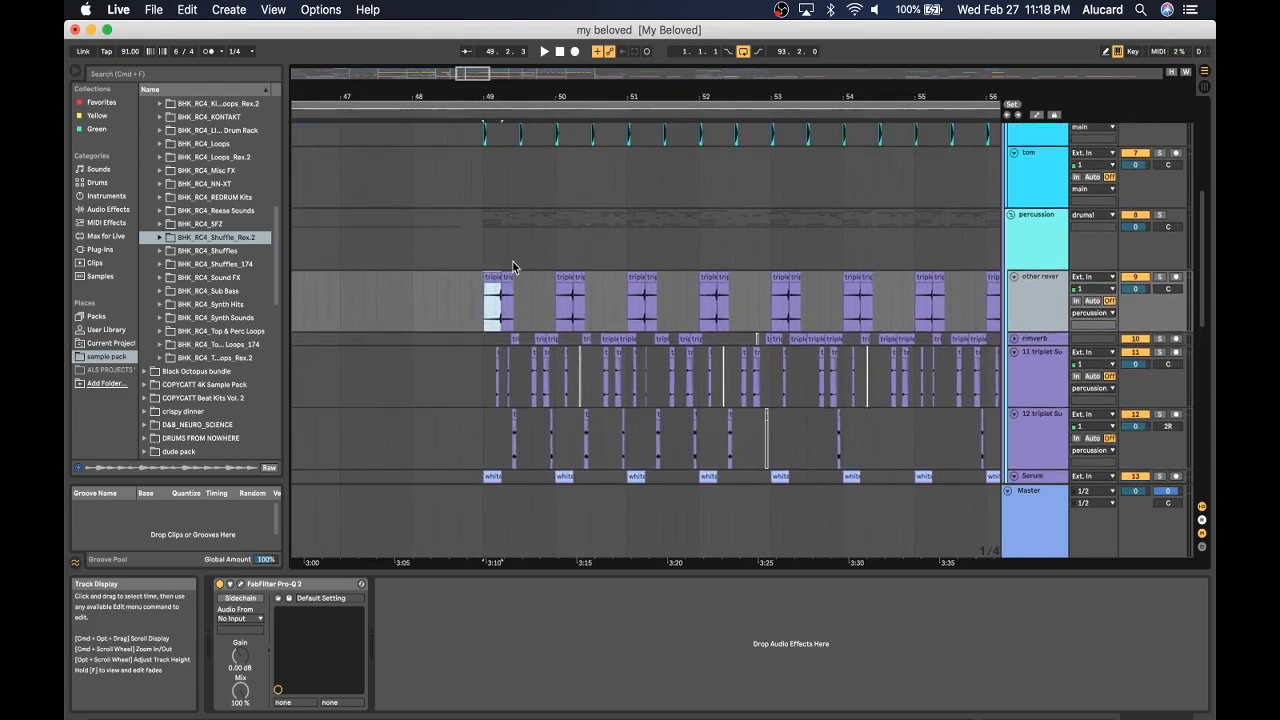
scroll(512, 266, down, 5)
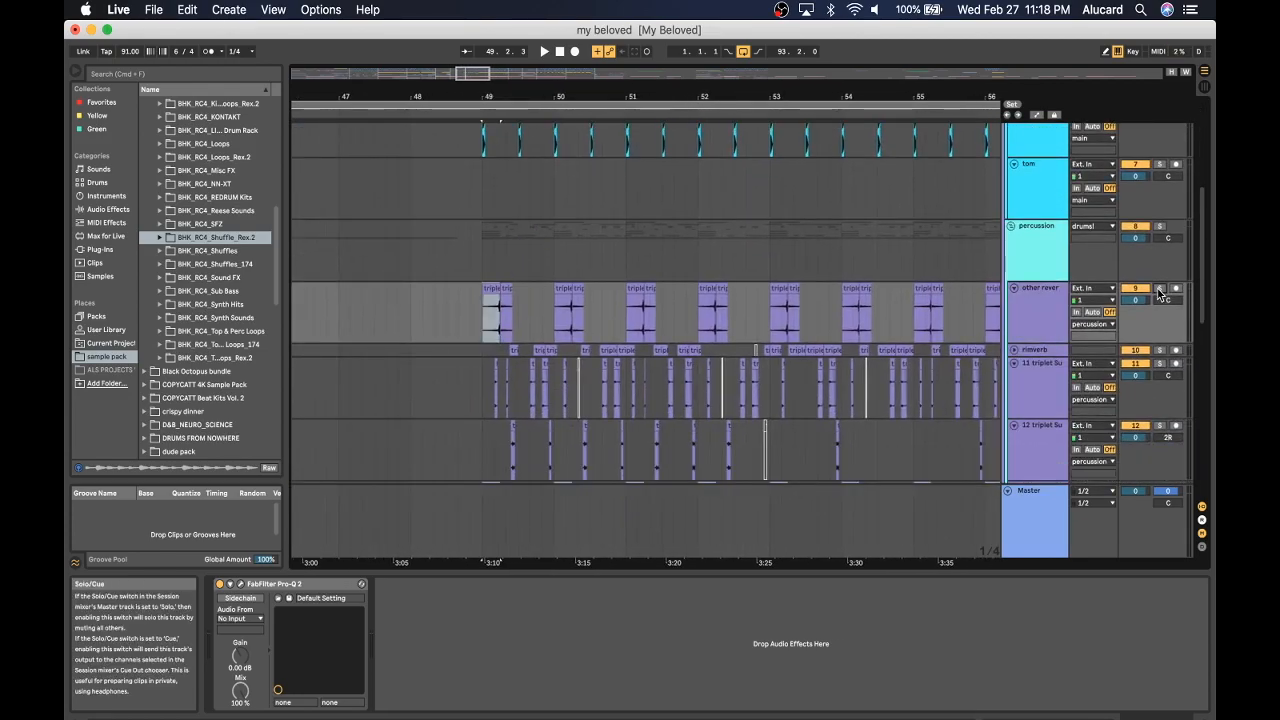
key(space)
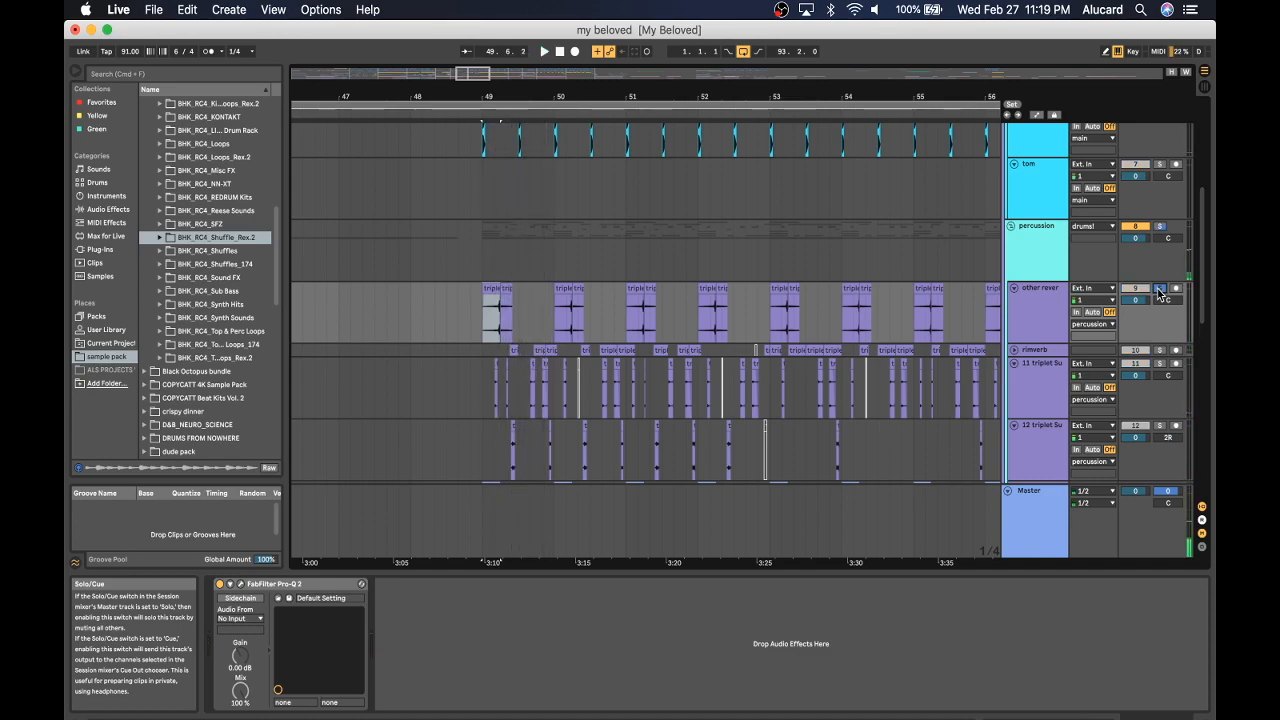
Audition the soloed other rever track from the start of main section 3 at bar 69.
scroll(946, 216, right, 10)
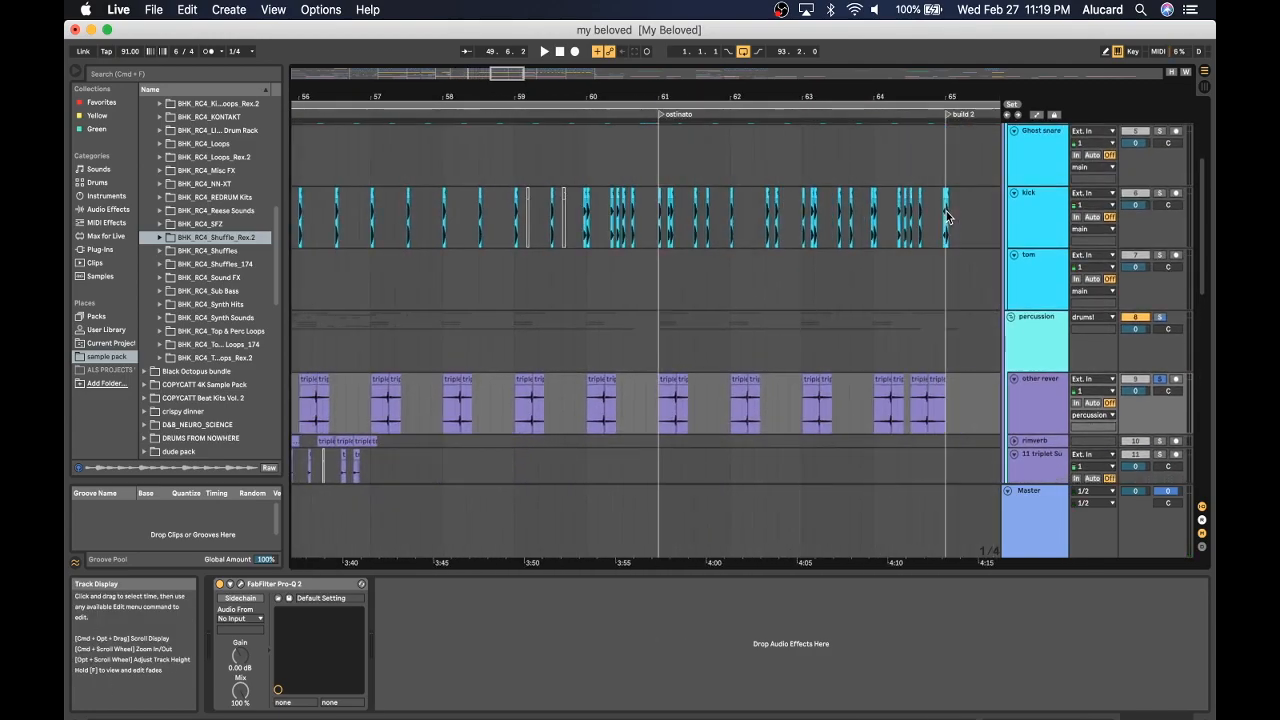
scroll(946, 216, up, 5)
scroll(946, 216, right, 6)
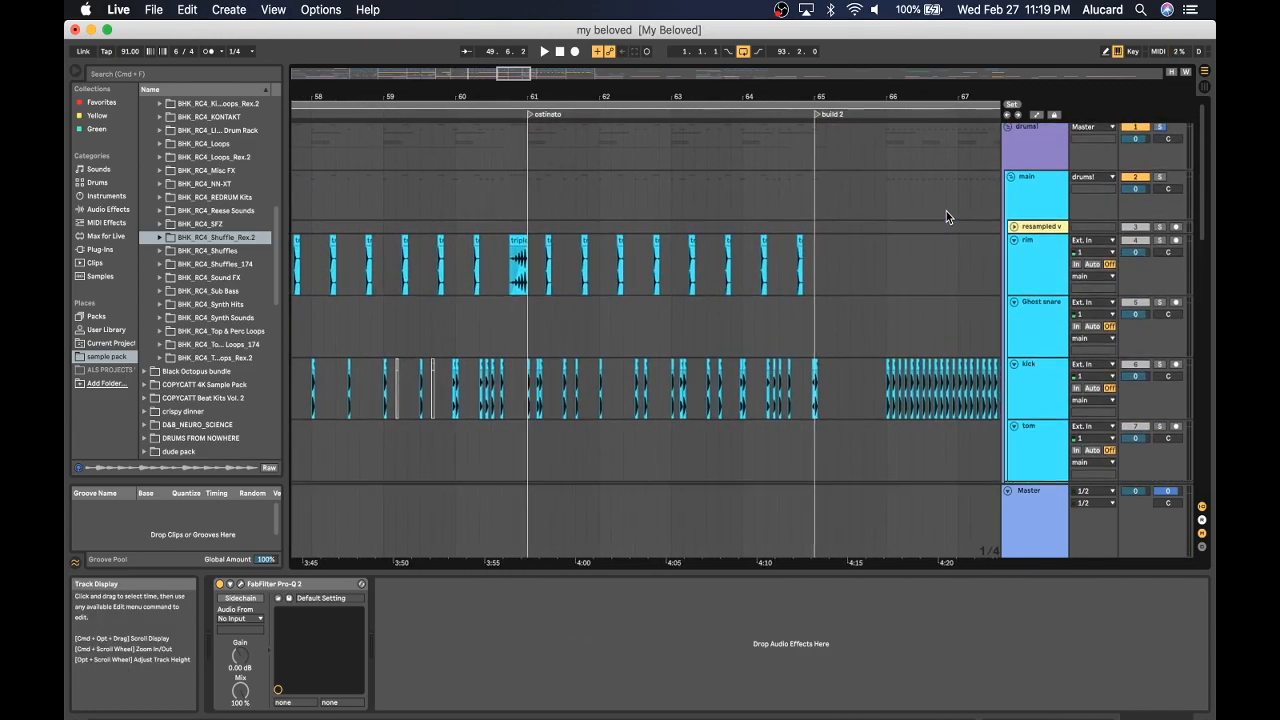
scroll(946, 211, right, 2)
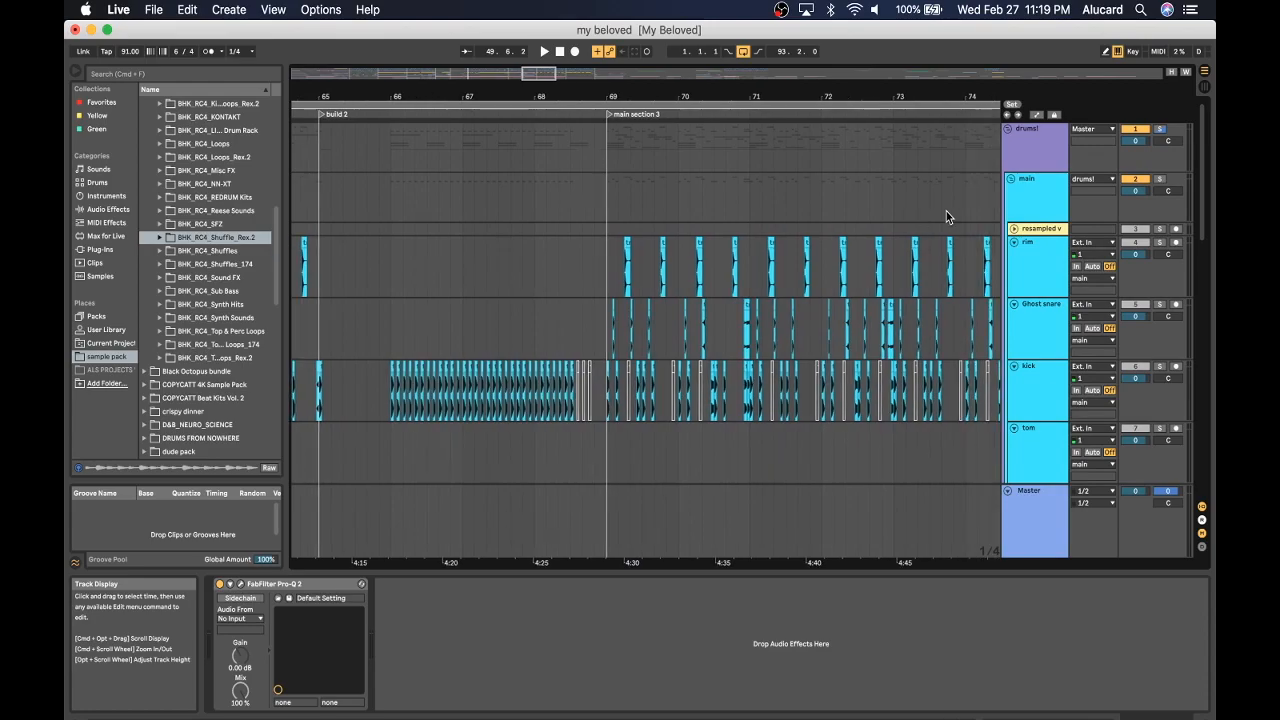
click(511, 154)
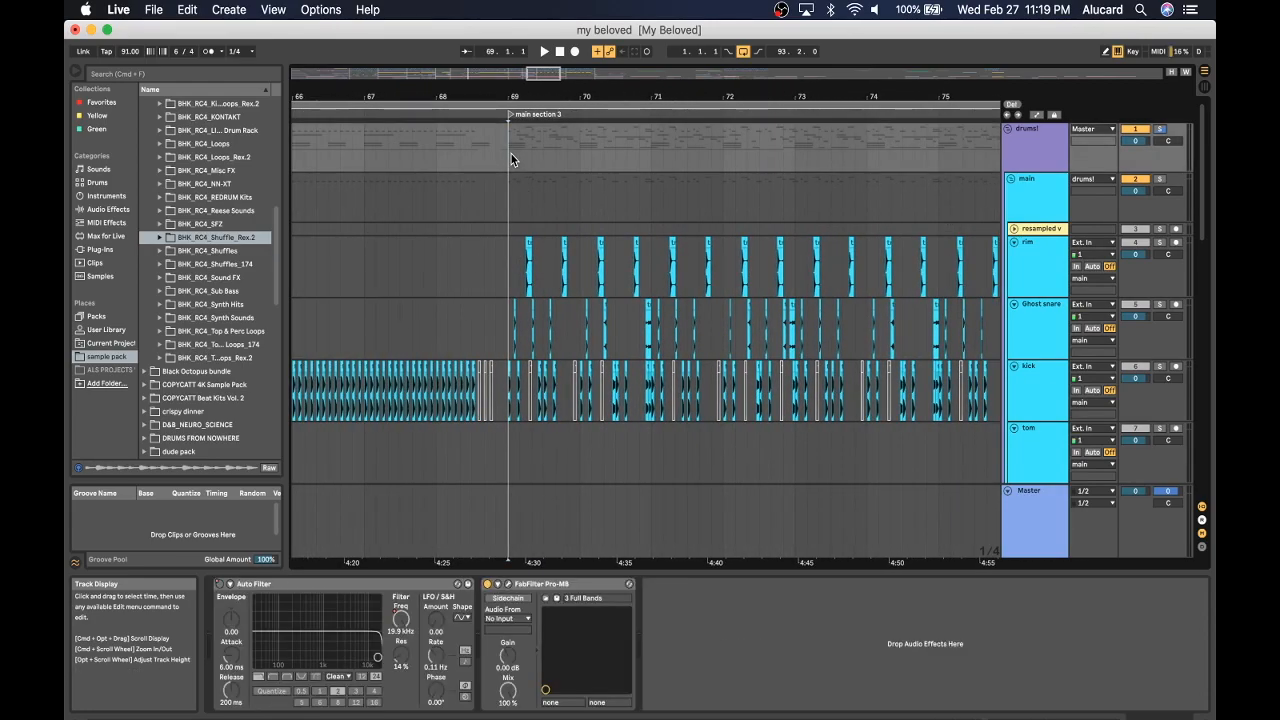
scroll(620, 310, down, 5)
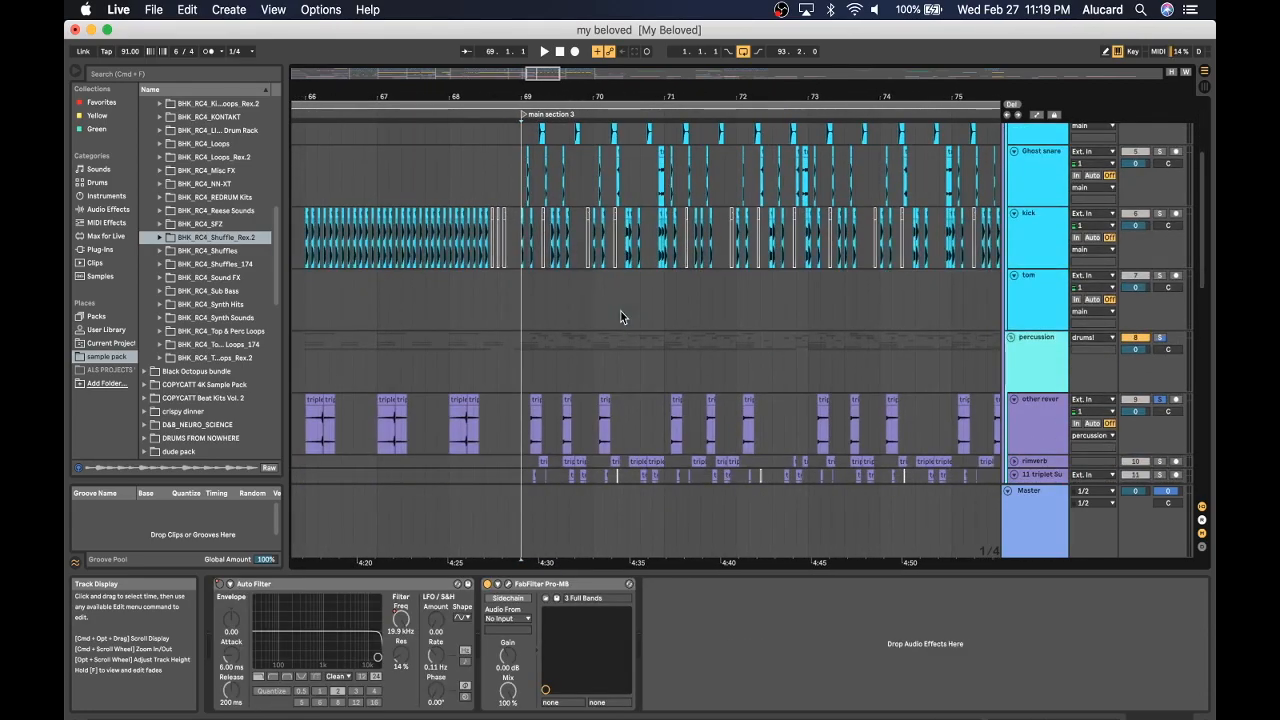
scroll(620, 317, down, 3)
key(space)
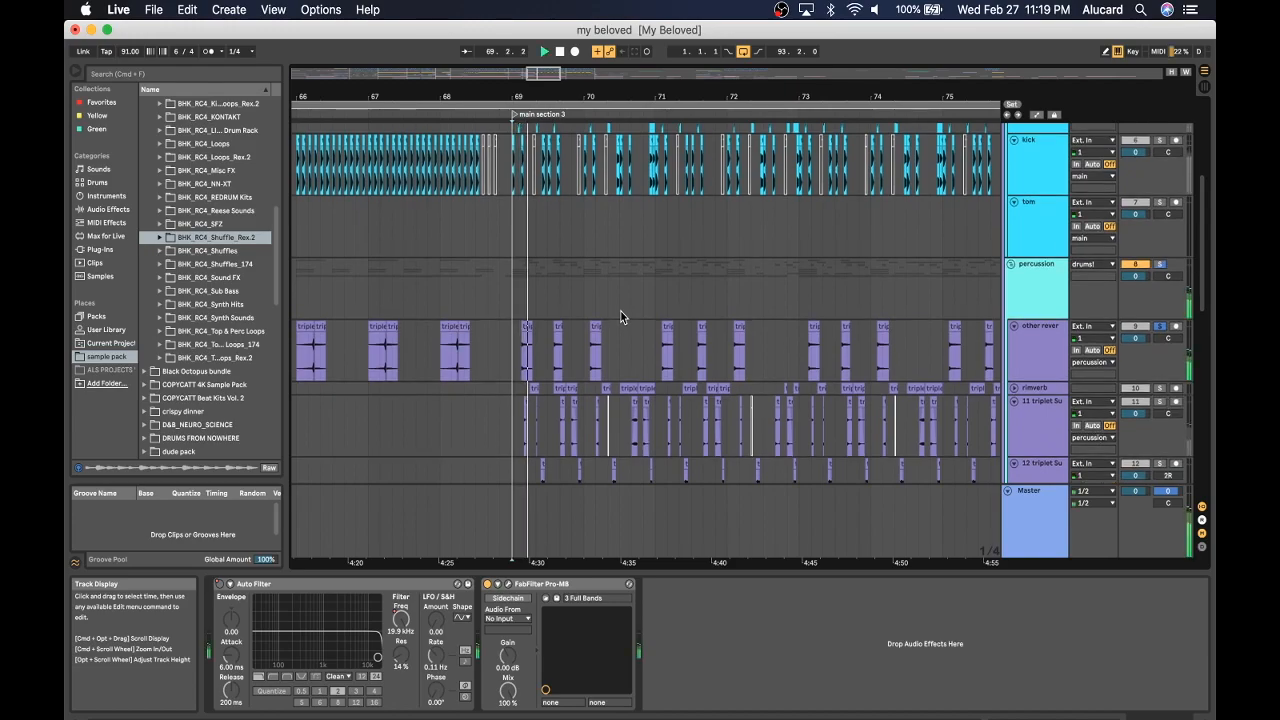
Solo the drums! group instead of other rever and play the full drums from bar 69.
scroll(1180, 222, up, 6)
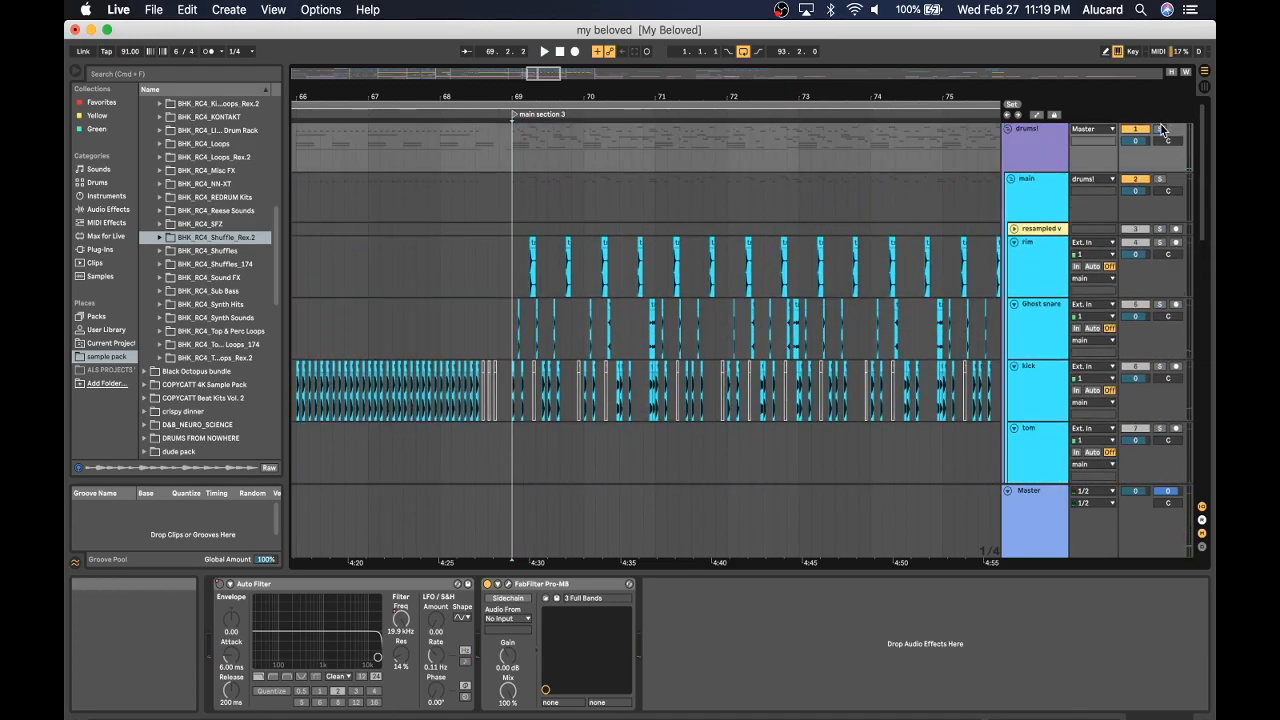
key(space)
scroll(455, 302, down, 1)
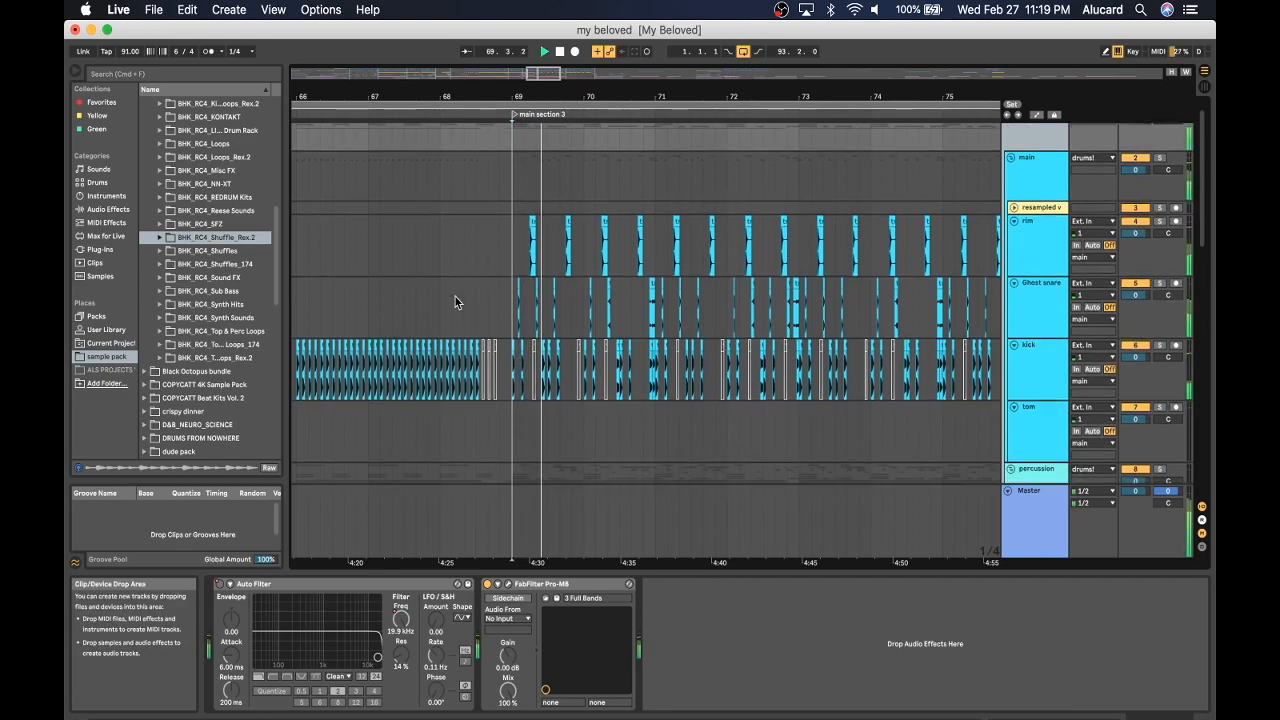
key(space)
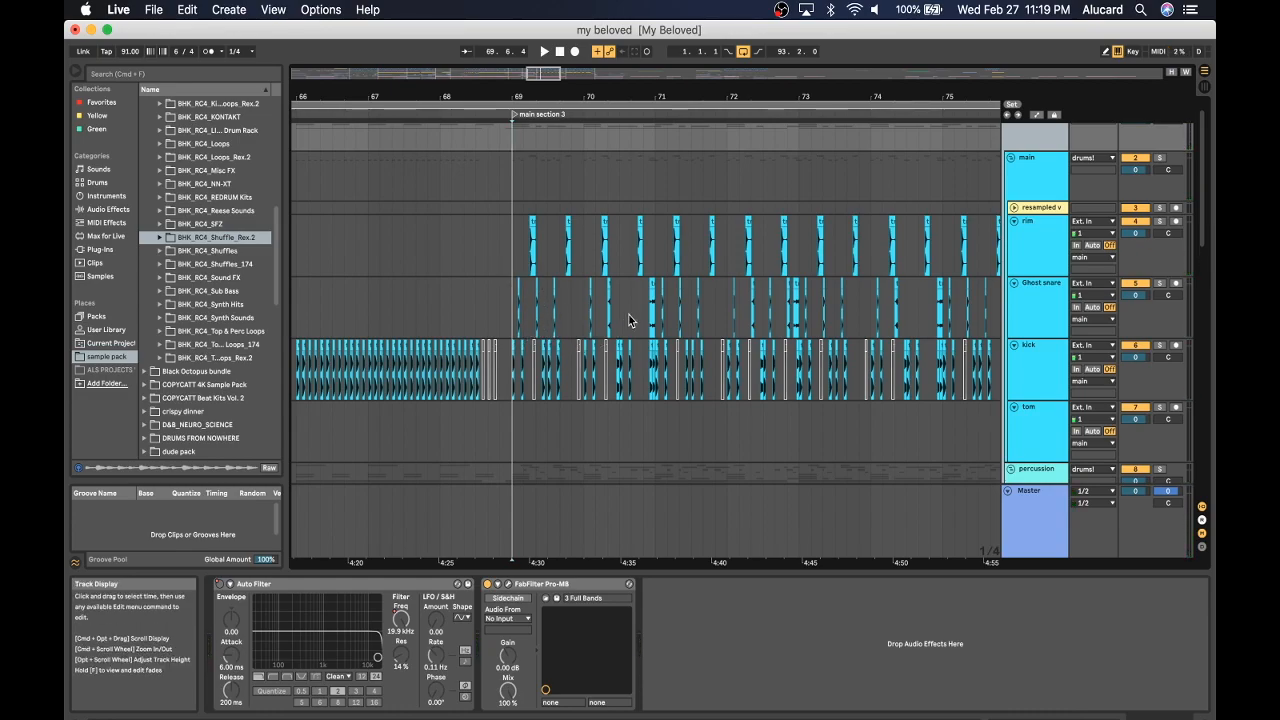
Play the drums from bar 69 again with the percussion tracks in view, and select the Superior Drummer clip there.
scroll(700, 342, down, 2)
scroll(602, 349, down, 10)
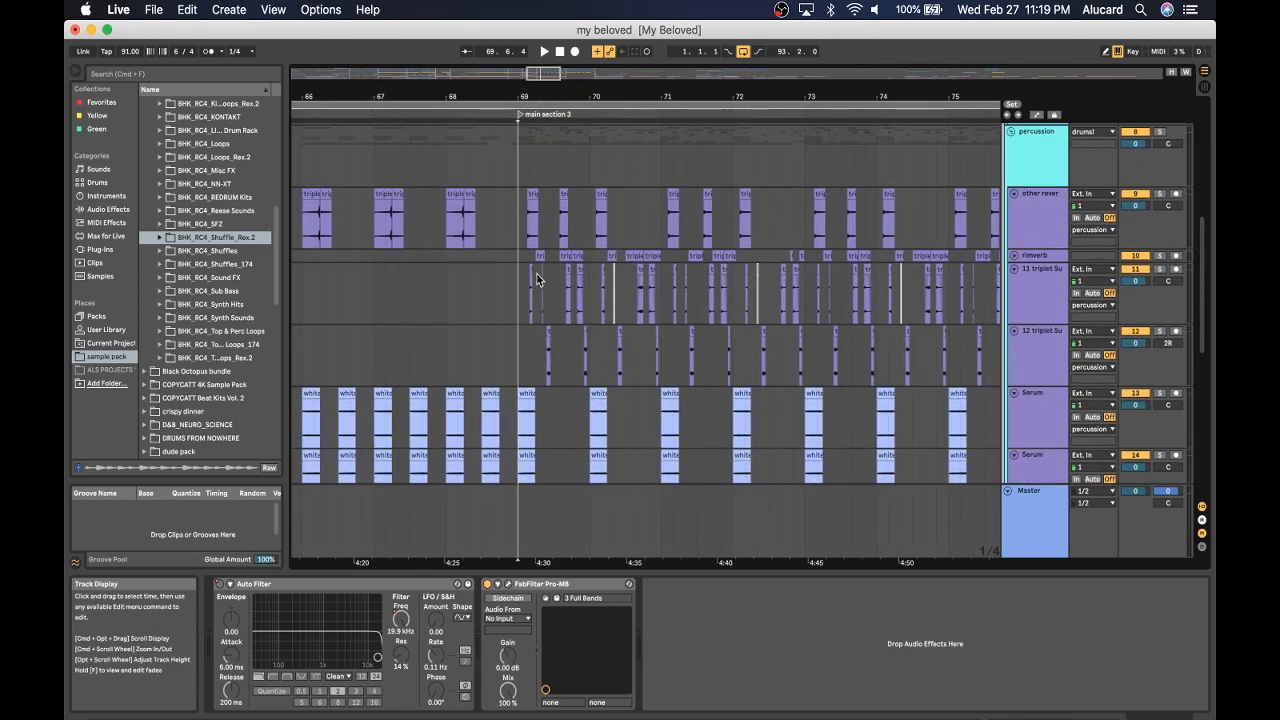
key(space)
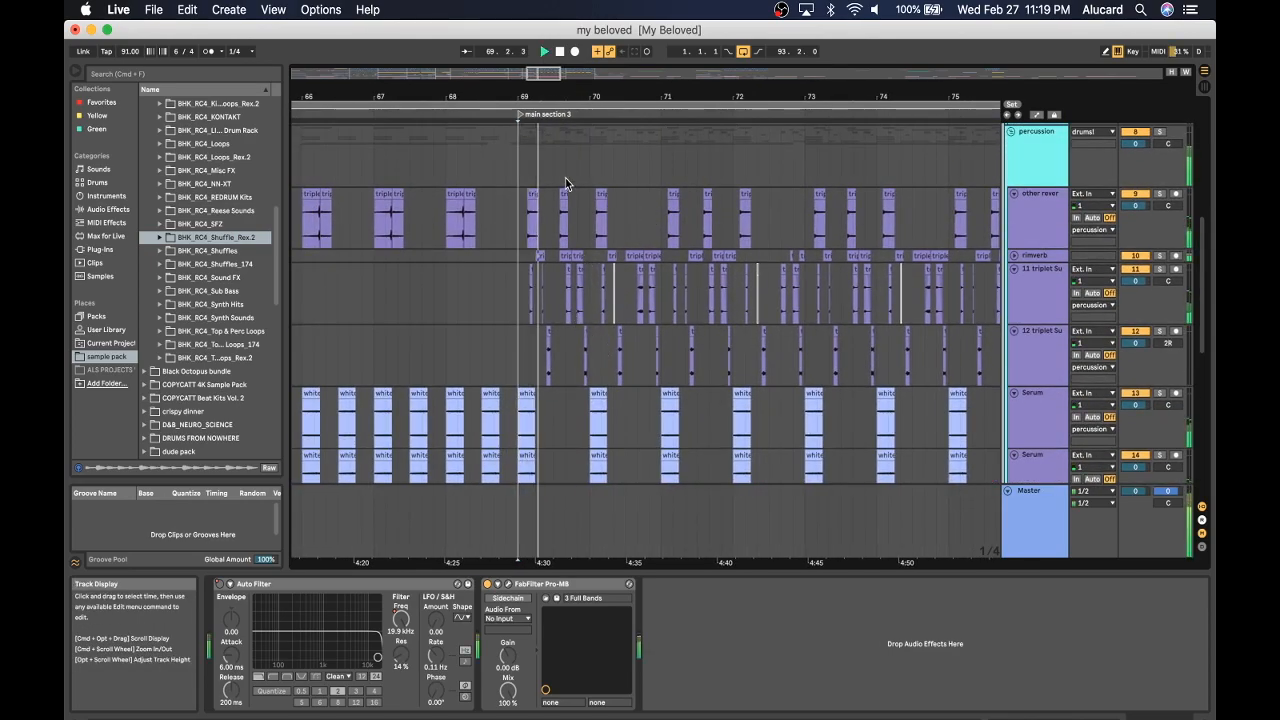
scroll(566, 200, down, 10)
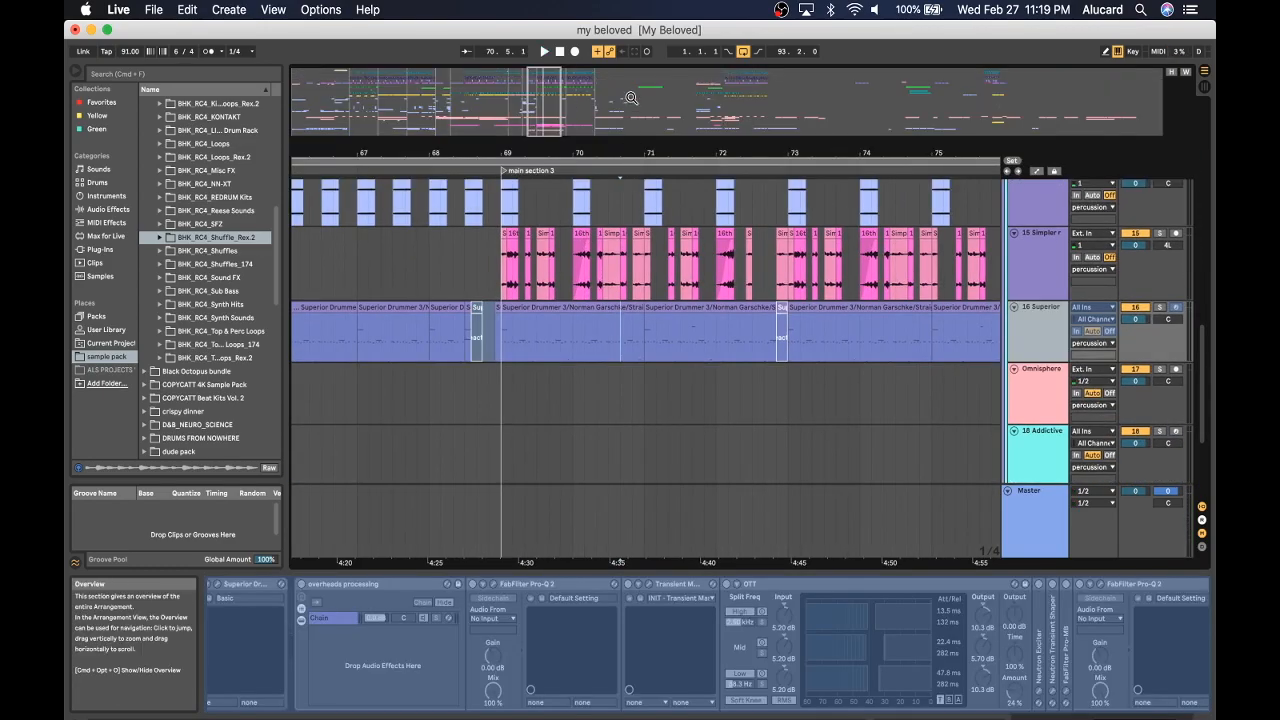
click(620, 196)
key(space)
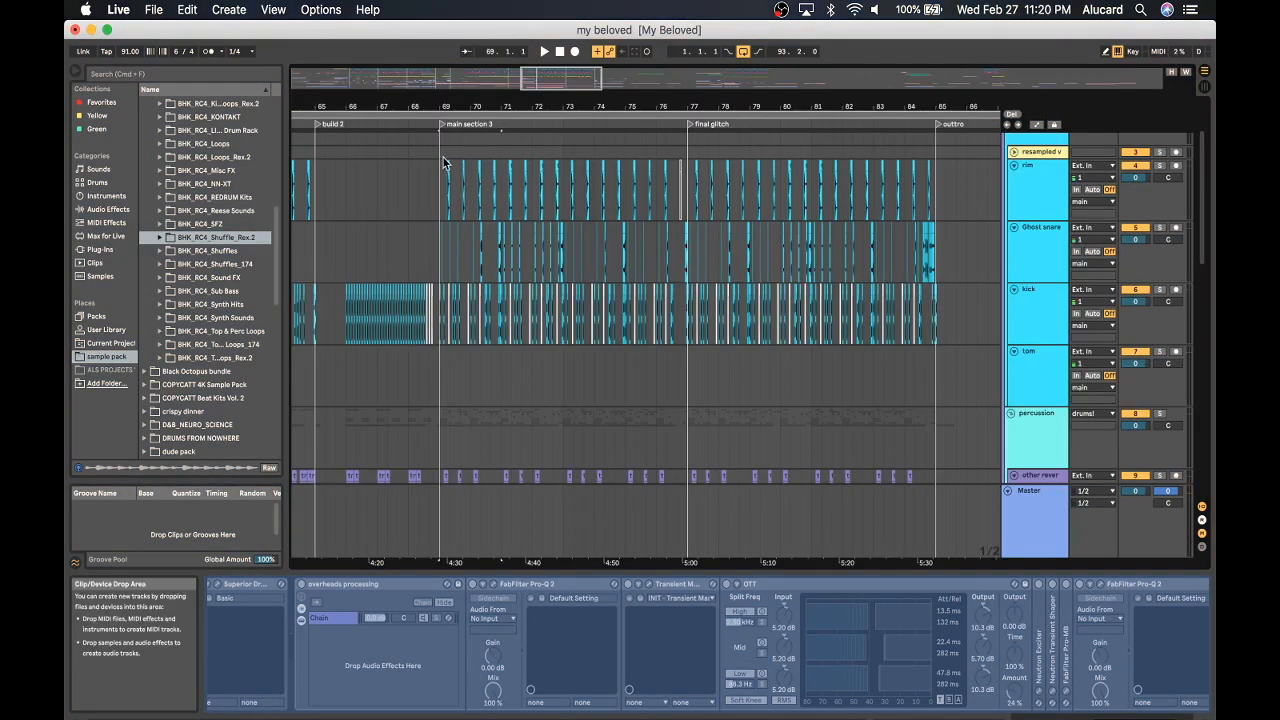
Examine how the drum and percussion clips repeat through main section 3 and final glitch.
scroll(443, 157, down, 5)
scroll(443, 157, left, 2)
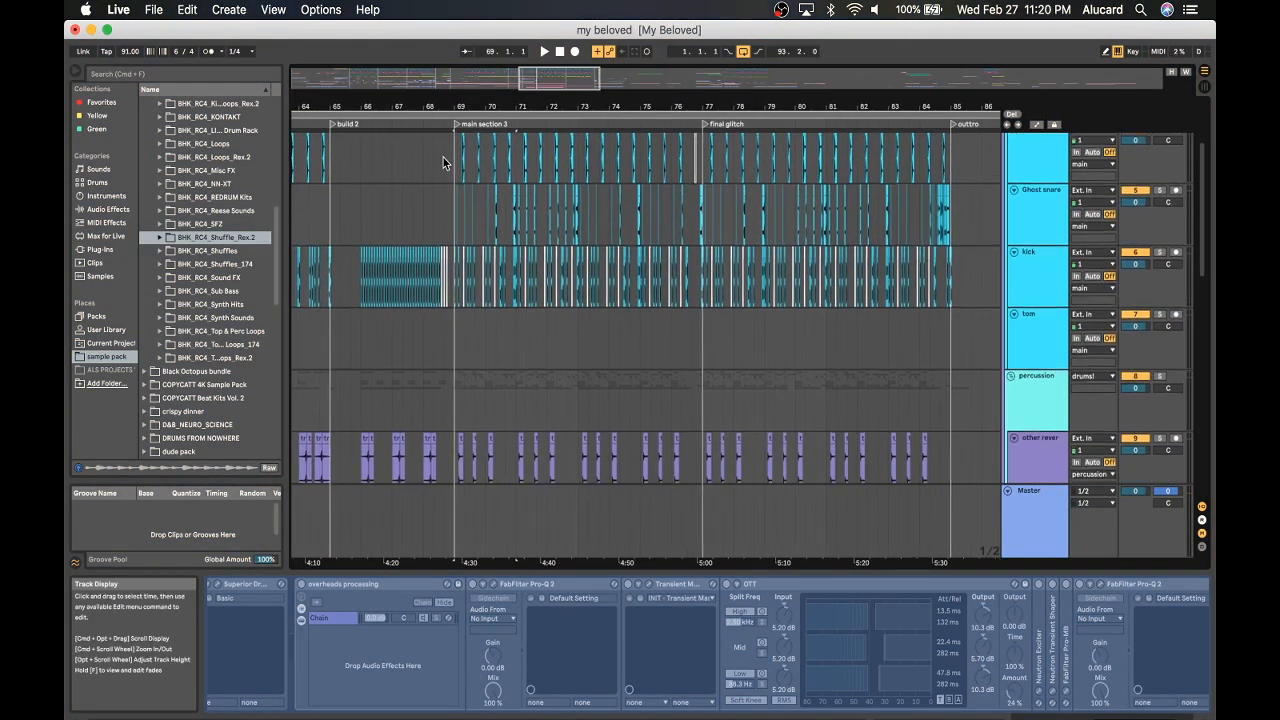
scroll(518, 208, down, 6)
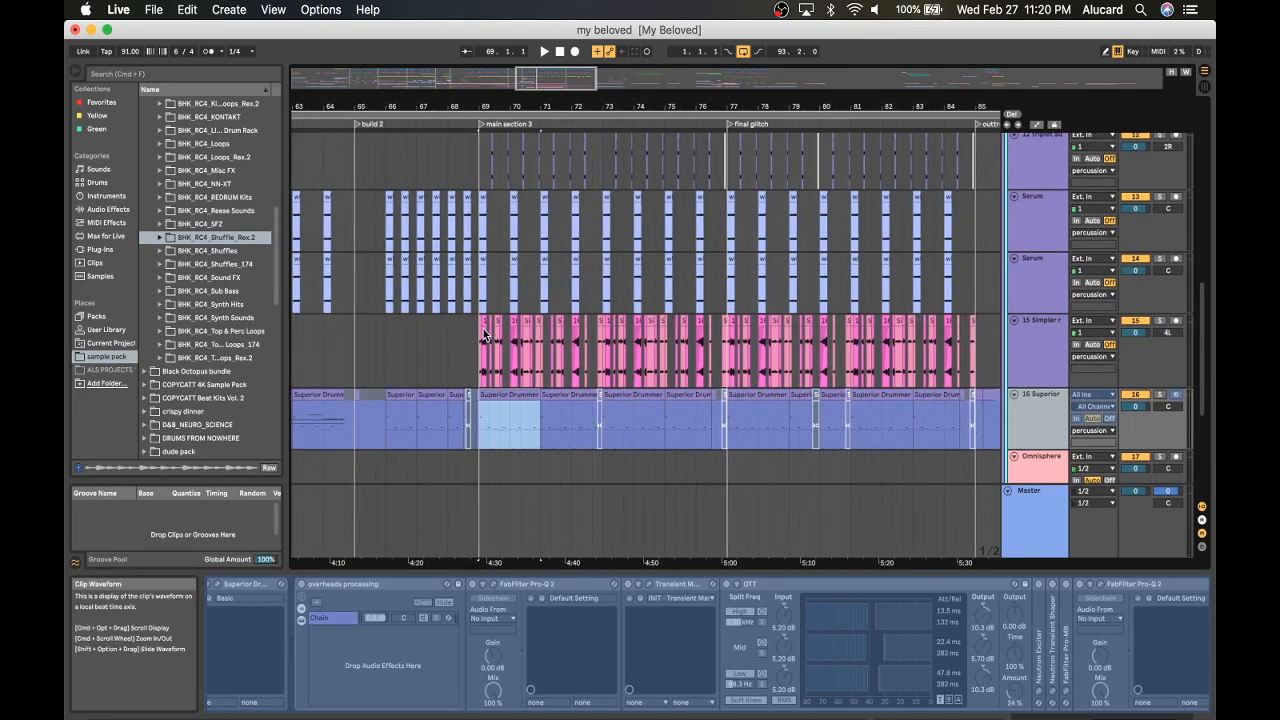
scroll(571, 339, up, 5)
scroll(571, 339, up, 10)
scroll(571, 339, right, 3)
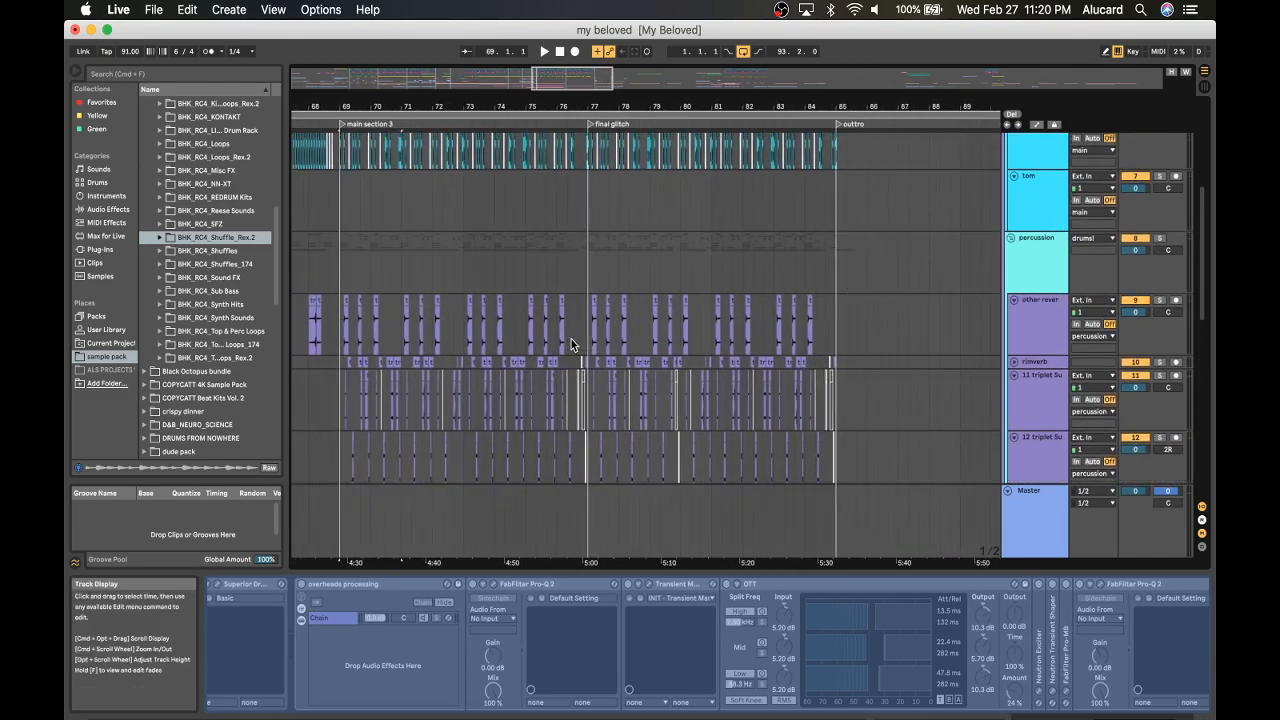
Survey the main drum tracks across the earlier sections, from the intro through Main Section 2a to build 2.
scroll(571, 339, left, 15)
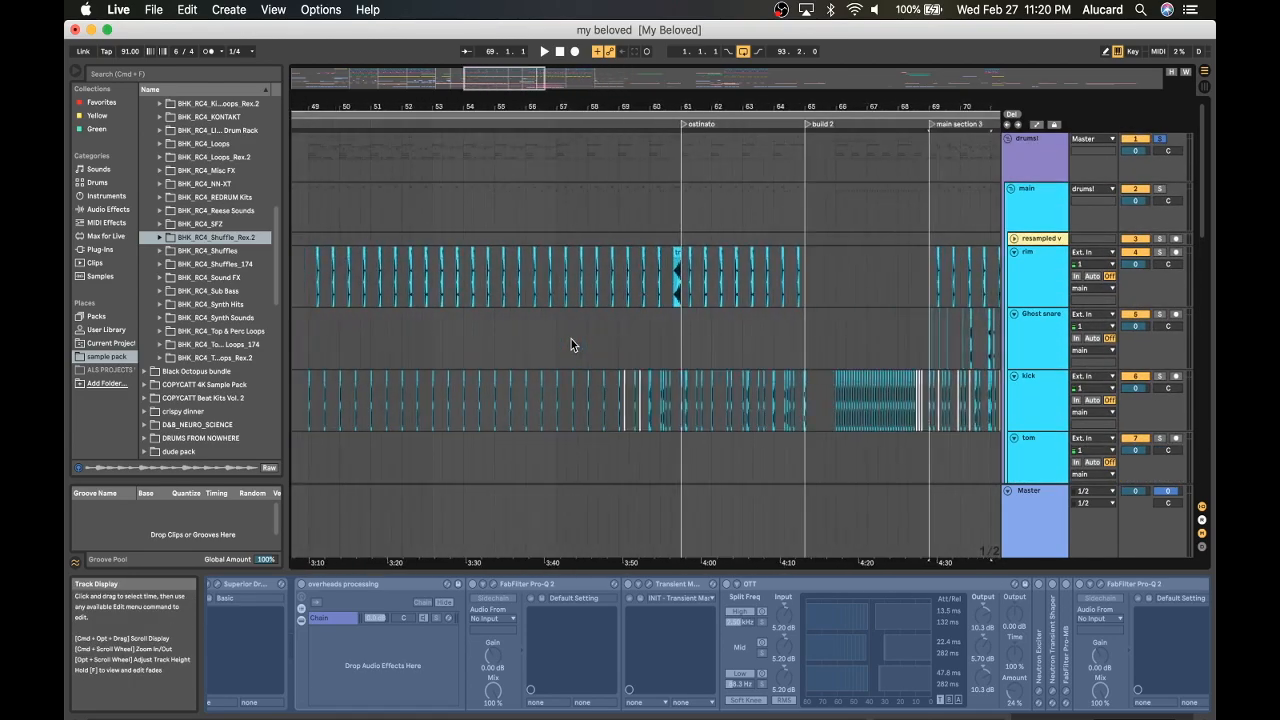
drag(410, 110, 548, 146)
scroll(639, 208, down, 4)
scroll(639, 208, left, 10)
scroll(639, 208, up, 5)
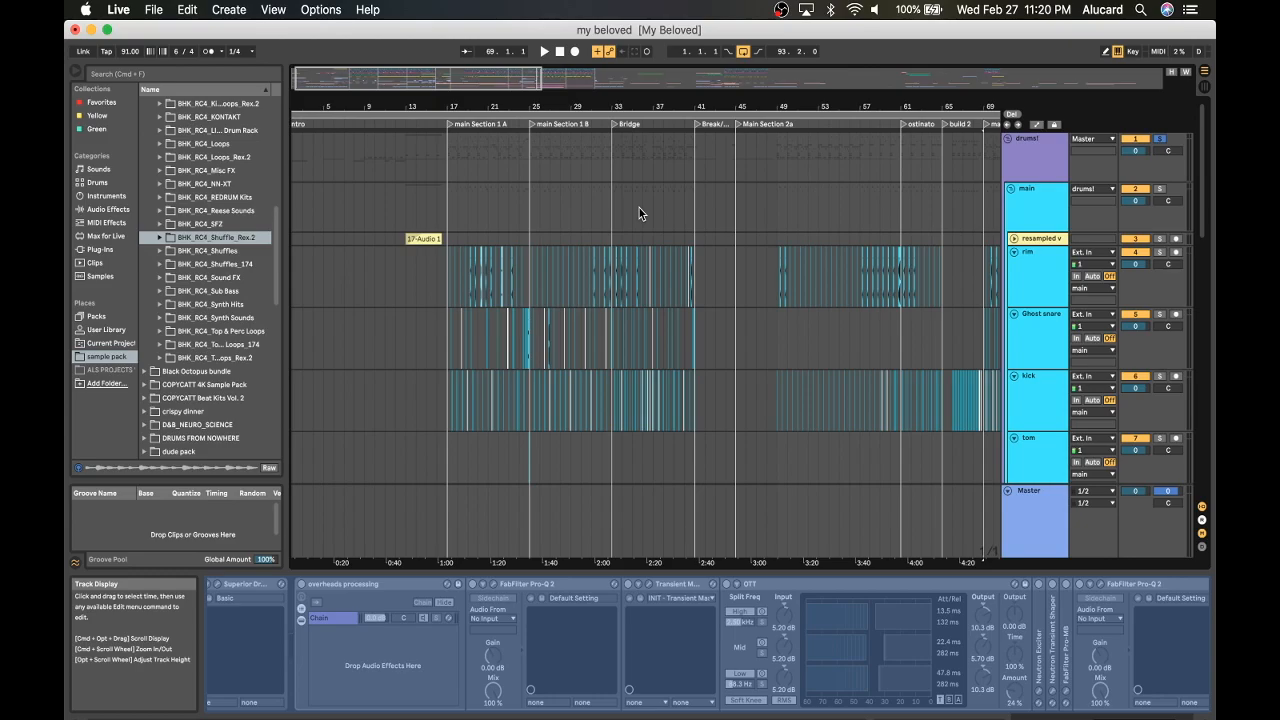
Survey the main drum and percussion tracks from bar 17, the start of main Section 1 A, down to Superior Drummer.
click(447, 147)
scroll(448, 149, down, 3)
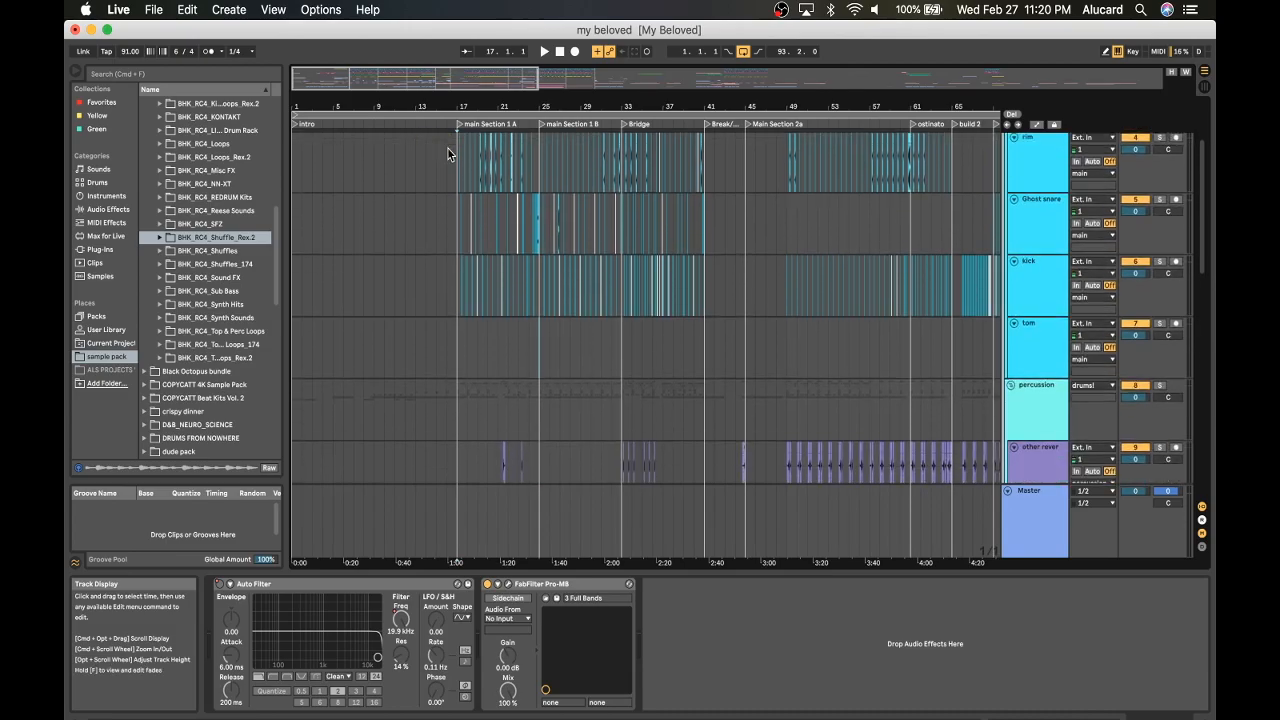
scroll(448, 149, down, 1)
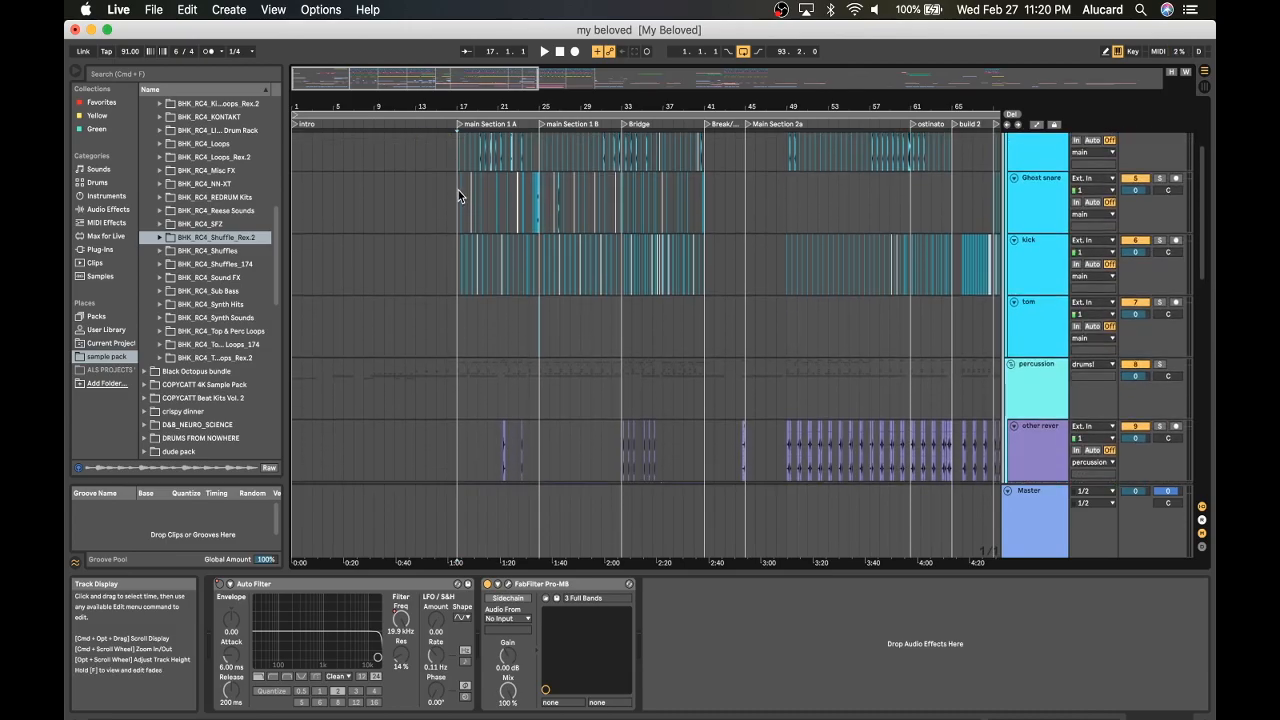
click(457, 190)
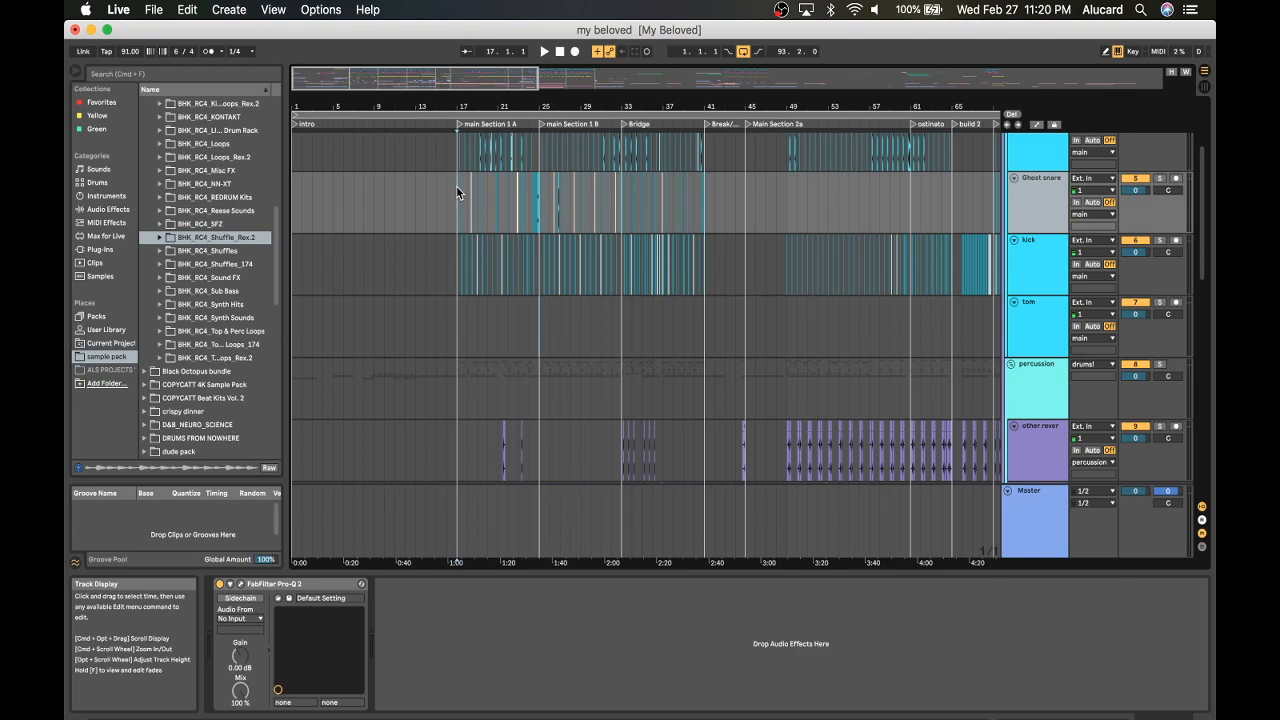
scroll(457, 187, down, 10)
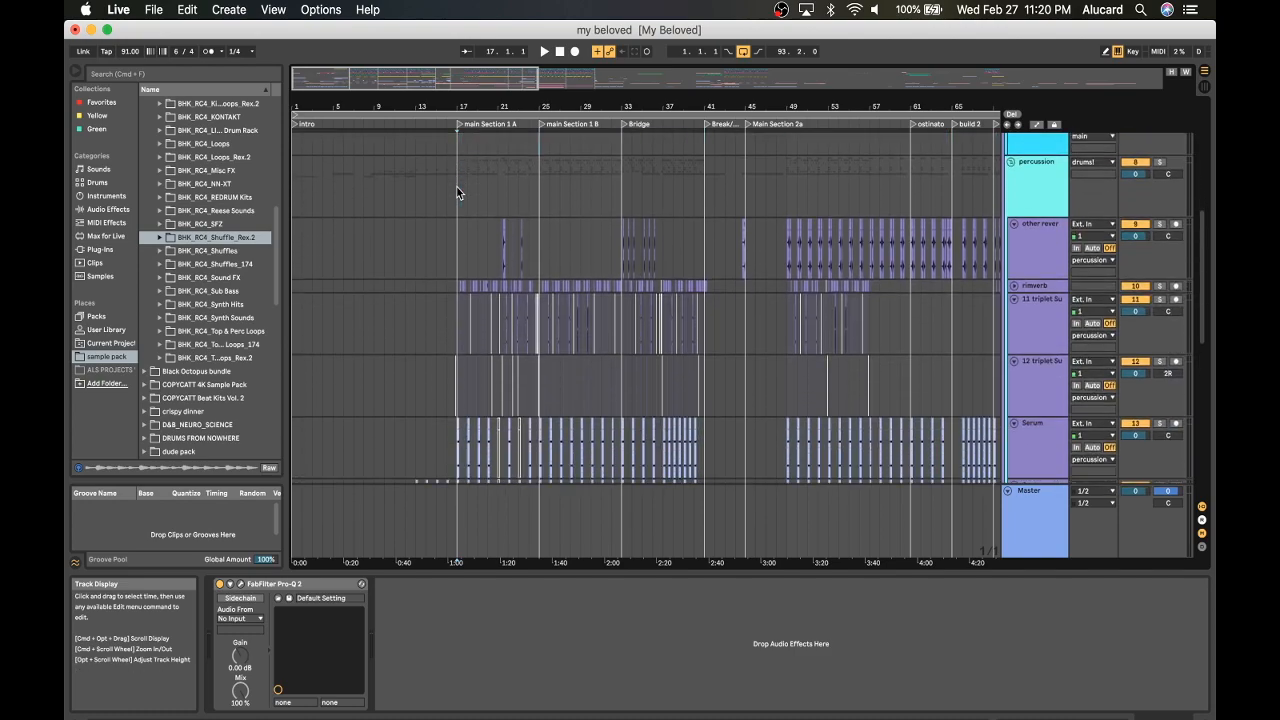
scroll(457, 187, down, 2)
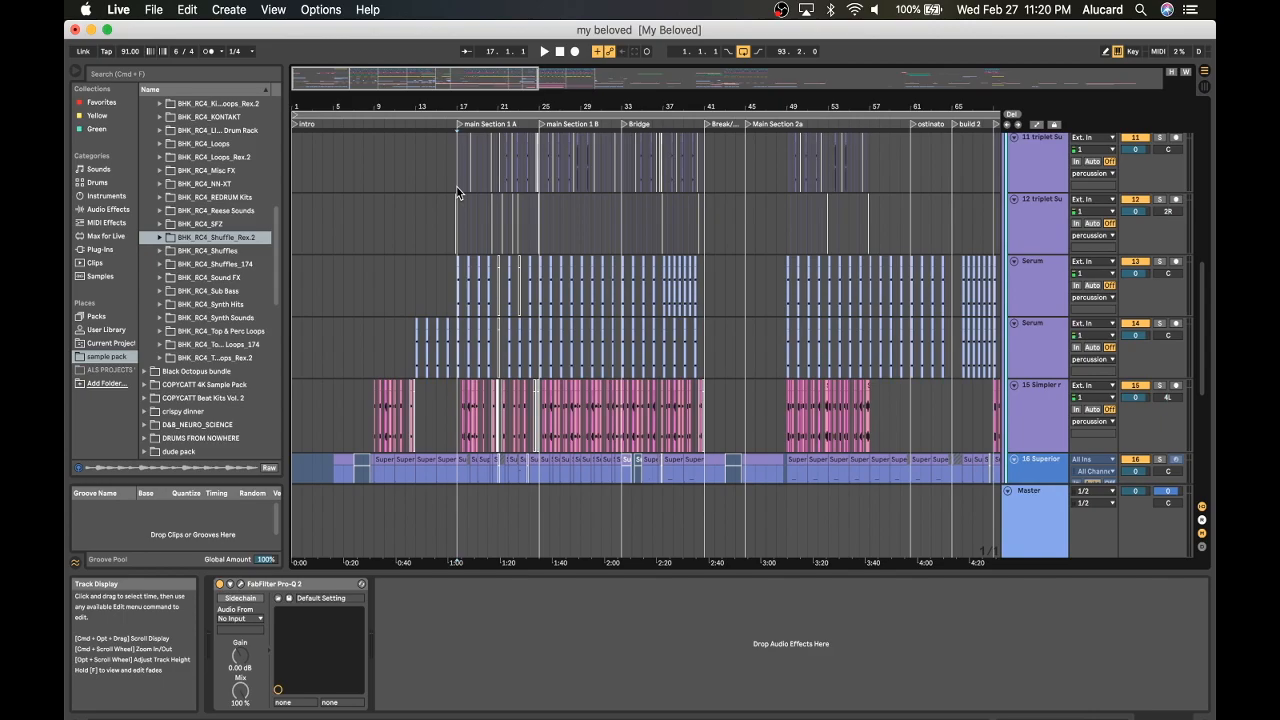
scroll(457, 187, up, 10)
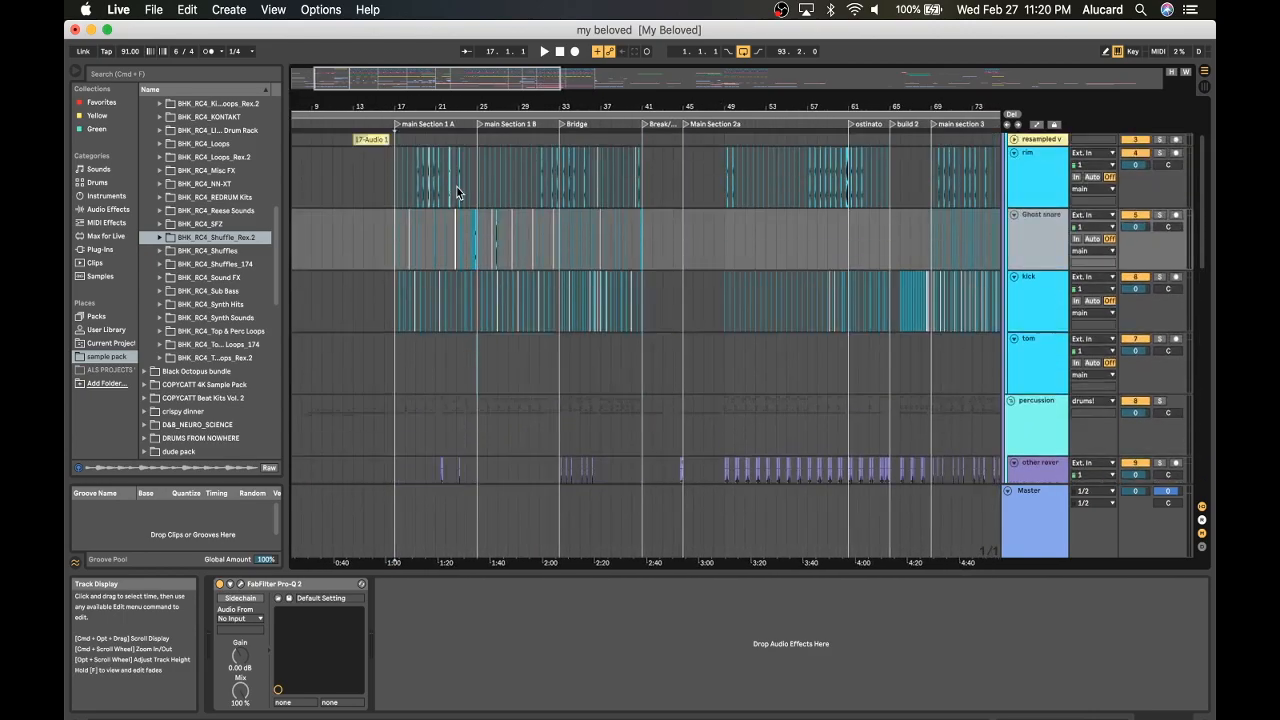
Inspect main Section 1 A up close and highlight the other rever track's passages, ending with bars 21 to 25.
drag(412, 105, 412, 140)
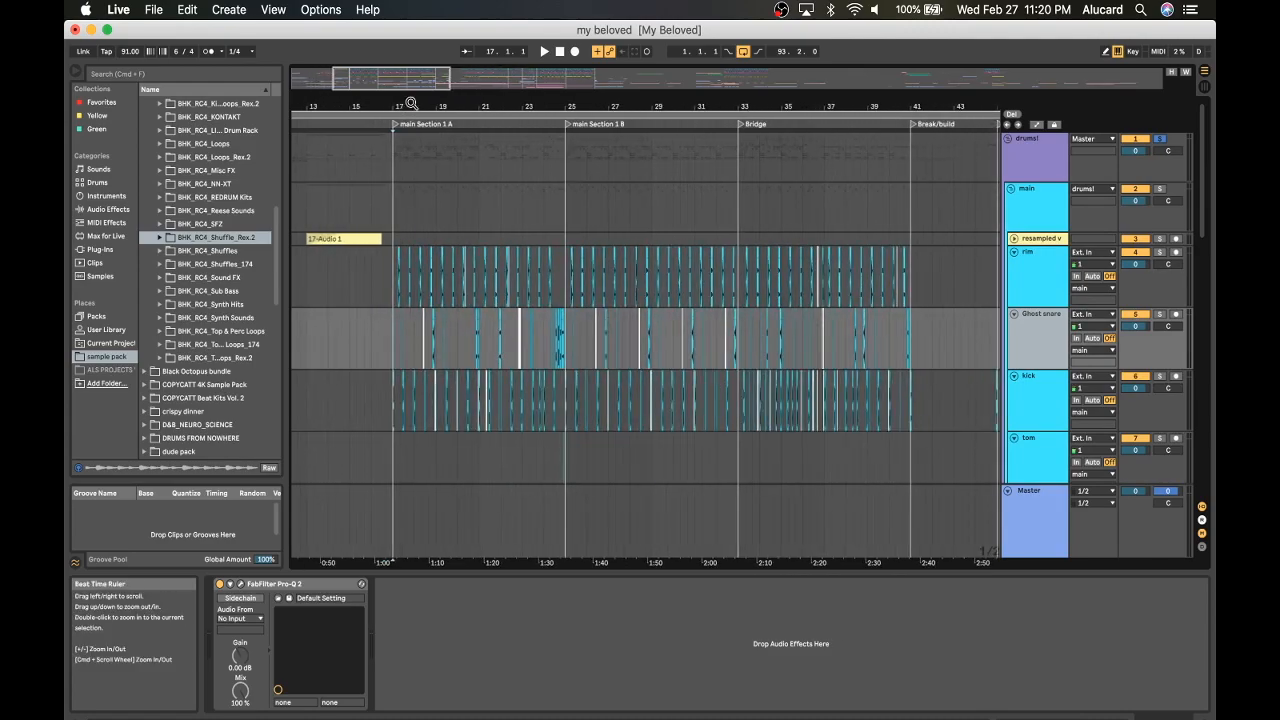
click(397, 168)
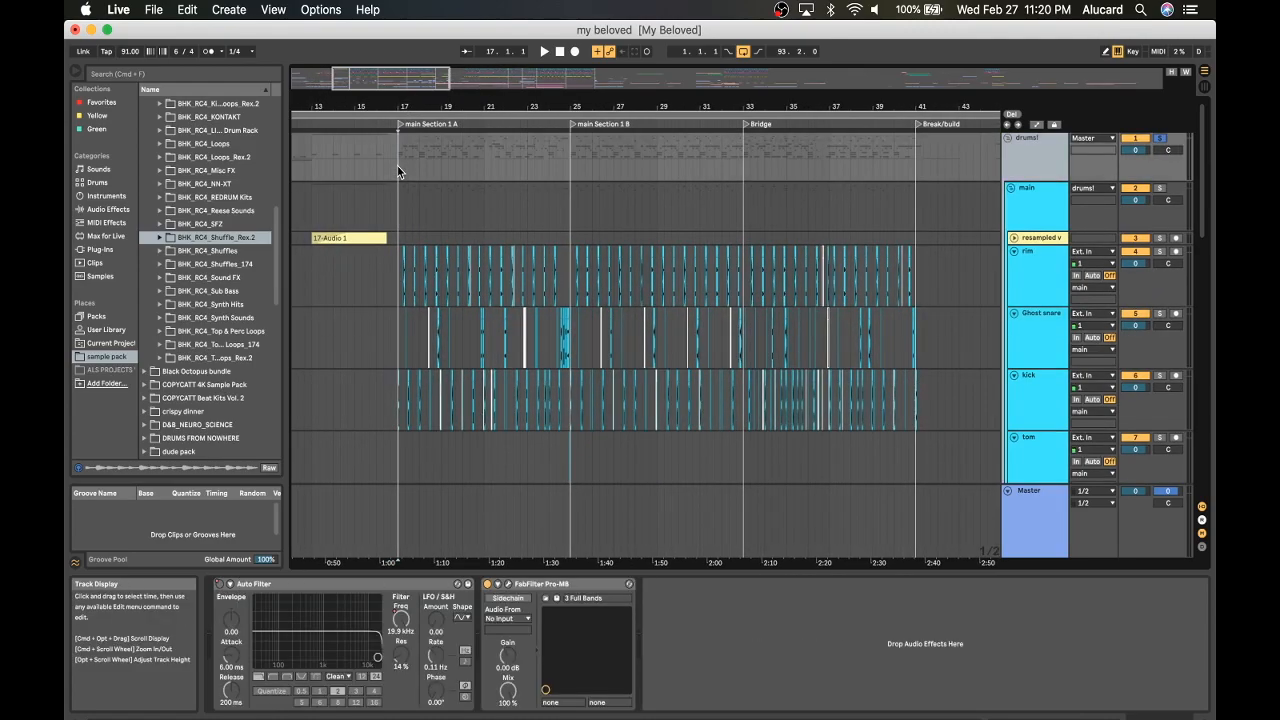
scroll(401, 141, right, 1)
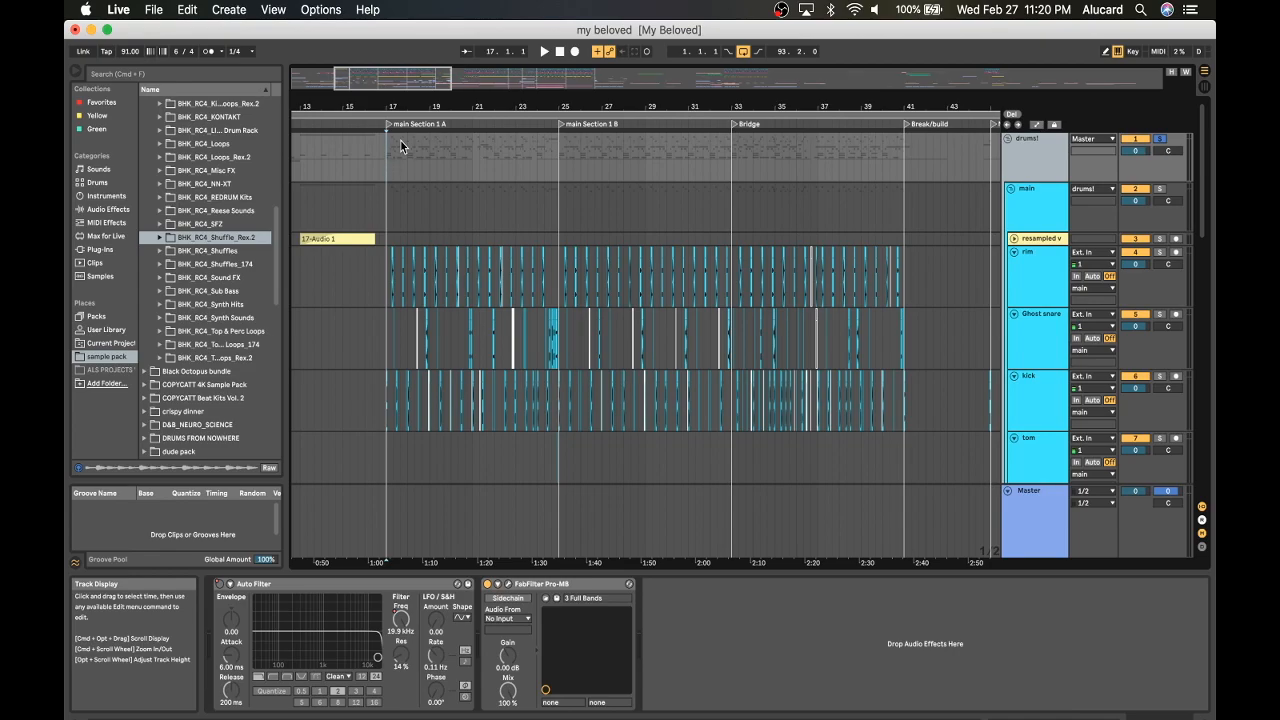
scroll(401, 147, down, 5)
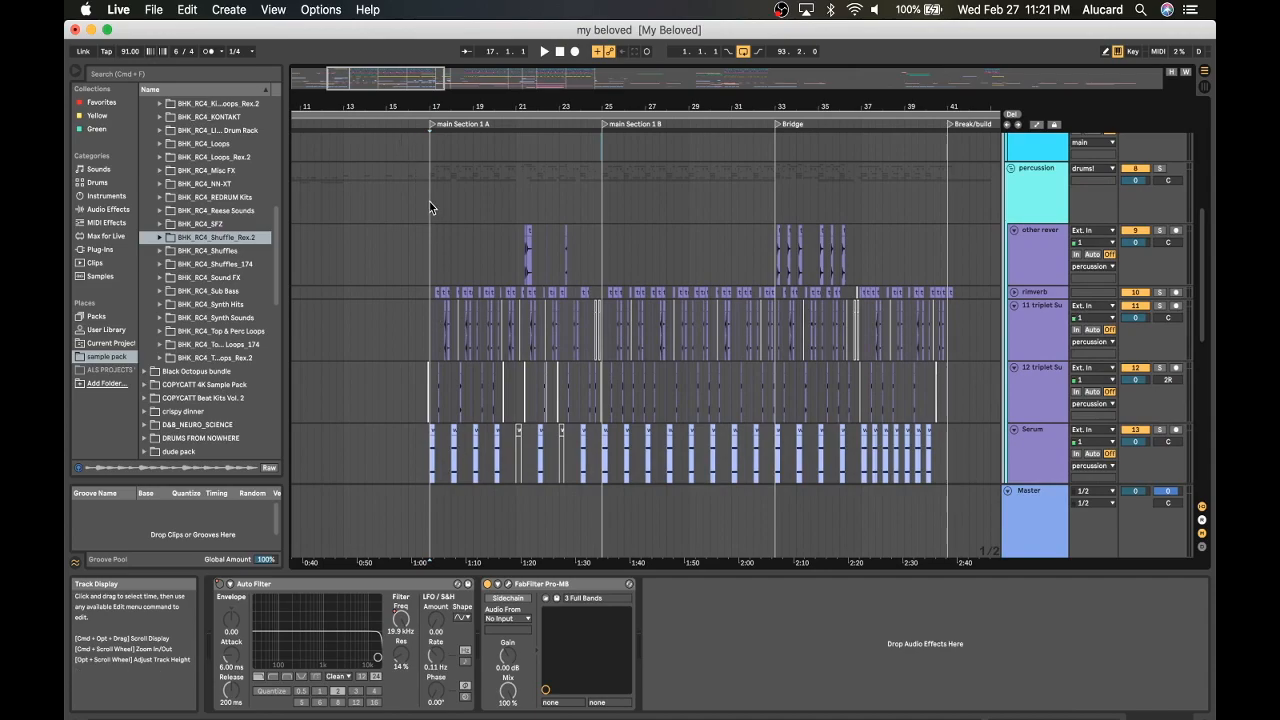
scroll(430, 207, down, 1)
drag(434, 216, 441, 222)
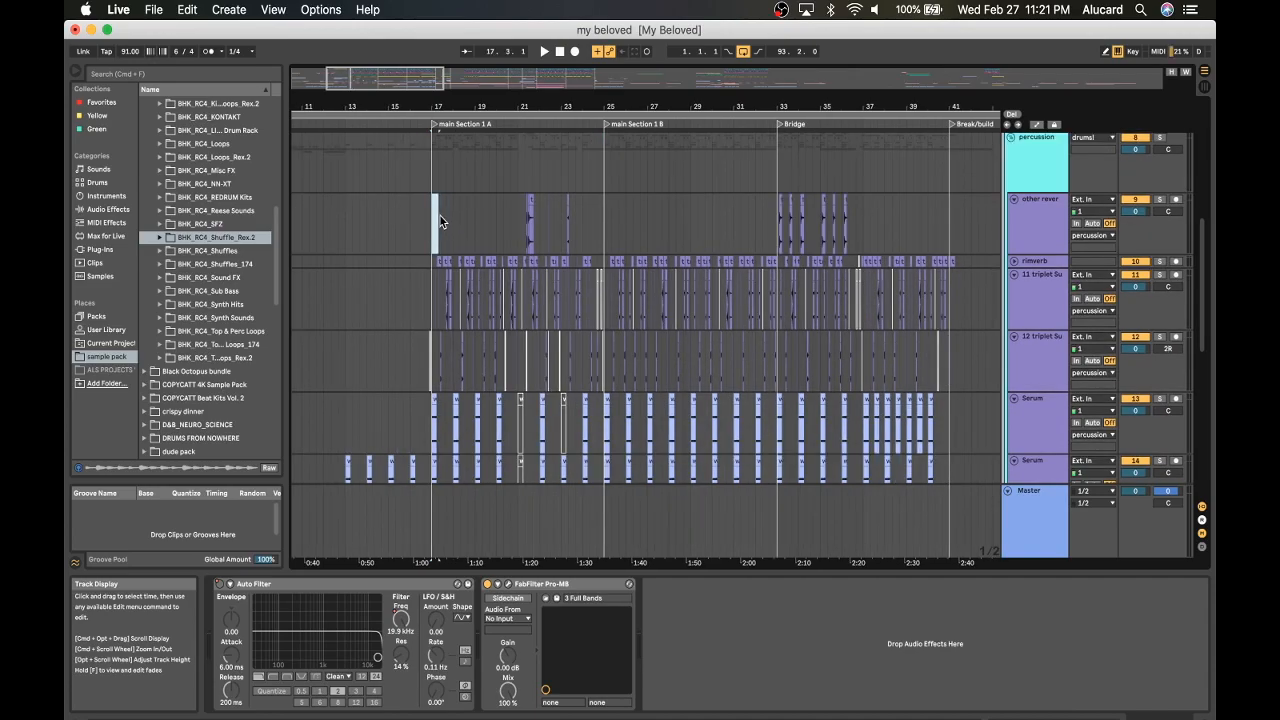
scroll(438, 209, down, 1)
drag(446, 207, 526, 199)
drag(445, 190, 623, 184)
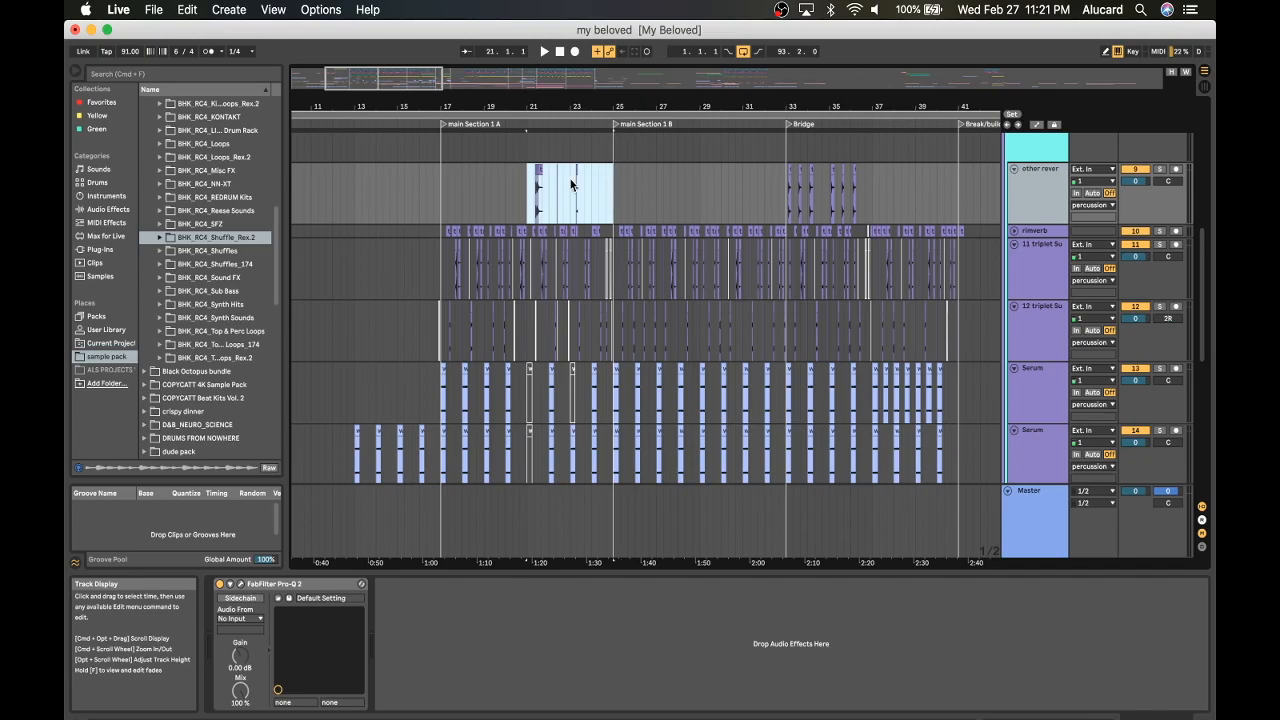
Highlight main Section 1 A, bars 17 to 25, across the drums! group and its main tracks.
scroll(486, 183, up, 10)
scroll(486, 183, up, 1)
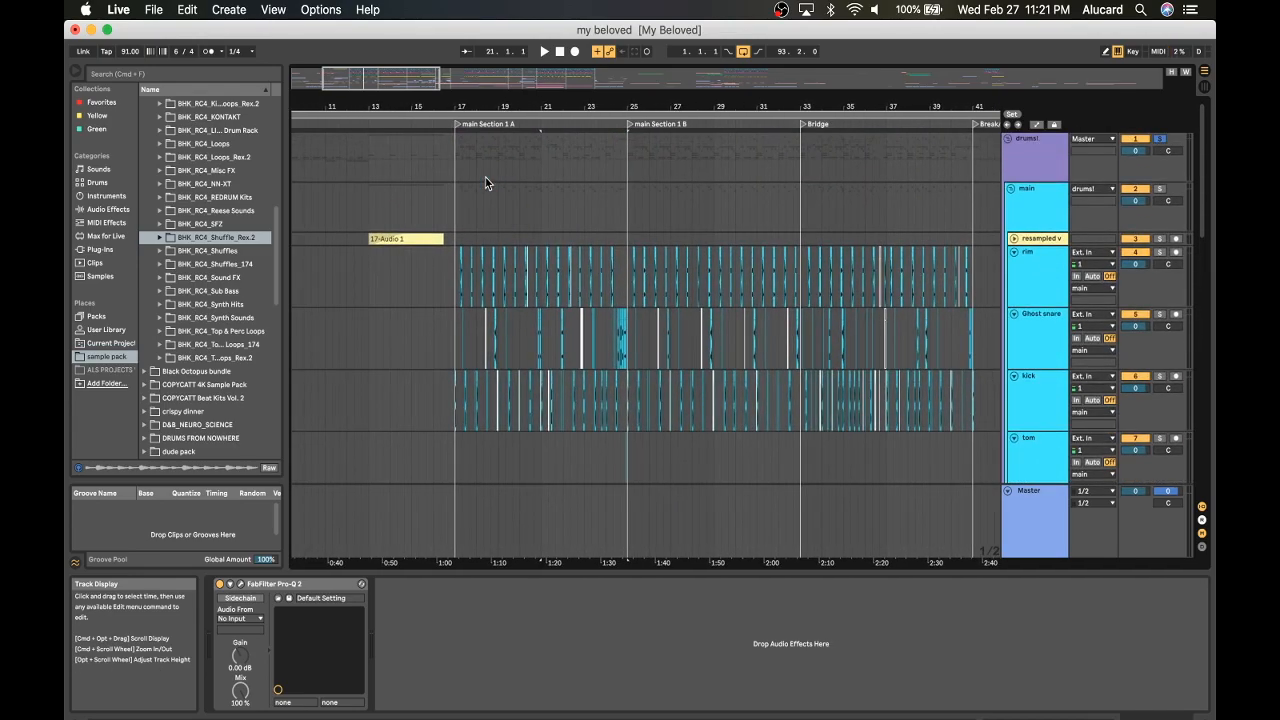
drag(456, 140, 624, 340)
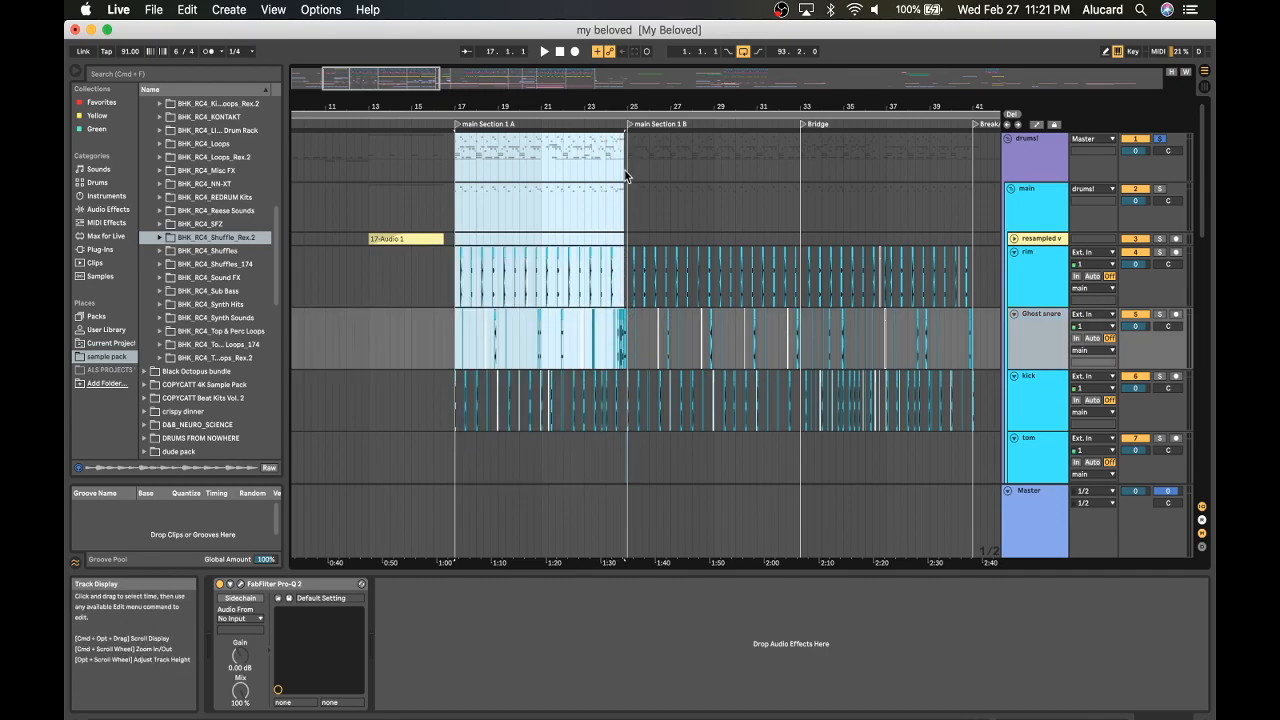
key(super+d)
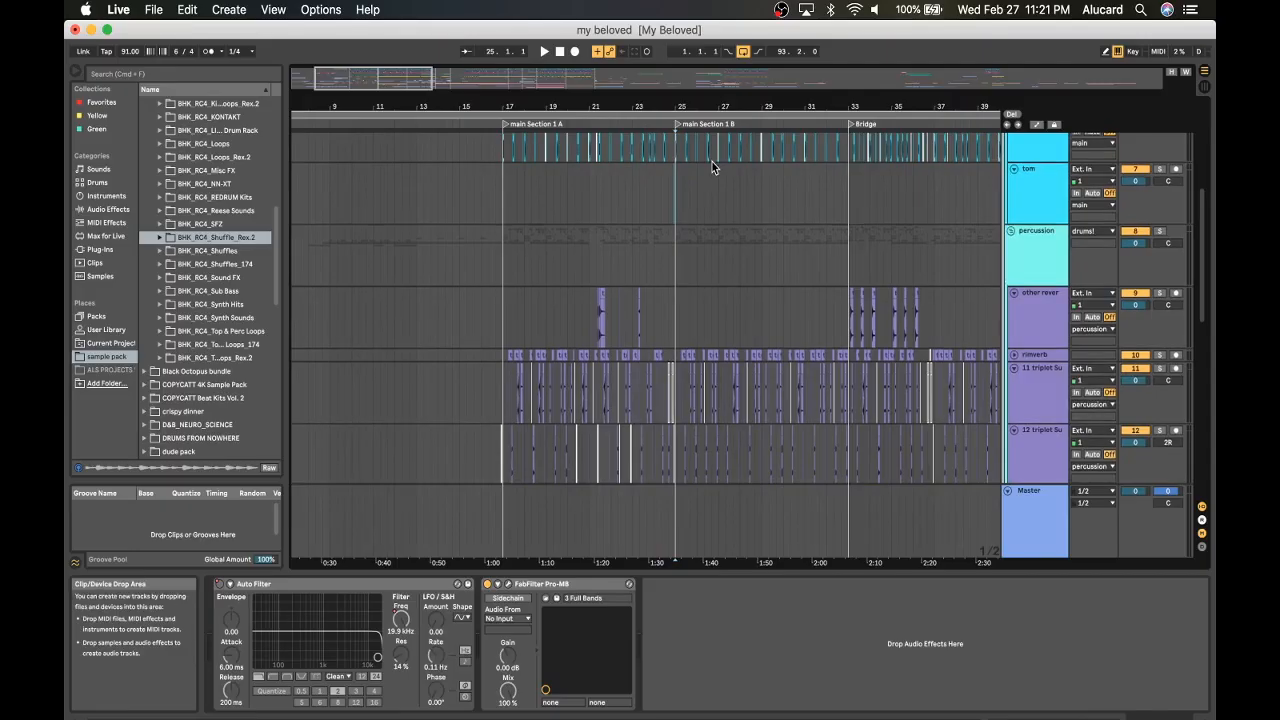
Examine the percussion layers through main Sections 1 A and 1 B, from other rever down to Omnisphere.
scroll(712, 165, down, 3)
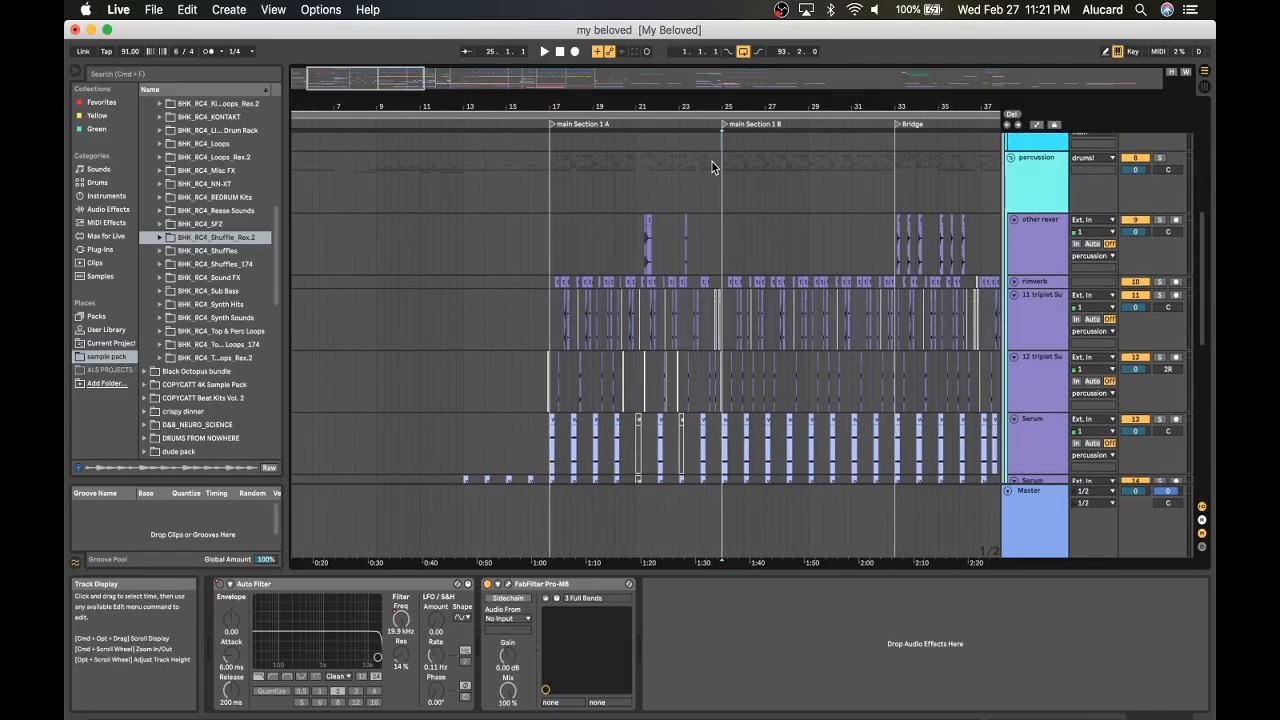
scroll(712, 162, down, 5)
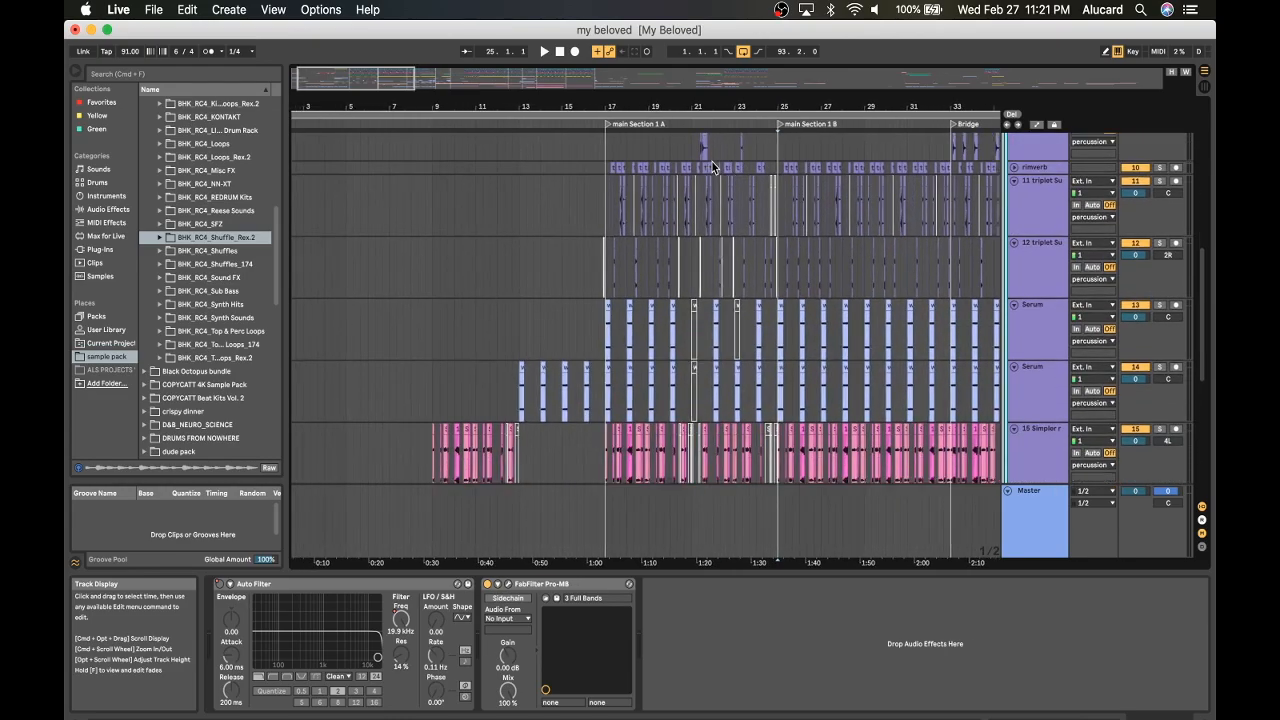
scroll(712, 162, down, 1)
scroll(712, 162, down, 5)
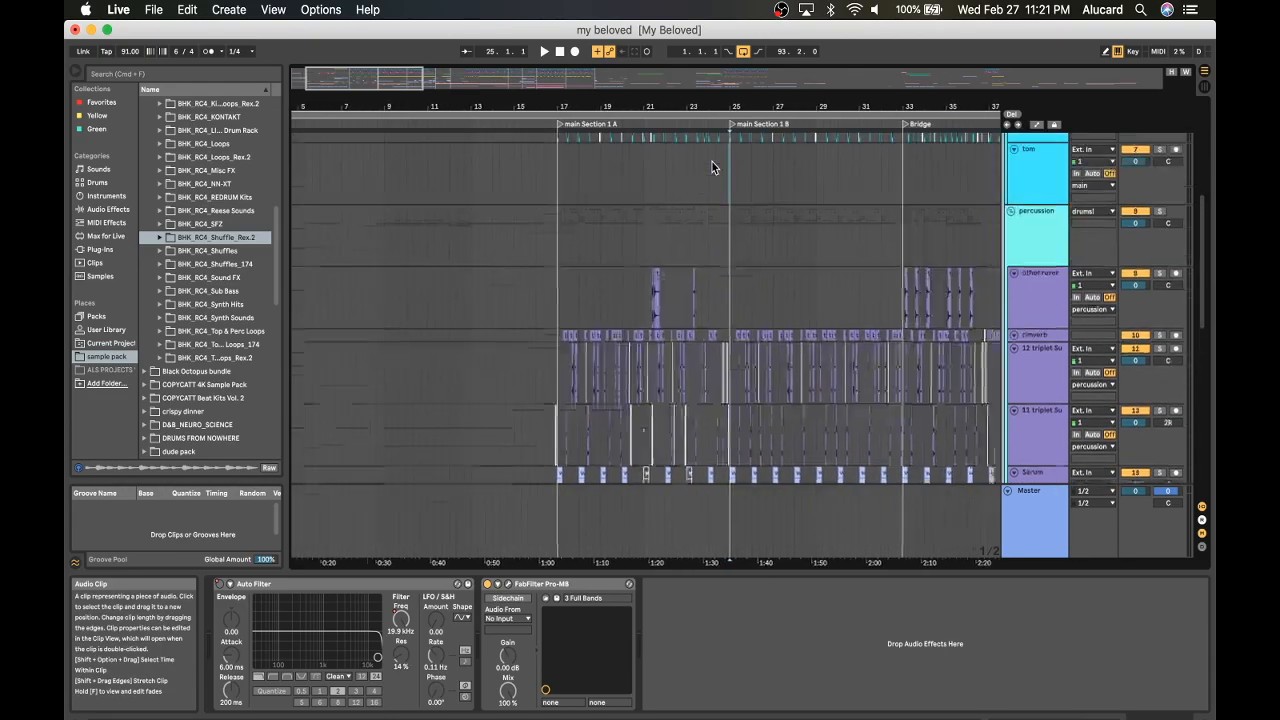
scroll(712, 162, down, 6)
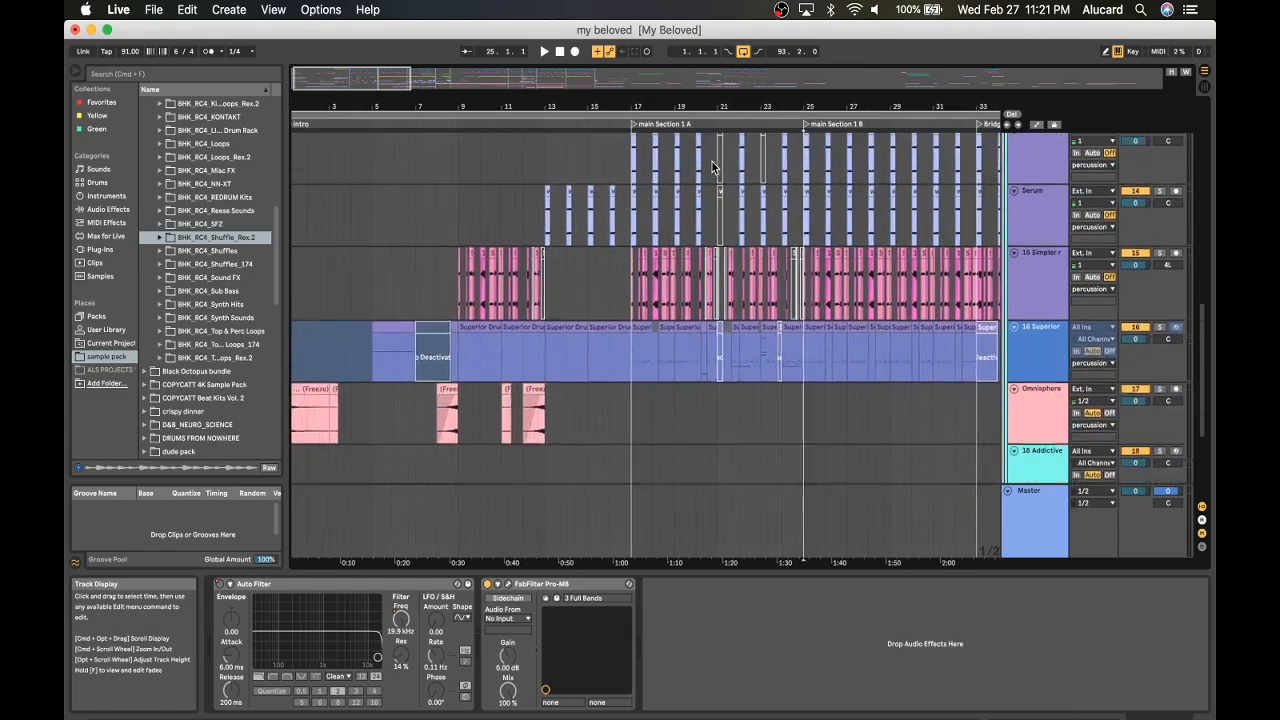
scroll(712, 162, up, 15)
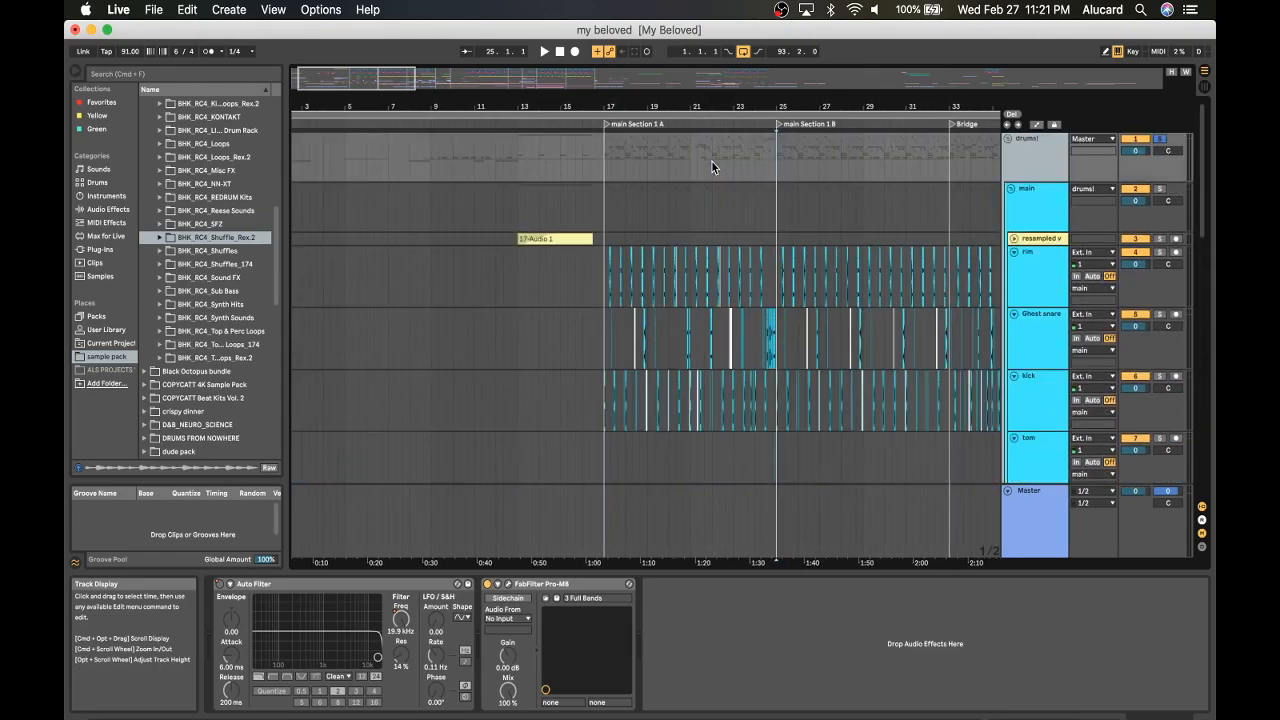
Select bars 17 to 25 on the drums! group and play the opening of main Section 1 A.
drag(603, 140, 778, 165)
key(space)
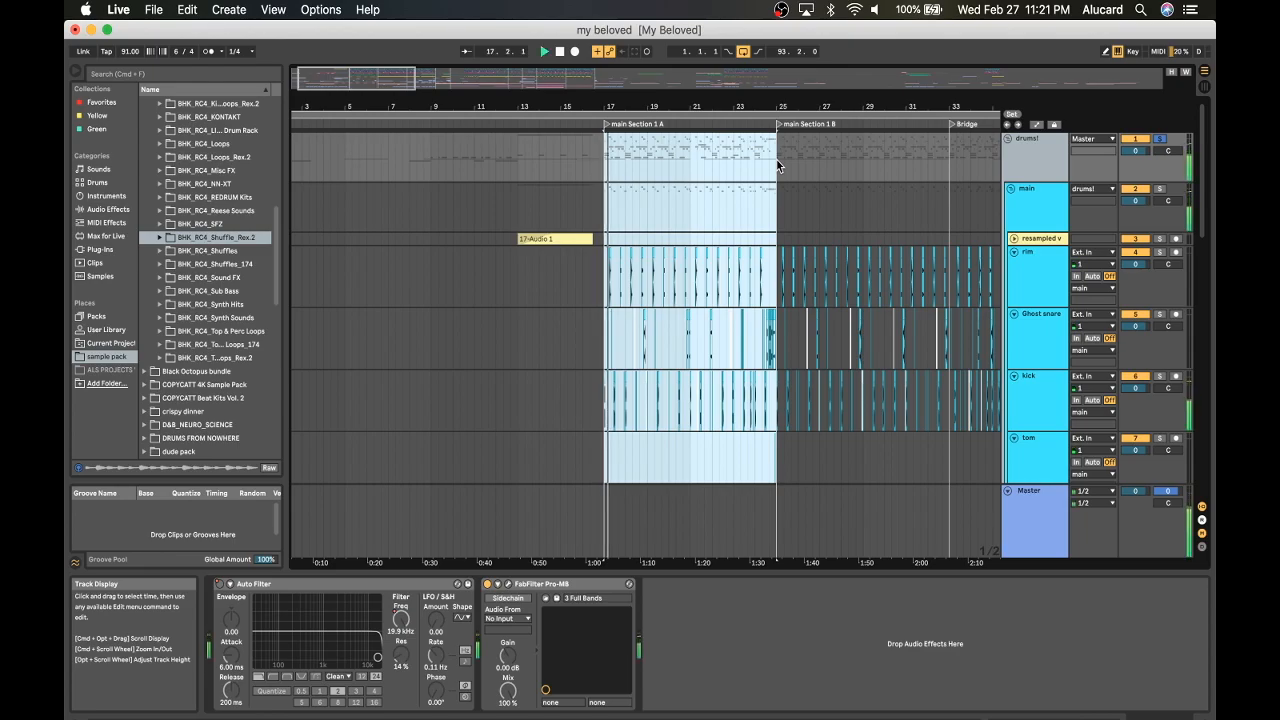
key(space)
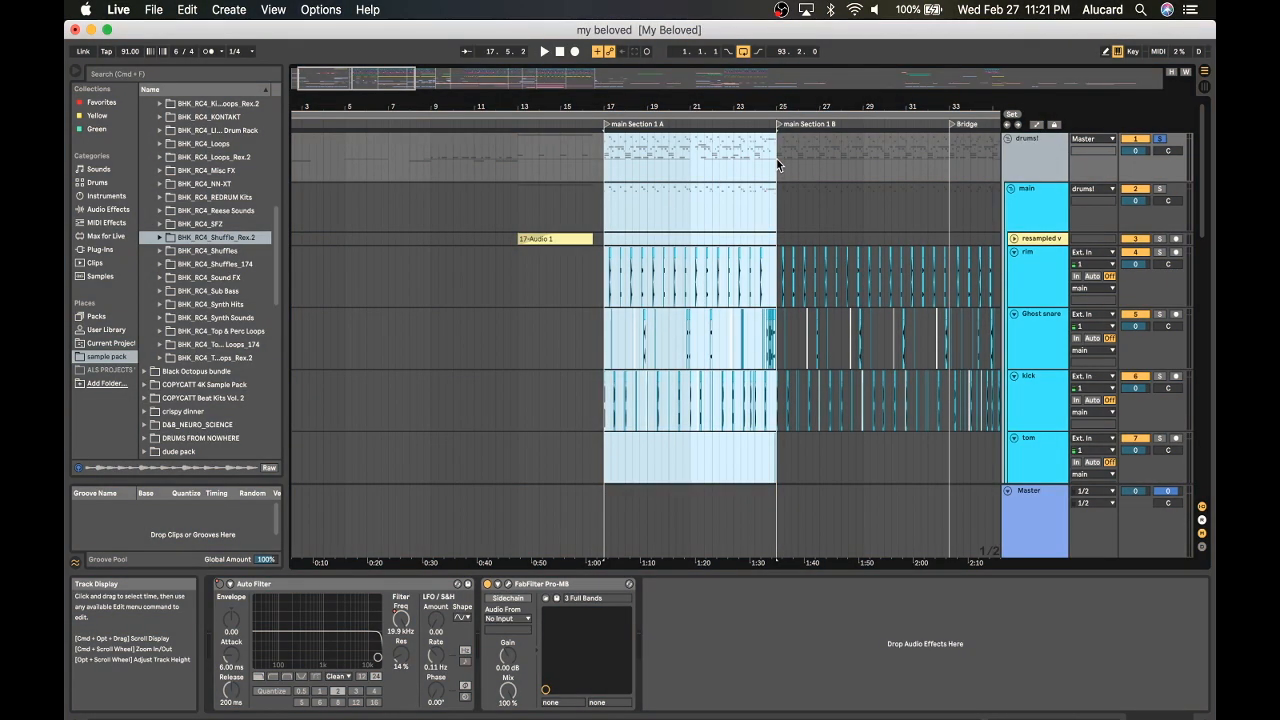
Fold the drums! group and view the drums beside the bass and synths groups from the intro through main Section 1 B.
scroll(656, 268, right, 3)
click(656, 268)
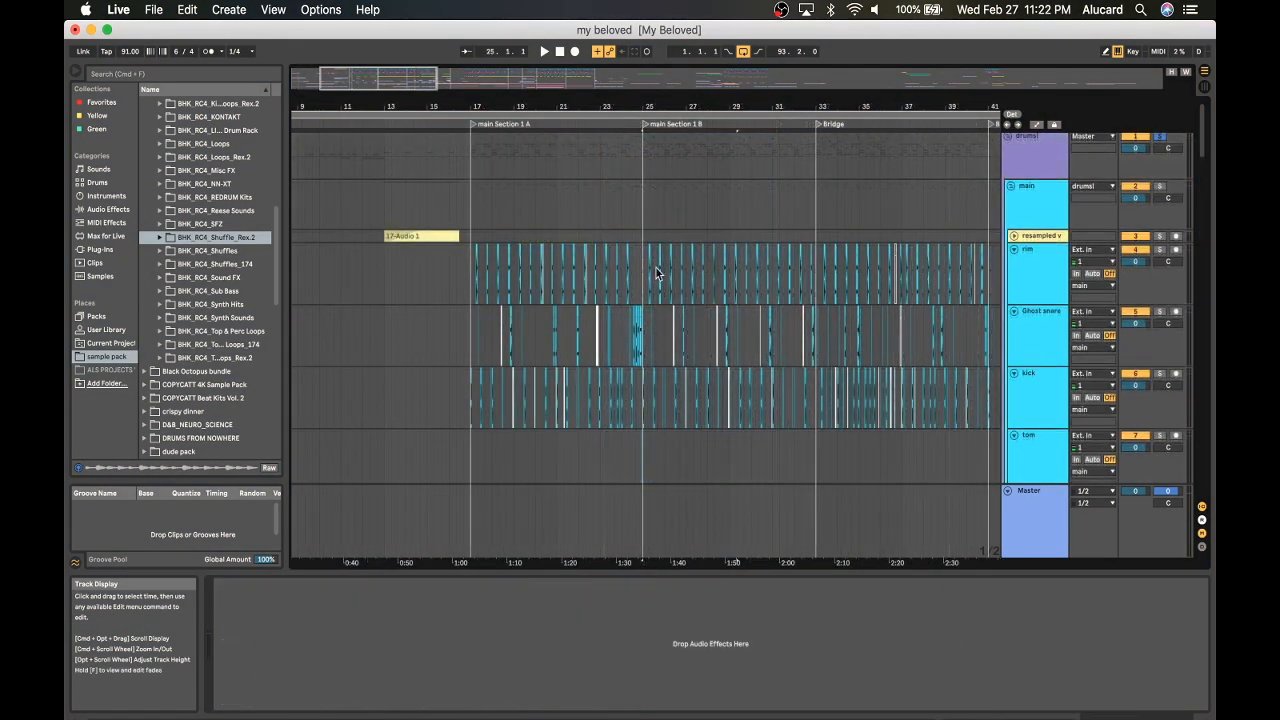
click(1008, 137)
click(1008, 199)
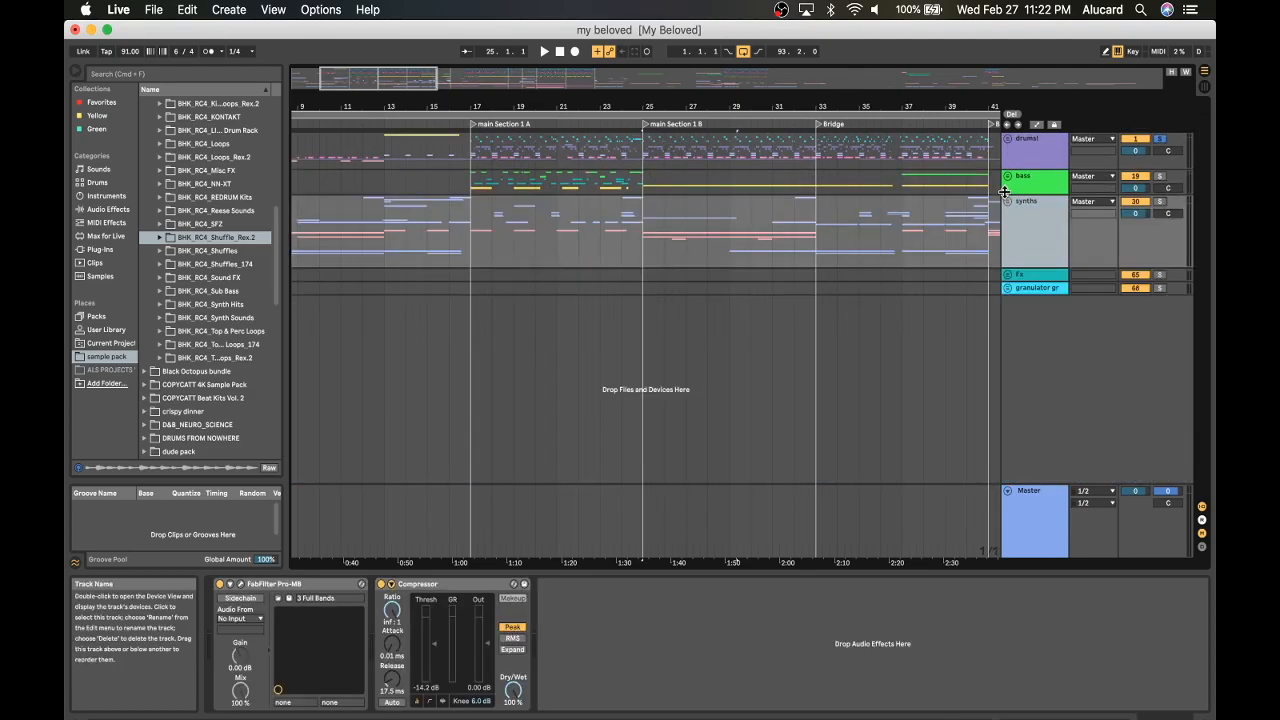
click(1055, 181)
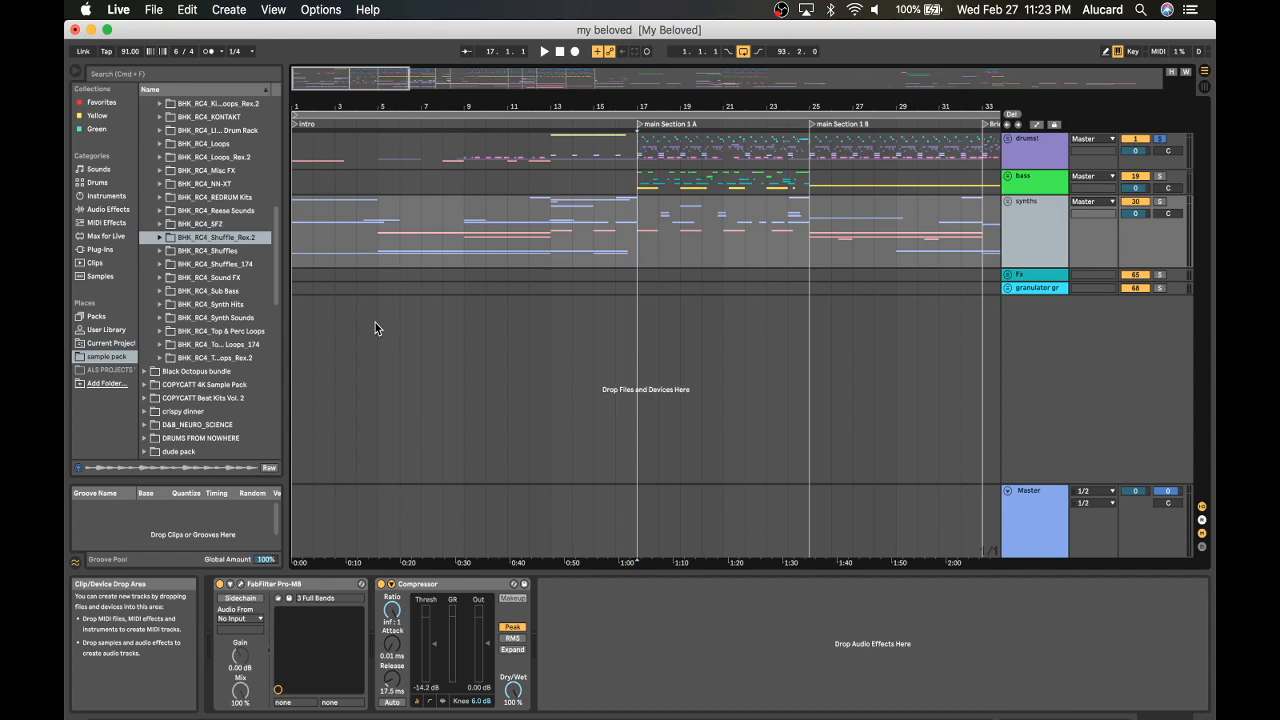
scroll(686, 172, right, 5)
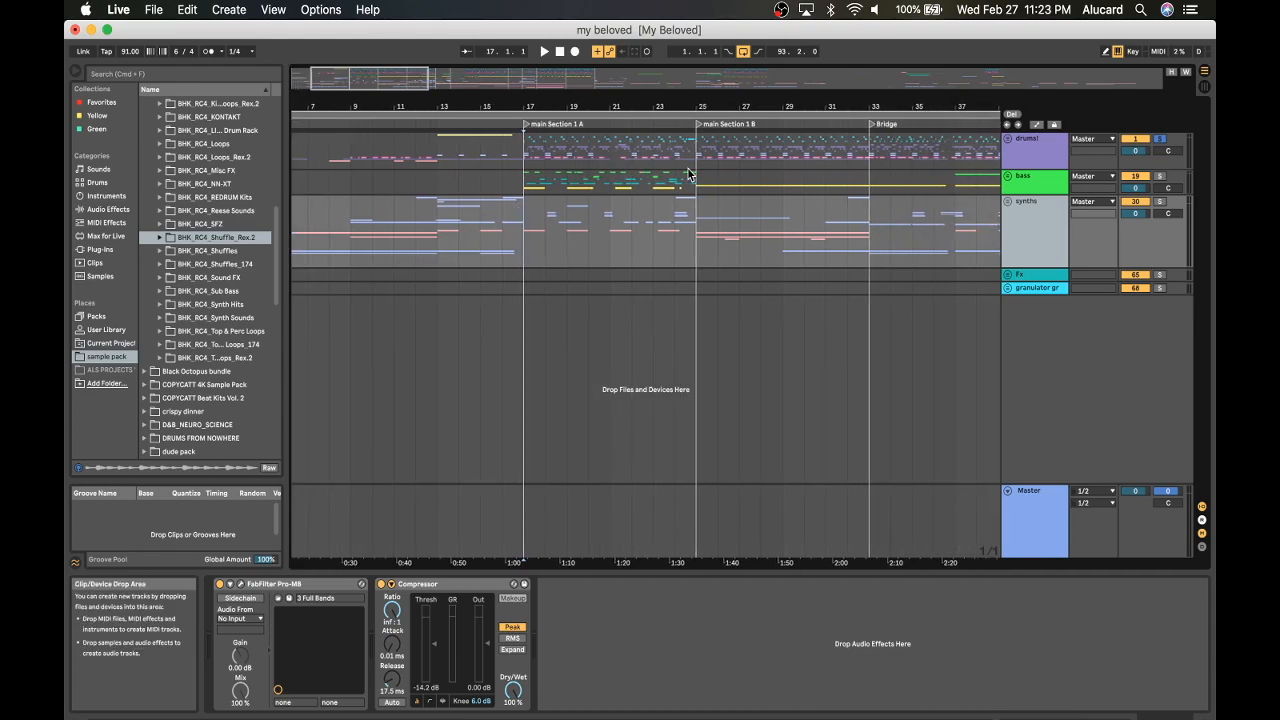
Unfold the drums! group and place the insert marker at bar 17 on the rim track.
click(1007, 138)
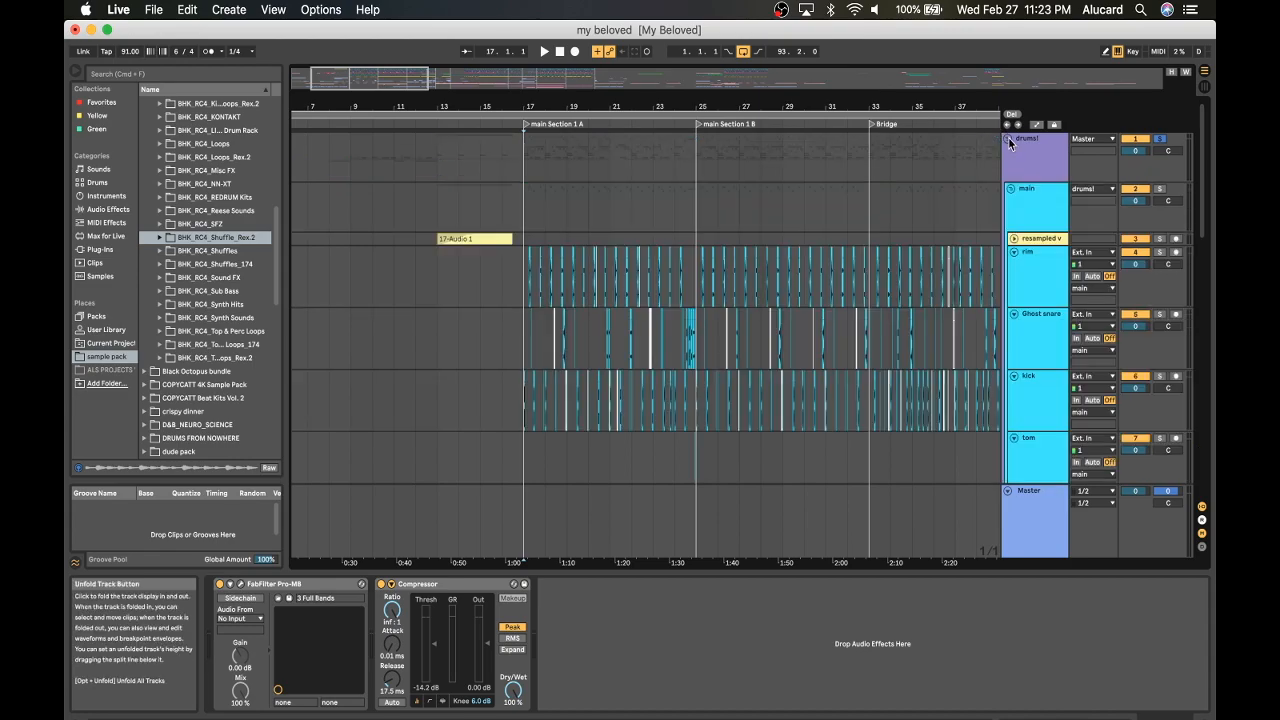
scroll(630, 160, down, 5)
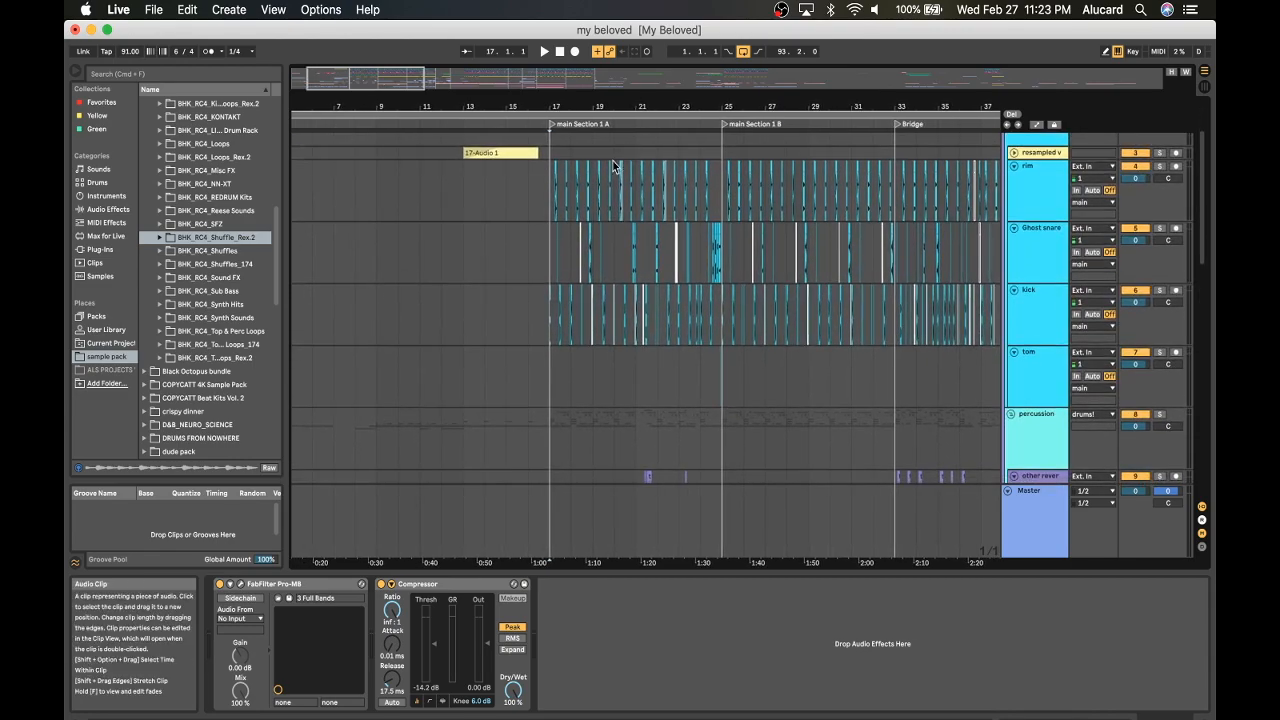
click(548, 178)
scroll(548, 178, left, 4)
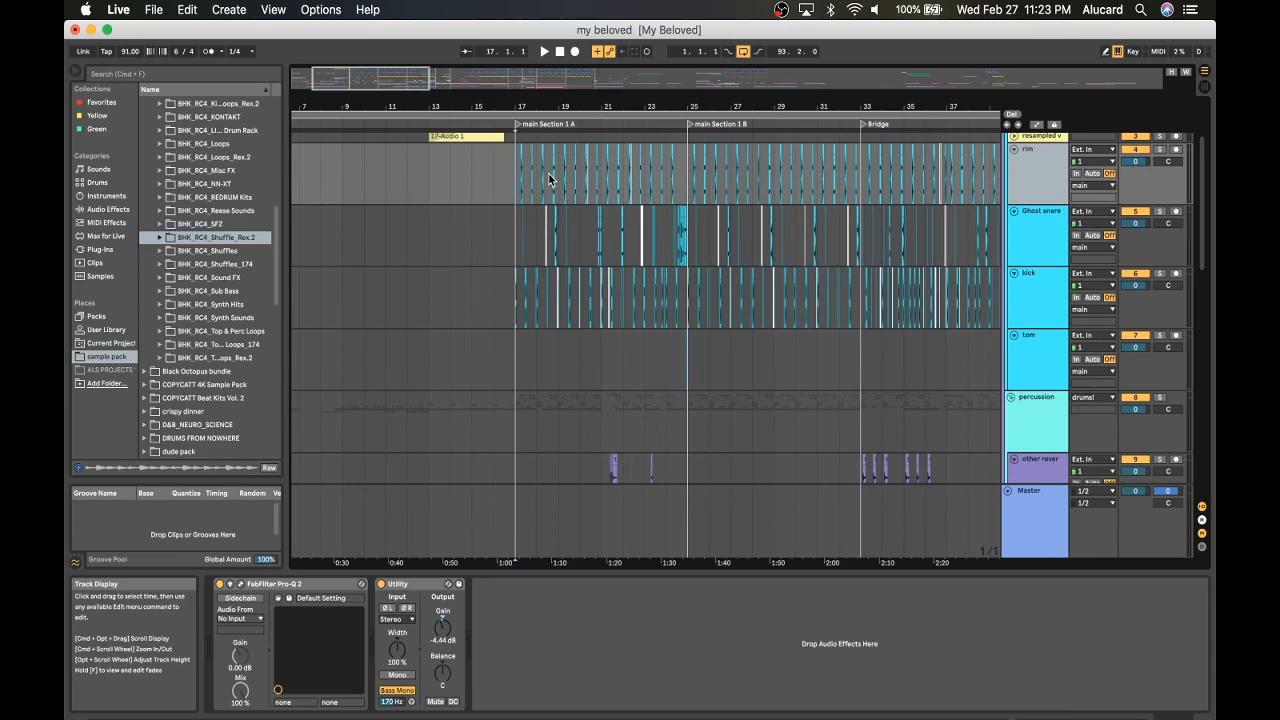
Review the drum tracks through main Sections 1 A and 1 B, and set the insert marker at bar 17 on the drums! group.
scroll(548, 178, up, 3)
scroll(540, 176, left, 1)
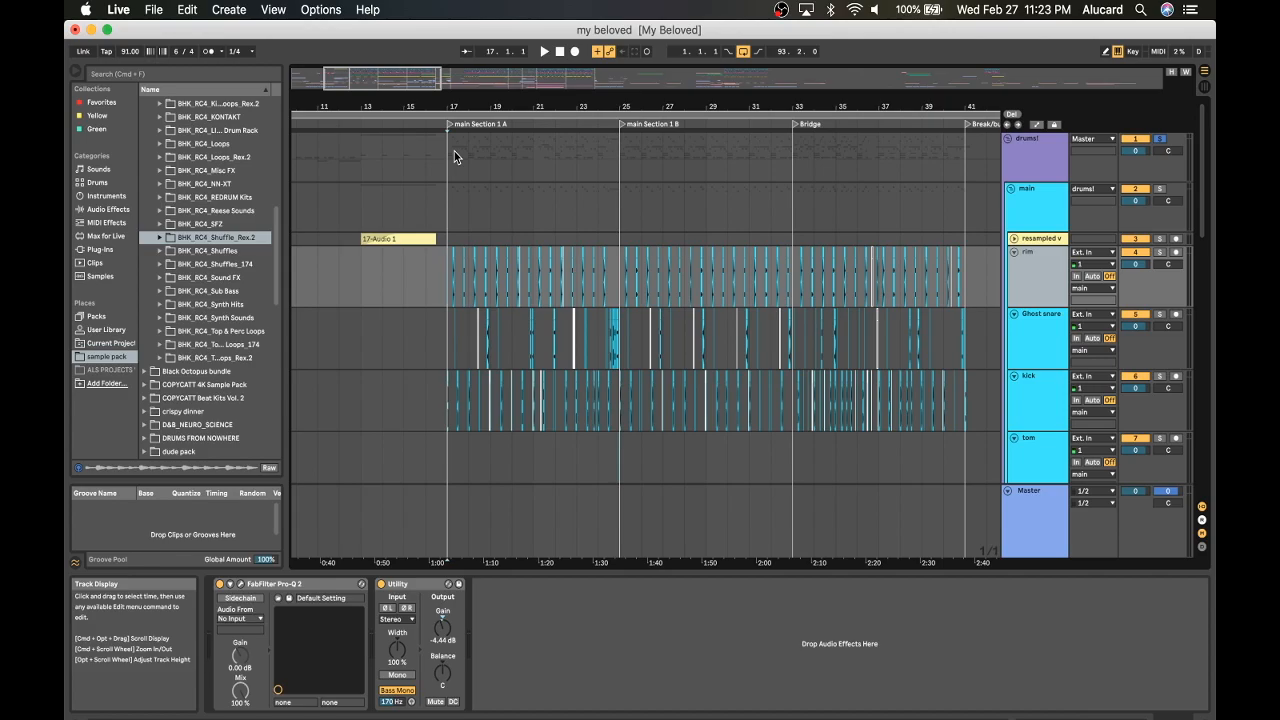
scroll(454, 151, down, 3)
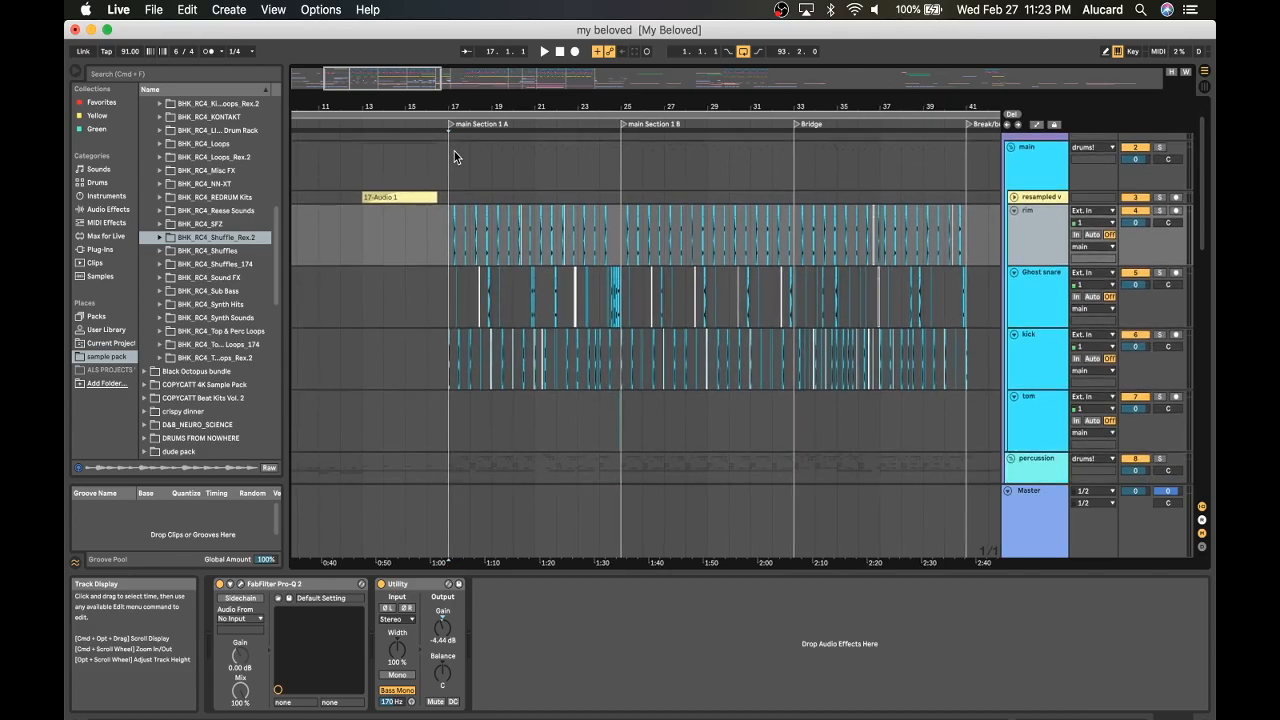
scroll(454, 151, down, 1)
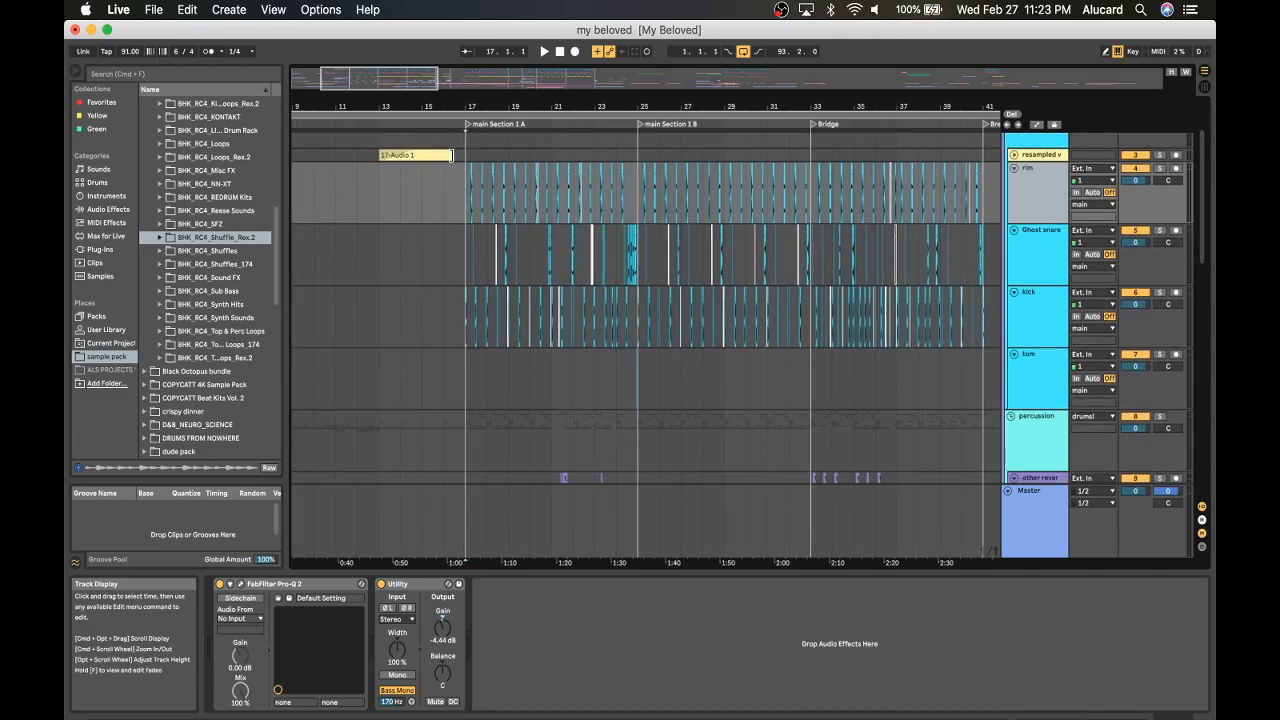
scroll(463, 181, up, 4)
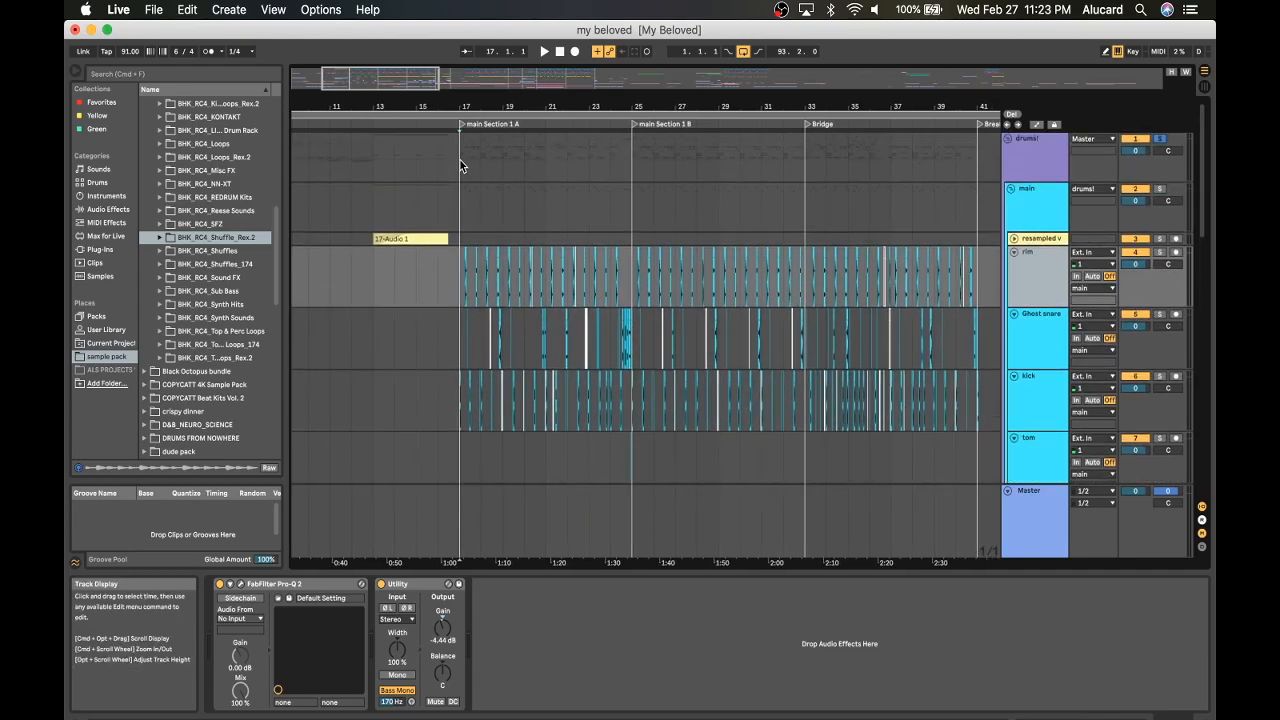
click(460, 160)
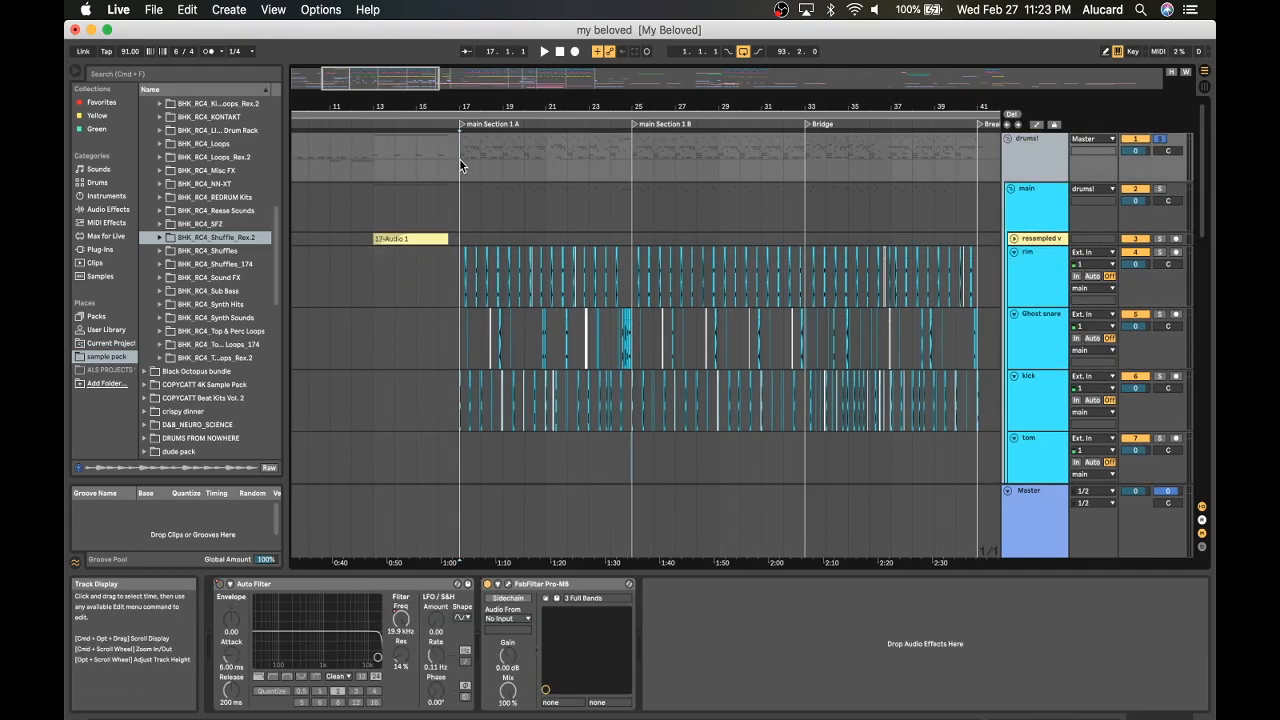
scroll(459, 160, down, 1)
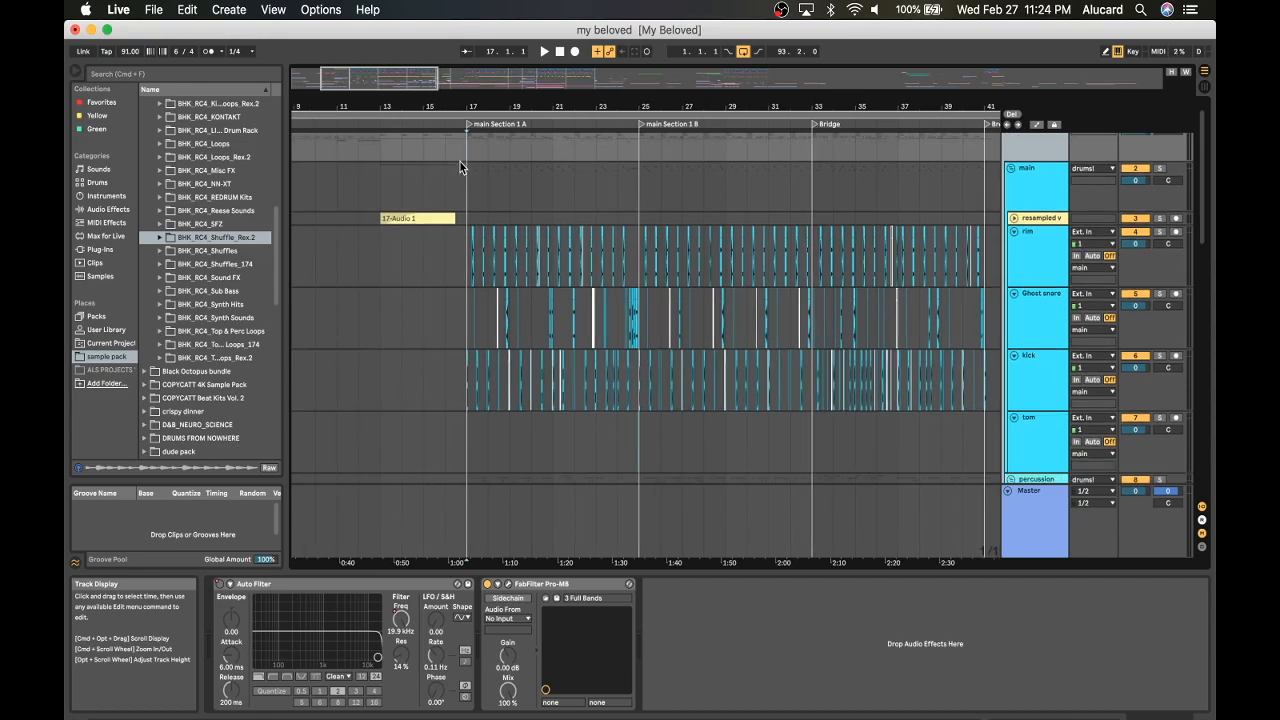
scroll(460, 162, up, 1)
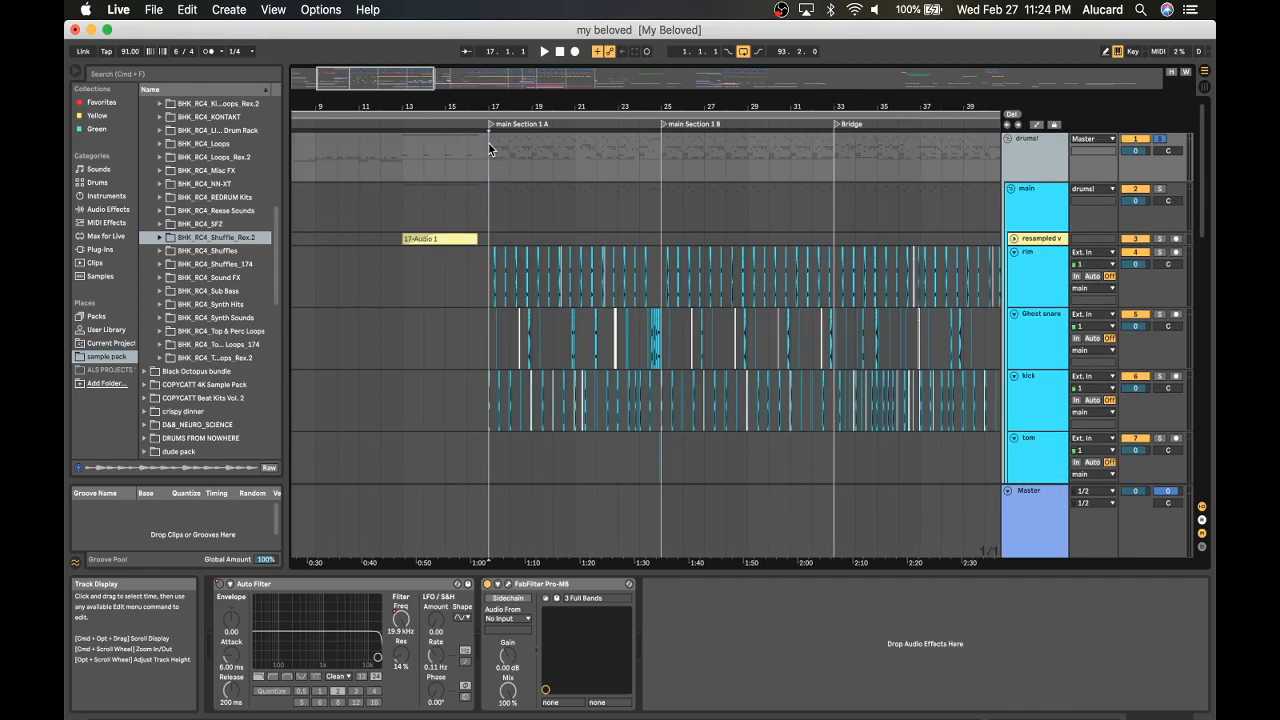
click(660, 158)
click(490, 151)
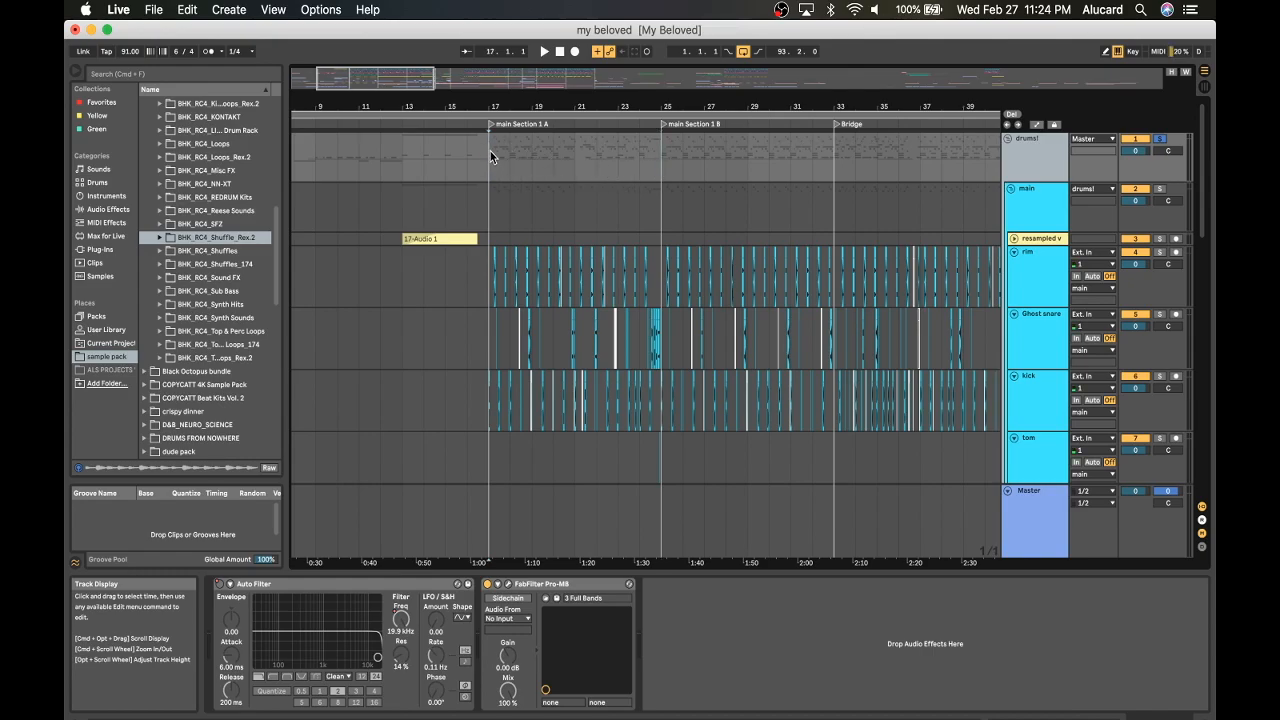